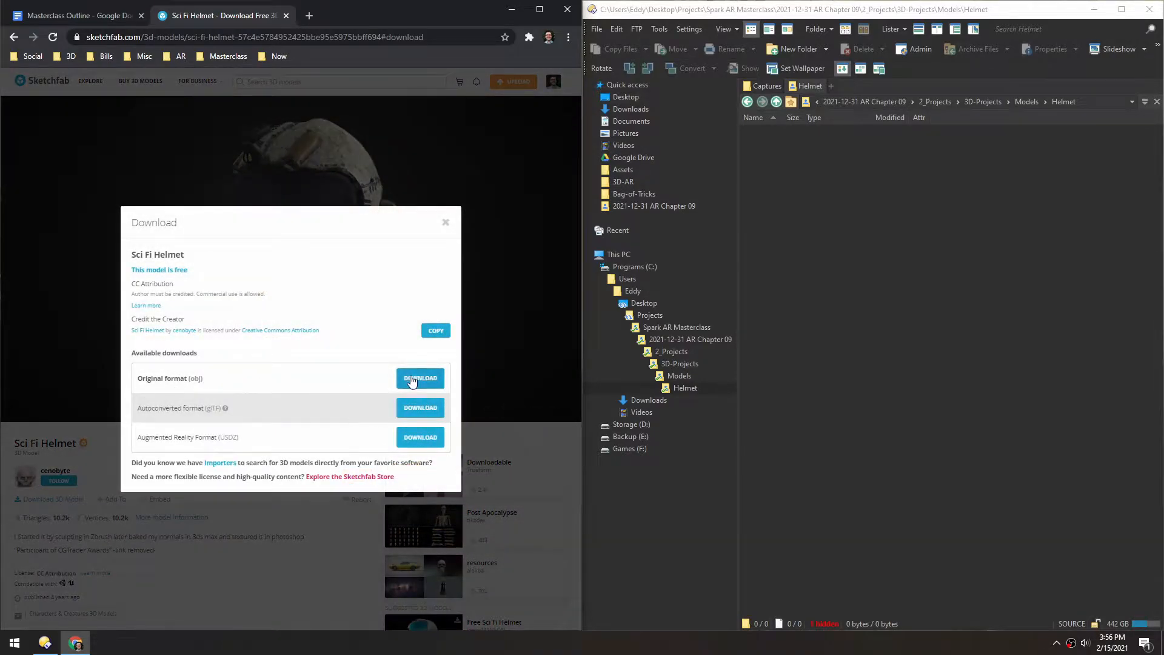
Download the Sci Fi Helmet model in its original OBJ format, saving sci-fi-helmet.zip to the Helmet project folder
{"action": "left_click", "coordinate": [417, 381]}
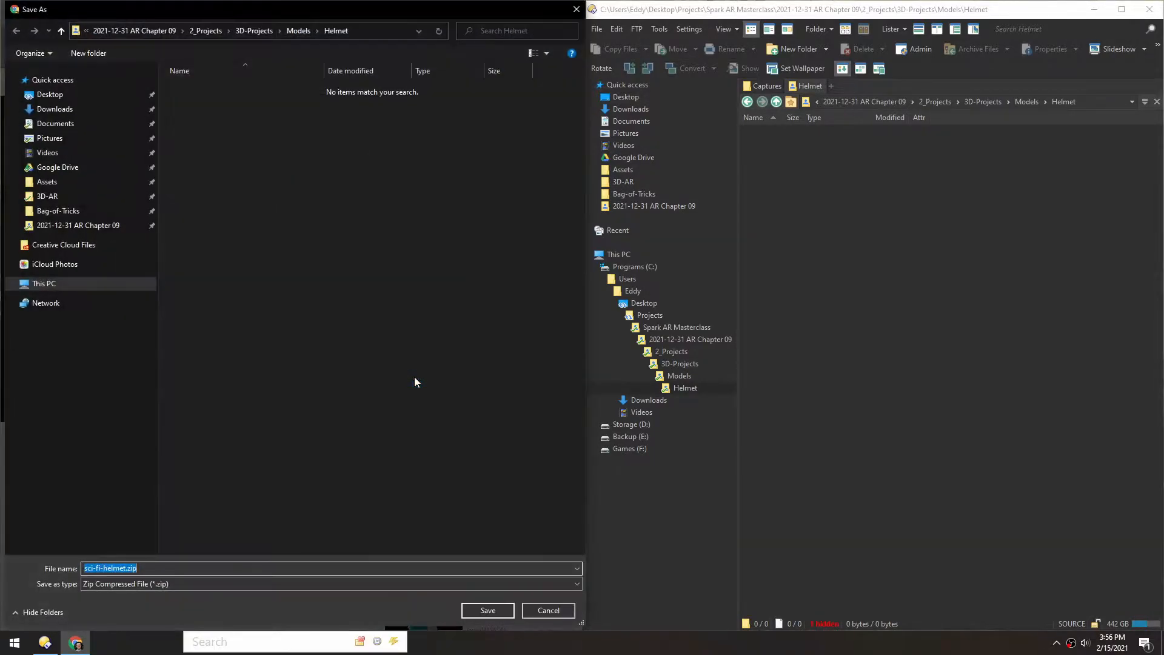
{"action": "left_click", "coordinate": [487, 610]}
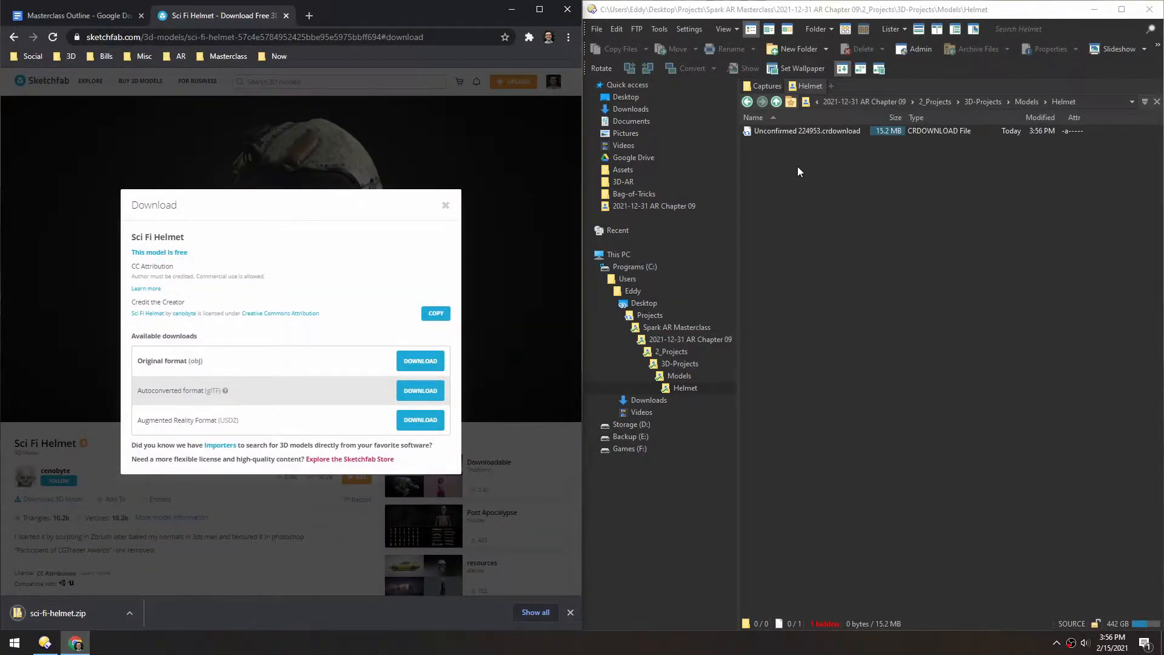
Extract the downloaded sci-fi-helmet.zip inside the Helmet folder and delete the archive
{"action": "left_click", "coordinate": [783, 130]}
{"action": "right_click", "coordinate": [783, 131]}
{"action": "mouse_move", "coordinate": [879, 189]}
{"action": "left_click", "coordinate": [937, 205]}
{"action": "key", "text": "Delete"}
{"action": "key", "text": "Return"}
Move the nested model archive out of the source subfolder into the Helmet folder
{"action": "double_click", "coordinate": [766, 131]}
{"action": "left_click_drag", "start_coordinate": [775, 131], "coordinate": [1064, 102]}
{"action": "left_click", "coordinate": [1063, 102]}
Extract the nested model archive in the Helmet folder and delete that archive
{"action": "right_click", "coordinate": [756, 155]}
{"action": "mouse_move", "coordinate": [864, 216]}
{"action": "left_click", "coordinate": [916, 231]}
{"action": "key", "text": "Delete"}
{"action": "key", "text": "Return"}
Delete the empty source subfolder from the Helmet folder
{"action": "left_click", "coordinate": [766, 131]}
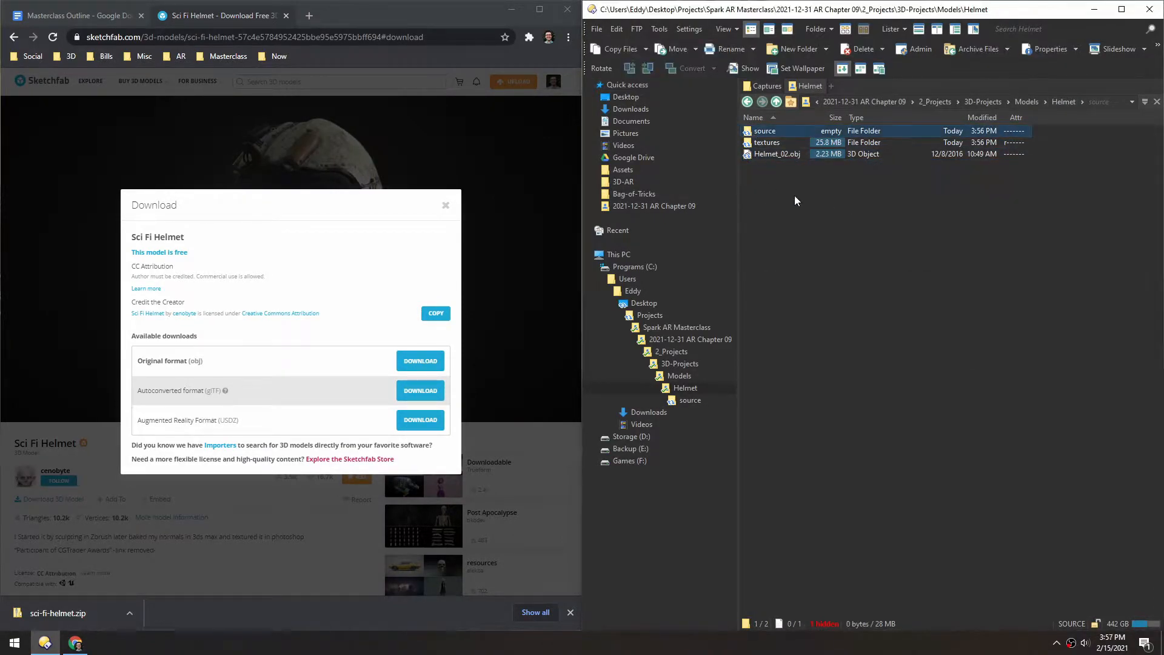
{"action": "key", "text": "Delete"}
{"action": "key", "text": "Return"}
Move all texture images from the textures subfolder into the Helmet folder and delete the emptied subfolder
{"action": "double_click", "coordinate": [767, 132]}
{"action": "key", "text": "ctrl+a"}
{"action": "left_click_drag", "start_coordinate": [767, 146], "coordinate": [1064, 103]}
{"action": "left_click", "coordinate": [1064, 103]}
{"action": "key", "text": "Delete"}
{"action": "key", "text": "Return"}
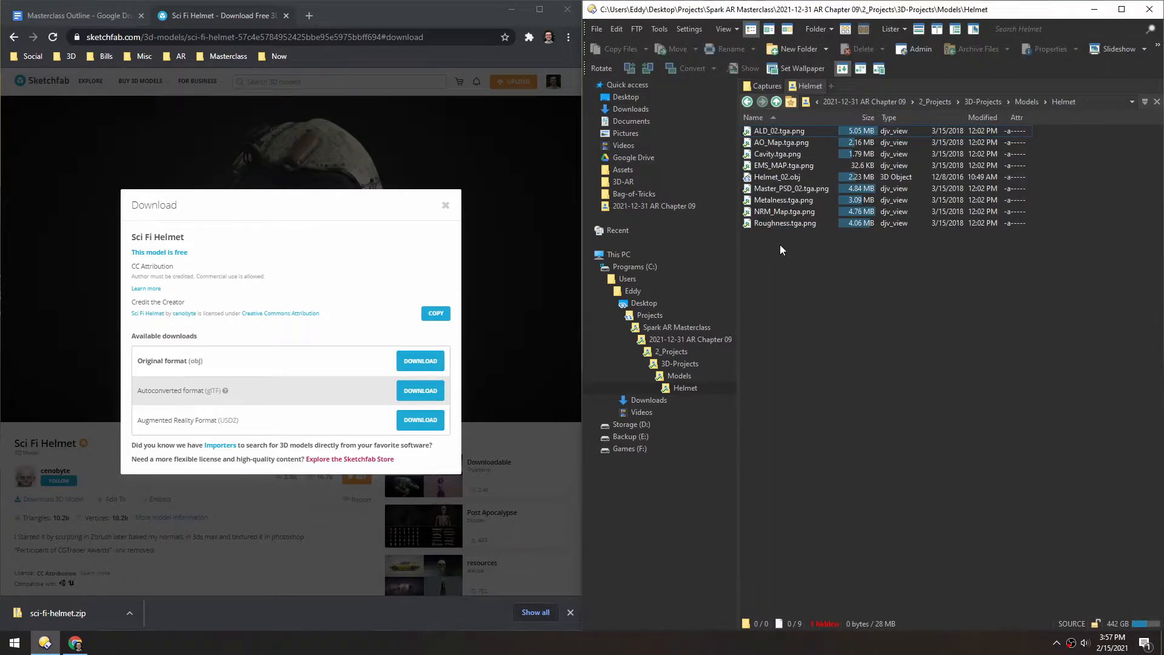
Look over the OBJ model and texture files in the Helmet folder, and close the Sketchfab download dialog
{"action": "left_click", "coordinate": [794, 176]}
{"action": "left_click_drag", "start_coordinate": [816, 239], "coordinate": [786, 129]}
{"action": "left_click", "coordinate": [804, 266]}
{"action": "left_click", "coordinate": [446, 205]}
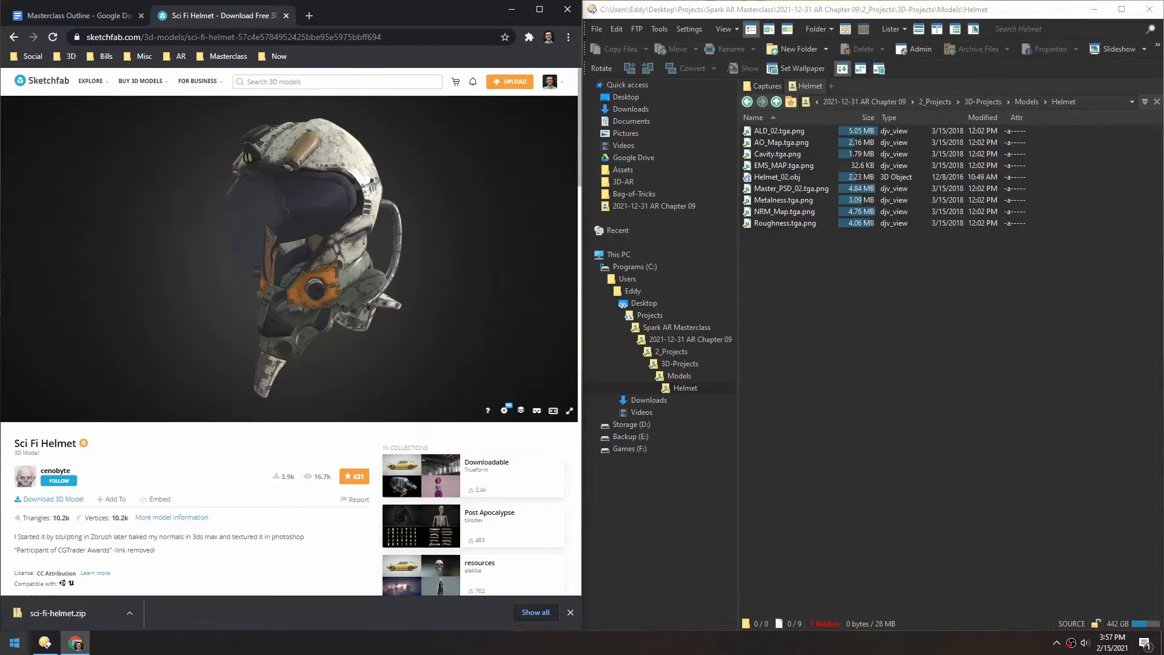
Launch Cinema 4D and import Helmet_02.obj from the Helmet folder
{"action": "key", "text": "super"}
{"action": "left_click", "coordinate": [801, 348]}
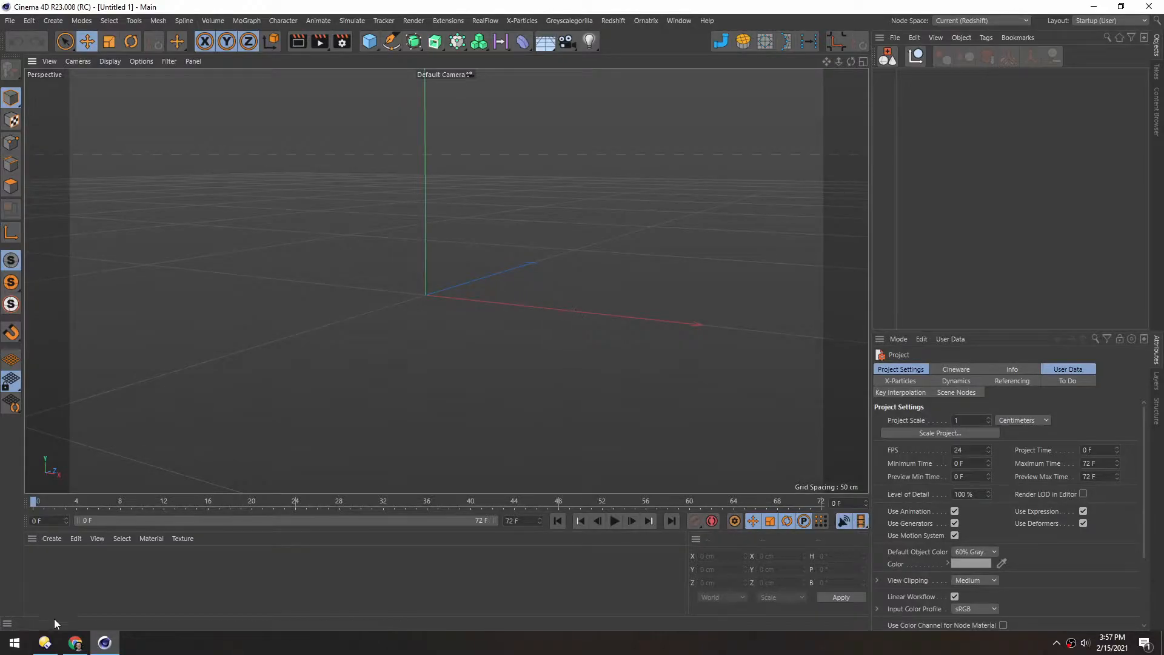
{"action": "left_click", "coordinate": [45, 643]}
{"action": "left_click_drag", "start_coordinate": [788, 177], "coordinate": [301, 282]}
{"action": "left_click", "coordinate": [280, 461]}
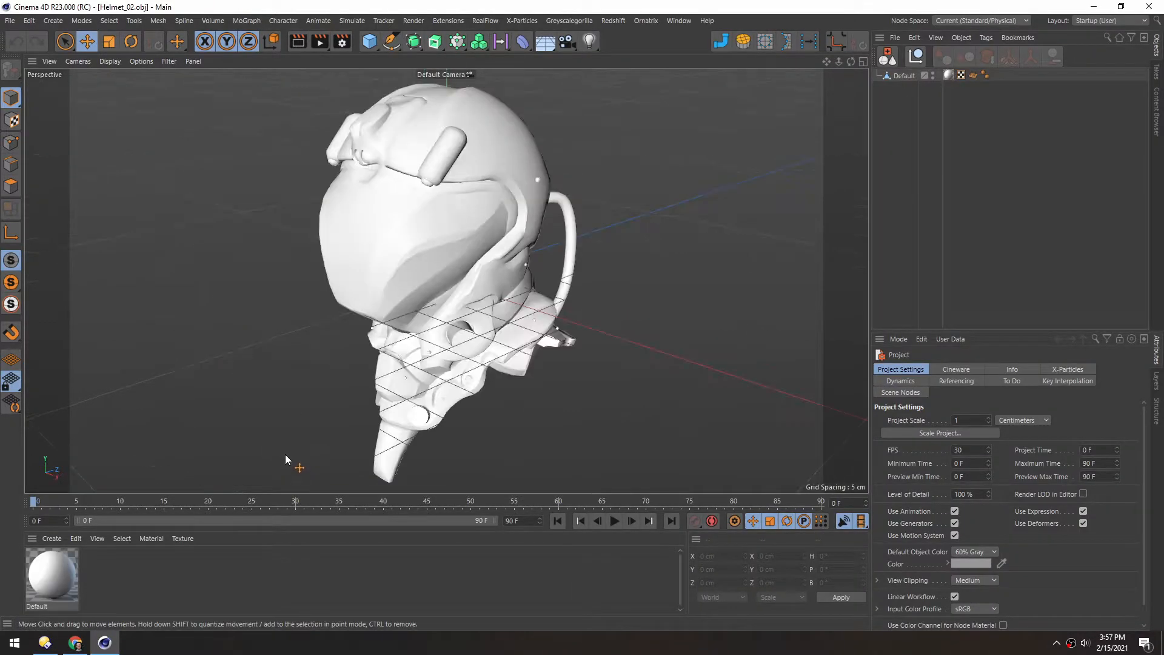
Create a material from the ALD_02.tga.png texture file and apply it to the helmet model
{"action": "left_click", "coordinate": [45, 643]}
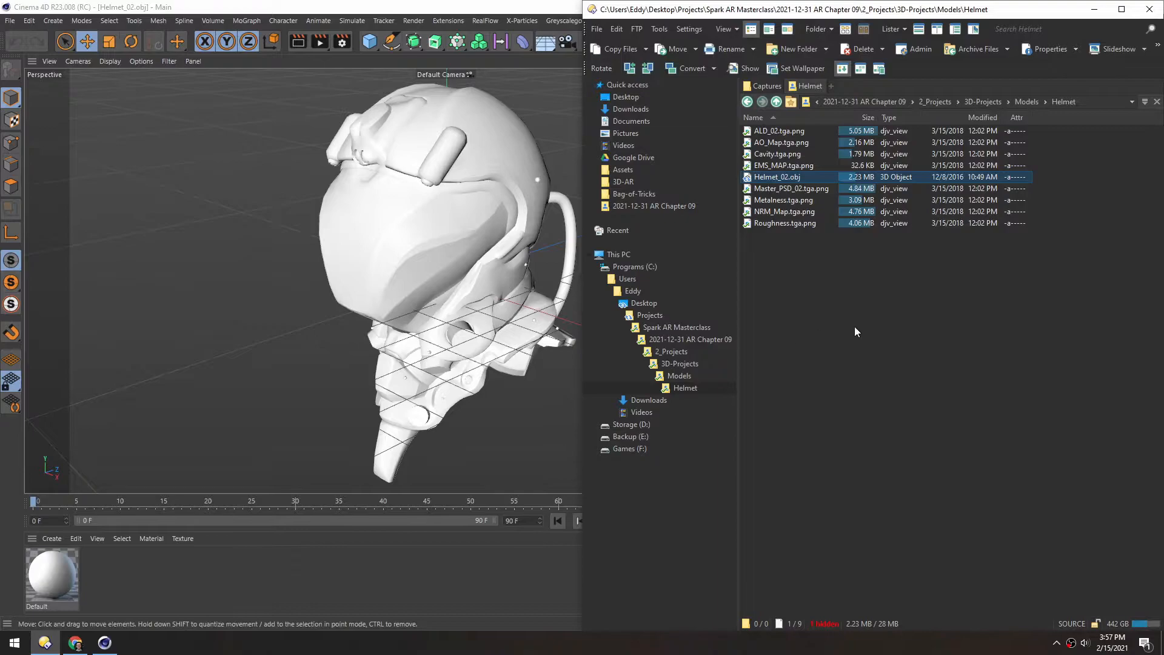
{"action": "key", "text": "ctrl+6"}
{"action": "left_click_drag", "start_coordinate": [782, 179], "coordinate": [223, 564]}
{"action": "left_click", "coordinate": [199, 581]}
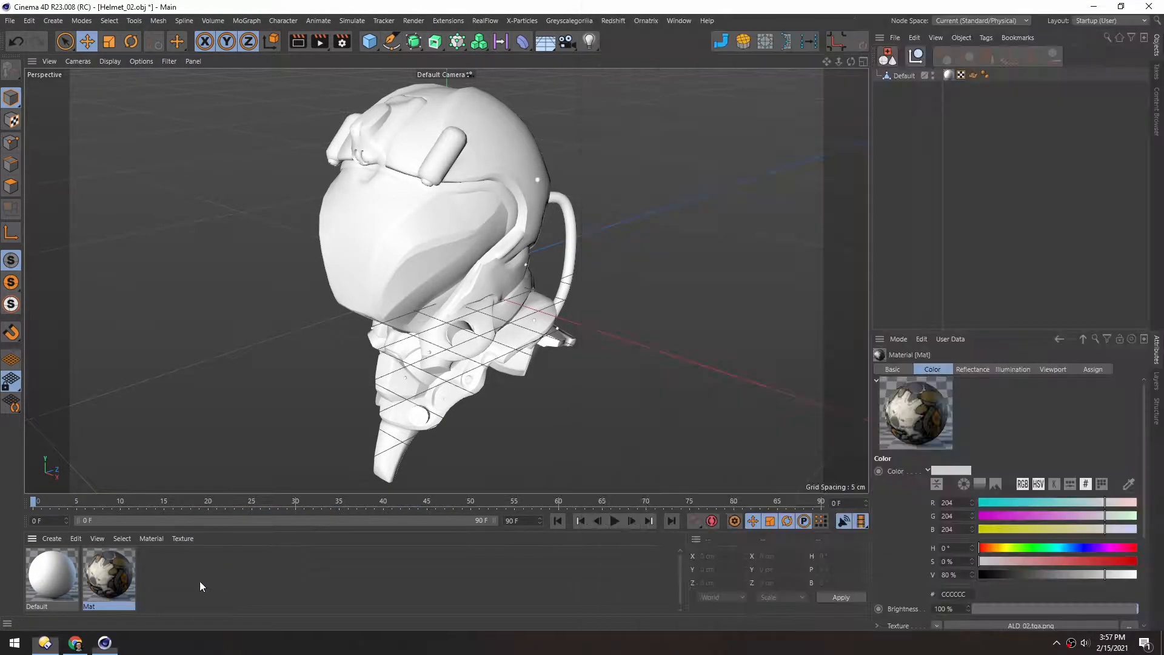
{"action": "left_click_drag", "start_coordinate": [459, 244], "coordinate": [460, 238]}
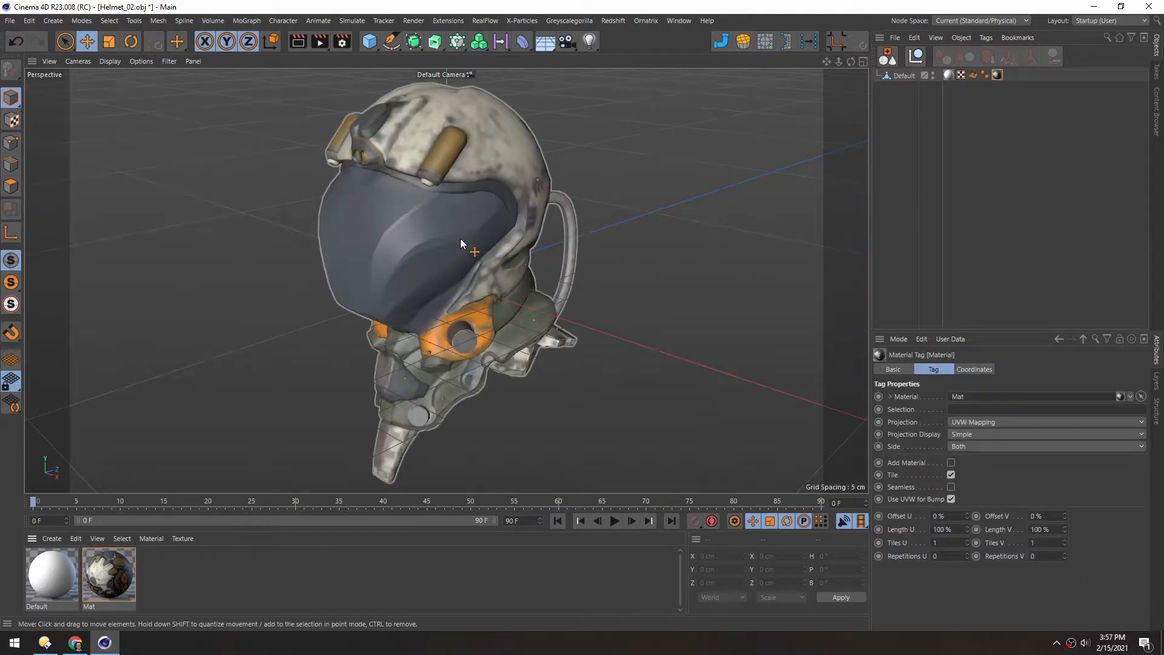
Delete the imported Default material and remove its leftover material tag from the helmet object
{"action": "left_click", "coordinate": [53, 578]}
{"action": "key", "text": "Delete"}
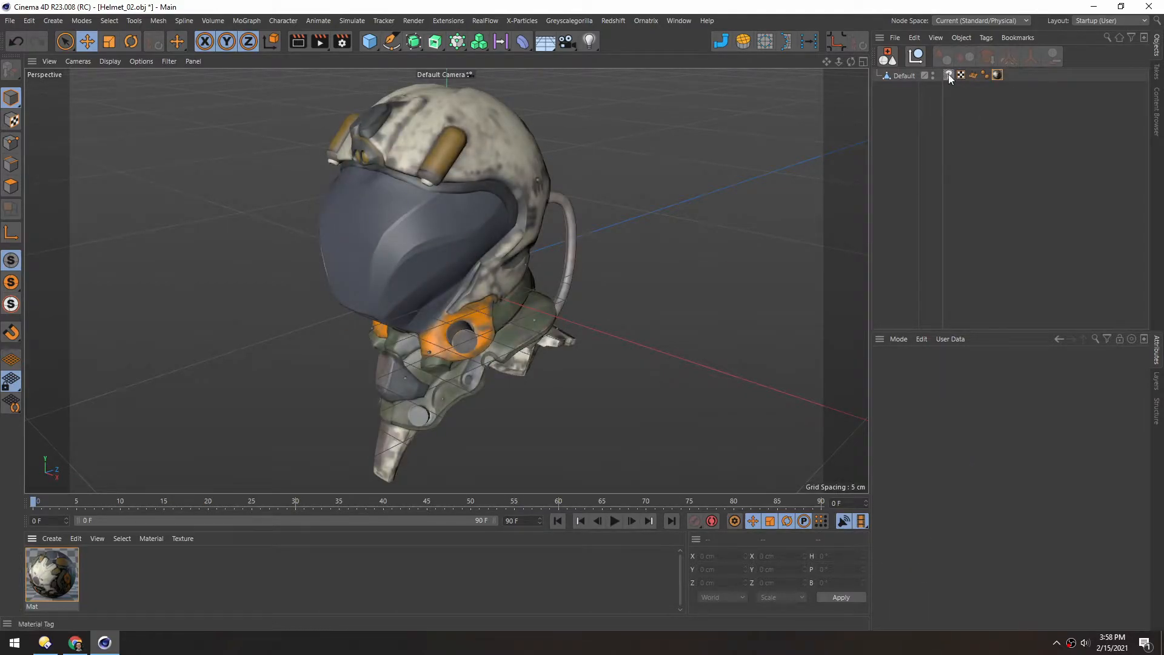
{"action": "mouse_move", "coordinate": [358, 216]}
{"action": "left_mouse_down", "text": "alt"}
{"action": "mouse_move", "coordinate": [376, 187]}
{"action": "mouse_move", "coordinate": [380, 219]}
{"action": "left_mouse_up", "text": "alt"}
Set the helmet material's viewport texture preview size to 1024x1024 (4 MB)
{"action": "left_click", "coordinate": [62, 585]}
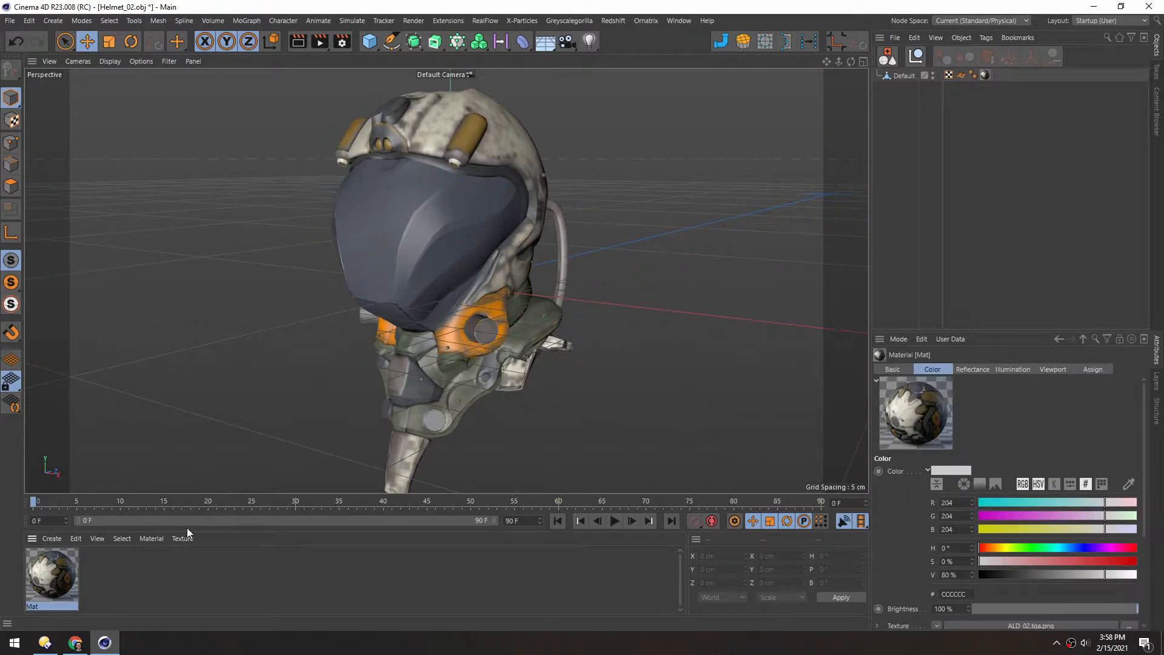
{"action": "left_click", "coordinate": [1061, 368]}
{"action": "left_click", "coordinate": [996, 482]}
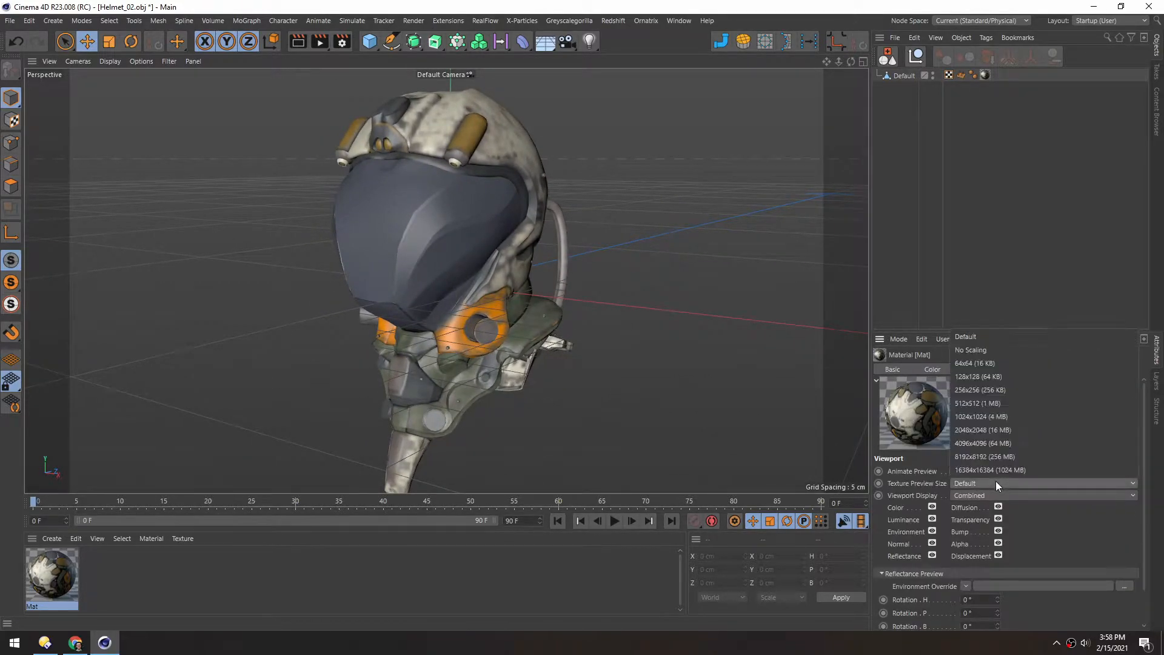
{"action": "left_click", "coordinate": [976, 416]}
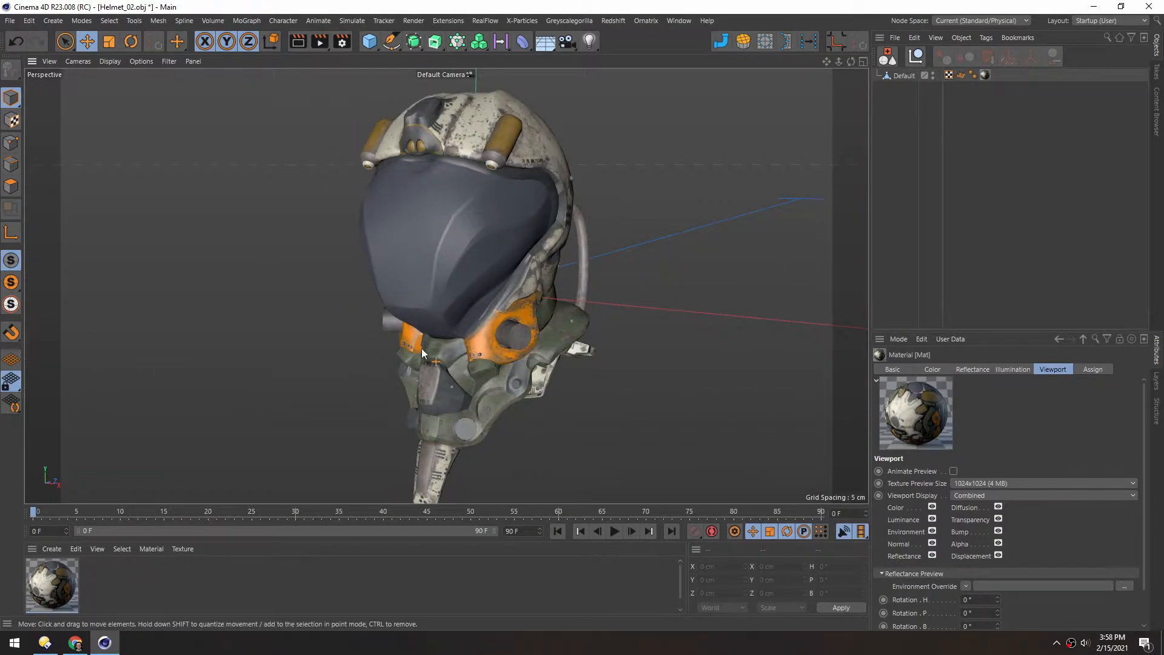
{"action": "left_click_drag", "start_coordinate": [431, 254], "coordinate": [399, 213], "text": "alt"}
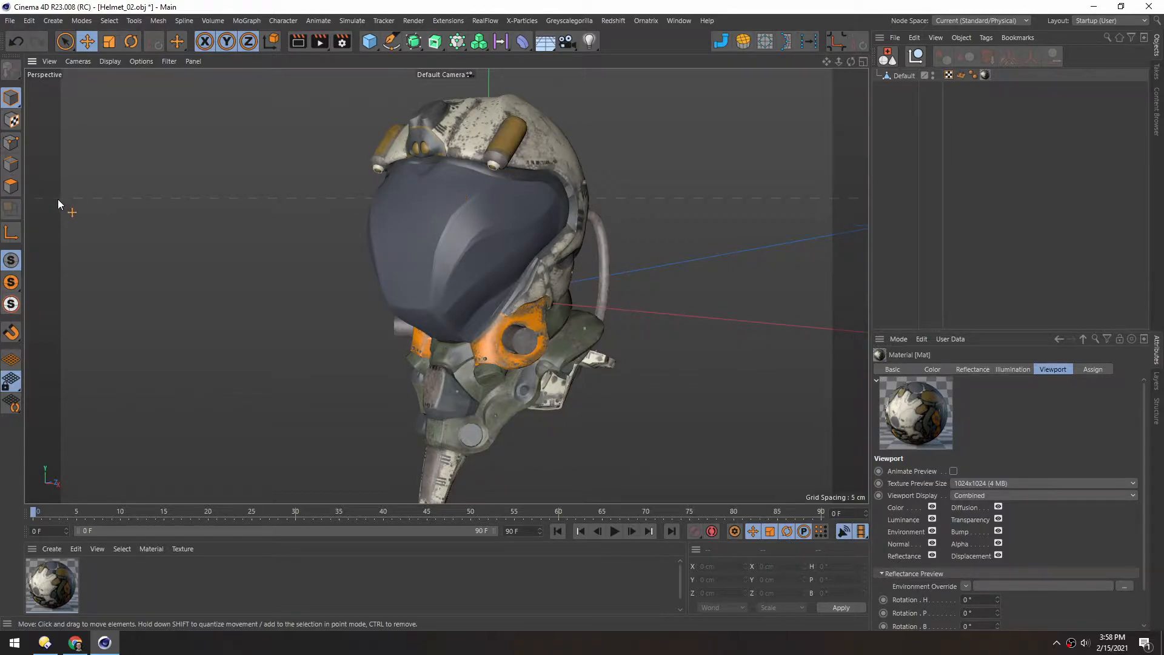
Select the visor's connected polygons on the helmet mesh and split them into a separate object
{"action": "left_click", "coordinate": [12, 188]}
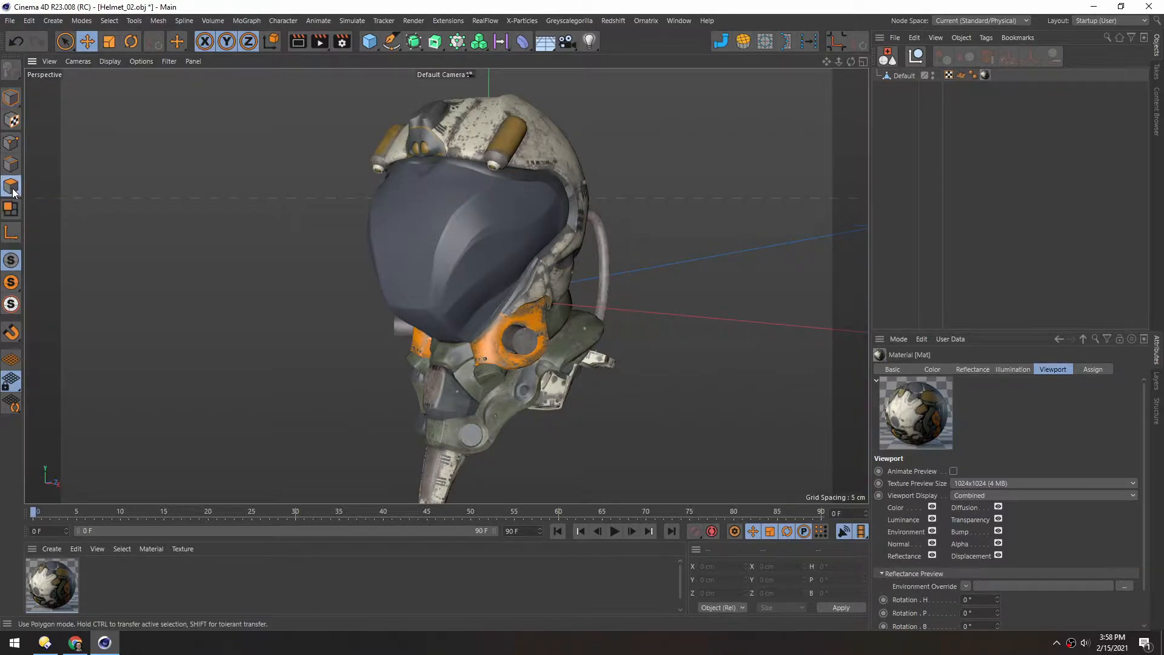
{"action": "left_click", "coordinate": [899, 75]}
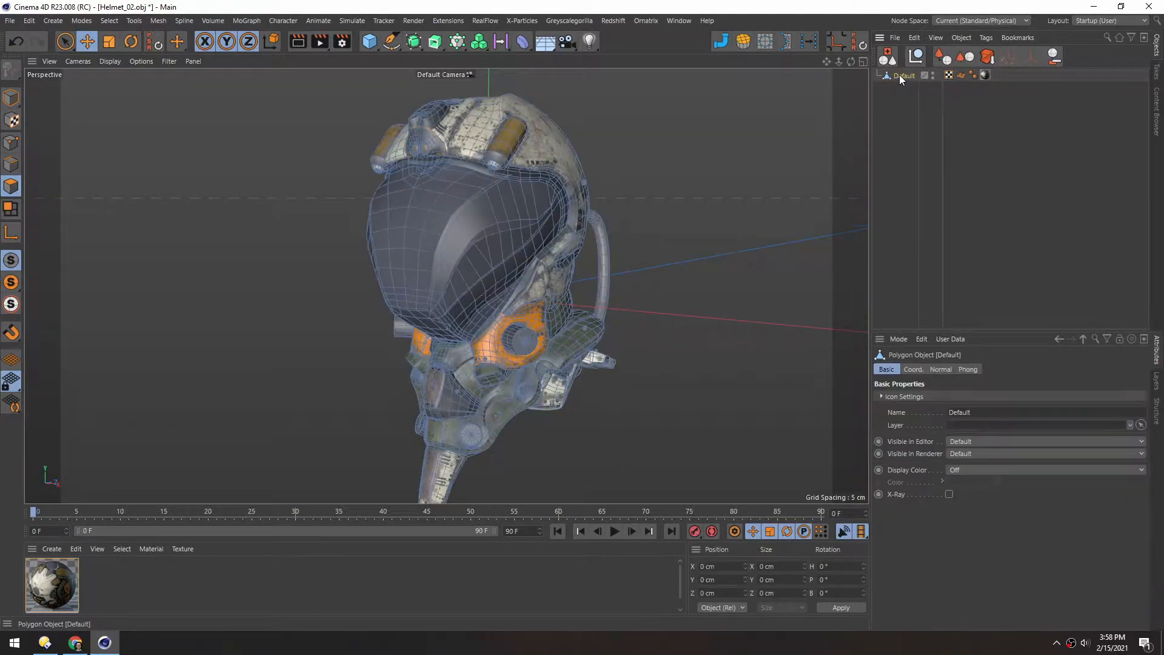
{"action": "double_click", "coordinate": [449, 244]}
{"action": "scroll", "coordinate": [457, 224], "scroll_direction": "up", "scroll_amount": 3}
{"action": "mouse_move", "coordinate": [461, 238]}
{"action": "left_mouse_down", "text": "alt"}
{"action": "mouse_move", "coordinate": [494, 220]}
{"action": "mouse_move", "coordinate": [464, 228]}
{"action": "left_mouse_up", "text": "alt"}
{"action": "key", "text": "u"}
{"action": "key", "text": "p"}
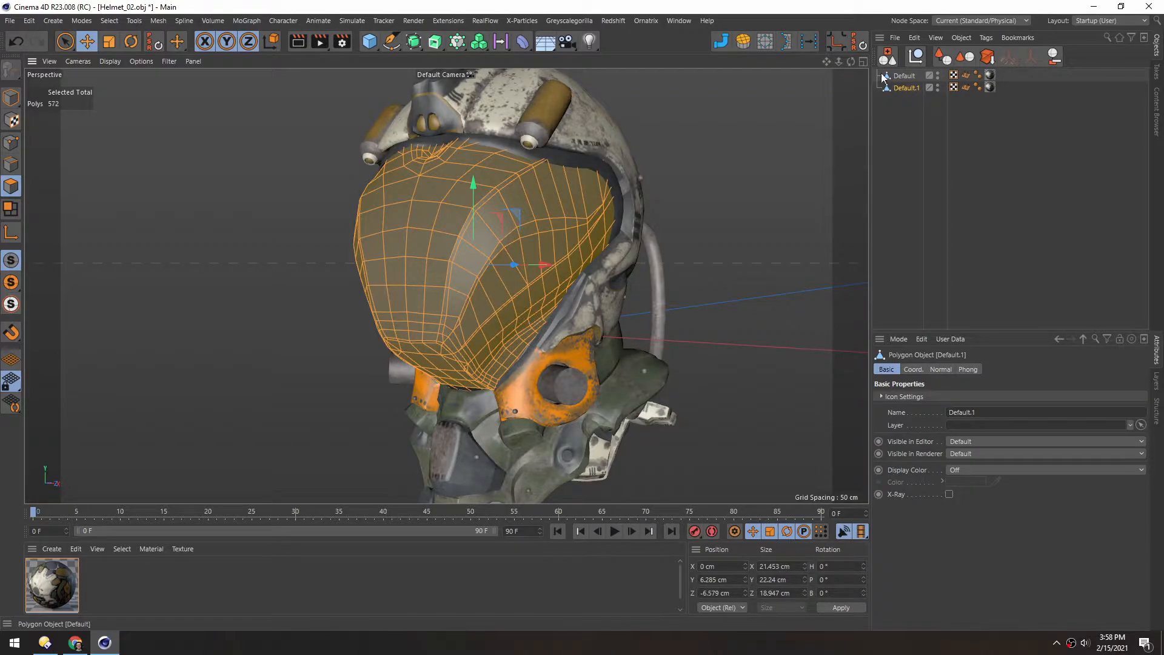
Delete the duplicate visor polygons from the original helmet object and return to Model mode
{"action": "left_click", "coordinate": [900, 76]}
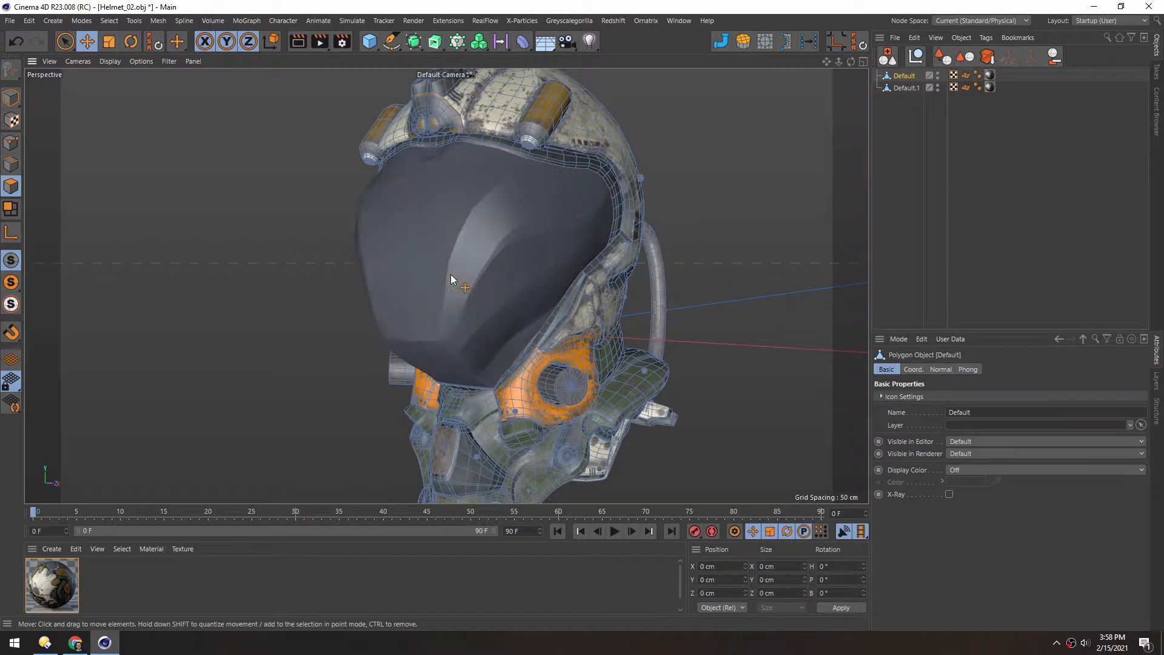
{"action": "left_click", "coordinate": [11, 97]}
{"action": "left_click", "coordinate": [389, 195]}
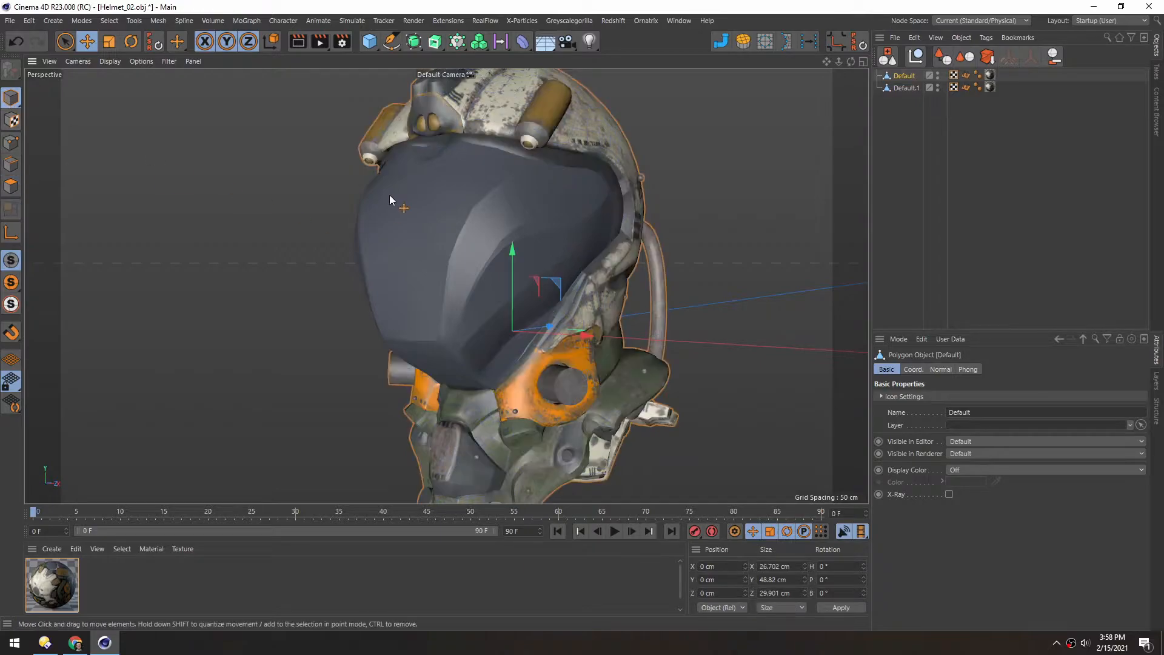
Check the separation by moving the visor about 22 cm sideways off the helmet, and undo the move
{"action": "left_click_drag", "start_coordinate": [484, 341], "coordinate": [513, 360], "text": "alt"}
{"action": "left_click_drag", "start_coordinate": [571, 328], "coordinate": [388, 313]}
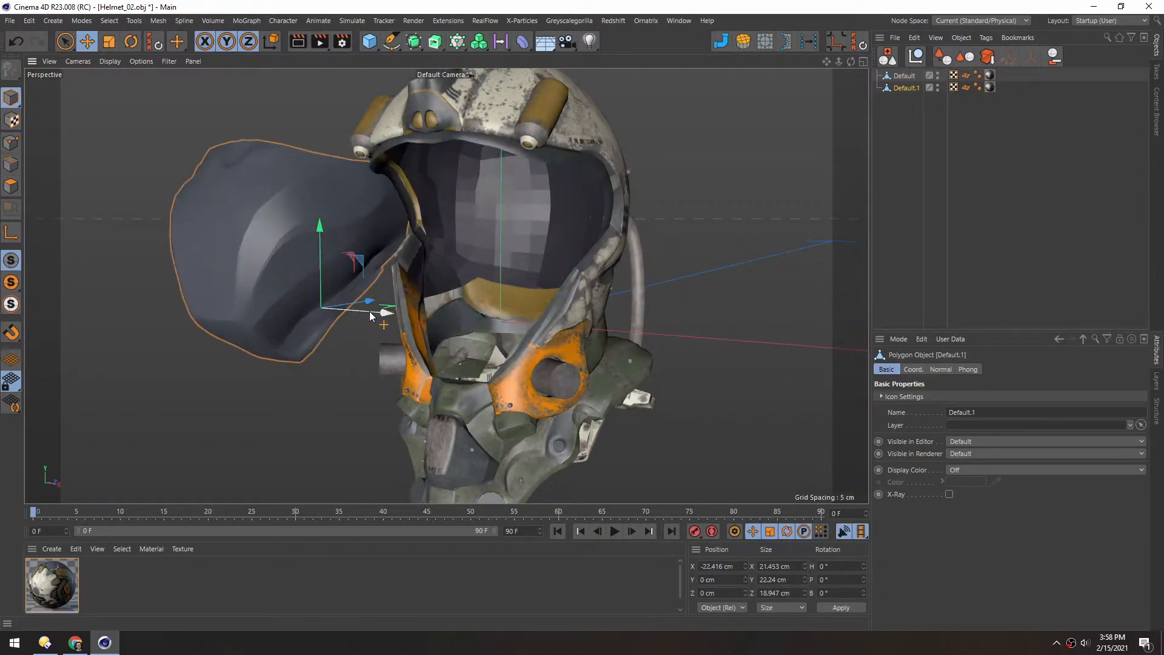
{"action": "key", "text": "ctrl+z"}
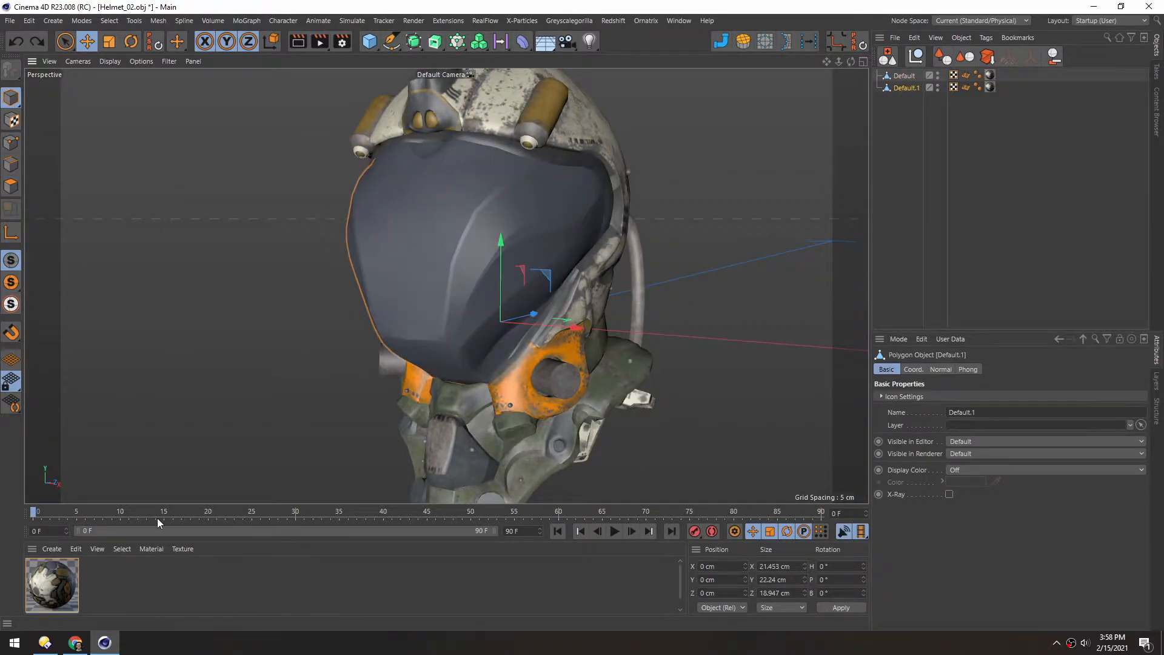
Rename the textured helmet material to mat_helmet
{"action": "left_click_drag", "start_coordinate": [155, 504], "coordinate": [156, 488]}
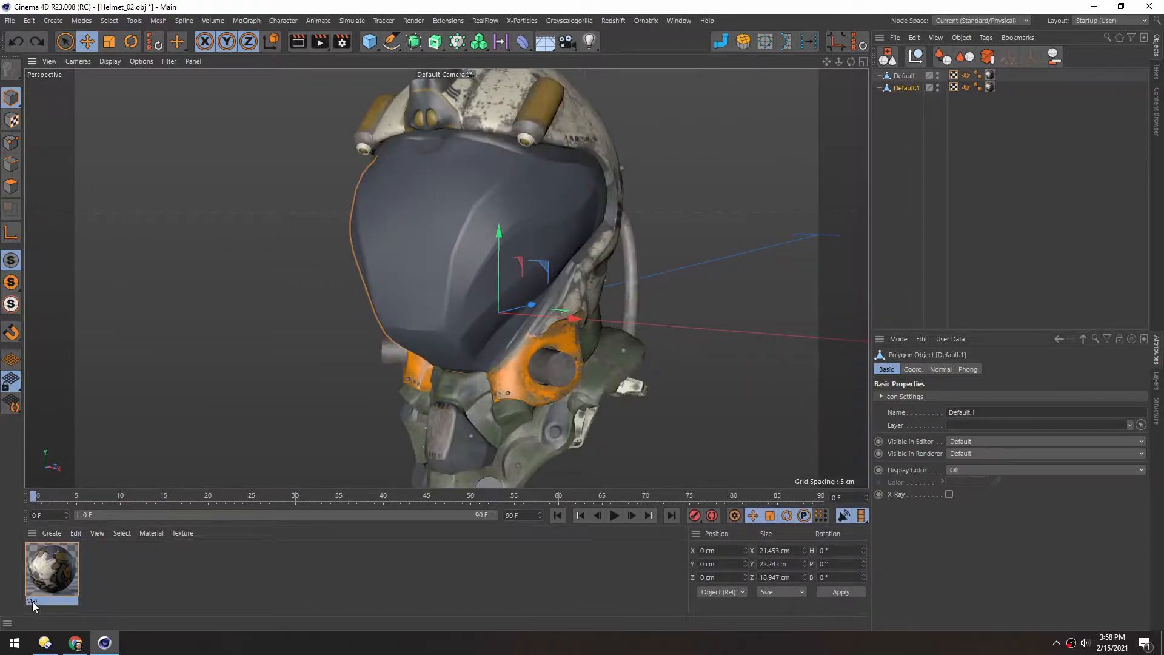
{"action": "double_click", "coordinate": [32, 601]}
{"action": "type", "text": "mat_helmet"}
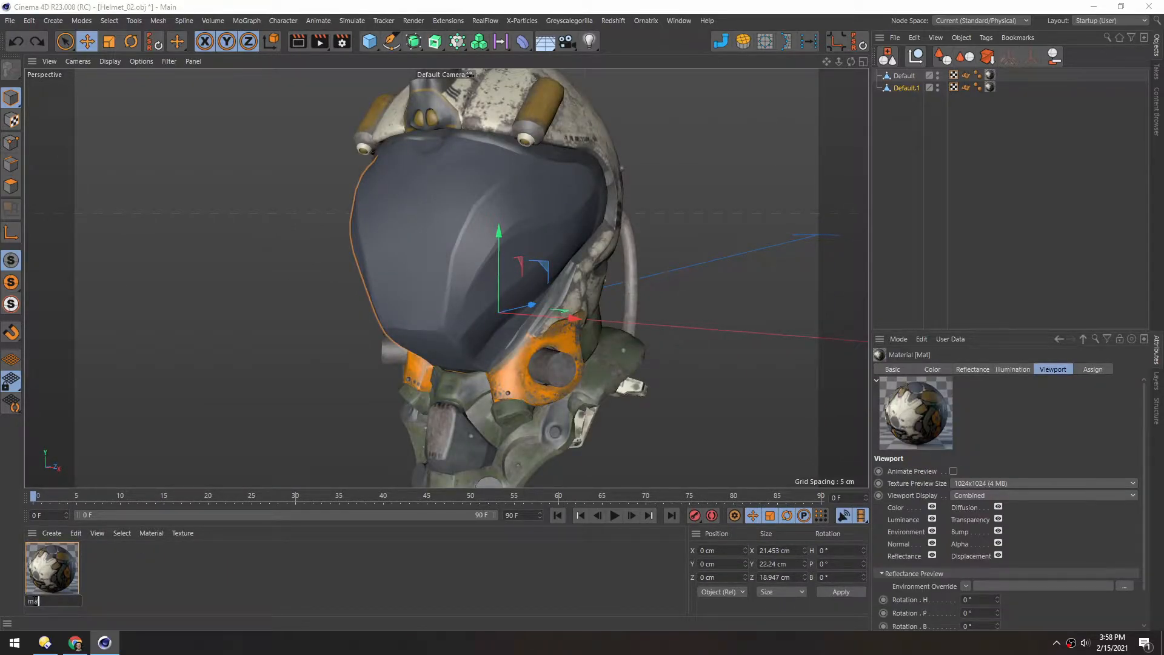
{"action": "key", "text": "Return"}
{"action": "left_click", "coordinate": [147, 566]}
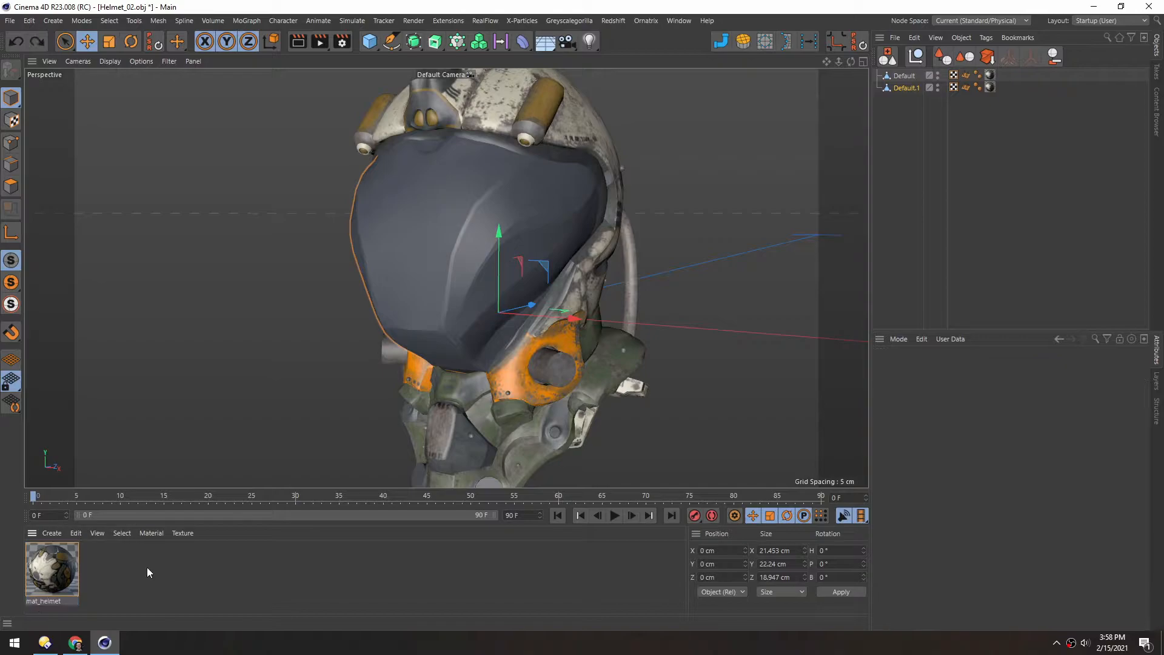
Create a new material and name it mat_visor
{"action": "double_click", "coordinate": [147, 573]}
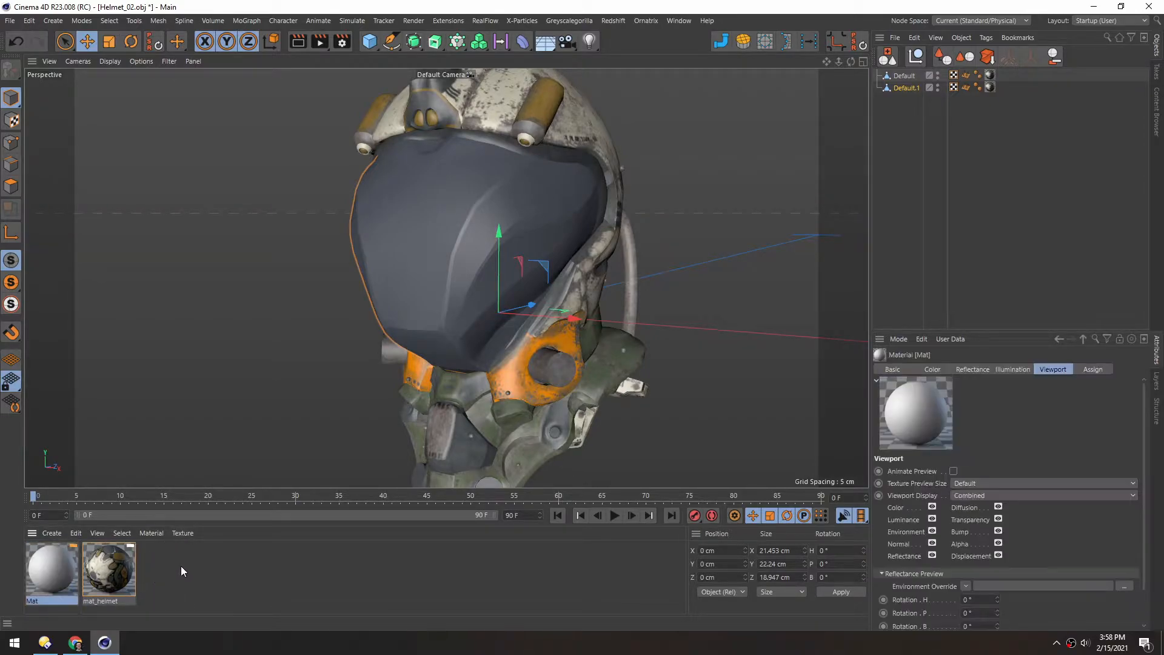
{"action": "double_click", "coordinate": [33, 599]}
{"action": "type", "text": "ma"}
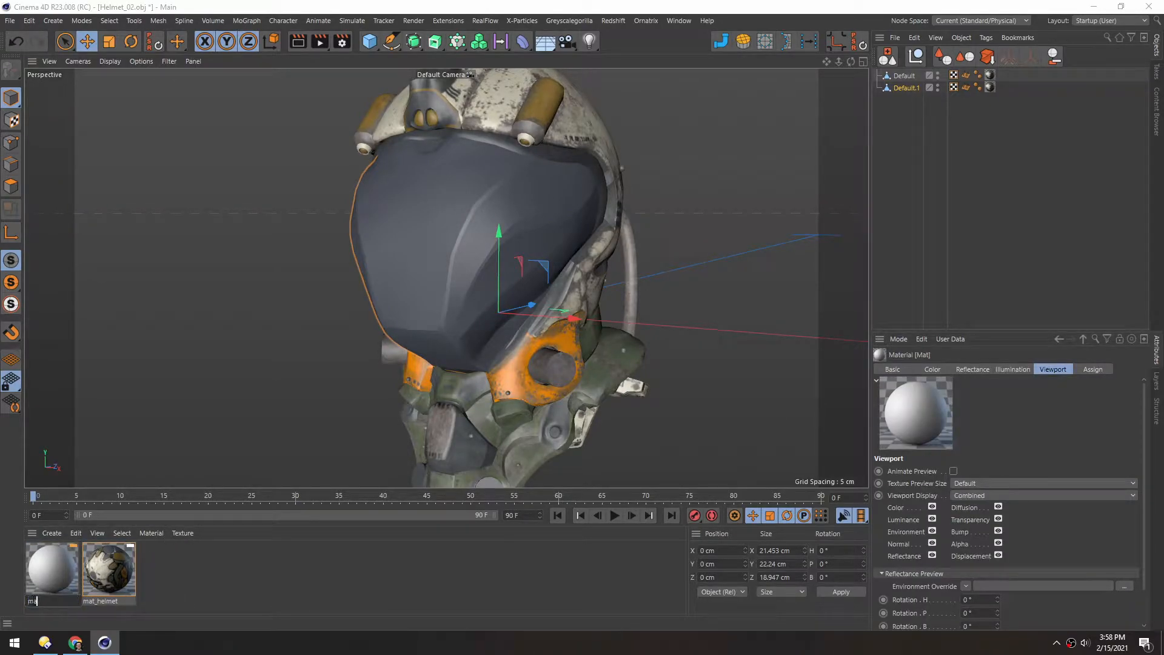
{"action": "type", "text": "t_visor"}
{"action": "key", "text": "Return"}
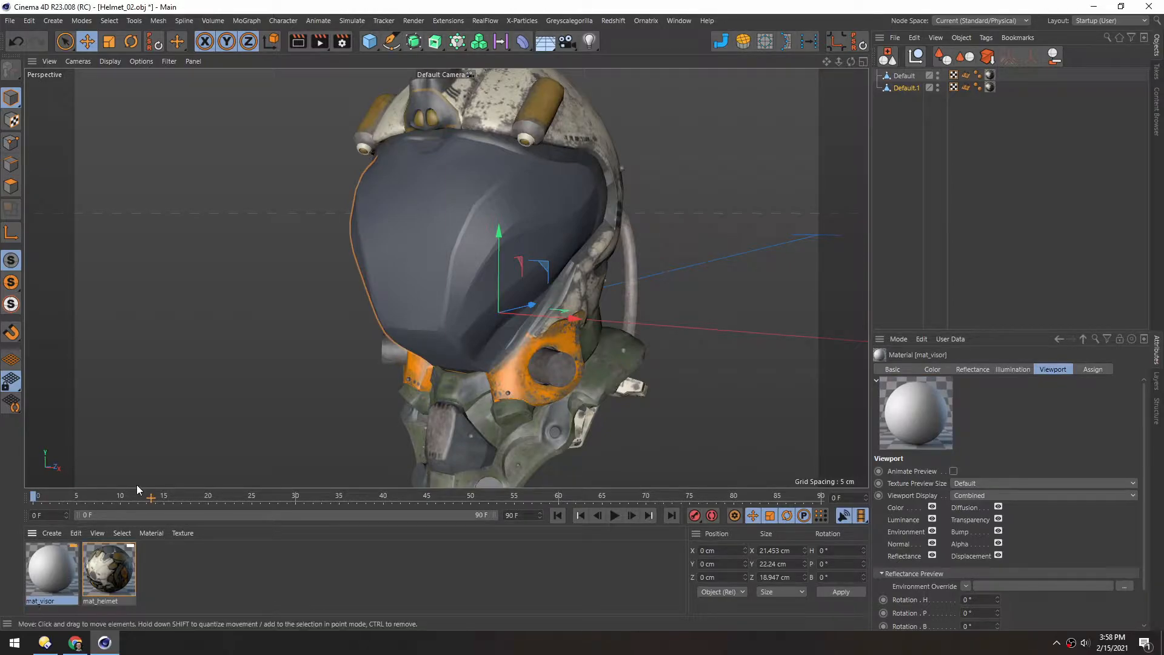
Apply mat_visor to the visor object and remove that object's mat_helmet material tag and UVW tag
{"action": "left_click_drag", "start_coordinate": [59, 580], "coordinate": [449, 264]}
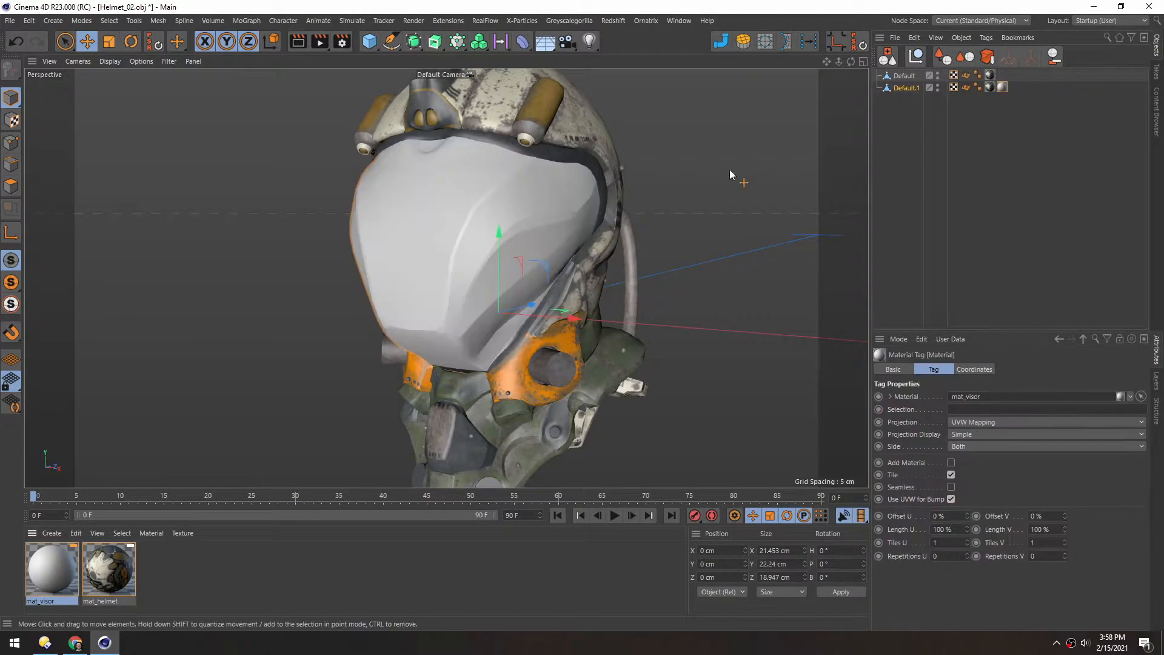
{"action": "left_click", "coordinate": [990, 88]}
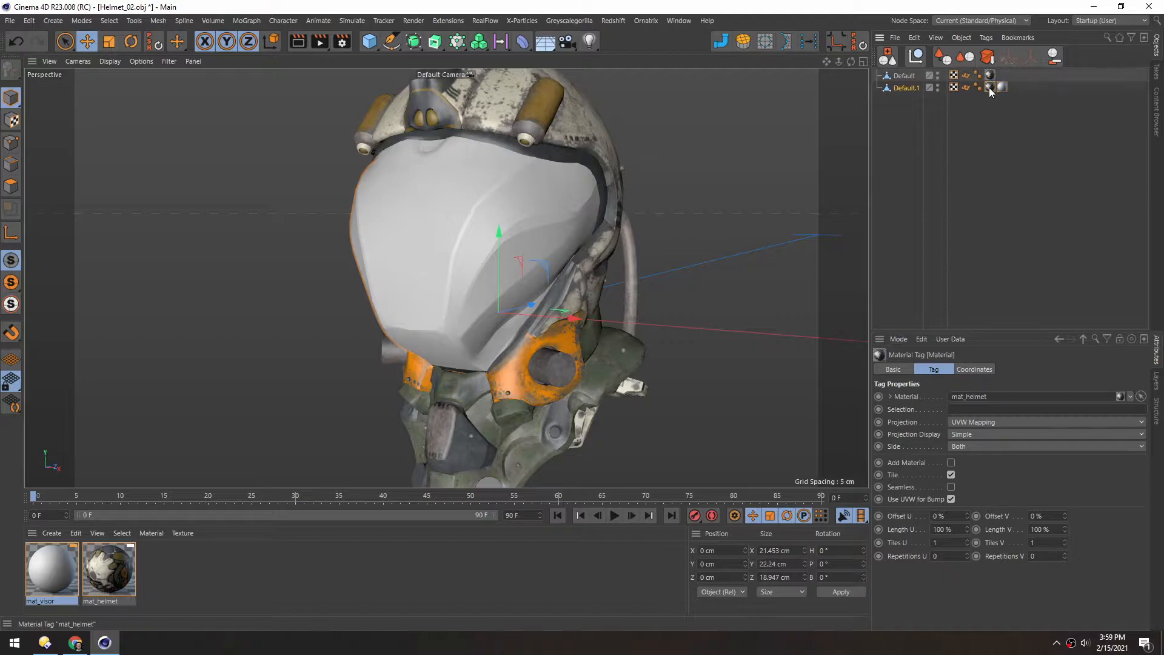
{"action": "key", "text": "Delete"}
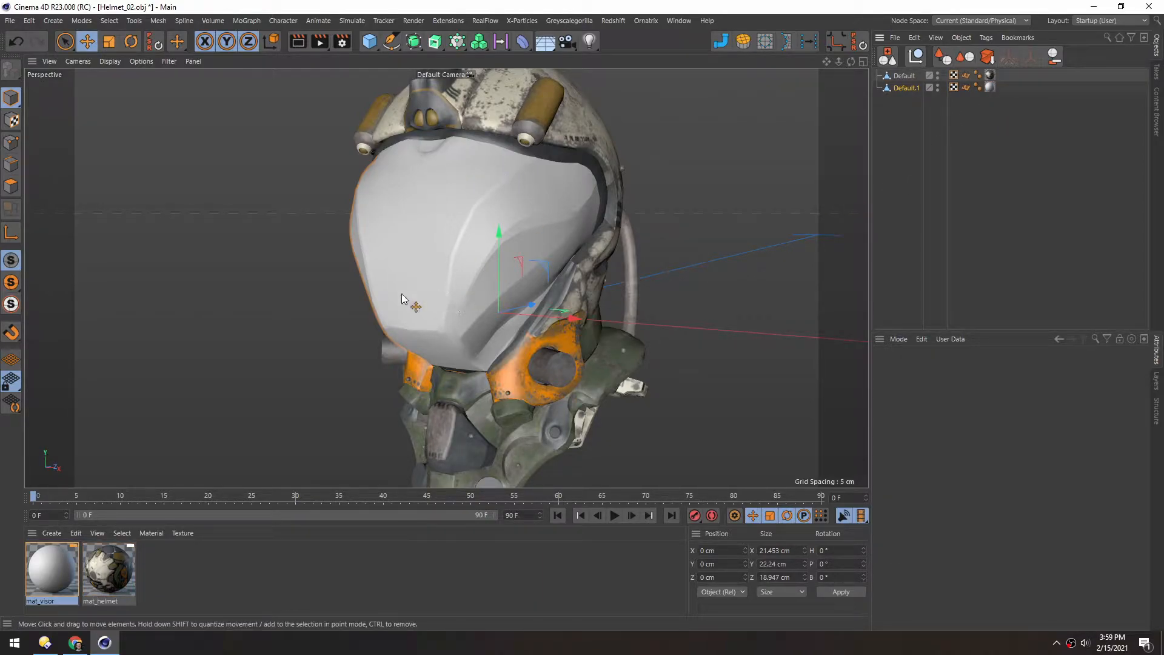
{"action": "left_click", "coordinate": [954, 88]}
{"action": "key", "text": "Delete"}
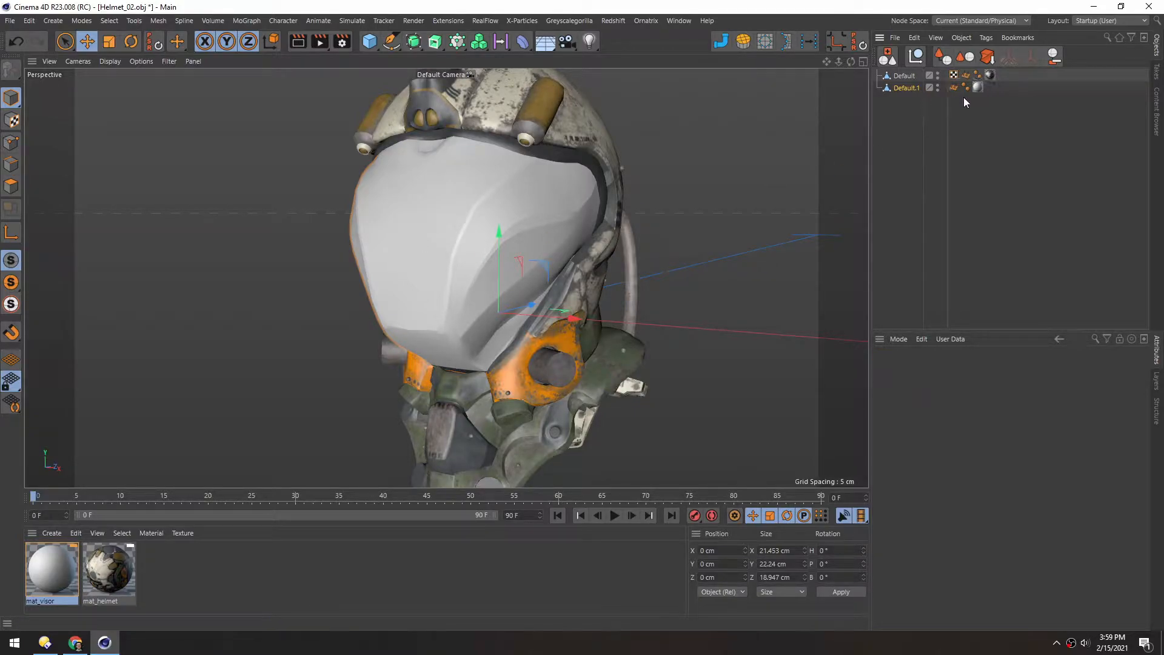
Rename the split-off visor object Visor and the main mesh object Helmet
{"action": "double_click", "coordinate": [903, 87]}
{"action": "type", "text": "Visor"}
{"action": "key", "text": "Up"}
{"action": "type", "text": "Helmet"}
{"action": "key", "text": "Return"}
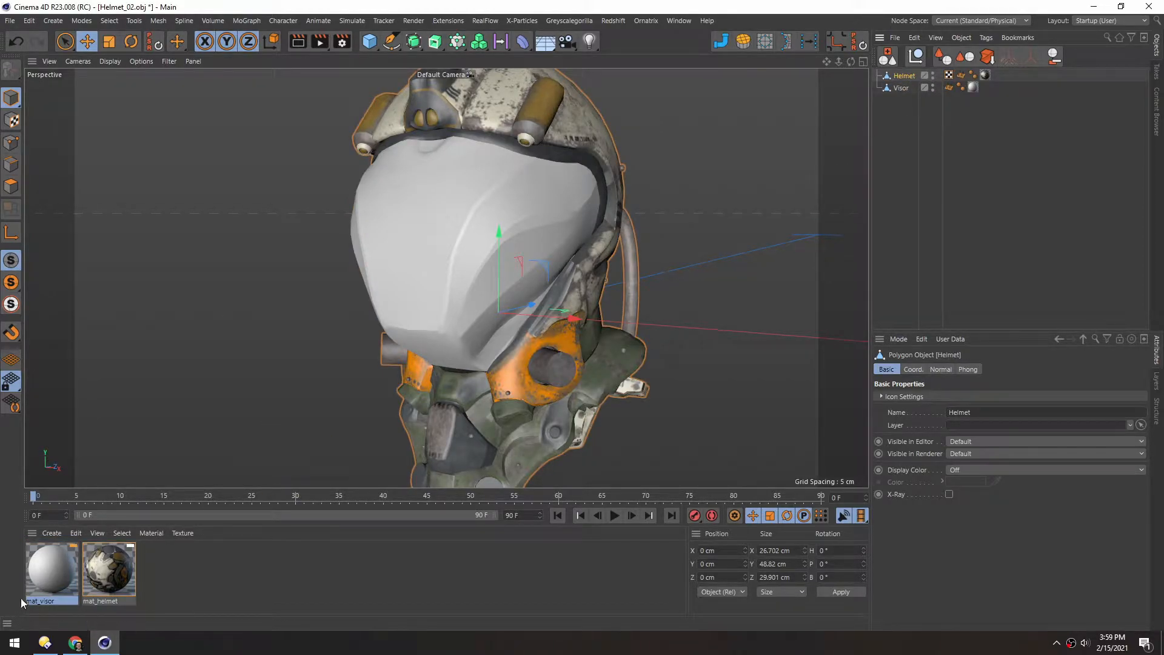
Enable the Transparency channel of the mat_visor material in the Material Editor, keeping the helmet in view
{"action": "double_click", "coordinate": [42, 566]}
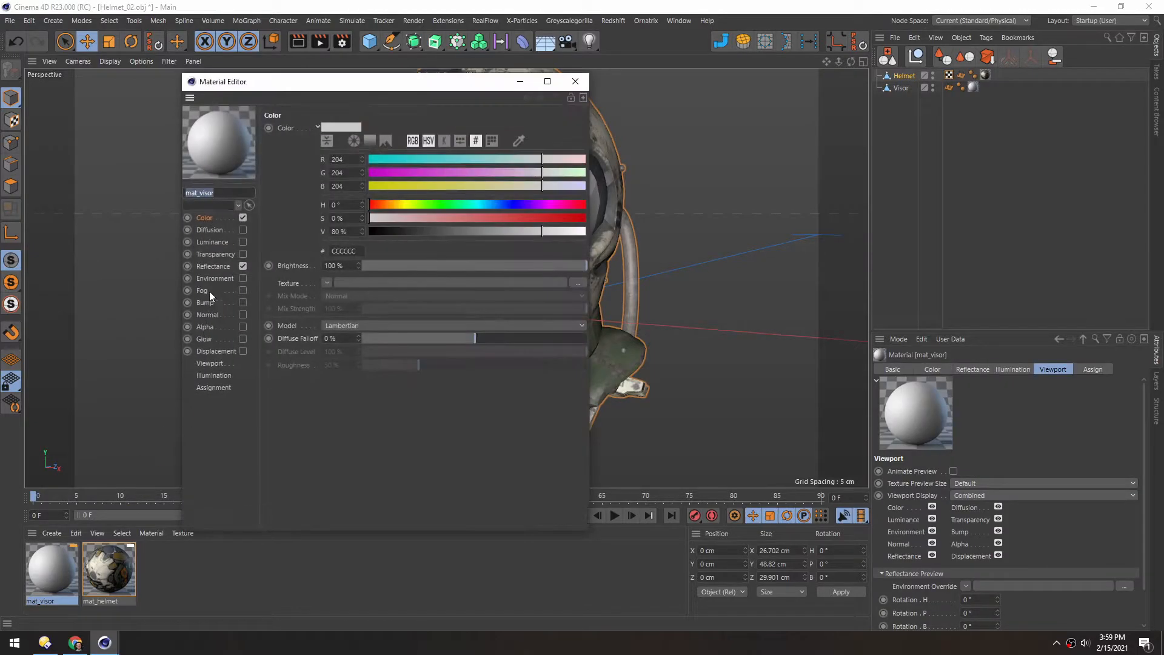
{"action": "left_click", "coordinate": [243, 254]}
{"action": "left_click_drag", "start_coordinate": [341, 84], "coordinate": [784, 93]}
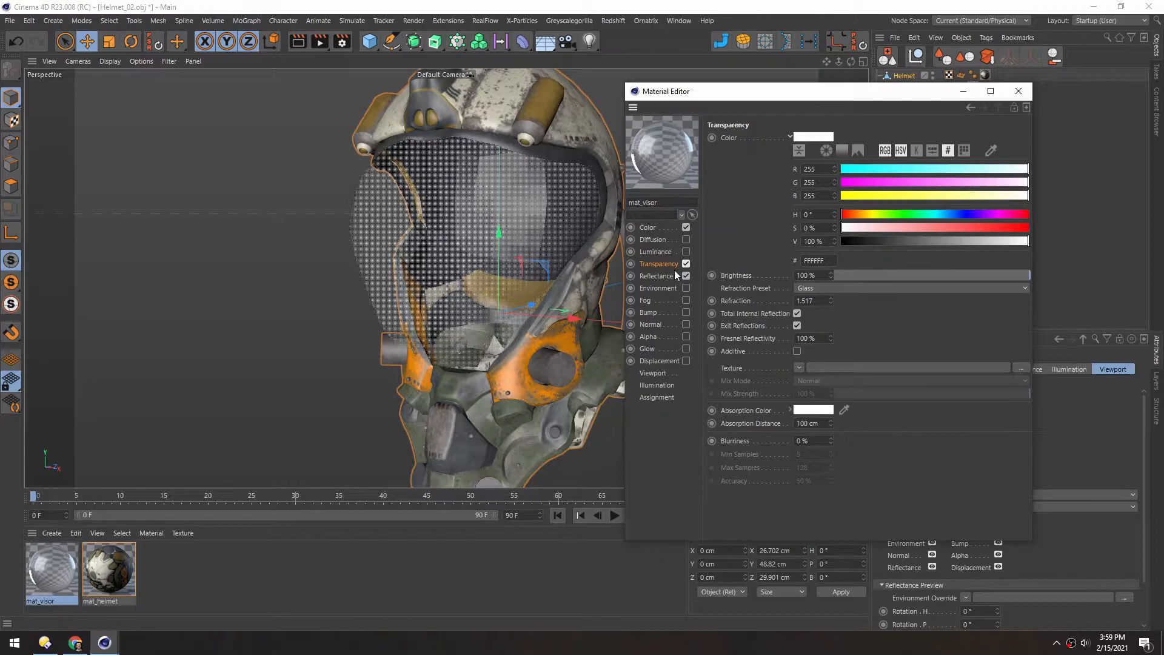
Set the mat_visor transparency refraction to 1 and close the Material Editor
{"action": "left_click_drag", "start_coordinate": [818, 301], "coordinate": [783, 299]}
{"action": "type", "text": "1"}
{"action": "key", "text": "Return"}
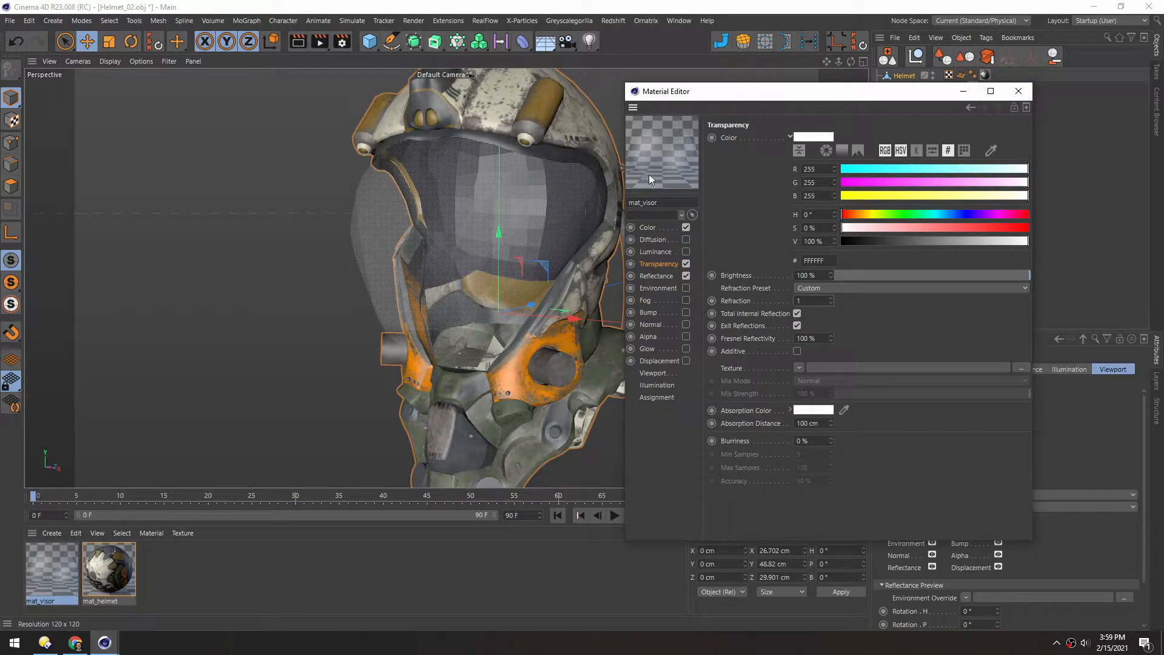
{"action": "left_click", "coordinate": [1019, 91]}
Hide the Visor object in the viewport so the inside of the helmet can be seen from the front
{"action": "left_click_drag", "start_coordinate": [501, 293], "coordinate": [467, 212], "text": "alt"}
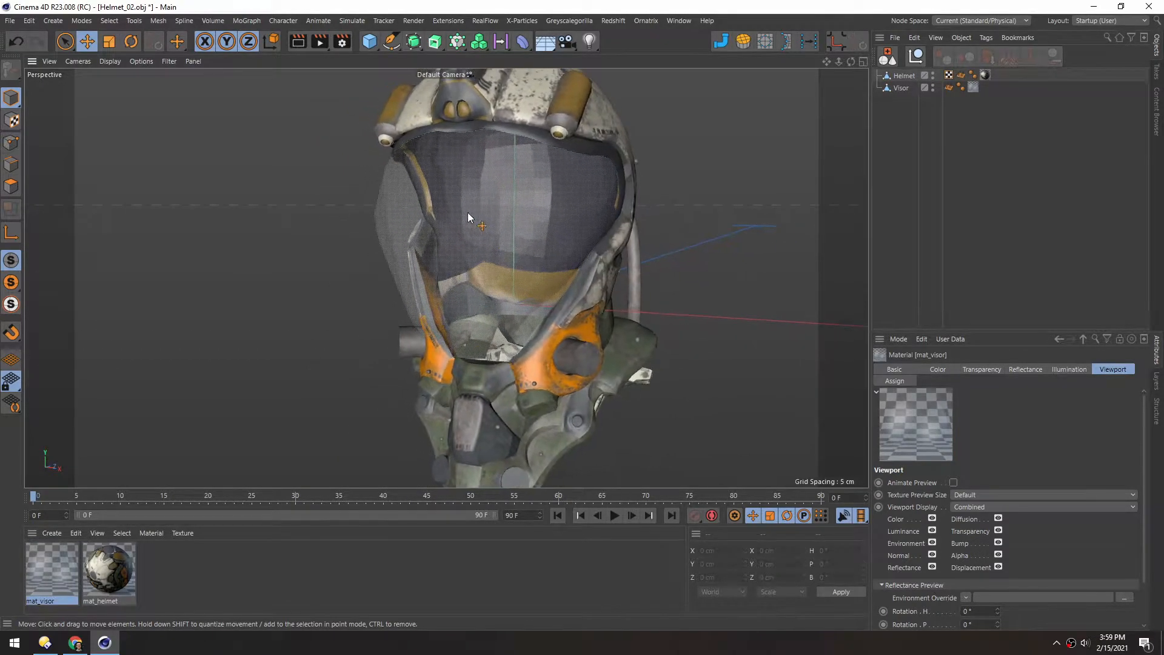
{"action": "left_click", "coordinate": [933, 88]}
{"action": "left_click_drag", "start_coordinate": [489, 264], "coordinate": [550, 232], "text": "alt"}
{"action": "left_click_drag", "start_coordinate": [503, 307], "coordinate": [493, 253], "text": "alt"}
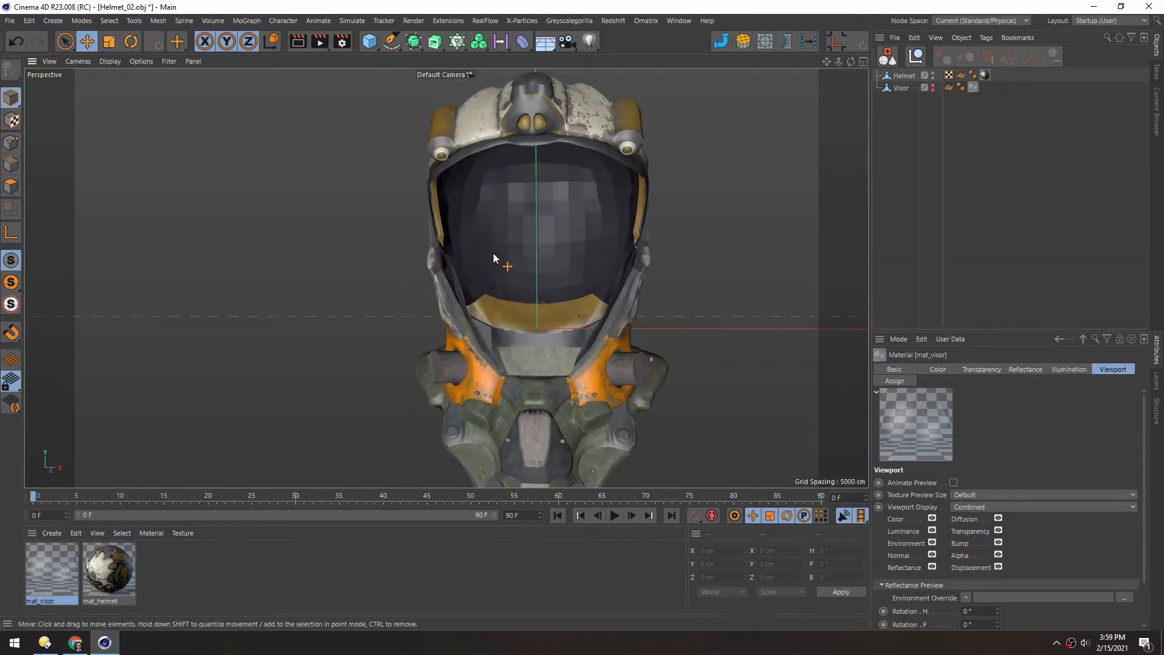
Select the connected inner lining polygons of the Helmet object and split them into a separate object
{"action": "left_click", "coordinate": [7, 194]}
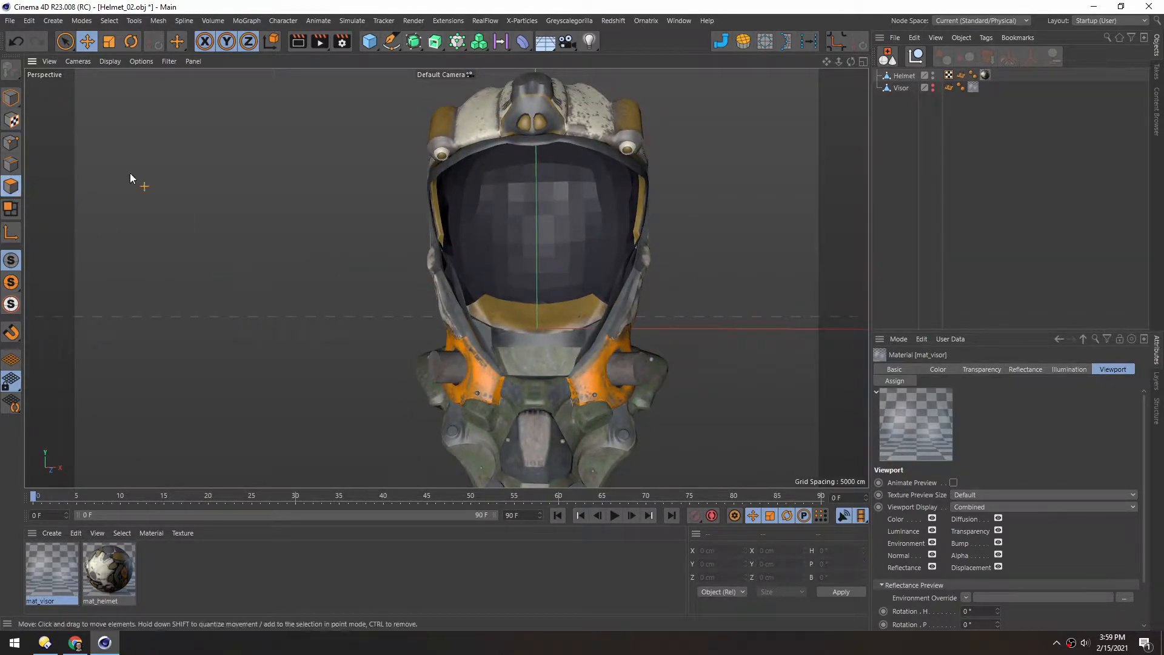
{"action": "left_click", "coordinate": [560, 281]}
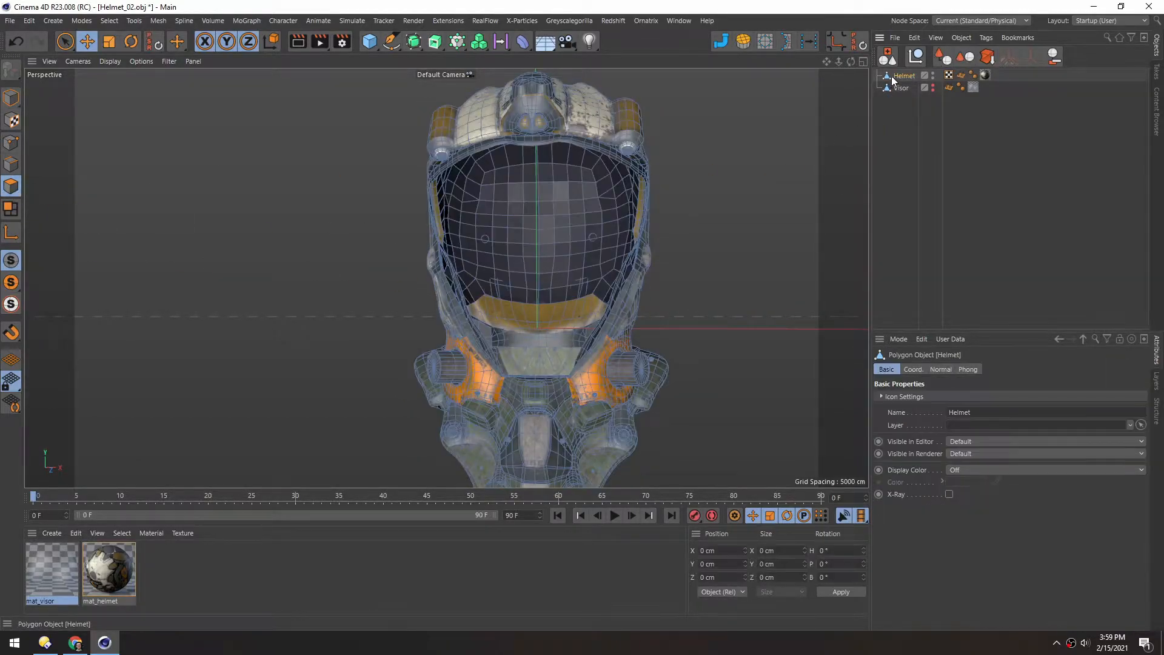
{"action": "double_click", "coordinate": [547, 258]}
{"action": "mouse_move", "coordinate": [545, 282]}
{"action": "left_mouse_down", "text": "alt"}
{"action": "mouse_move", "coordinate": [603, 211]}
{"action": "mouse_move", "coordinate": [560, 271]}
{"action": "mouse_move", "coordinate": [544, 269]}
{"action": "left_mouse_up", "text": "alt"}
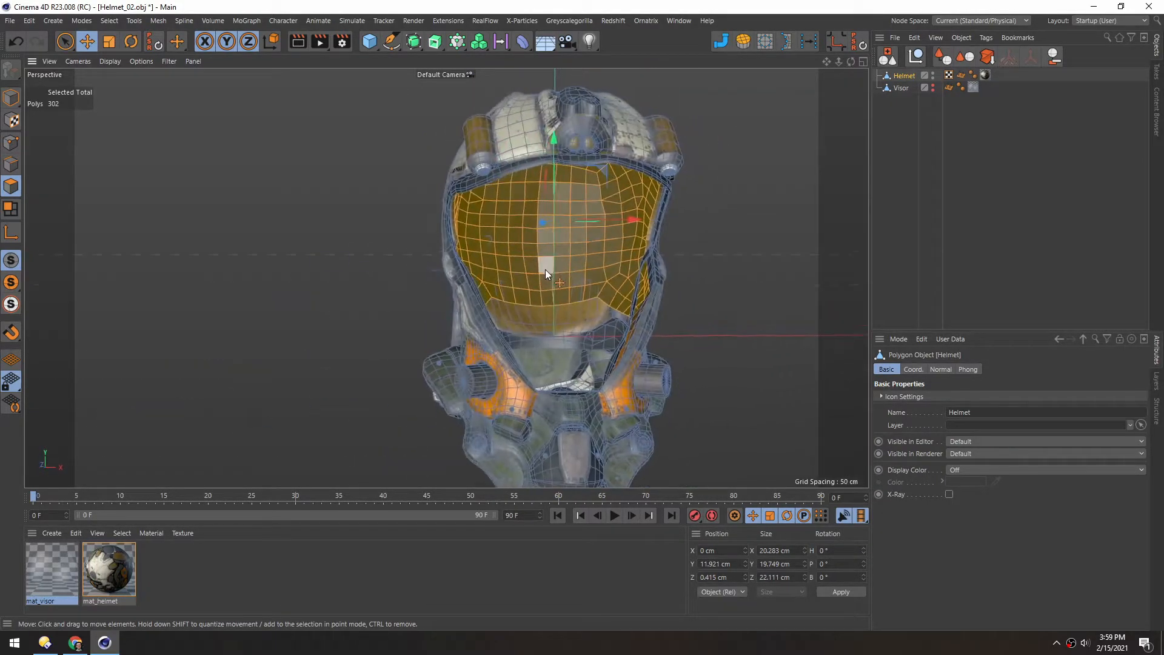
{"action": "key", "text": "u"}
{"action": "key", "text": "p"}
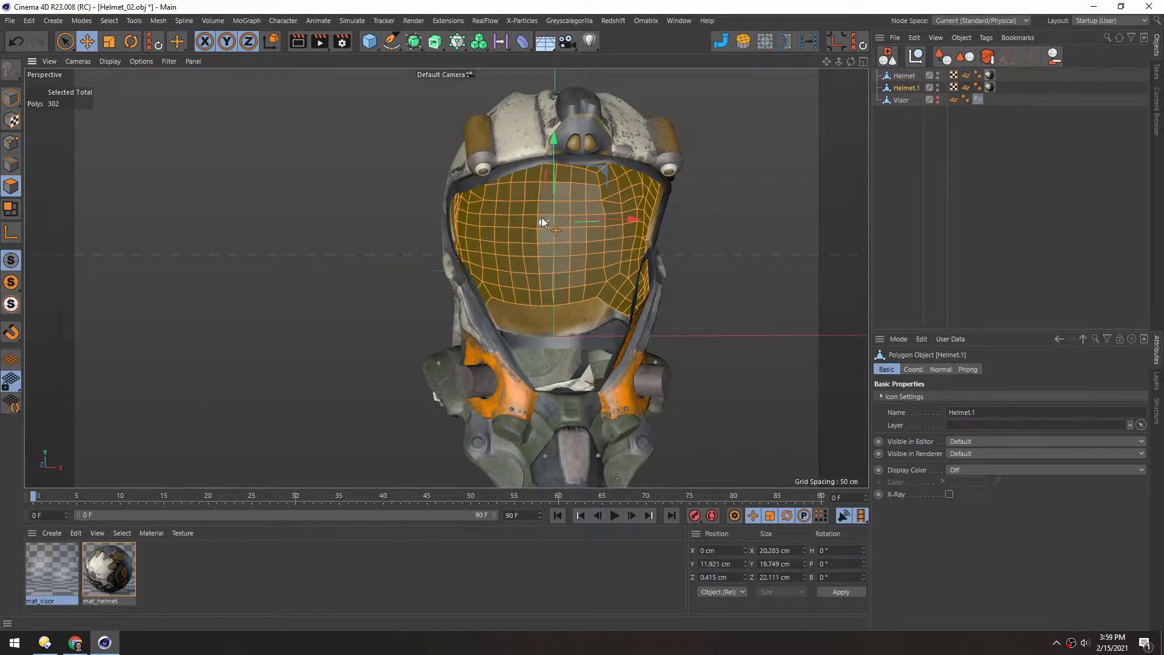
Delete the still-selected inner lining polygons from the original Helmet object
{"action": "left_click", "coordinate": [898, 76]}
{"action": "key", "text": "Delete"}
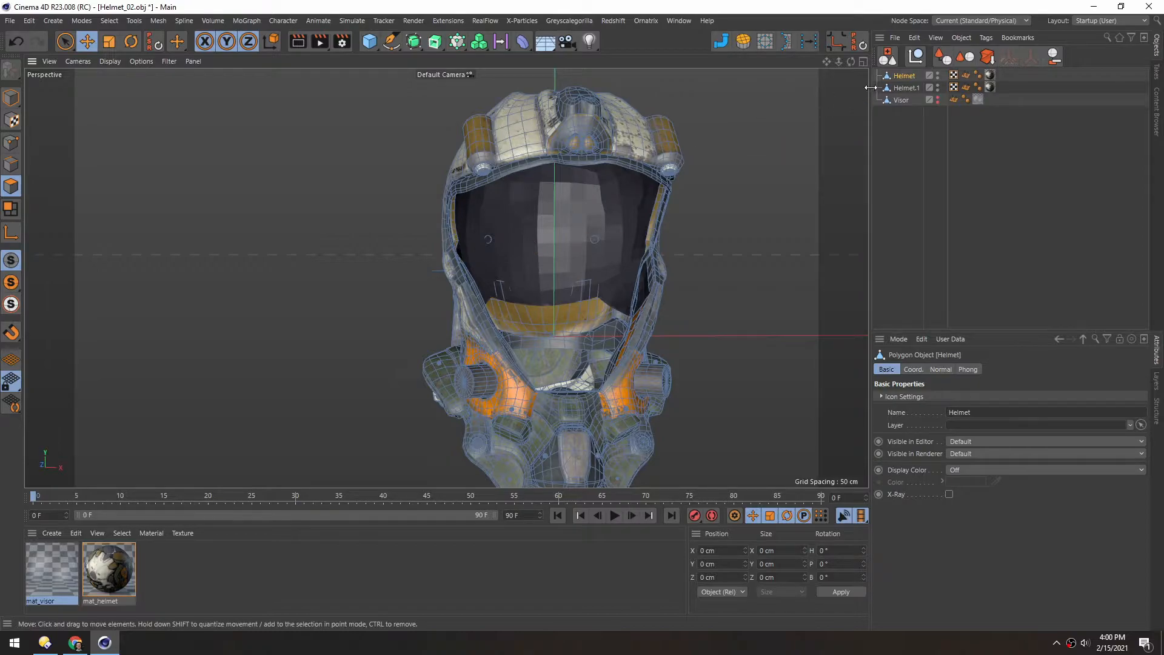
Try moving the split-off Helmet.1 object out of the helmet in model mode, and undo the move
{"action": "left_click", "coordinate": [900, 88]}
{"action": "left_click", "coordinate": [10, 98]}
{"action": "left_click_drag", "start_coordinate": [556, 294], "coordinate": [507, 231], "text": "alt"}
{"action": "left_click_drag", "start_coordinate": [612, 332], "coordinate": [289, 248]}
{"action": "key", "text": "ctrl+z"}
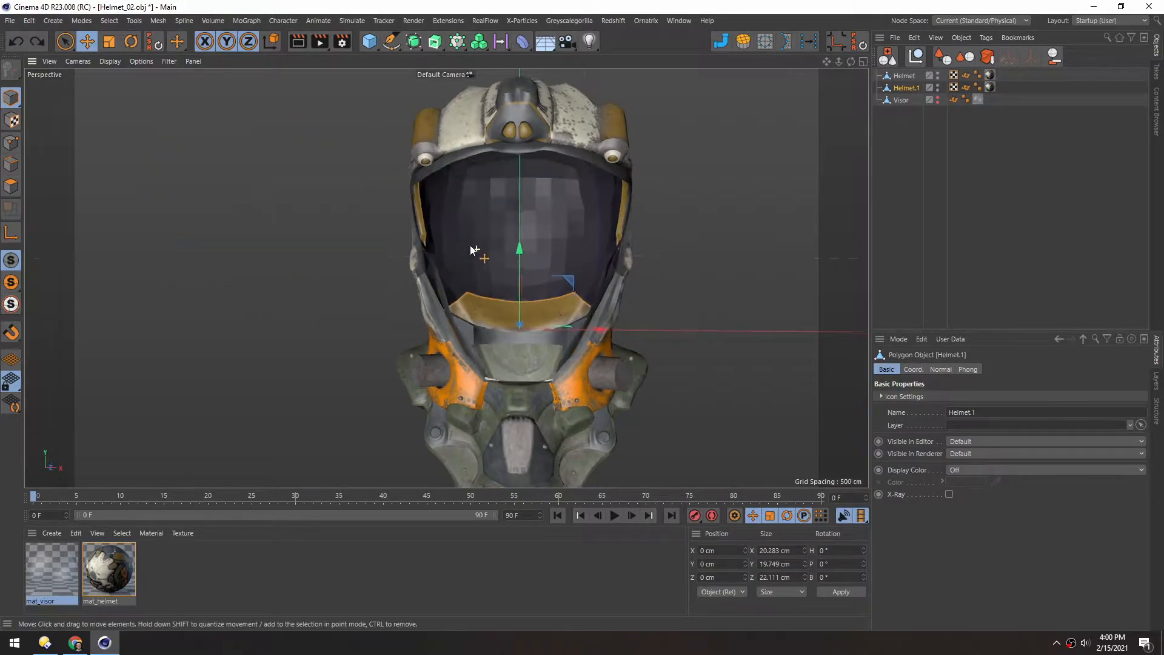
Create a new material and name it mat_blocker
{"action": "double_click", "coordinate": [195, 559]}
{"action": "double_click", "coordinate": [36, 601]}
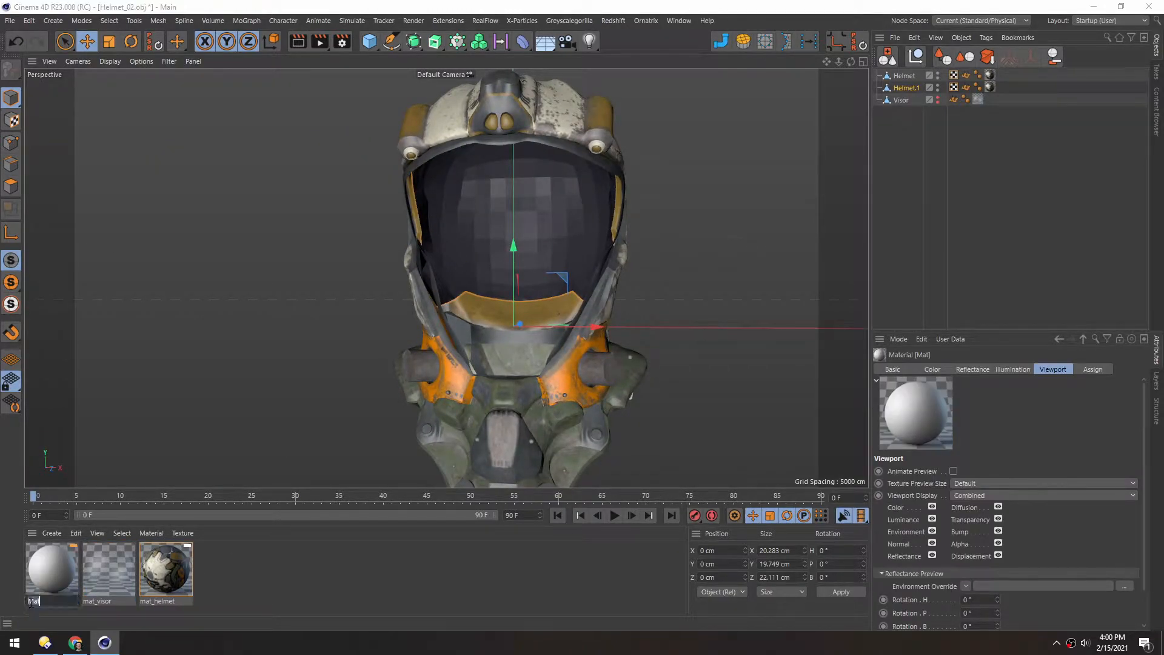
{"action": "type", "text": "mat_blocker"}
{"action": "key", "text": "Return"}
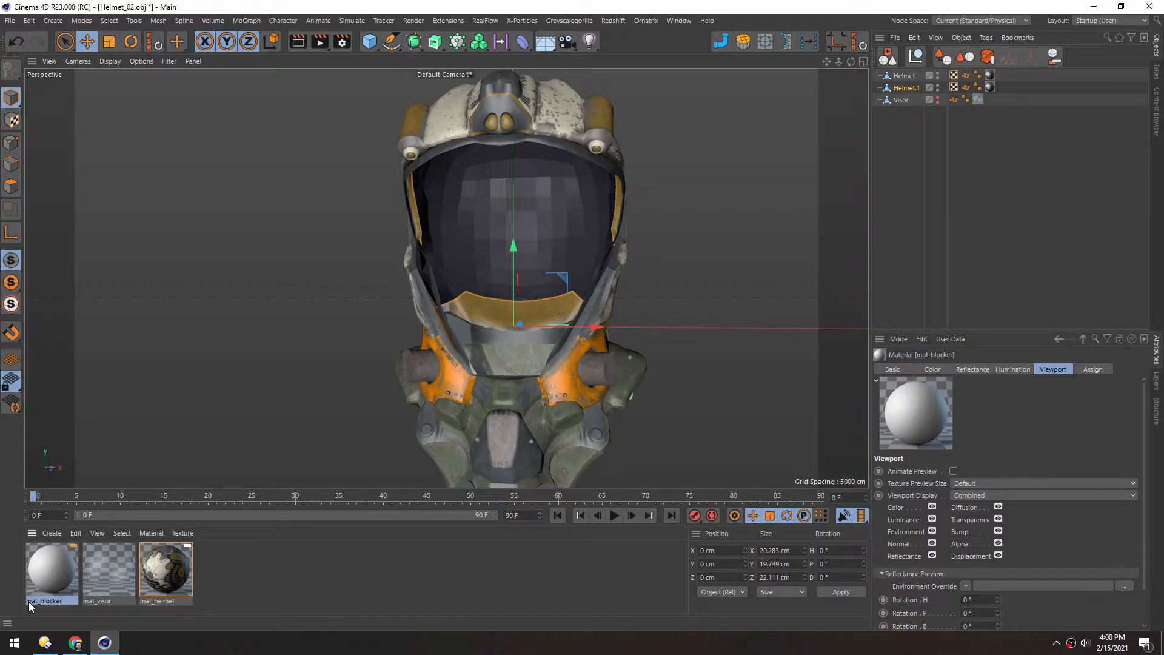
Turn off the Reflectance channel of mat_blocker and darken its Color channel to a brightness value (V) of 10%
{"action": "double_click", "coordinate": [43, 565]}
{"action": "left_click_drag", "start_coordinate": [401, 233], "coordinate": [409, 233]}
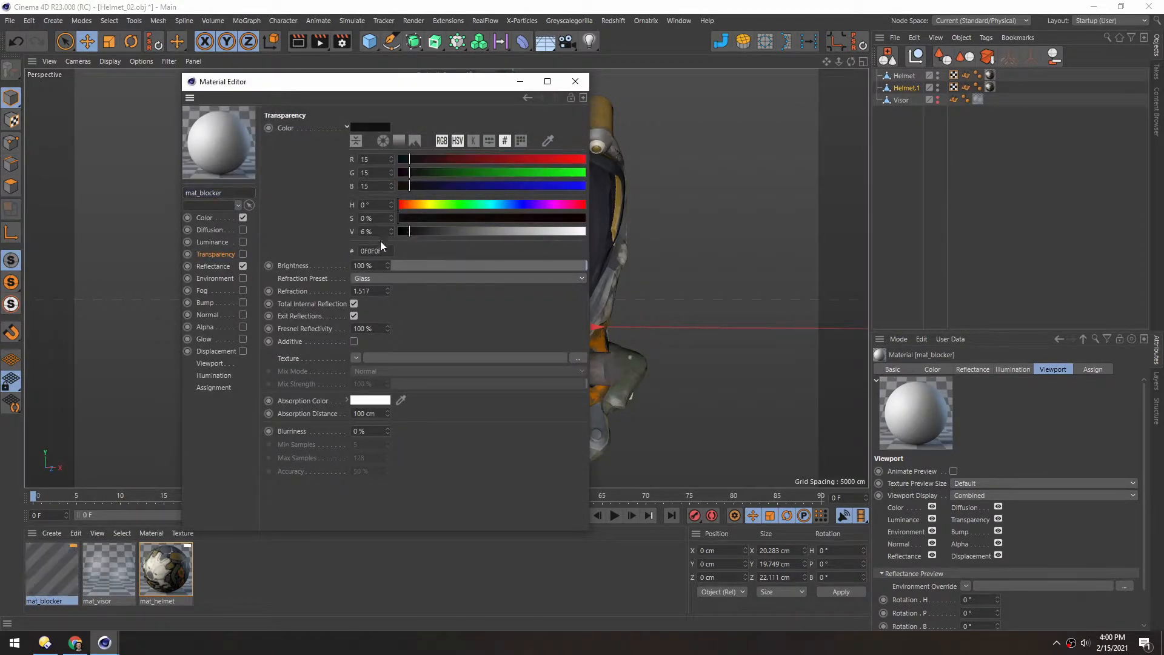
{"action": "left_click", "coordinate": [242, 265]}
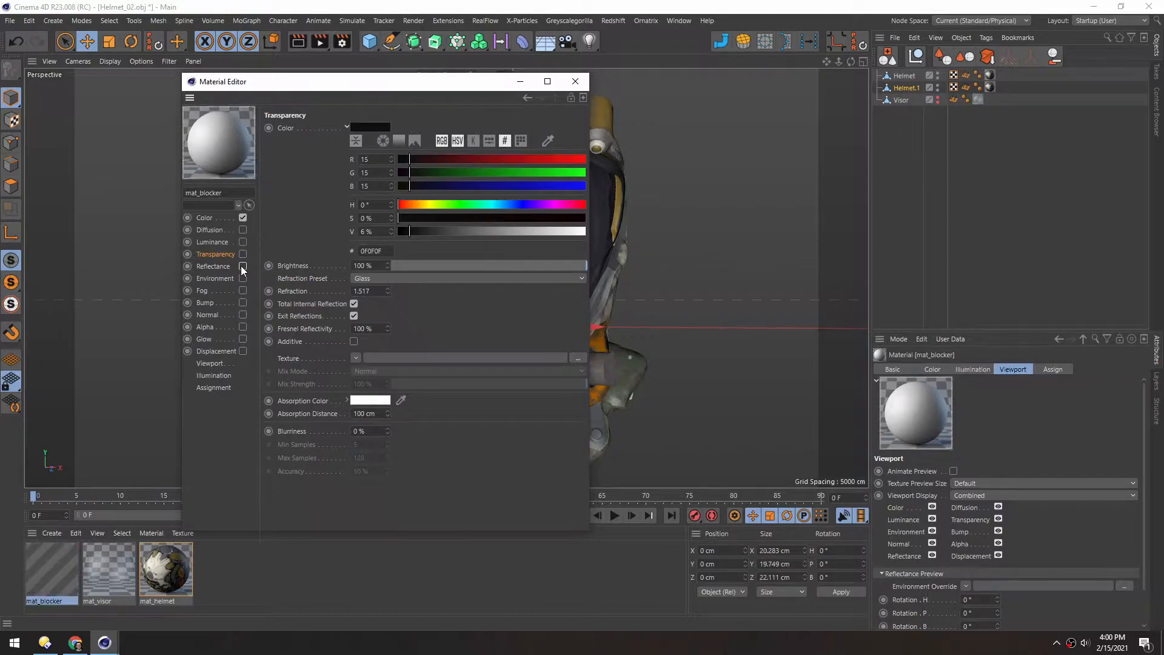
{"action": "left_click", "coordinate": [197, 218]}
{"action": "left_click_drag", "start_coordinate": [518, 231], "coordinate": [390, 231]}
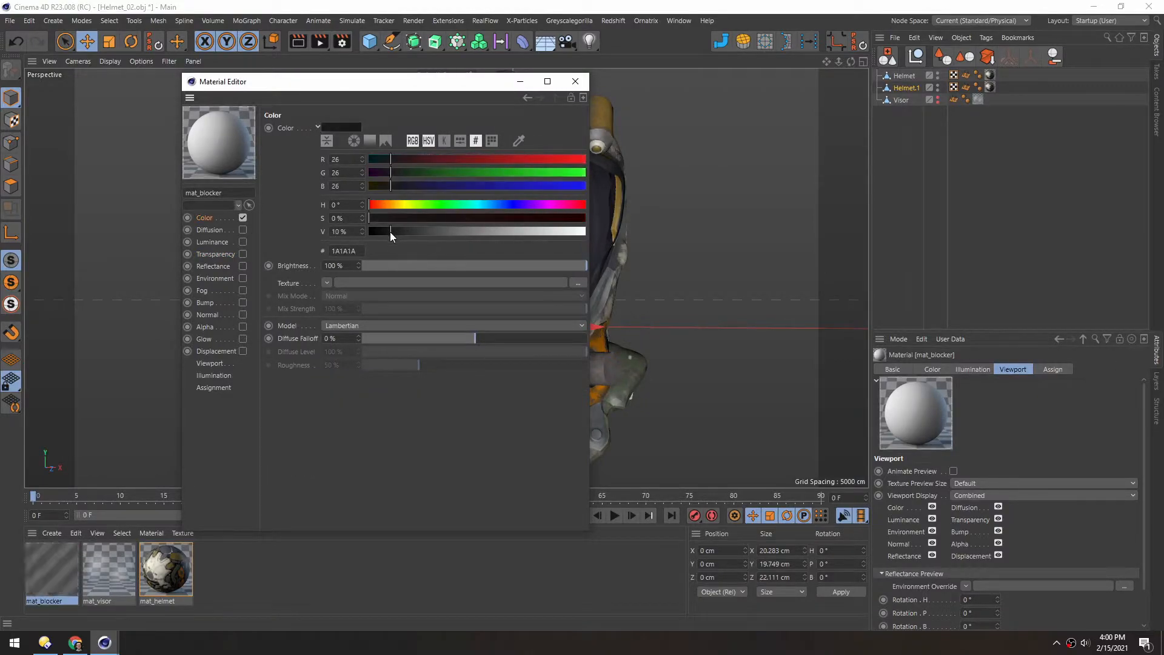
{"action": "left_click", "coordinate": [575, 81]}
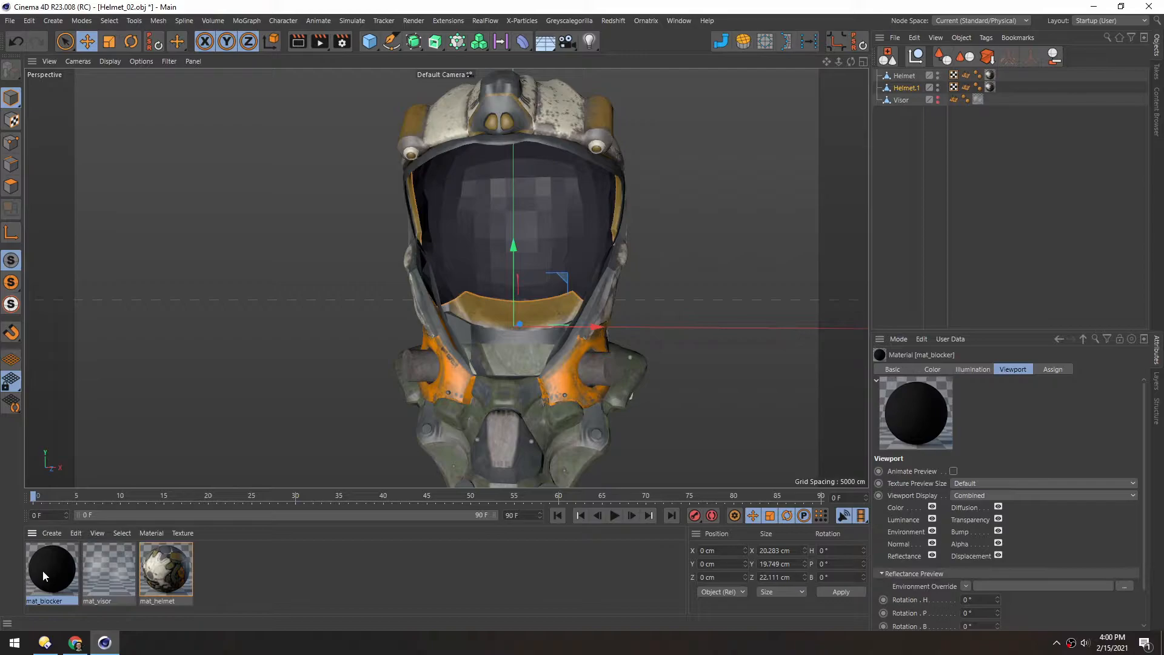
Apply mat_blocker to the Helmet.1 object and rename that object Blocker
{"action": "left_click_drag", "start_coordinate": [557, 262], "coordinate": [559, 259]}
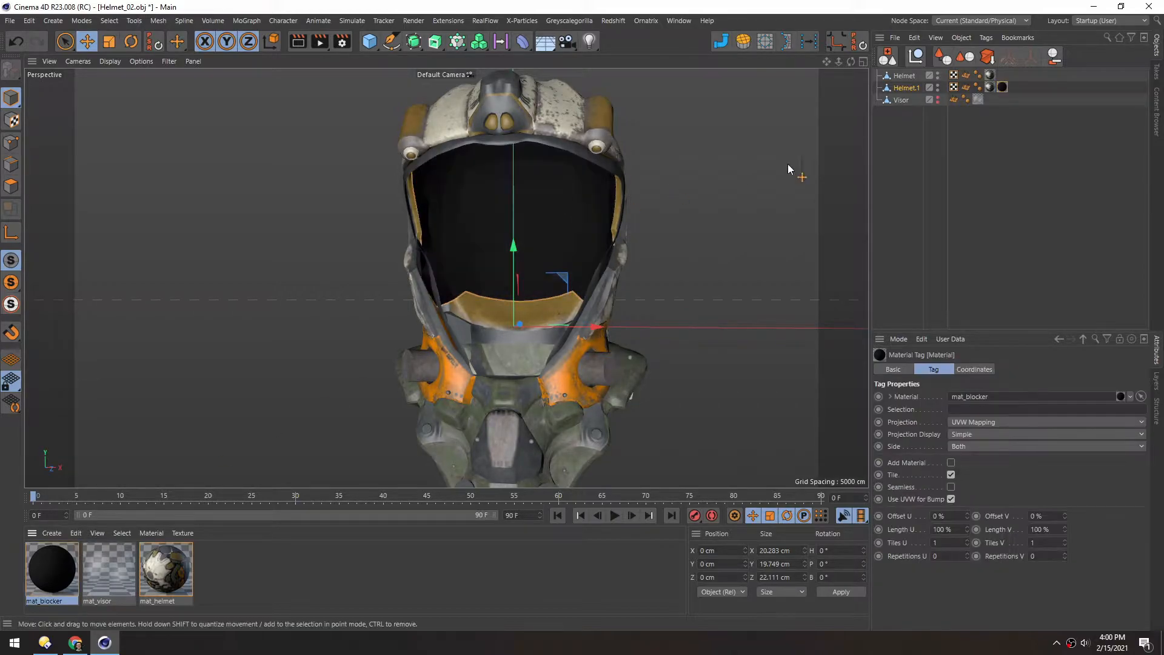
{"action": "double_click", "coordinate": [907, 88]}
{"action": "type", "text": "Blocker"}
{"action": "key", "text": "Return"}
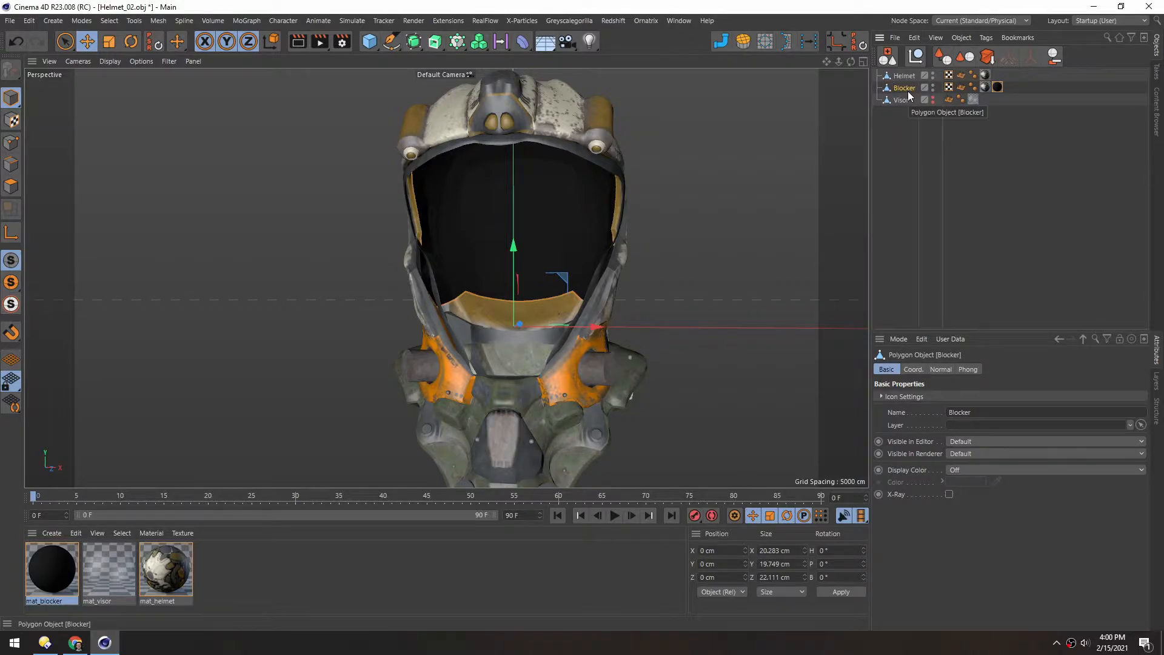
Remove the UVW tag, the Normal tag and the mat_helmet material tag from the Blocker object
{"action": "left_click", "coordinate": [949, 87]}
{"action": "key", "text": "Delete"}
{"action": "left_click", "coordinate": [949, 87]}
{"action": "key", "text": "Delete"}
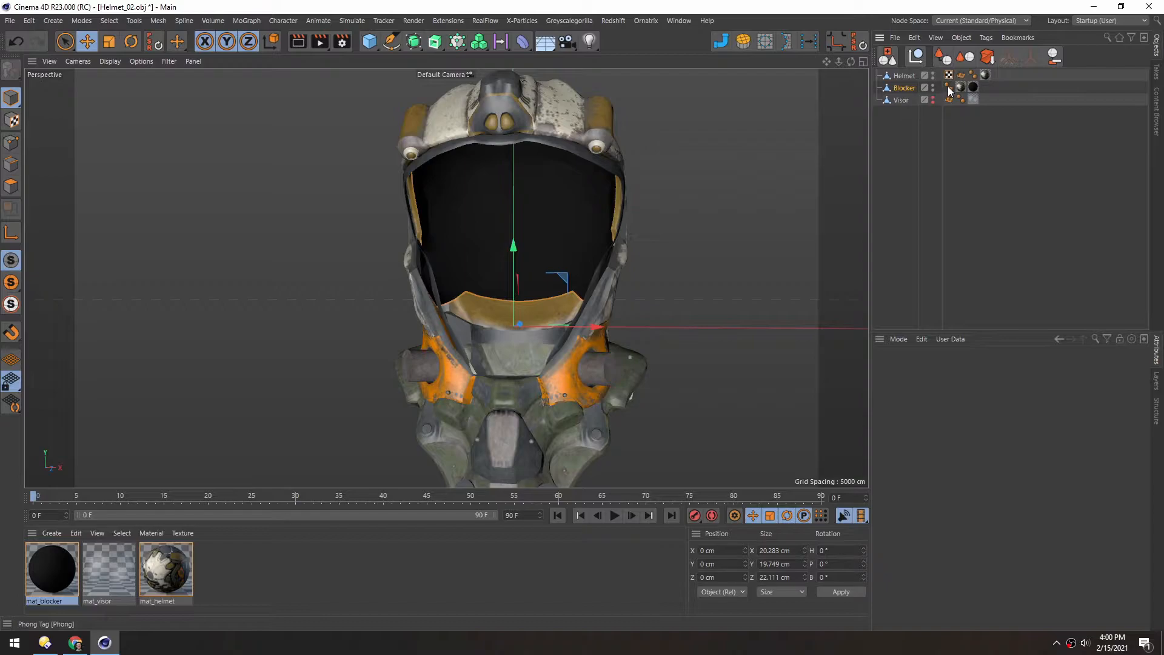
{"action": "left_click", "coordinate": [960, 86]}
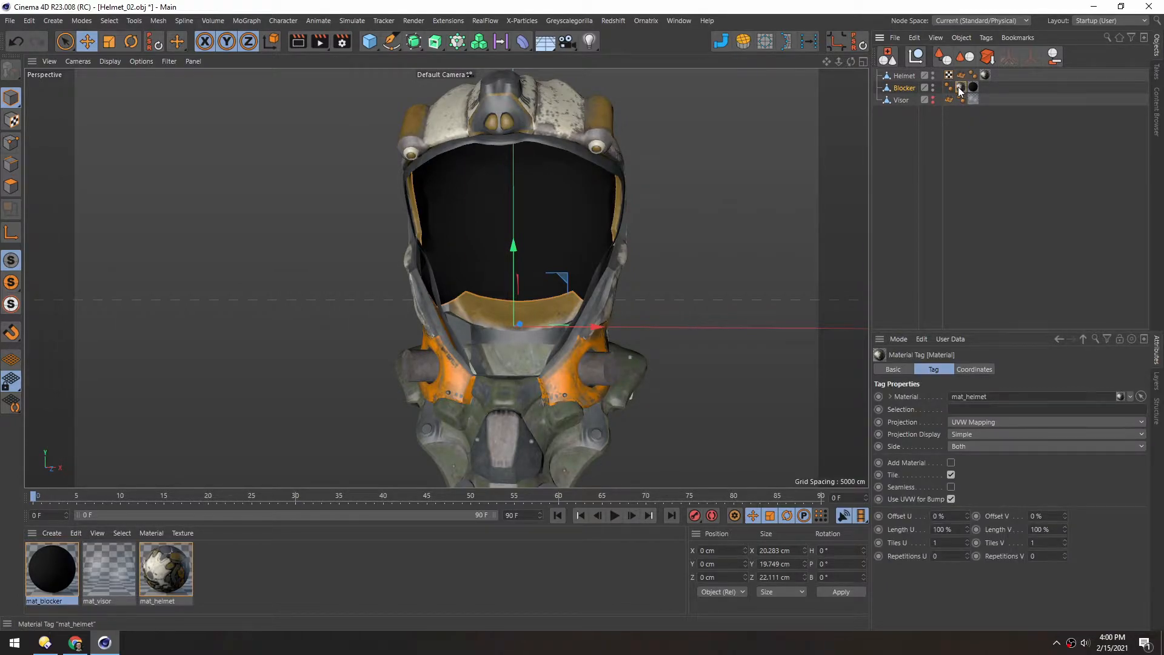
{"action": "key", "text": "Delete"}
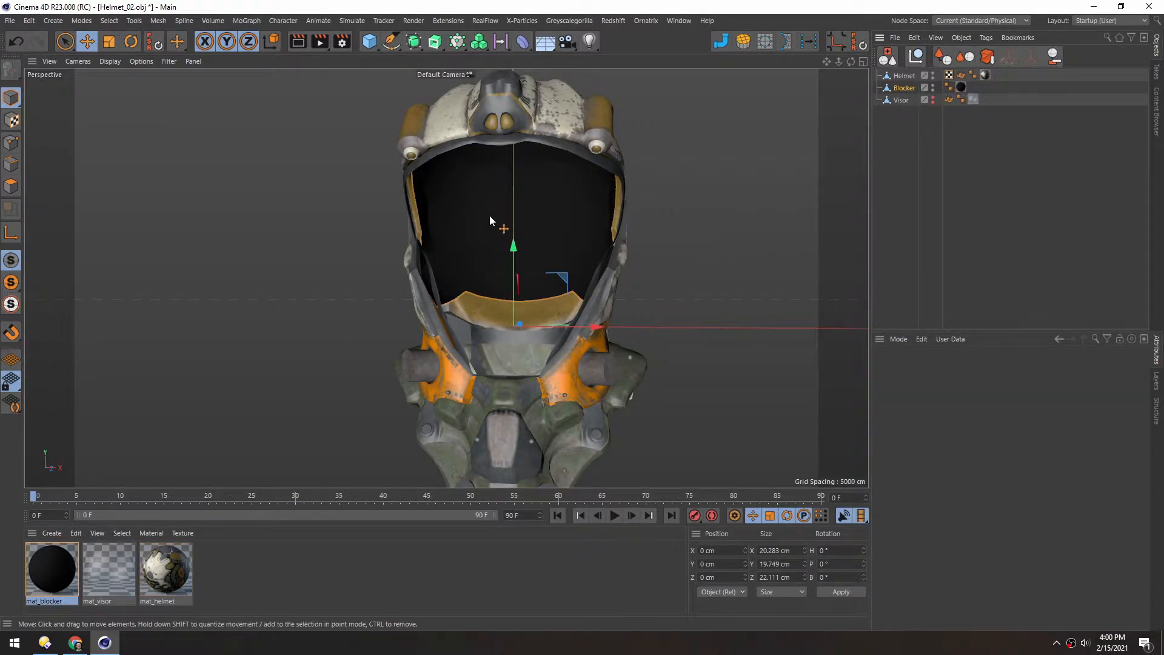
{"action": "scroll", "coordinate": [490, 216], "scroll_direction": "up", "scroll_amount": 3}
{"action": "left_click_drag", "start_coordinate": [591, 274], "coordinate": [489, 225], "text": "alt"}
{"action": "scroll", "coordinate": [489, 224], "scroll_direction": "down", "scroll_amount": 5}
{"action": "middle_click_drag", "start_coordinate": [489, 224], "coordinate": [503, 248], "text": "alt"}
{"action": "scroll", "coordinate": [504, 254], "scroll_direction": "down", "scroll_amount": 5}
{"action": "left_click_drag", "start_coordinate": [504, 271], "coordinate": [482, 212], "text": "alt"}
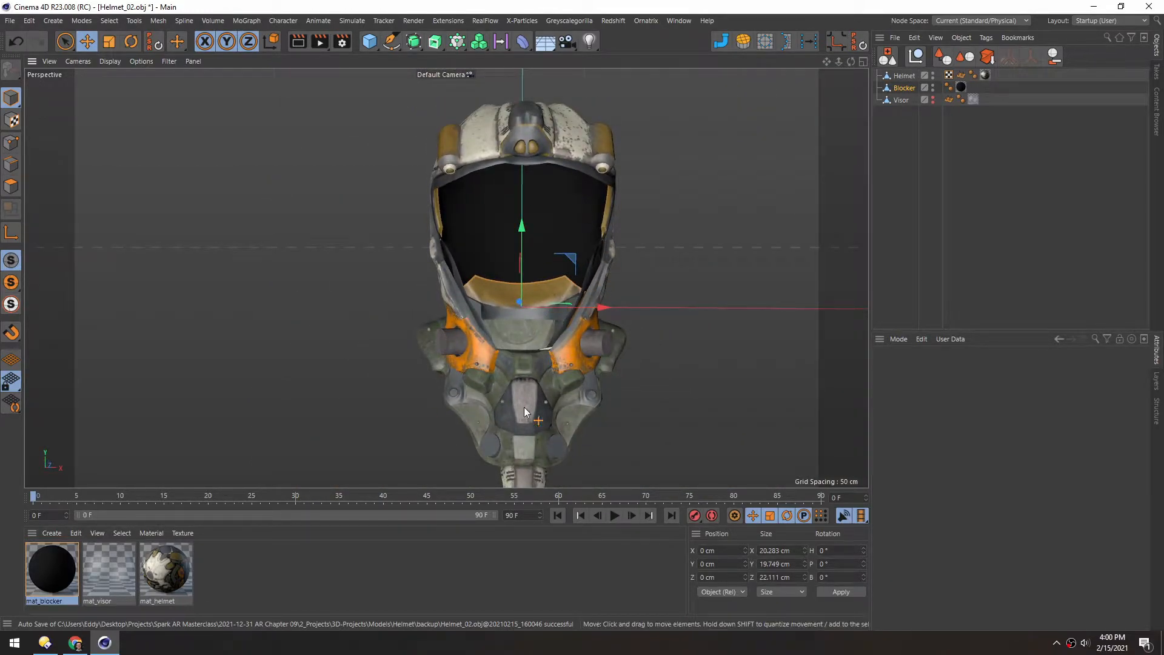
Select the whole run of border edges along the Blocker's lower opening in edge mode
{"action": "scroll", "coordinate": [515, 341], "scroll_direction": "up", "scroll_amount": 5}
{"action": "left_click_drag", "start_coordinate": [521, 343], "coordinate": [316, 268], "text": "alt"}
{"action": "left_click", "coordinate": [11, 169]}
{"action": "left_click", "coordinate": [314, 265]}
{"action": "left_click", "coordinate": [424, 237], "text": "ctrl+shift"}
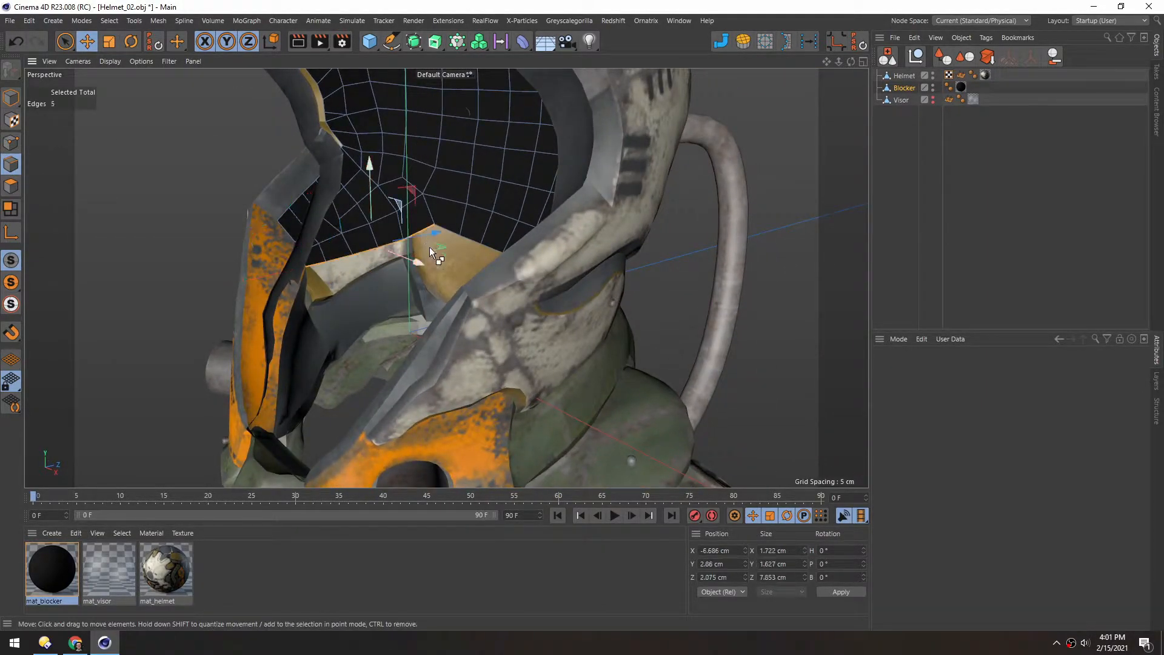
{"action": "mouse_move", "coordinate": [433, 245]}
{"action": "left_mouse_down", "text": "alt"}
{"action": "mouse_move", "coordinate": [595, 268]}
{"action": "mouse_move", "coordinate": [535, 234]}
{"action": "mouse_move", "coordinate": [486, 256]}
{"action": "mouse_move", "coordinate": [450, 242]}
{"action": "left_mouse_up", "text": "alt"}
{"action": "left_click", "coordinate": [685, 273], "text": "ctrl+shift"}
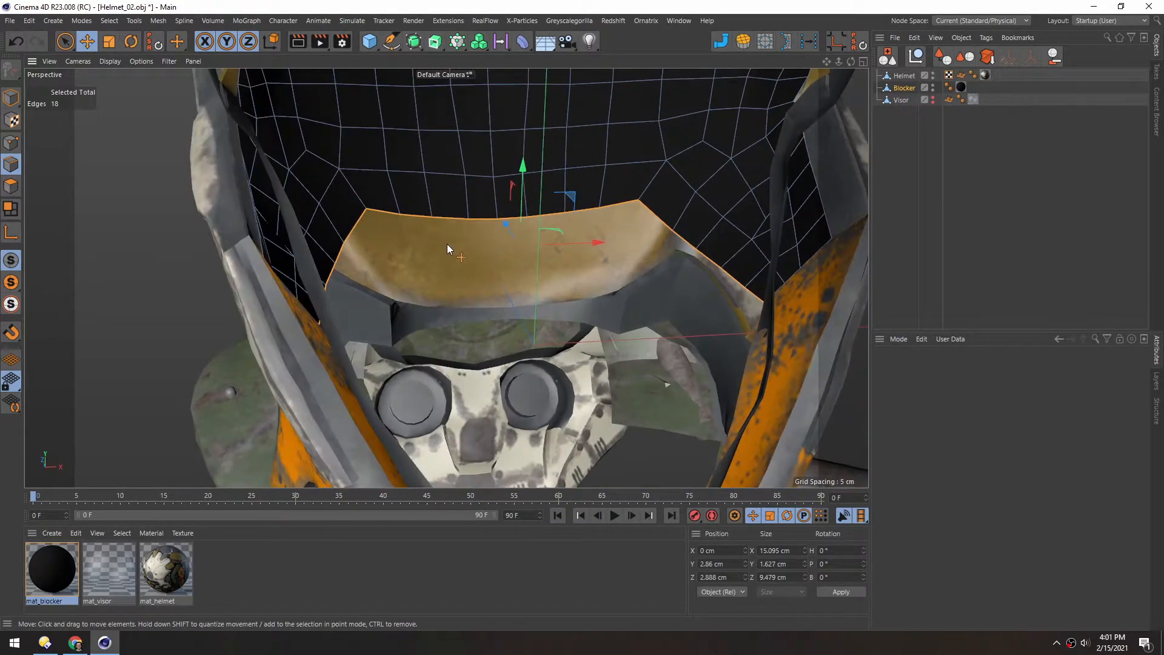
{"action": "left_click", "coordinate": [387, 215]}
{"action": "left_click", "coordinate": [613, 205], "text": "ctrl+shift"}
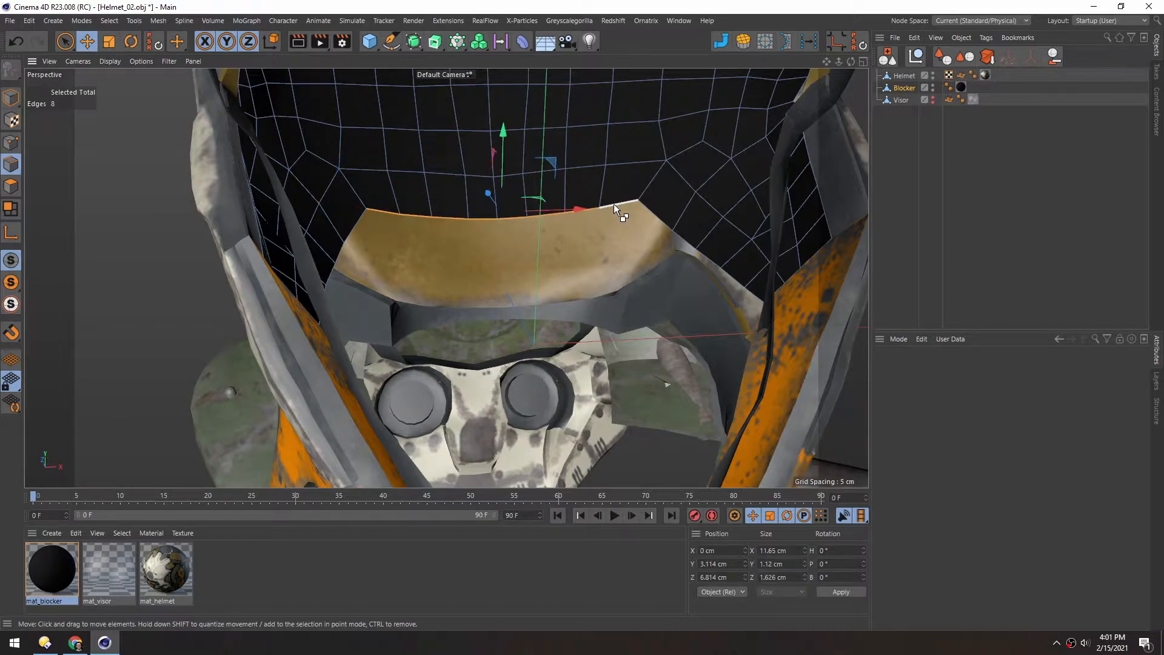
{"action": "left_click_drag", "start_coordinate": [637, 208], "coordinate": [740, 274], "text": "alt"}
{"action": "left_click", "coordinate": [222, 303]}
{"action": "double_click", "coordinate": [741, 274]}
Shift the Blocker's selected lower border edges down and scale them inward to about 9.7 cm wide
{"action": "left_click_drag", "start_coordinate": [540, 213], "coordinate": [497, 187], "text": "alt"}
{"action": "key", "text": "t"}
{"action": "left_click_drag", "start_coordinate": [558, 332], "coordinate": [474, 329]}
{"action": "mouse_move", "coordinate": [470, 243]}
{"action": "left_mouse_down", "text": "alt"}
{"action": "mouse_move", "coordinate": [551, 257]}
{"action": "mouse_move", "coordinate": [532, 264]}
{"action": "mouse_move", "coordinate": [470, 248]}
{"action": "left_mouse_up", "text": "alt"}
{"action": "key", "text": "e"}
{"action": "left_click_drag", "start_coordinate": [470, 249], "coordinate": [410, 272], "text": "alt"}
{"action": "key", "text": "t"}
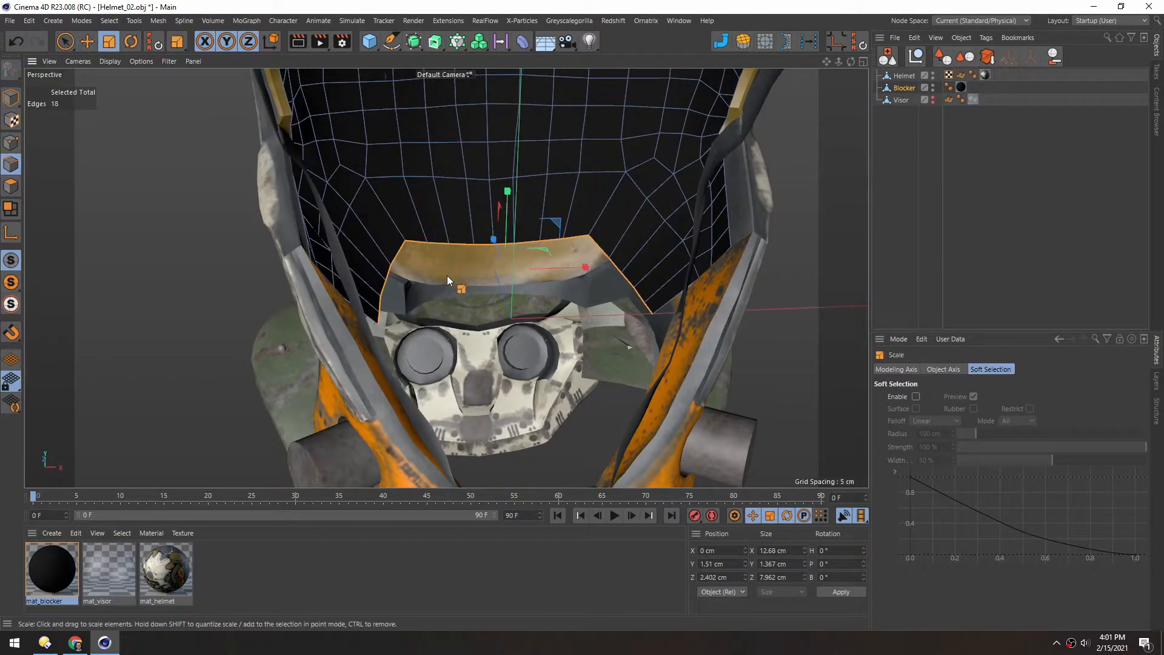
{"action": "left_click_drag", "start_coordinate": [556, 343], "coordinate": [520, 242]}
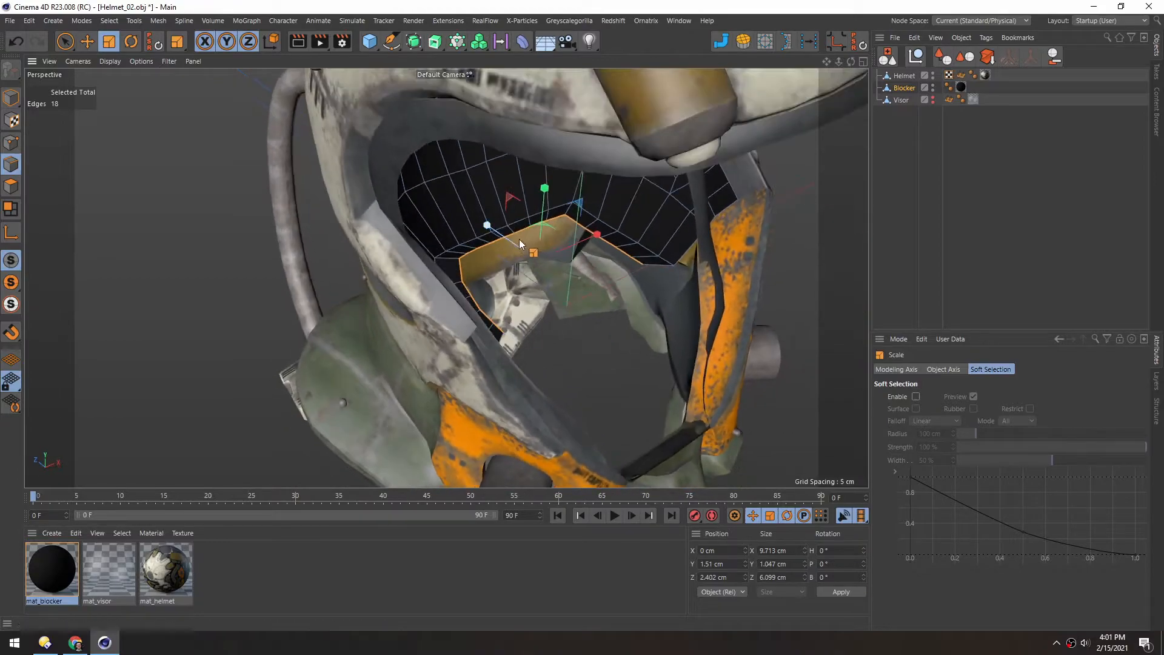
Extrude the selected border edges downward to extend the Blocker behind the helmet's lower face opening
{"action": "key", "text": "e"}
{"action": "left_click_drag", "start_coordinate": [545, 193], "coordinate": [447, 237]}
{"action": "left_click_drag", "start_coordinate": [398, 343], "coordinate": [519, 312], "text": "alt"}
{"action": "left_click_drag", "start_coordinate": [504, 250], "coordinate": [466, 270], "text": "alt"}
Delete the Blocker's polygons on the negative X side of the centre line, using a rectangle selection in the Front view
{"action": "middle_click", "coordinate": [424, 313]}
{"action": "middle_click", "coordinate": [542, 386]}
{"action": "scroll", "coordinate": [544, 386], "scroll_direction": "down", "scroll_amount": 3}
{"action": "left_click", "coordinate": [9, 189]}
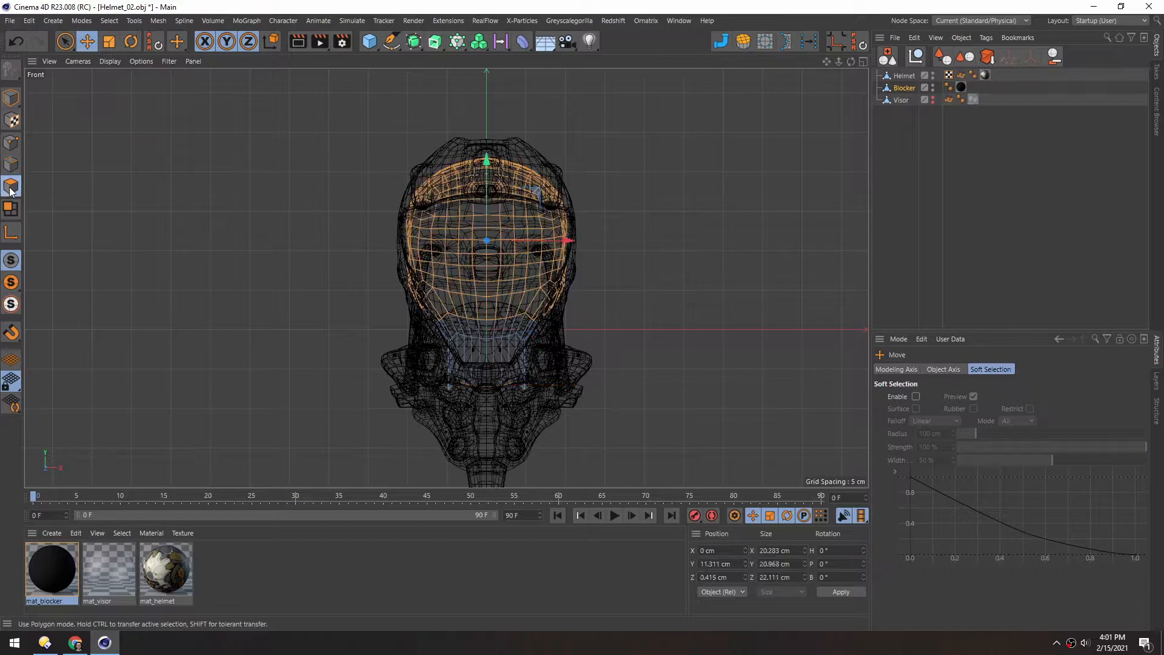
{"action": "key", "text": "0"}
{"action": "left_click_drag", "start_coordinate": [349, 102], "coordinate": [494, 431]}
{"action": "key", "text": "Delete"}
{"action": "scroll", "coordinate": [490, 234], "scroll_direction": "up", "scroll_amount": 2}
{"action": "middle_click_drag", "start_coordinate": [491, 174], "coordinate": [486, 154], "text": "alt"}
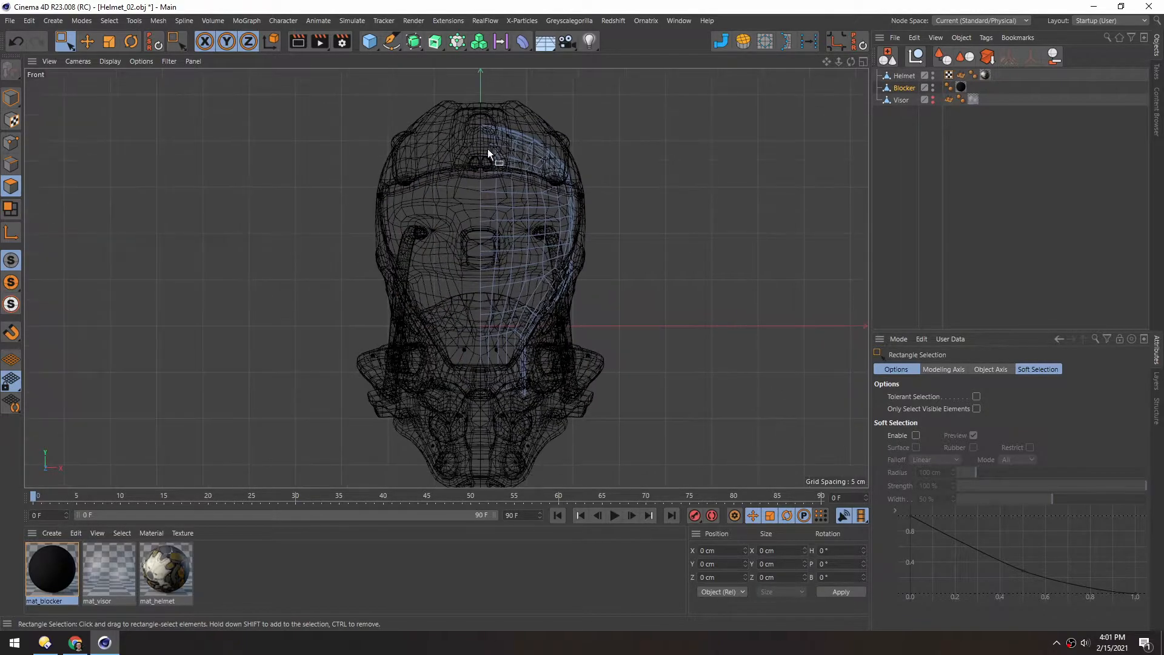
Add a Symmetry object and make the half Blocker its child in model mode, viewed in perspective
{"action": "left_click", "coordinate": [11, 97]}
{"action": "middle_click", "coordinate": [425, 323]}
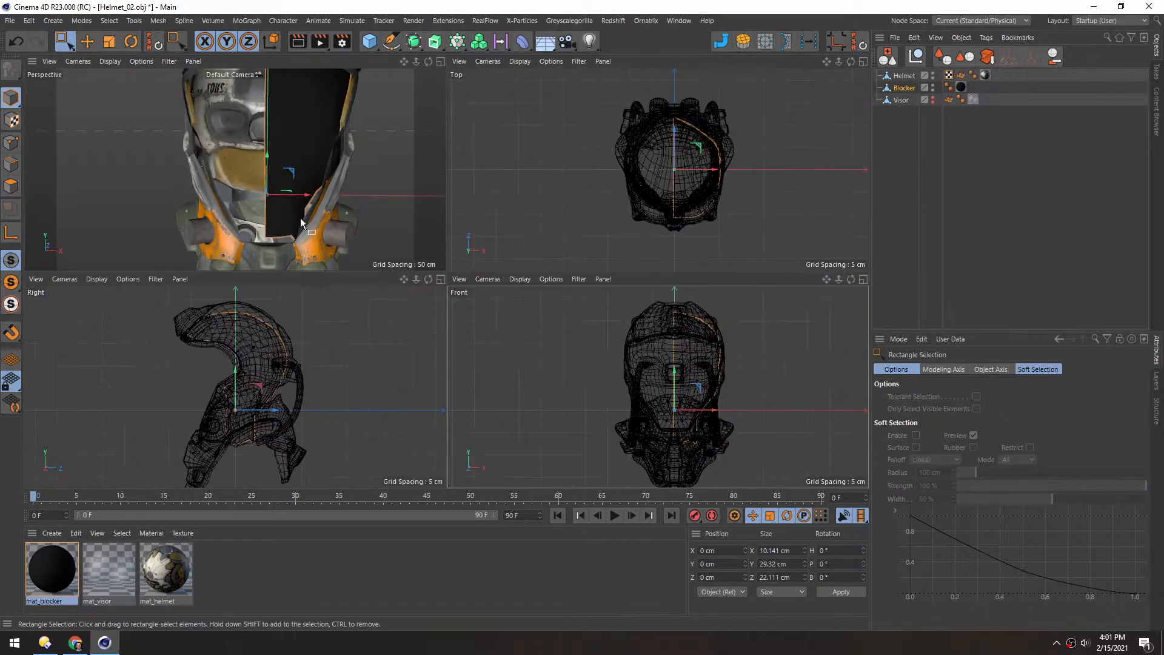
{"action": "middle_click", "coordinate": [316, 234]}
{"action": "middle_click_drag", "start_coordinate": [549, 332], "coordinate": [459, 297], "text": "alt"}
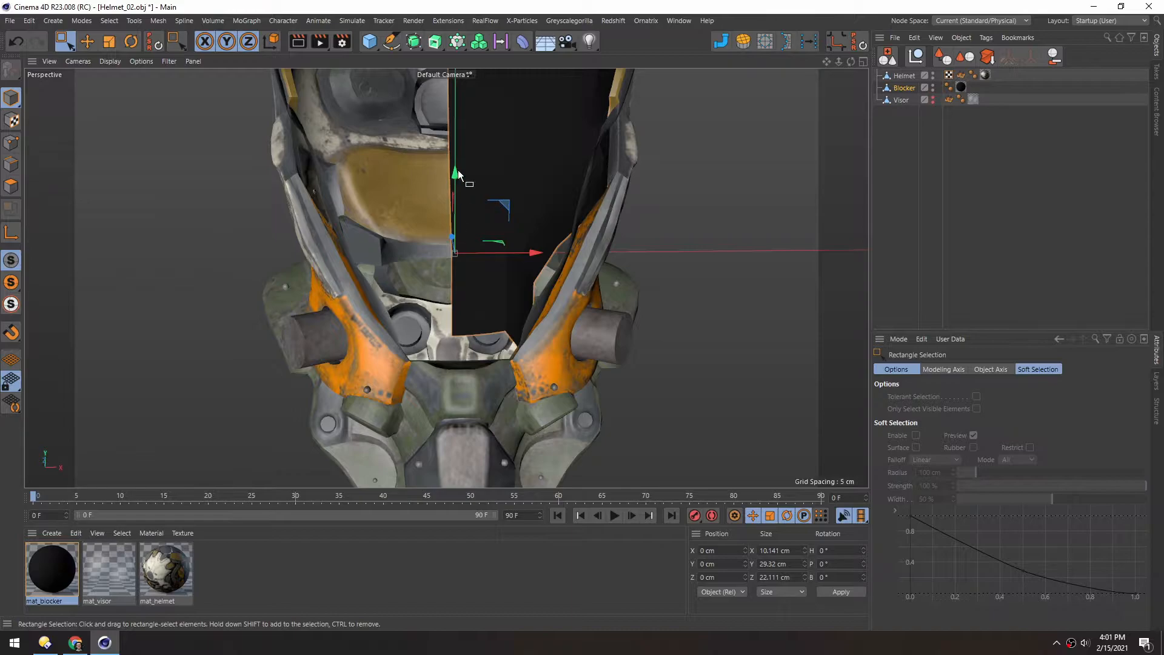
{"action": "middle_click_drag", "start_coordinate": [457, 176], "coordinate": [491, 234], "text": "alt"}
{"action": "left_click_drag", "start_coordinate": [491, 234], "coordinate": [480, 192], "text": "alt"}
{"action": "middle_click_drag", "start_coordinate": [480, 192], "coordinate": [483, 225], "text": "alt"}
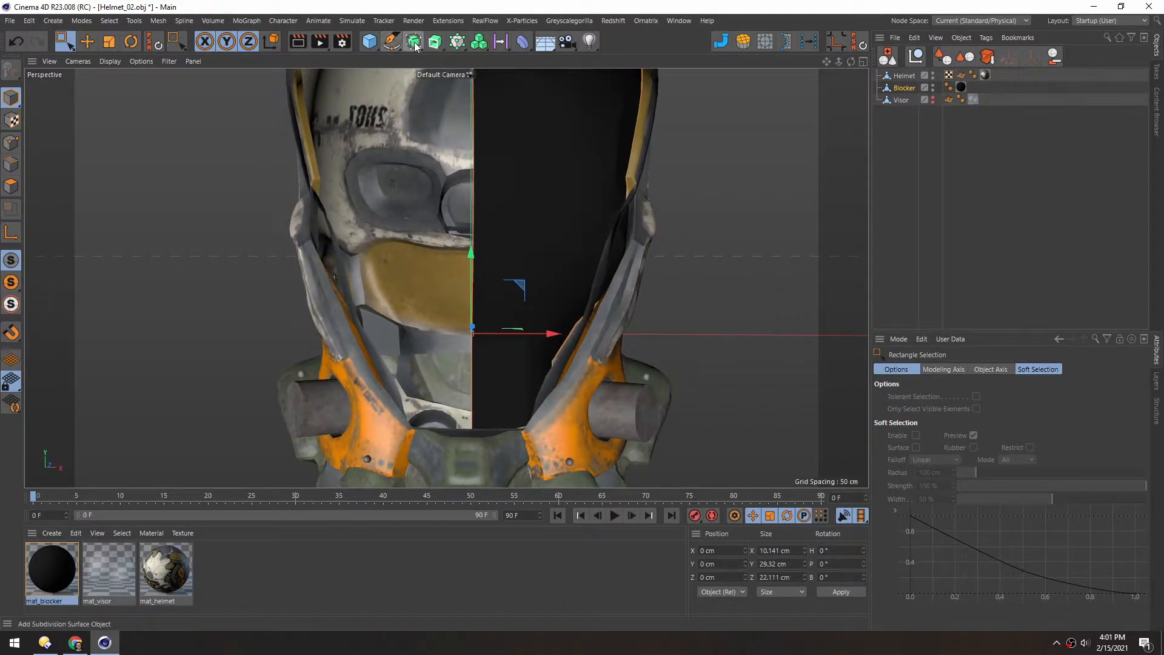
{"action": "left_click_drag", "start_coordinate": [416, 48], "coordinate": [534, 85]}
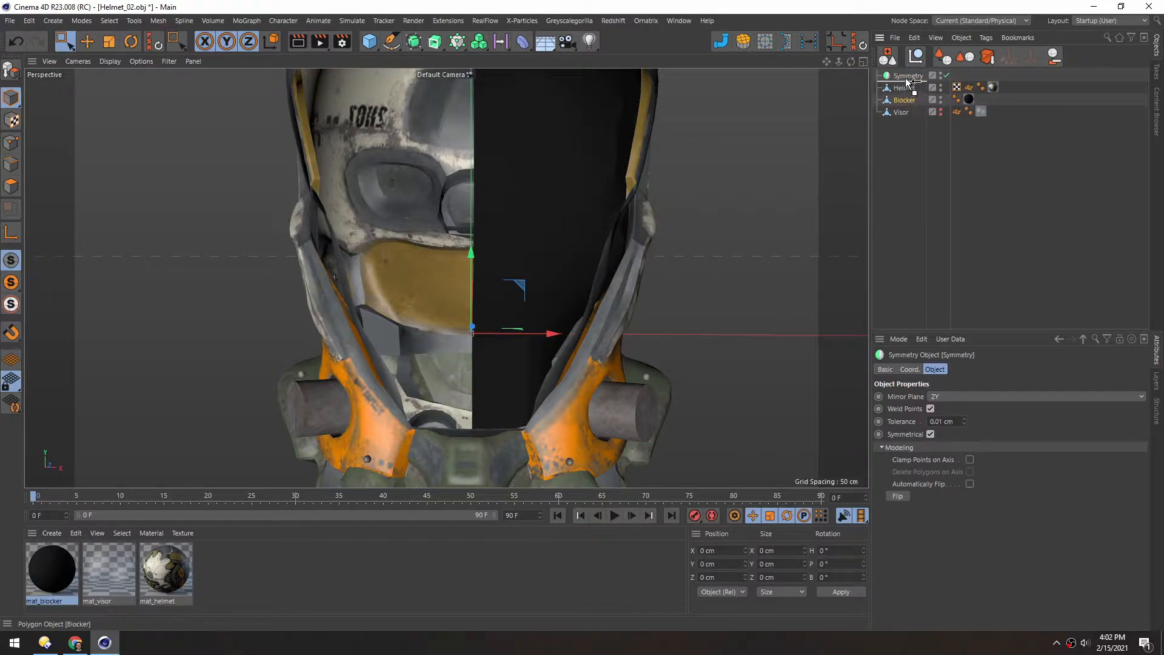
{"action": "left_click_drag", "start_coordinate": [907, 78], "coordinate": [908, 80]}
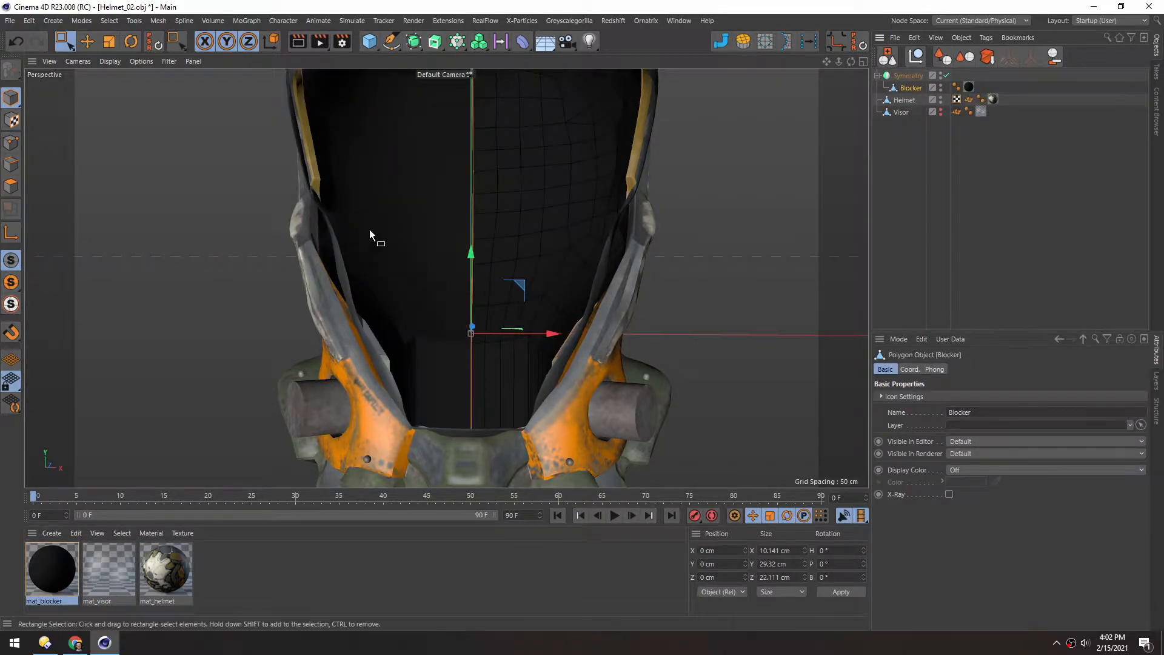
Move the half Blocker's two outer lower corner points forward to about Z -4.94 cm and Z -4.88 cm
{"action": "middle_click_drag", "start_coordinate": [478, 373], "coordinate": [462, 275], "text": "alt"}
{"action": "left_click_drag", "start_coordinate": [462, 276], "coordinate": [491, 330], "text": "alt"}
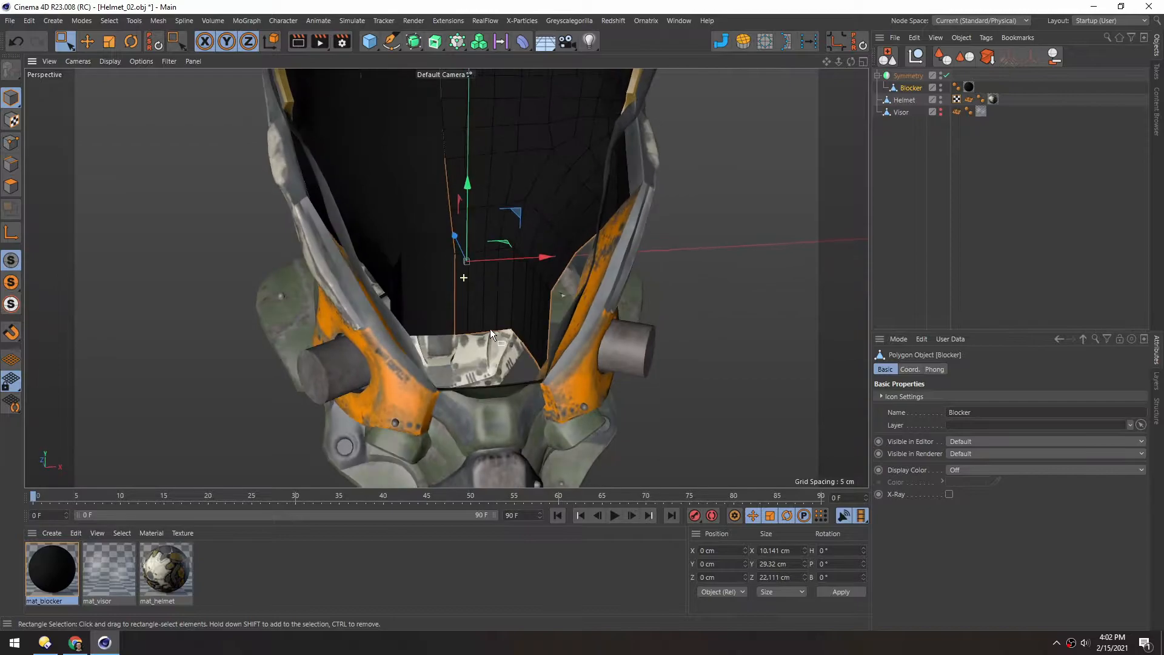
{"action": "scroll", "coordinate": [488, 317], "scroll_direction": "up", "scroll_amount": 4}
{"action": "left_click_drag", "start_coordinate": [491, 274], "coordinate": [486, 285], "text": "alt"}
{"action": "left_click", "coordinate": [11, 142]}
{"action": "middle_click_drag", "start_coordinate": [537, 184], "coordinate": [551, 256], "text": "alt"}
{"action": "left_click_drag", "start_coordinate": [552, 255], "coordinate": [584, 268], "text": "alt"}
{"action": "key", "text": "e"}
{"action": "left_click", "coordinate": [586, 340]}
{"action": "middle_click_drag", "start_coordinate": [554, 359], "coordinate": [545, 319], "text": "alt"}
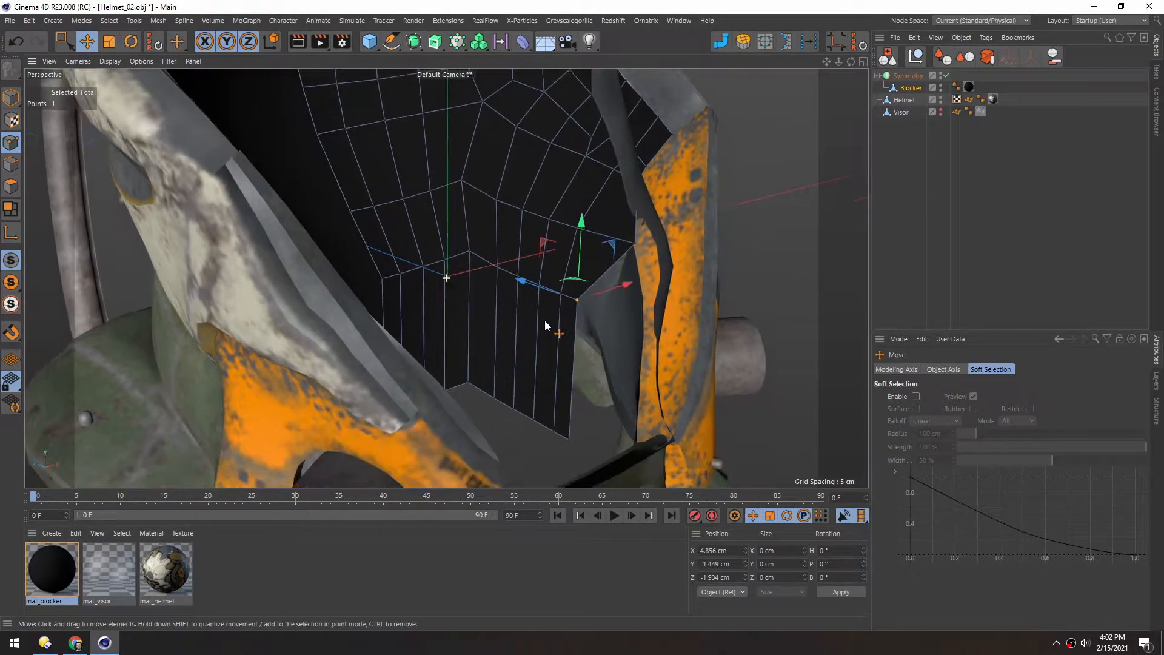
{"action": "left_click_drag", "start_coordinate": [521, 281], "coordinate": [582, 302]}
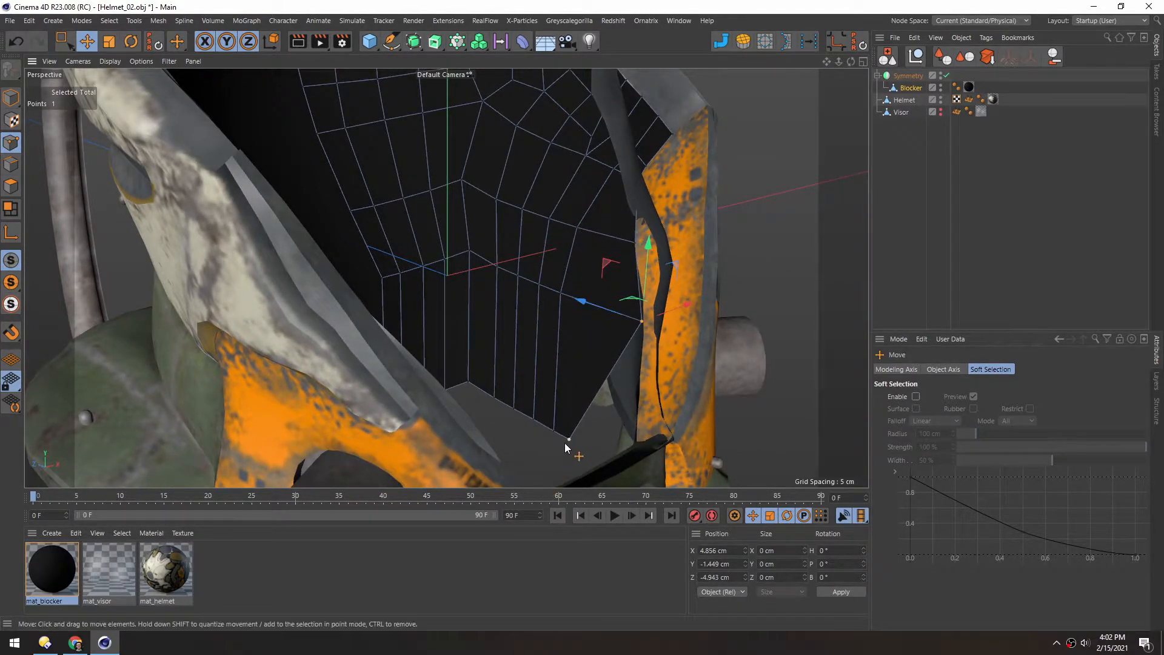
{"action": "left_click_drag", "start_coordinate": [565, 459], "coordinate": [424, 248]}
{"action": "key", "text": "Return"}
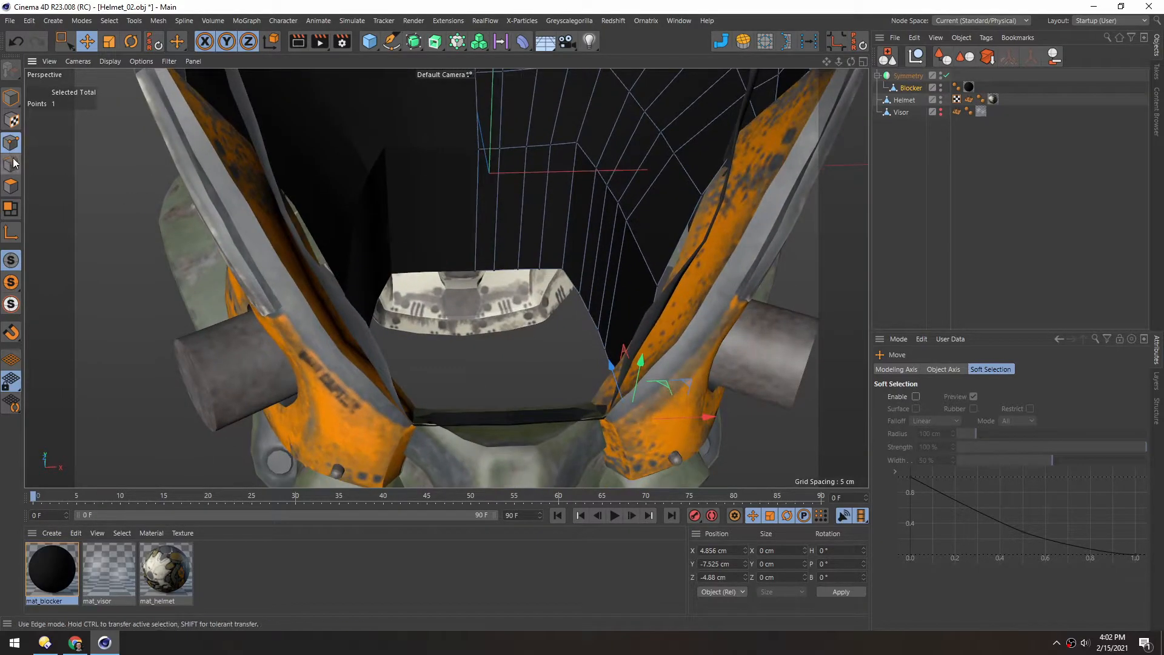
Extrude the Blocker's four lower border edges forward, scale them along Z and position them at about Z -6.1 cm
{"action": "left_click", "coordinate": [483, 275]}
{"action": "left_click", "coordinate": [547, 268], "text": "ctrl+shift"}
{"action": "left_click_drag", "start_coordinate": [462, 257], "coordinate": [613, 331], "text": "alt"}
{"action": "left_click_drag", "start_coordinate": [565, 402], "coordinate": [649, 427], "text": "alt"}
{"action": "key", "text": "t"}
{"action": "left_click_drag", "start_coordinate": [539, 388], "coordinate": [517, 372]}
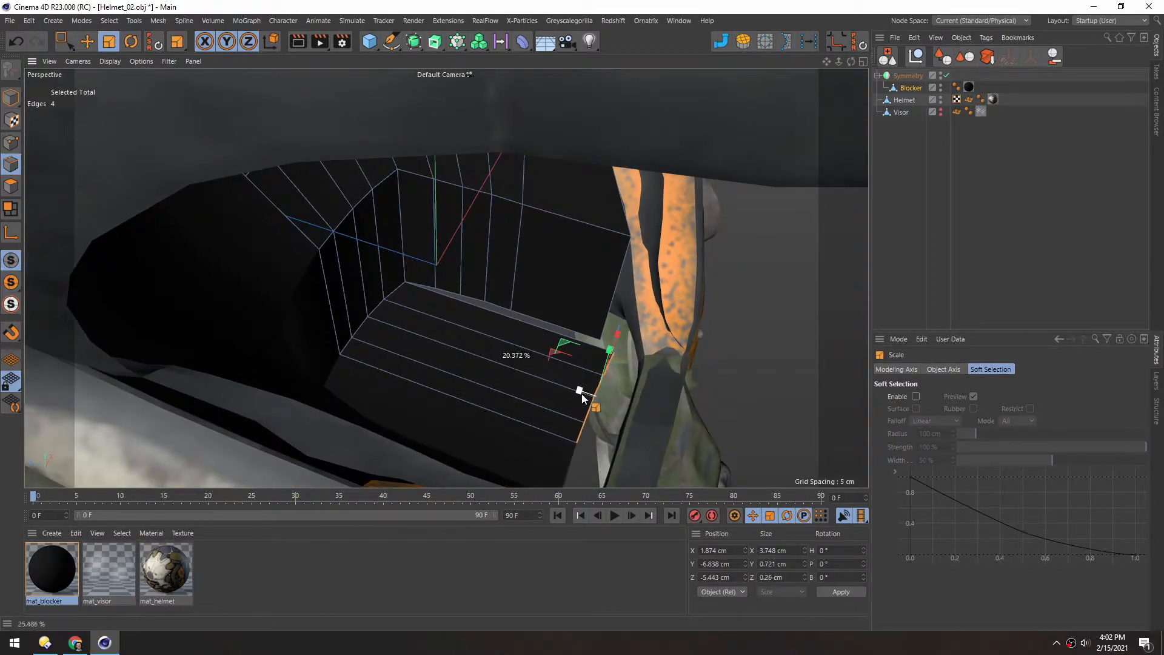
{"action": "left_click_drag", "start_coordinate": [650, 413], "coordinate": [658, 416]}
{"action": "key", "text": "e"}
{"action": "left_click_drag", "start_coordinate": [523, 372], "coordinate": [538, 378]}
Cut edge loops across the Blocker's extruded floor strip with Loop/Path Cut
{"action": "scroll", "coordinate": [439, 318], "scroll_direction": "up", "scroll_amount": 3}
{"action": "left_click_drag", "start_coordinate": [439, 318], "coordinate": [367, 314], "text": "alt"}
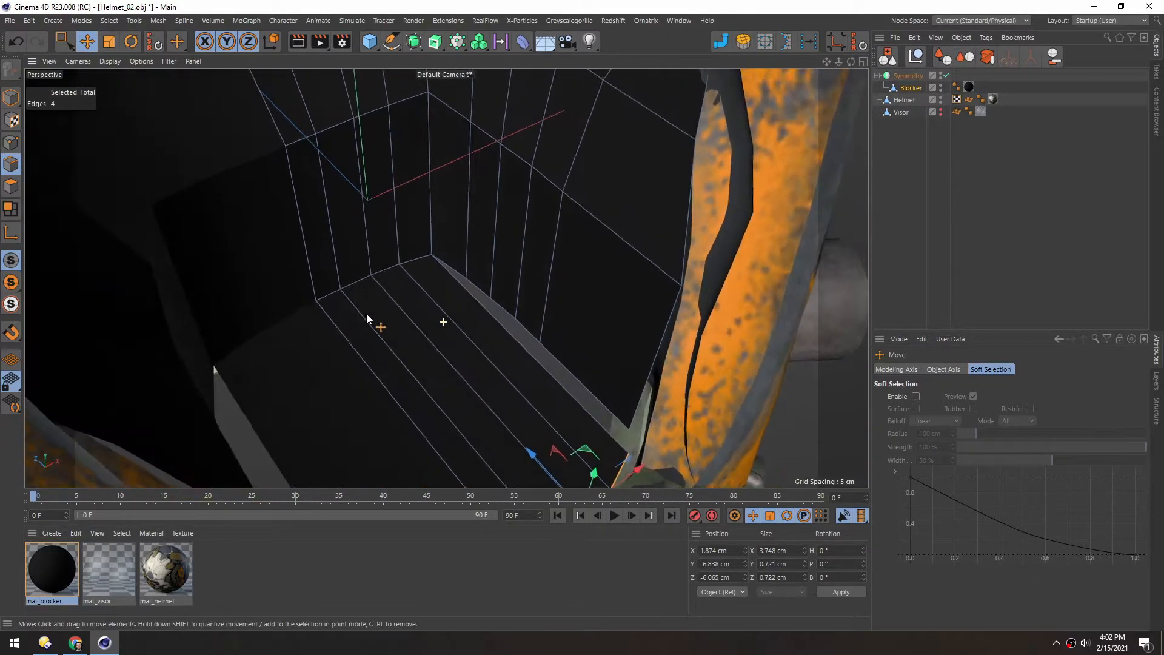
{"action": "key", "text": "k"}
{"action": "key", "text": "l"}
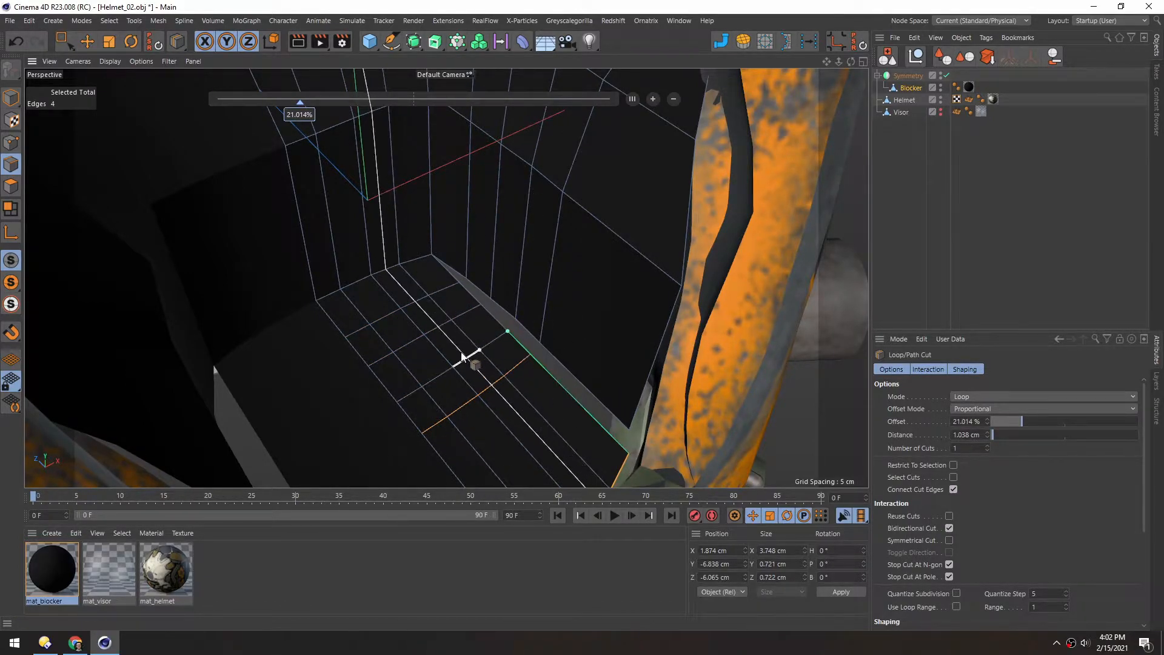
Close the gap between the Blocker's floor strip and its side wall with the Polygon Pen
{"action": "key", "text": "m"}
{"action": "key", "text": "e"}
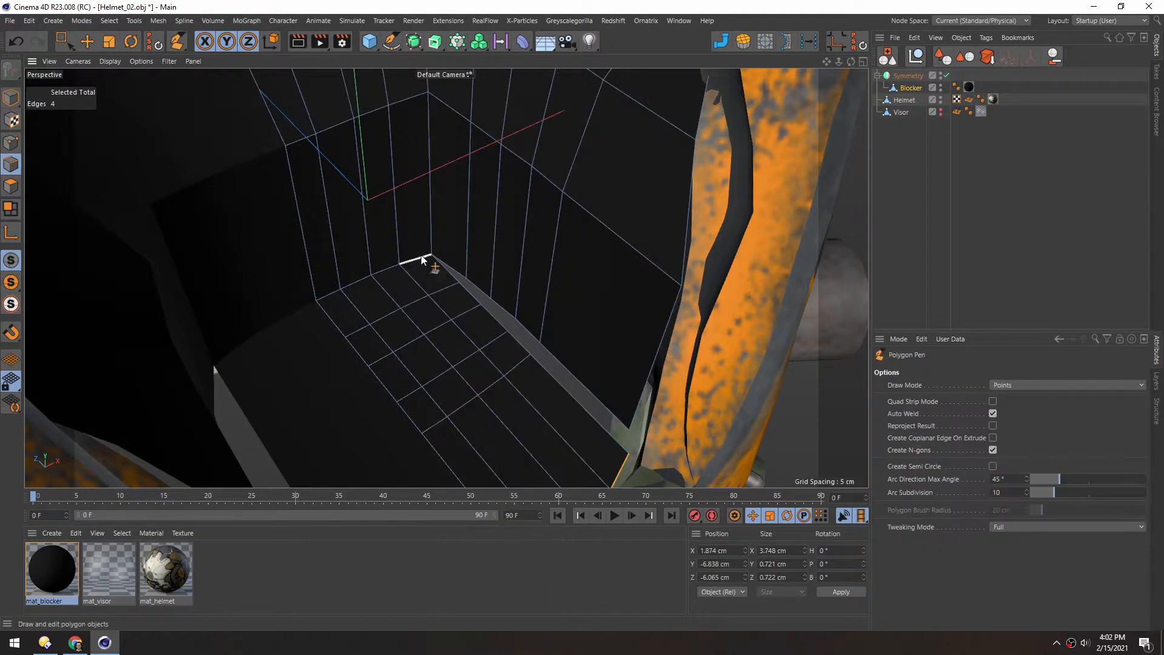
{"action": "left_click_drag", "start_coordinate": [416, 298], "coordinate": [399, 279], "text": "alt"}
{"action": "right_click_drag", "start_coordinate": [399, 279], "coordinate": [439, 293], "text": "alt"}
{"action": "left_click_drag", "start_coordinate": [481, 286], "coordinate": [545, 383]}
{"action": "middle_click_drag", "start_coordinate": [511, 441], "coordinate": [504, 329], "text": "alt"}
{"action": "left_click_drag", "start_coordinate": [463, 328], "coordinate": [525, 354], "text": "alt"}
{"action": "left_click_drag", "start_coordinate": [545, 296], "coordinate": [555, 335]}
Activate the sculpting Smooth brush and try it on the Blocker's lower inner corner at size 30 and 100% pressure
{"action": "left_click_drag", "start_coordinate": [455, 290], "coordinate": [416, 340], "text": "alt"}
{"action": "right_click_drag", "start_coordinate": [416, 340], "coordinate": [378, 337], "text": "alt"}
{"action": "left_click_drag", "start_coordinate": [377, 337], "coordinate": [359, 279], "text": "alt"}
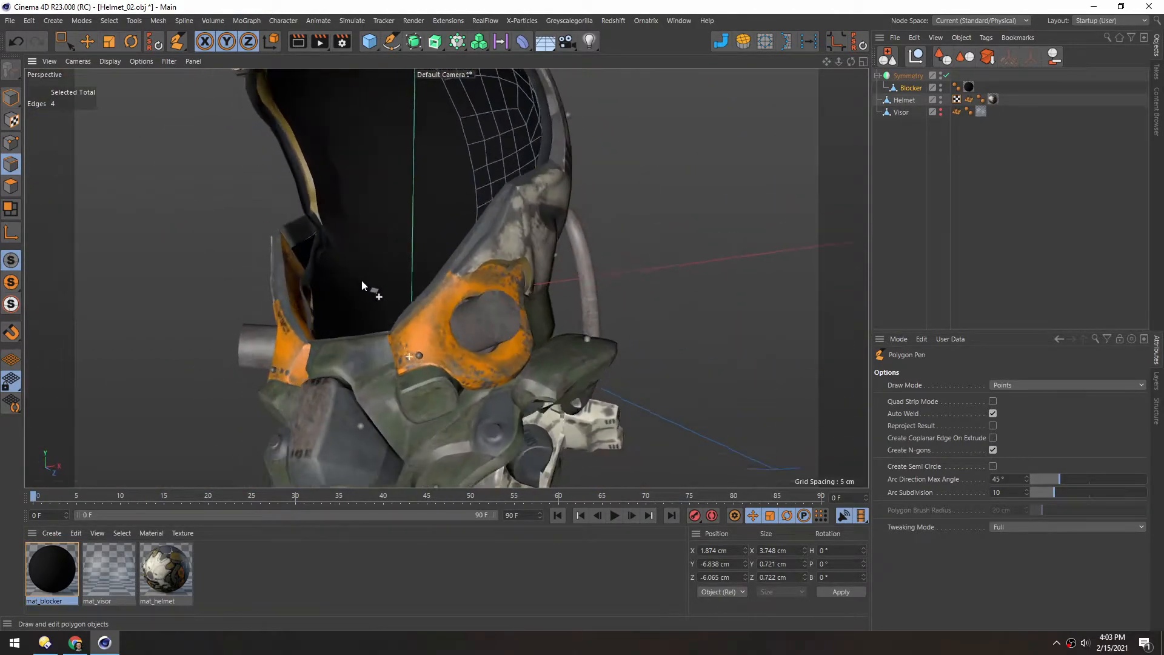
{"action": "middle_click_drag", "start_coordinate": [359, 279], "coordinate": [353, 318], "text": "alt"}
{"action": "left_click_drag", "start_coordinate": [352, 319], "coordinate": [425, 356], "text": "alt"}
{"action": "right_click_drag", "start_coordinate": [425, 357], "coordinate": [482, 373], "text": "alt"}
{"action": "left_click_drag", "start_coordinate": [482, 374], "coordinate": [412, 310], "text": "alt"}
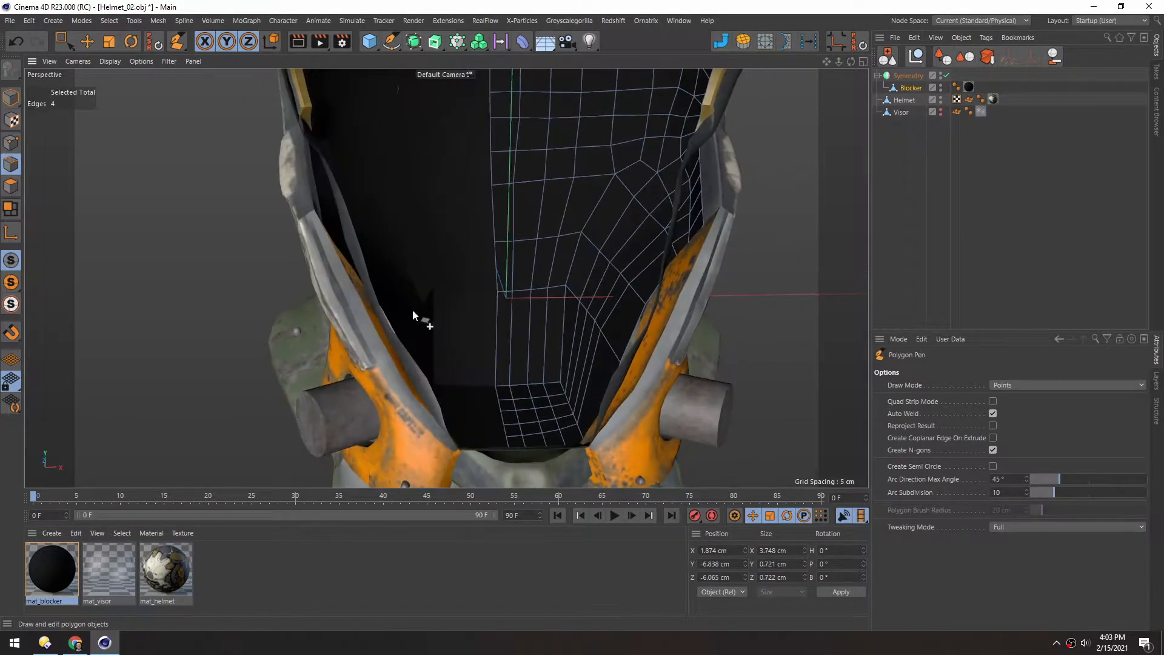
{"action": "key", "text": "shift+c"}
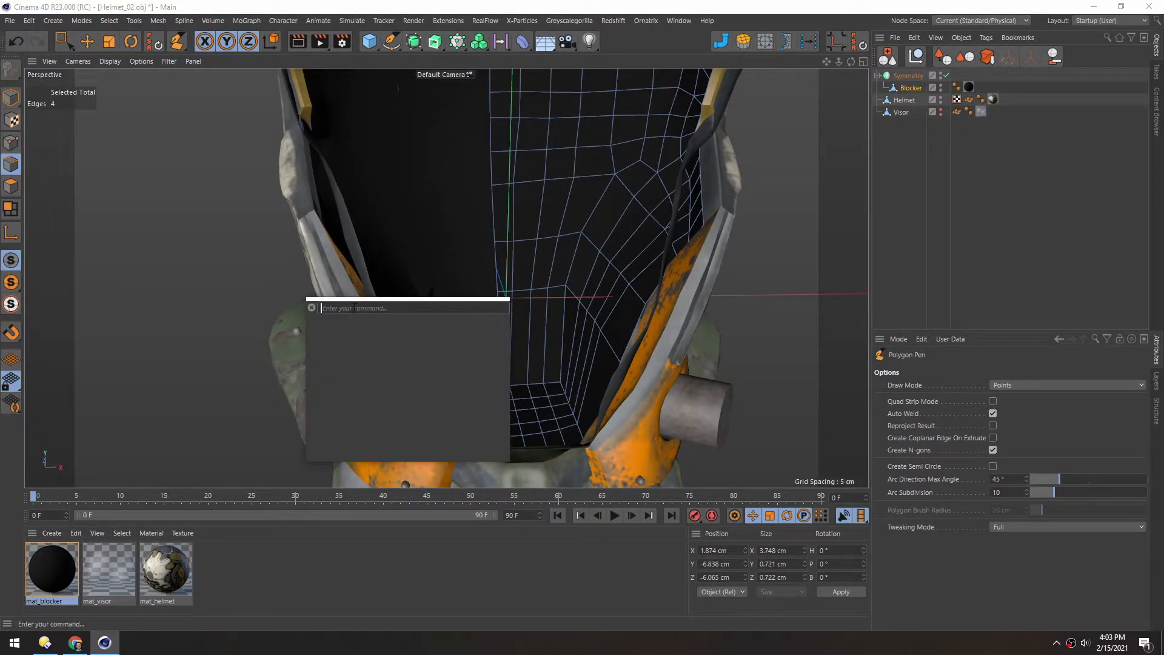
{"action": "type", "text": "smooth"}
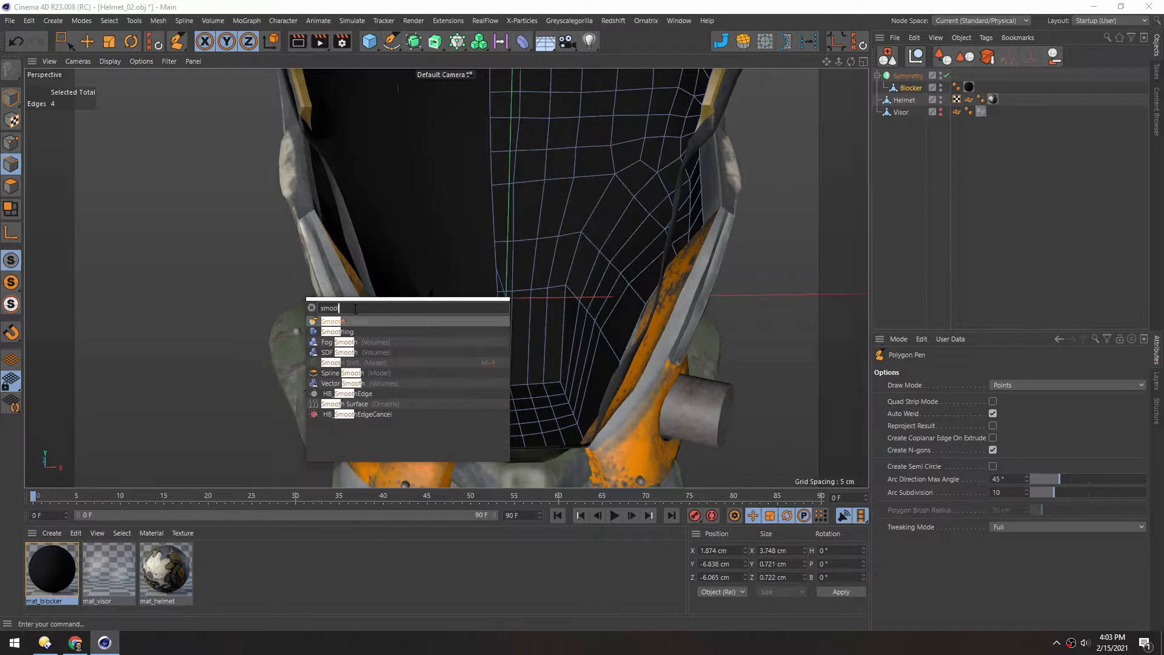
{"action": "left_click", "coordinate": [327, 322]}
{"action": "scroll", "coordinate": [510, 381], "scroll_direction": "up", "scroll_amount": 2}
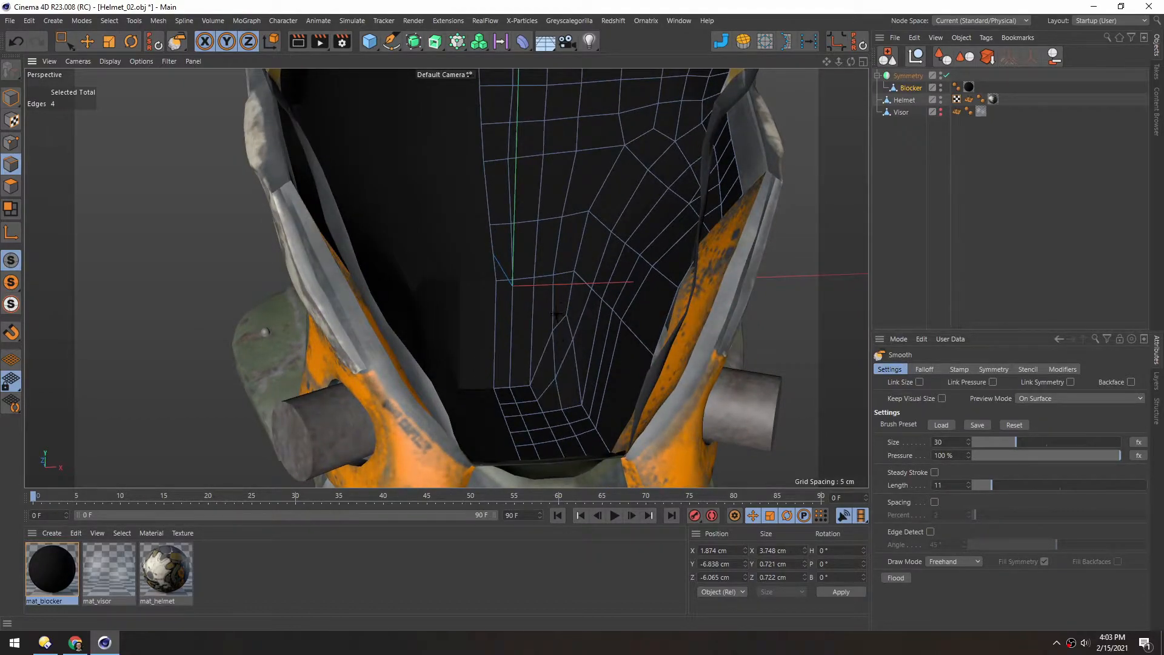
{"action": "left_click_drag", "start_coordinate": [529, 397], "coordinate": [560, 376]}
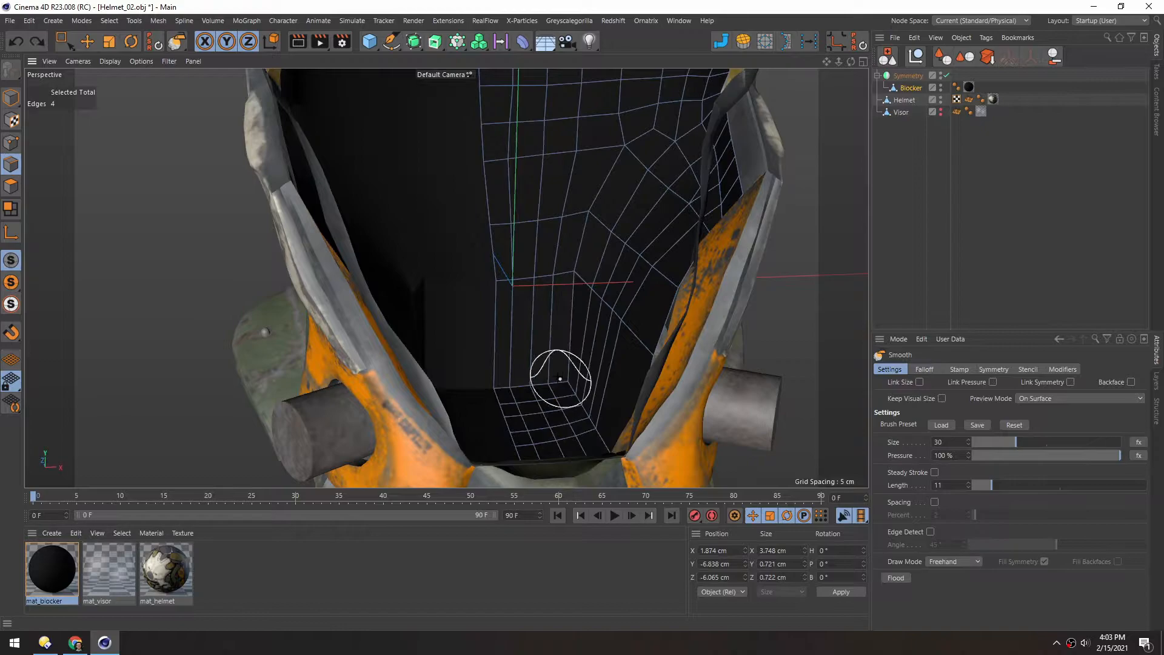
Set the Smooth brush pressure to 4% and soften the Blocker's lower corner where floor and walls meet
{"action": "middle_click_drag", "start_coordinate": [543, 315], "coordinate": [543, 316]}
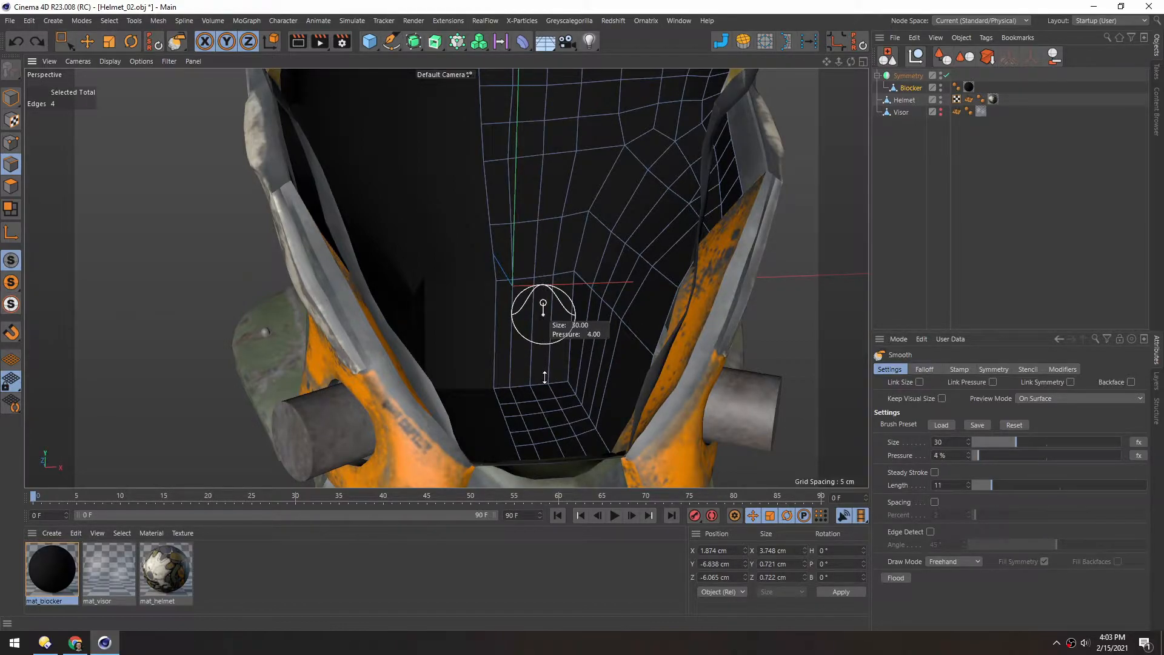
{"action": "left_click_drag", "start_coordinate": [551, 393], "coordinate": [589, 420], "text": "alt"}
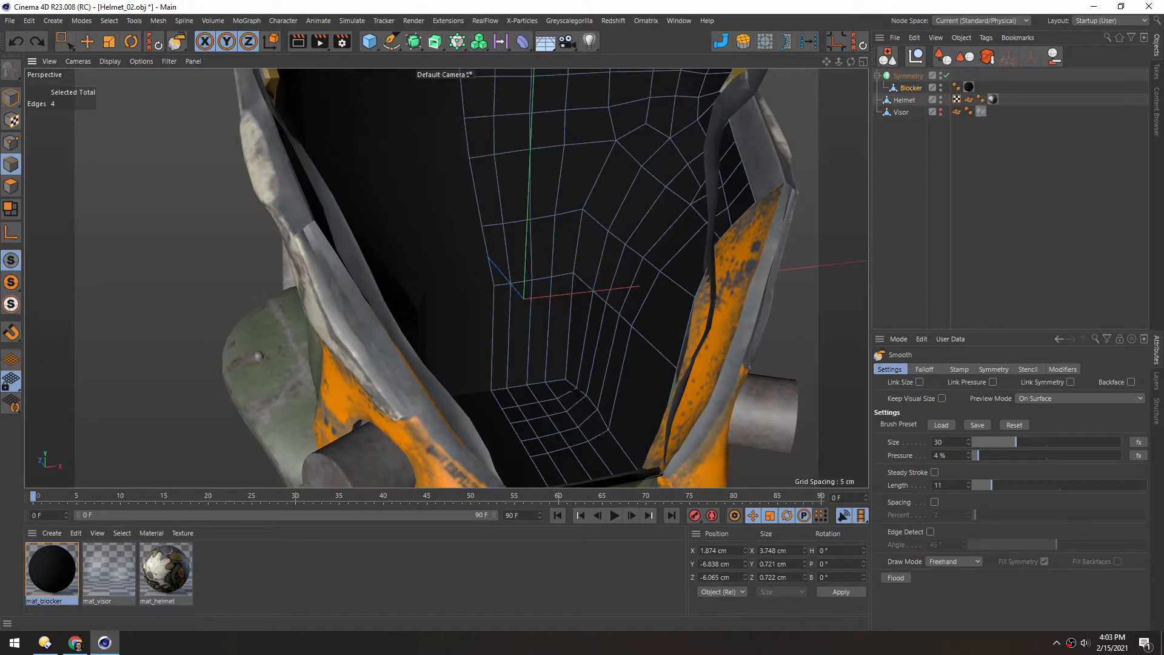
{"action": "left_click_drag", "start_coordinate": [569, 319], "coordinate": [587, 398], "text": "alt"}
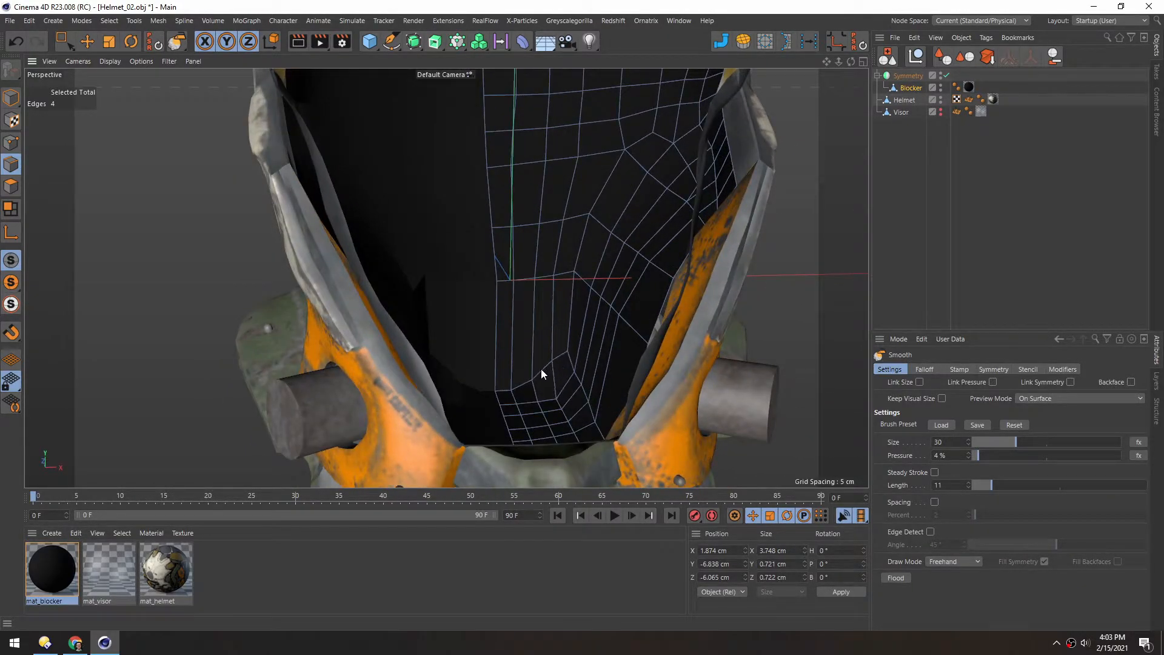
{"action": "left_click_drag", "start_coordinate": [516, 360], "coordinate": [544, 337], "text": "alt"}
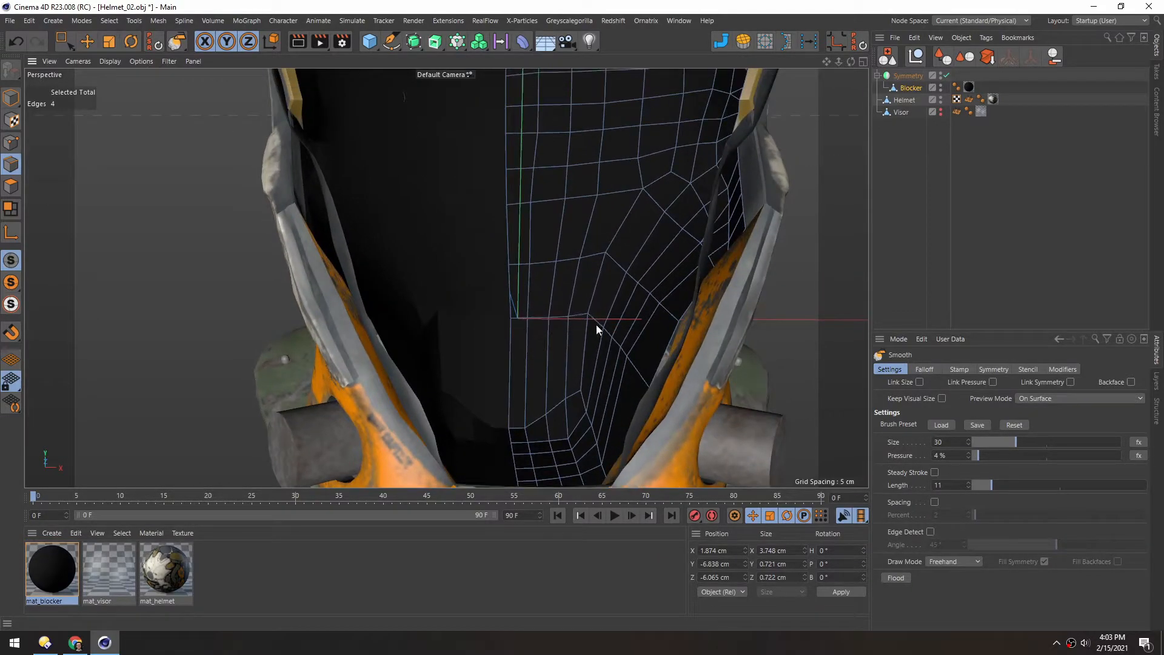
{"action": "mouse_move", "coordinate": [624, 355]}
{"action": "left_mouse_down", "text": "alt"}
{"action": "mouse_move", "coordinate": [584, 293]}
{"action": "mouse_move", "coordinate": [582, 200]}
{"action": "mouse_move", "coordinate": [577, 300]}
{"action": "mouse_move", "coordinate": [446, 277]}
{"action": "mouse_move", "coordinate": [552, 293]}
{"action": "mouse_move", "coordinate": [576, 282]}
{"action": "left_mouse_up", "text": "alt"}
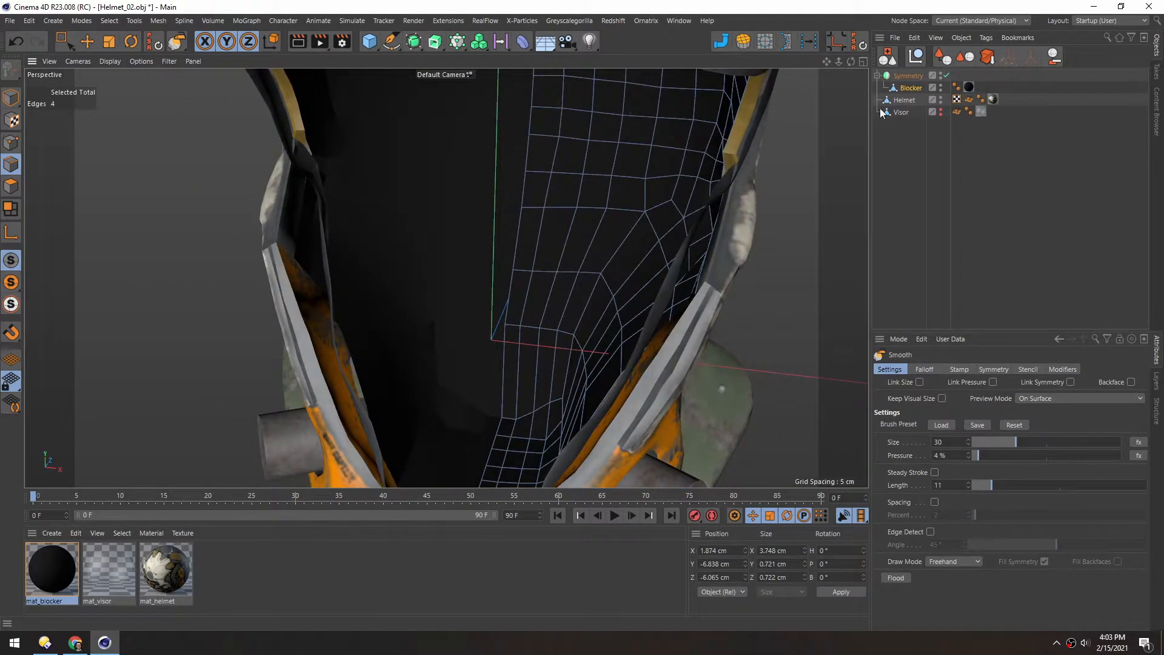
Set the Blocker's Phong angle to 180° and return to model mode with the Move tool
{"action": "left_click", "coordinate": [957, 88]}
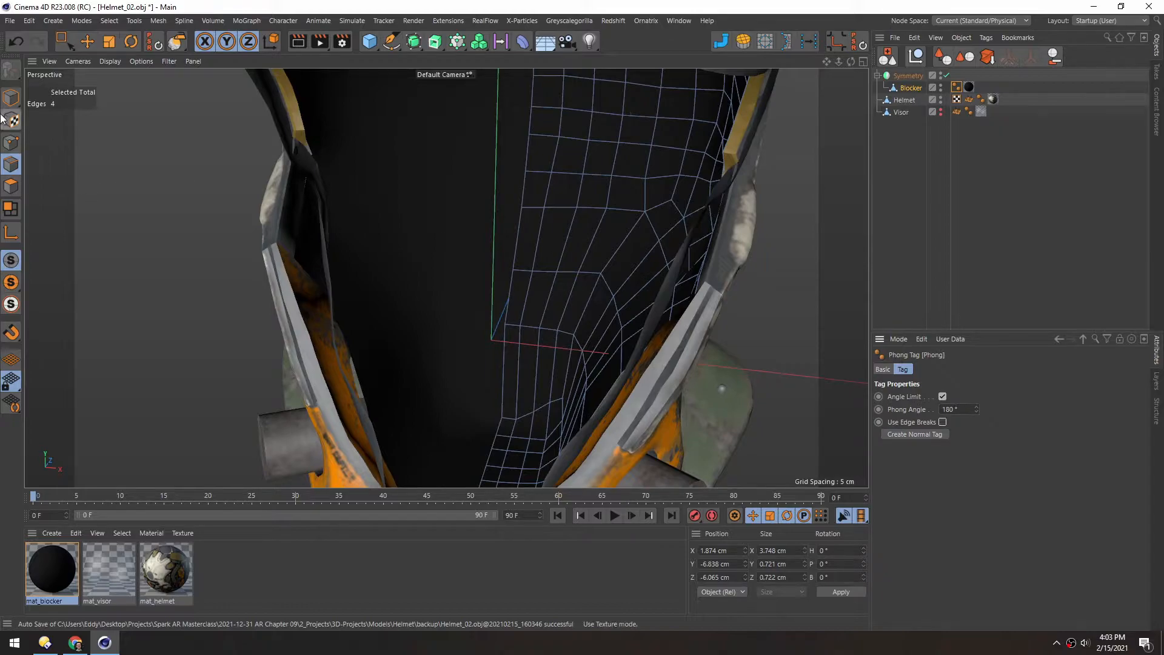
{"action": "left_click", "coordinate": [10, 98]}
{"action": "key", "text": "e"}
Examine the mirrored Blocker inside the helmet's face opening from several angles
{"action": "scroll", "coordinate": [465, 280], "scroll_direction": "down", "scroll_amount": 3}
{"action": "left_click_drag", "start_coordinate": [466, 280], "coordinate": [557, 198], "text": "alt"}
{"action": "left_click_drag", "start_coordinate": [593, 260], "coordinate": [526, 317], "text": "alt"}
{"action": "middle_click_drag", "start_coordinate": [505, 345], "coordinate": [519, 321], "text": "alt"}
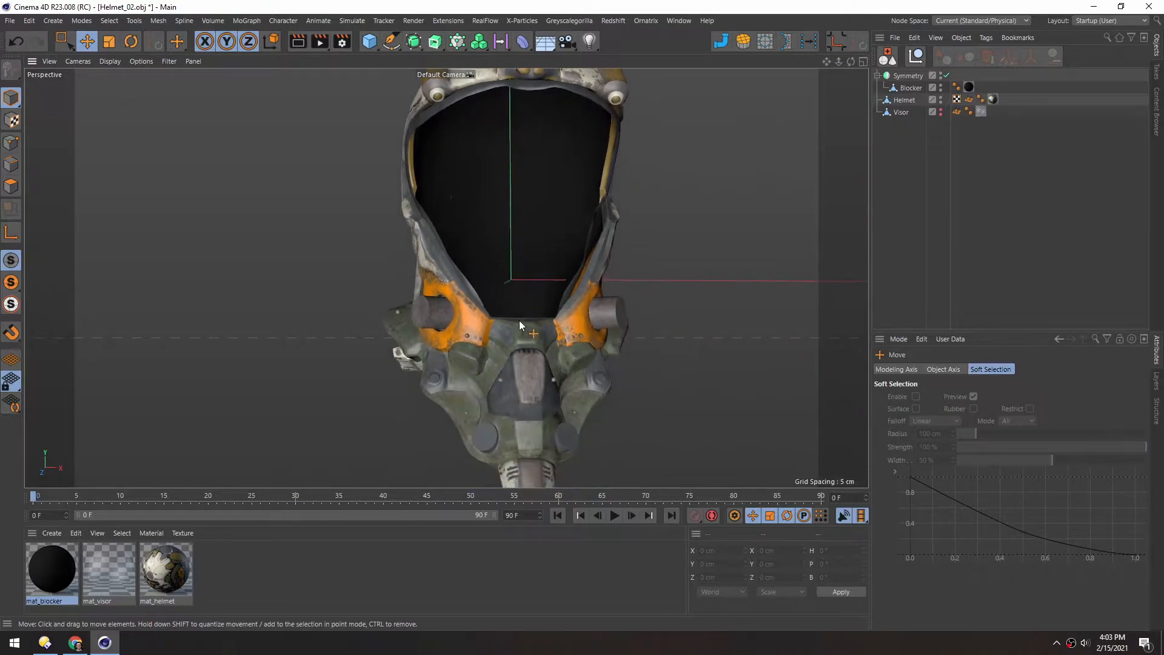
{"action": "right_click_drag", "start_coordinate": [518, 322], "coordinate": [555, 296], "text": "alt"}
{"action": "left_click_drag", "start_coordinate": [556, 296], "coordinate": [616, 323], "text": "alt"}
{"action": "right_click_drag", "start_coordinate": [616, 324], "coordinate": [625, 319], "text": "alt"}
{"action": "left_click_drag", "start_coordinate": [625, 320], "coordinate": [624, 285], "text": "alt"}
Select the connected polygons of the two rear hoses on the Helmet object and delete them
{"action": "left_click", "coordinate": [624, 329]}
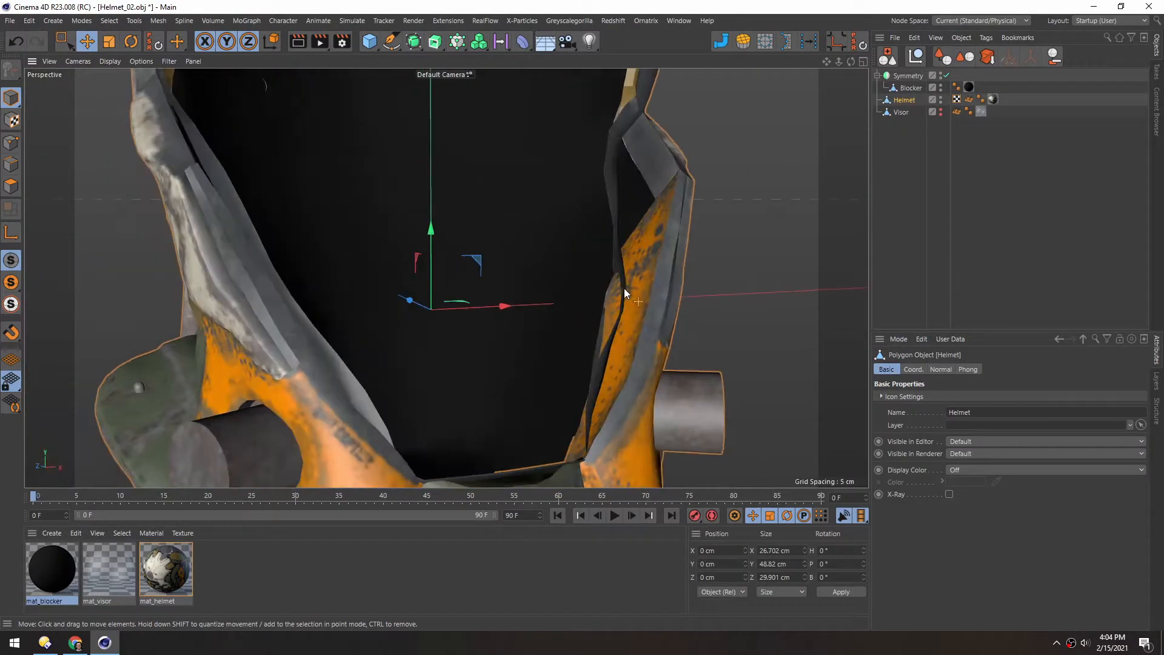
{"action": "left_click_drag", "start_coordinate": [579, 360], "coordinate": [436, 242], "text": "alt"}
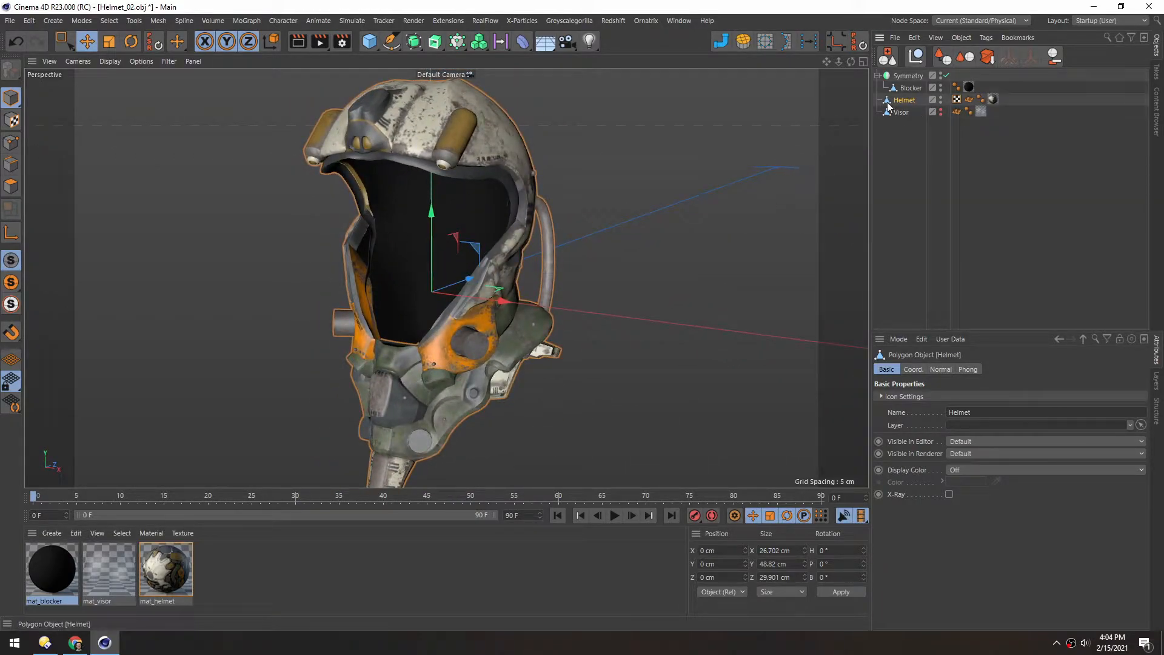
{"action": "left_click", "coordinate": [11, 186]}
{"action": "left_click_drag", "start_coordinate": [517, 237], "coordinate": [480, 246], "text": "alt"}
{"action": "scroll", "coordinate": [544, 230], "scroll_direction": "up", "scroll_amount": 3}
{"action": "double_click", "coordinate": [544, 230]}
{"action": "left_click_drag", "start_coordinate": [541, 225], "coordinate": [668, 239], "text": "alt"}
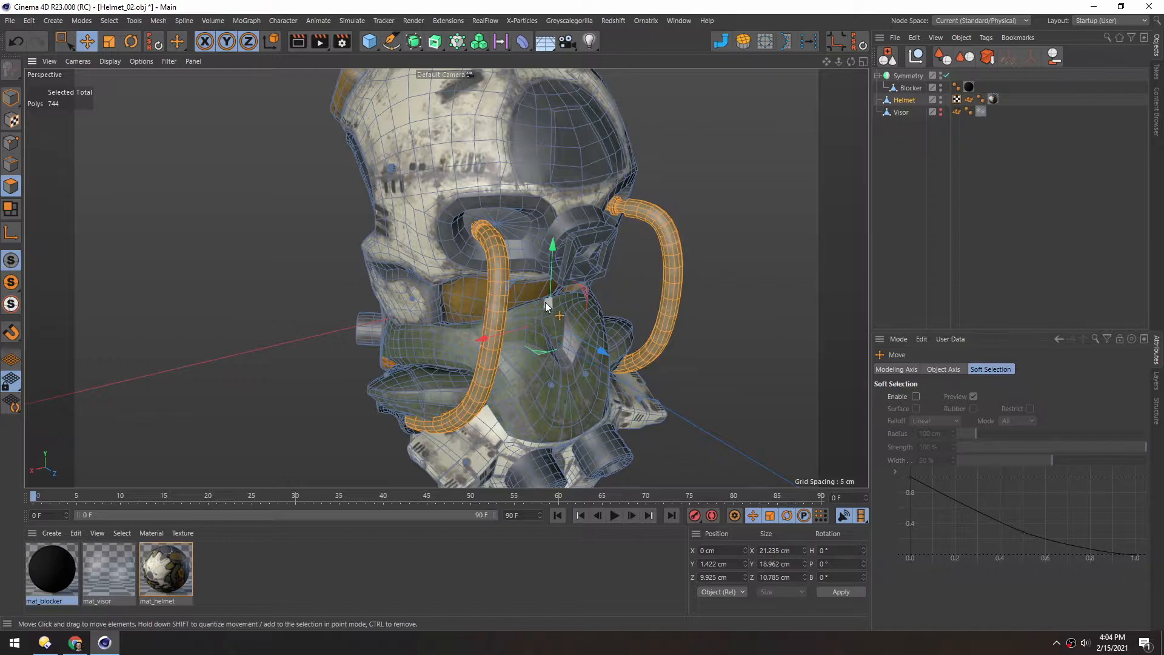
{"action": "key", "text": "Delete"}
Select the small rivets around the helmet's two rear cylinders, extending the polygon selection with Fill Selection
{"action": "scroll", "coordinate": [526, 372], "scroll_direction": "up", "scroll_amount": 4}
{"action": "middle_click_drag", "start_coordinate": [555, 379], "coordinate": [453, 241], "text": "alt"}
{"action": "double_click", "coordinate": [452, 241]}
{"action": "mouse_move", "coordinate": [491, 325]}
{"action": "left_mouse_down", "text": "alt"}
{"action": "mouse_move", "coordinate": [495, 213]}
{"action": "mouse_move", "coordinate": [508, 331]}
{"action": "left_mouse_up", "text": "alt"}
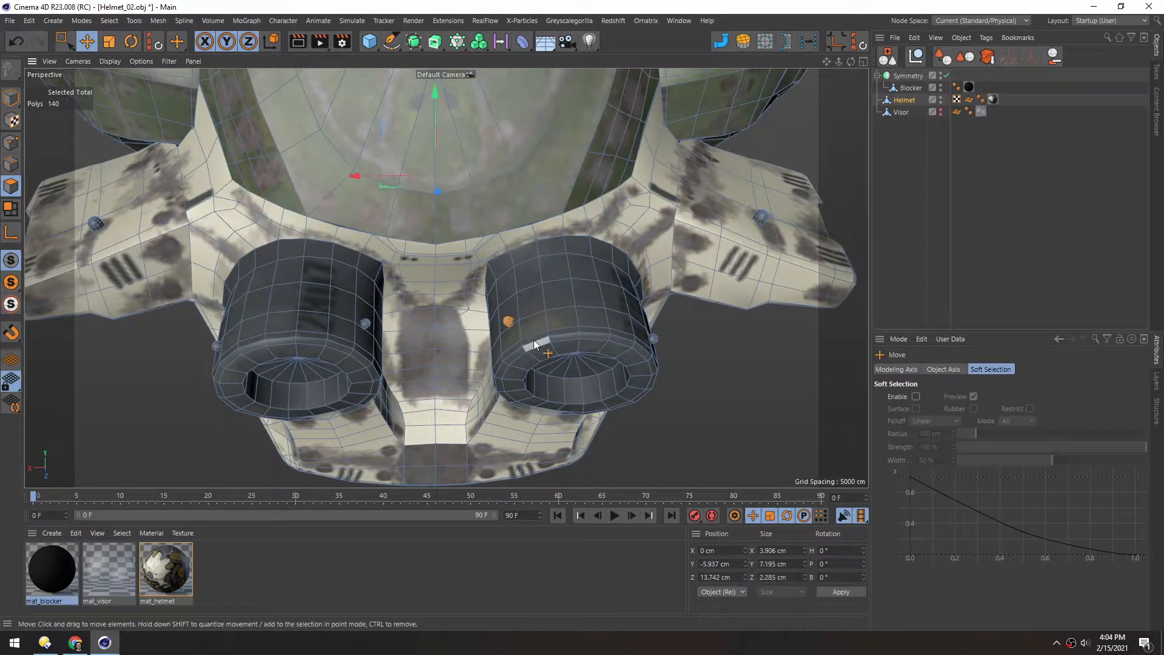
{"action": "key", "text": "u"}
{"action": "key", "text": "f"}
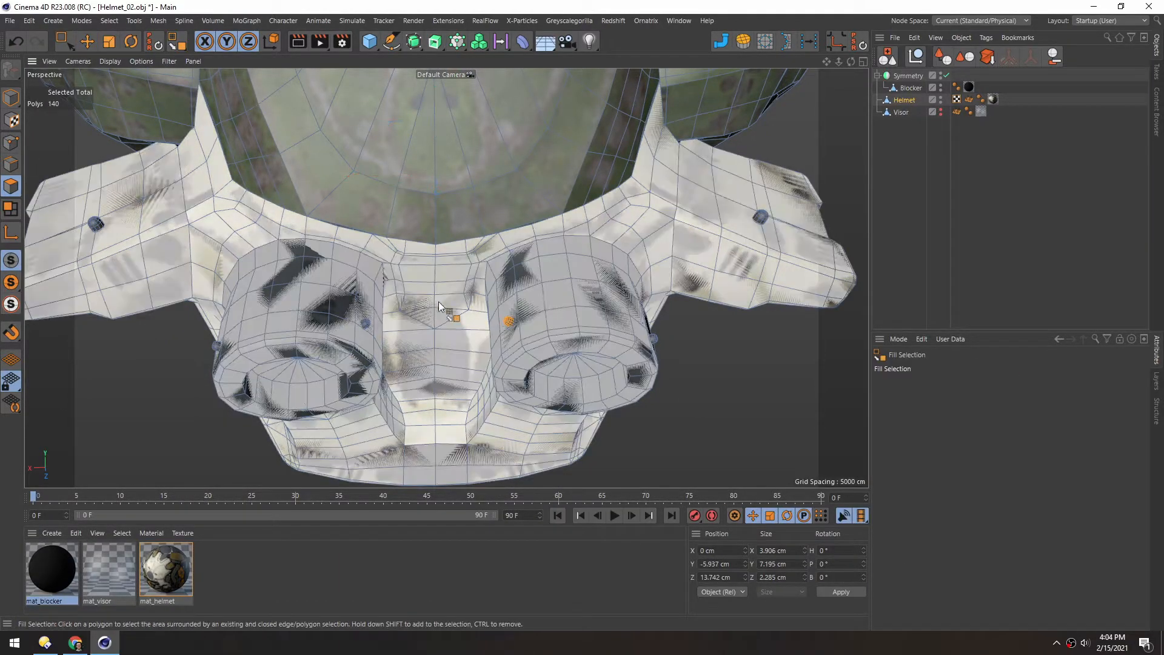
{"action": "scroll", "coordinate": [291, 314], "scroll_direction": "up", "scroll_amount": 5}
{"action": "left_click_drag", "start_coordinate": [246, 341], "coordinate": [561, 236], "text": "alt"}
{"action": "left_click", "coordinate": [409, 294], "text": "shift"}
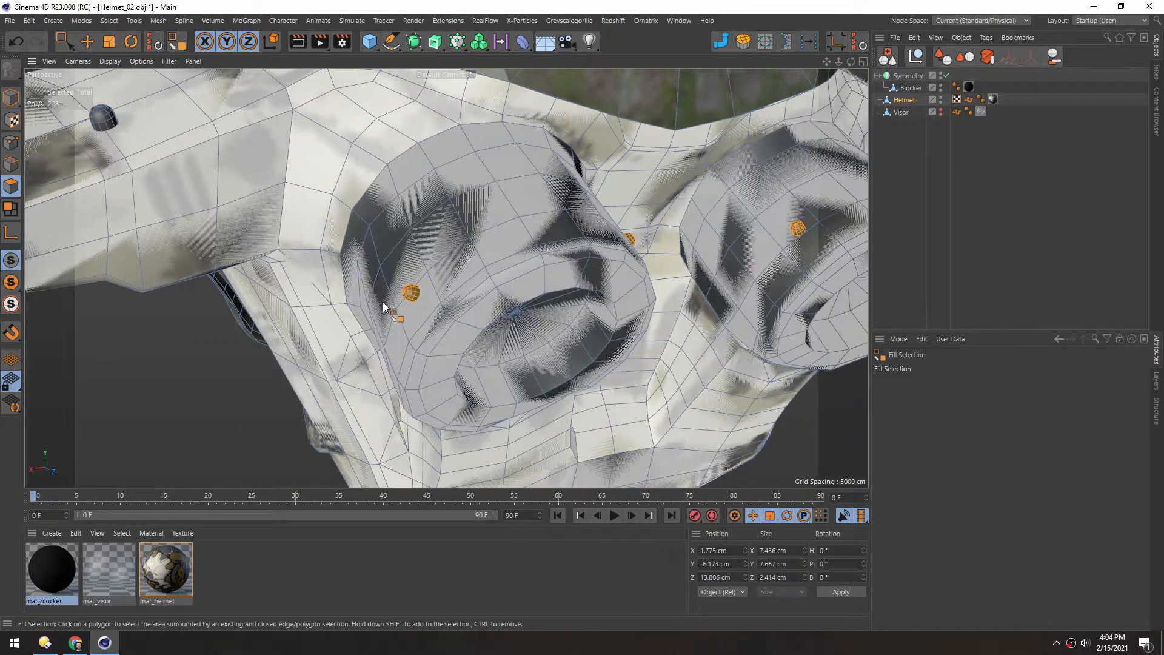
{"action": "left_click_drag", "start_coordinate": [518, 279], "coordinate": [380, 253], "text": "alt"}
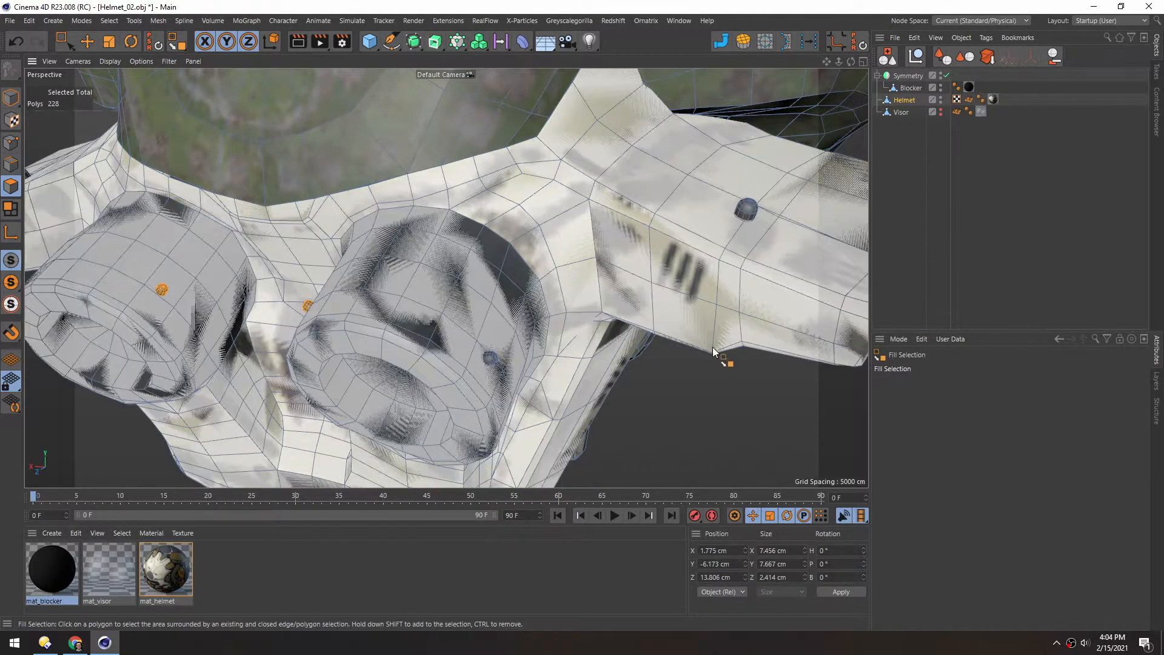
{"action": "left_click", "coordinate": [492, 359], "text": "shift"}
Add the rivets on both cream side plates at the back of the helmet to the selection
{"action": "middle_click_drag", "start_coordinate": [680, 232], "coordinate": [549, 278], "text": "alt"}
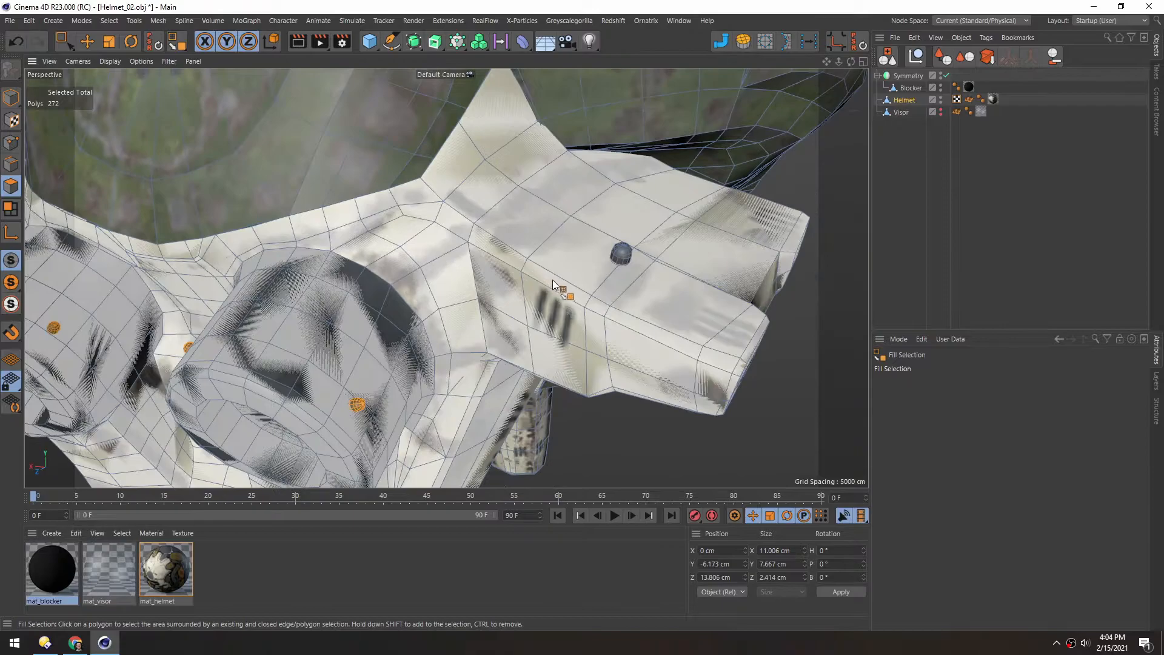
{"action": "left_click", "coordinate": [617, 258], "text": "shift"}
{"action": "right_click_drag", "start_coordinate": [617, 258], "coordinate": [357, 242], "text": "alt"}
{"action": "left_click_drag", "start_coordinate": [358, 243], "coordinate": [422, 259], "text": "alt"}
{"action": "right_click_drag", "start_coordinate": [409, 255], "coordinate": [528, 262], "text": "alt"}
{"action": "left_click", "coordinate": [441, 249], "text": "shift"}
{"action": "right_click_drag", "start_coordinate": [606, 237], "coordinate": [539, 249], "text": "alt"}
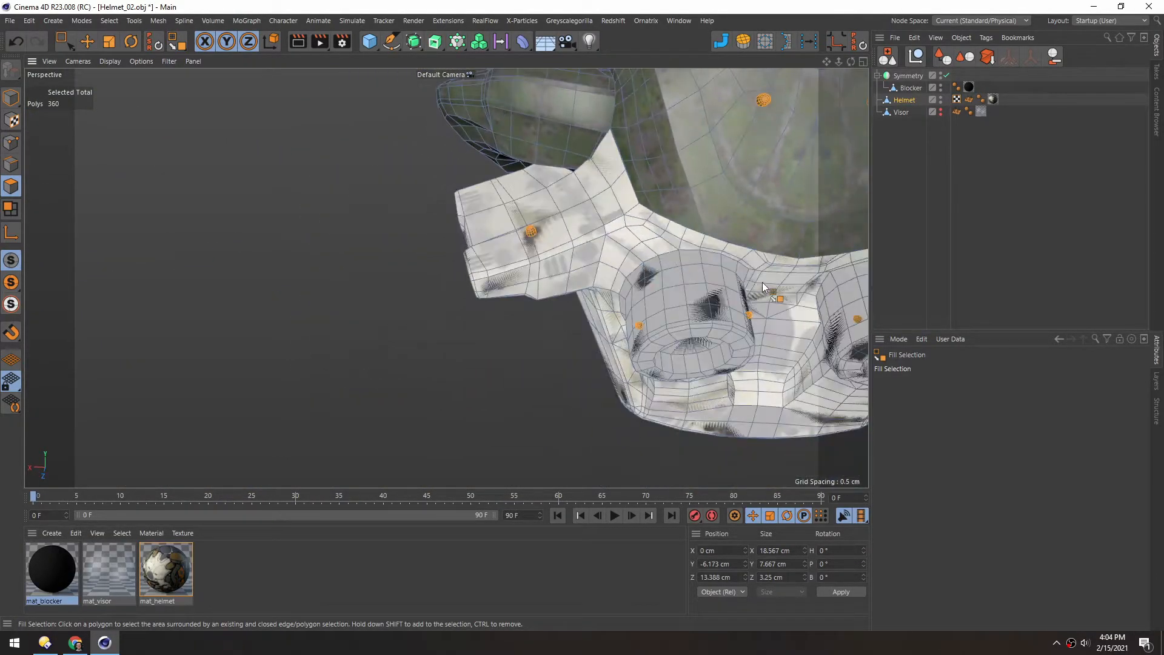
Add the rivets on both green side pods to the selection and delete all selected rivets
{"action": "middle_click_drag", "start_coordinate": [758, 282], "coordinate": [604, 276], "text": "alt"}
{"action": "left_click_drag", "start_coordinate": [604, 275], "coordinate": [616, 358], "text": "alt"}
{"action": "left_click", "coordinate": [423, 348], "text": "shift"}
{"action": "left_click_drag", "start_coordinate": [458, 345], "coordinate": [576, 274], "text": "alt"}
{"action": "middle_click_drag", "start_coordinate": [576, 274], "coordinate": [351, 267], "text": "alt"}
{"action": "right_click_drag", "start_coordinate": [352, 267], "coordinate": [476, 271], "text": "alt"}
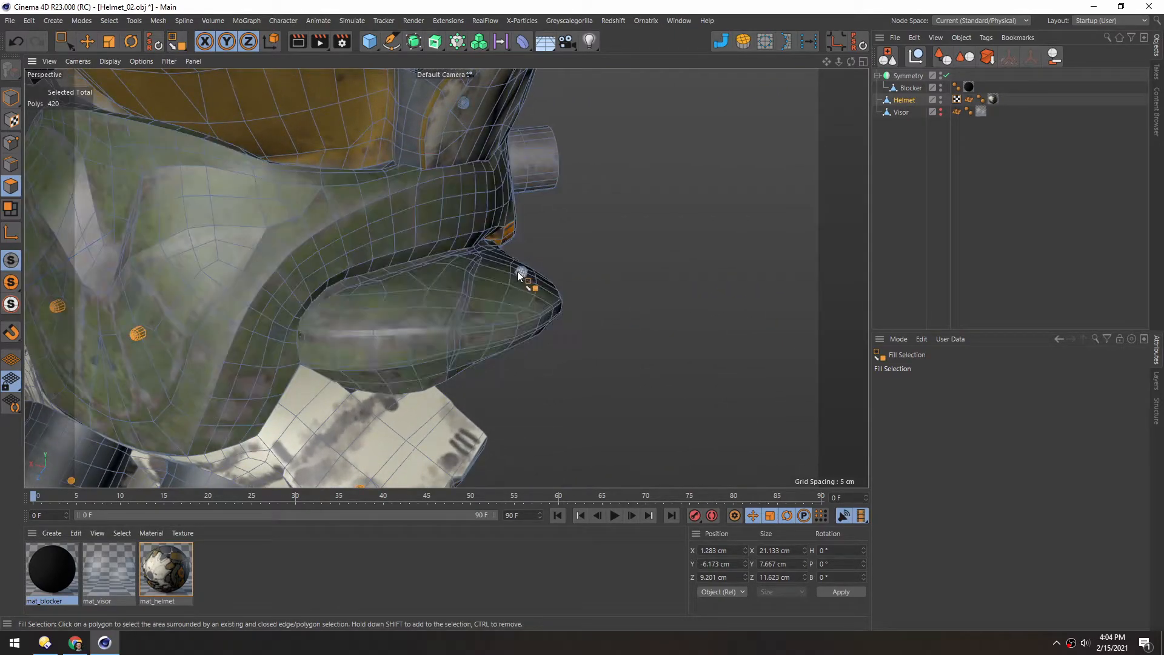
{"action": "left_click", "coordinate": [522, 271], "text": "shift"}
{"action": "middle_click_drag", "start_coordinate": [222, 328], "coordinate": [485, 230], "text": "alt"}
{"action": "right_click_drag", "start_coordinate": [485, 229], "coordinate": [364, 273], "text": "alt"}
{"action": "key", "text": "Delete"}
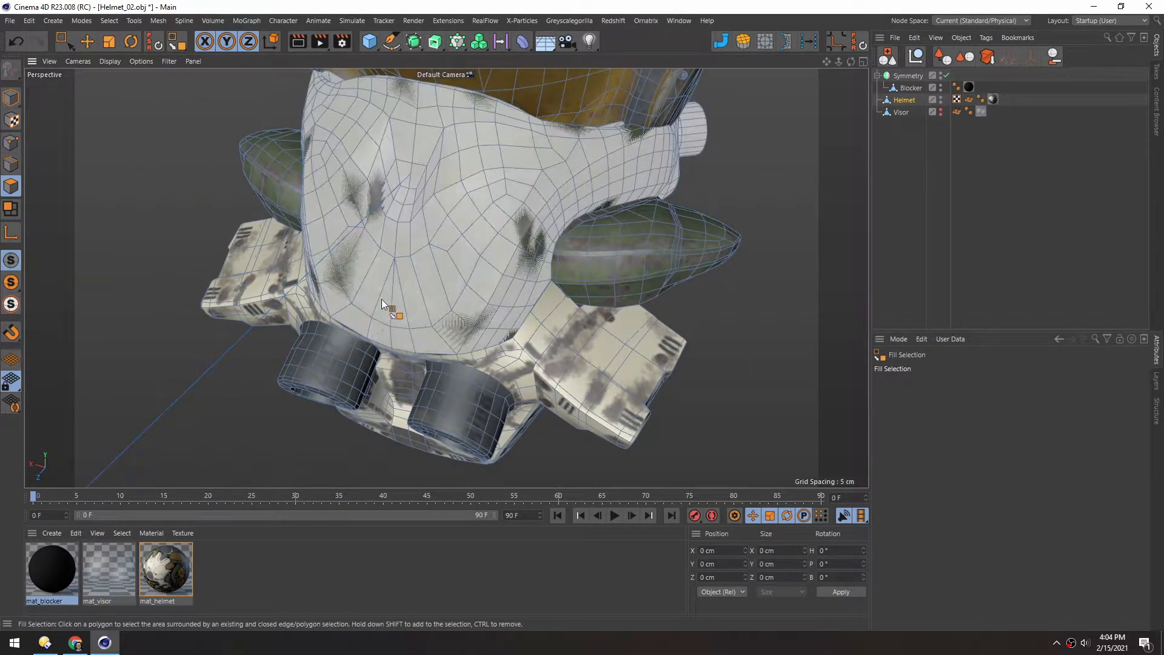
Return to model mode and examine the cleaned-up helmet from the front, the side and around the lower breathing tube
{"action": "left_click_drag", "start_coordinate": [421, 272], "coordinate": [282, 253], "text": "alt"}
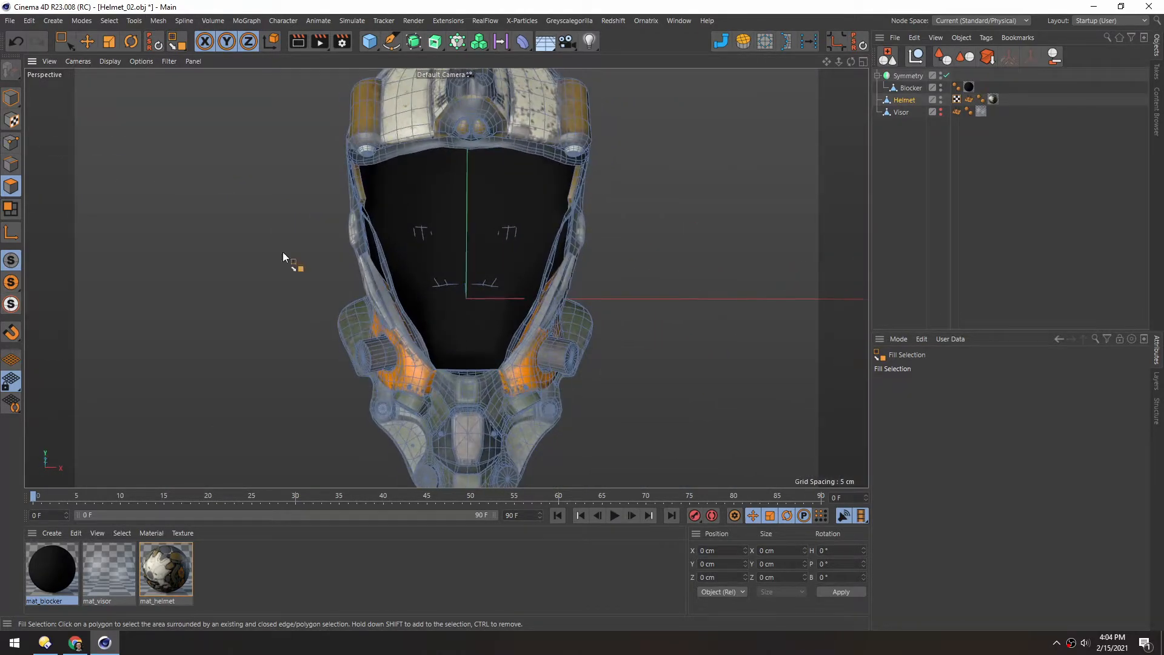
{"action": "left_click", "coordinate": [10, 95]}
{"action": "left_click_drag", "start_coordinate": [455, 278], "coordinate": [460, 195], "text": "alt"}
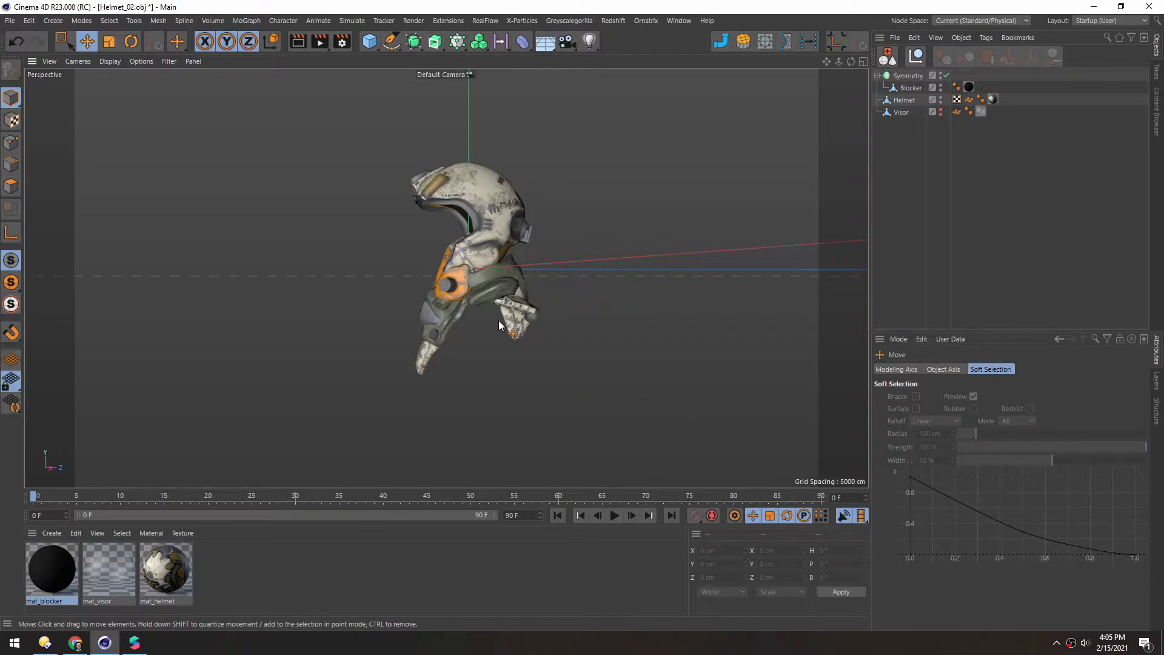
{"action": "left_click_drag", "start_coordinate": [438, 286], "coordinate": [489, 411], "text": "alt"}
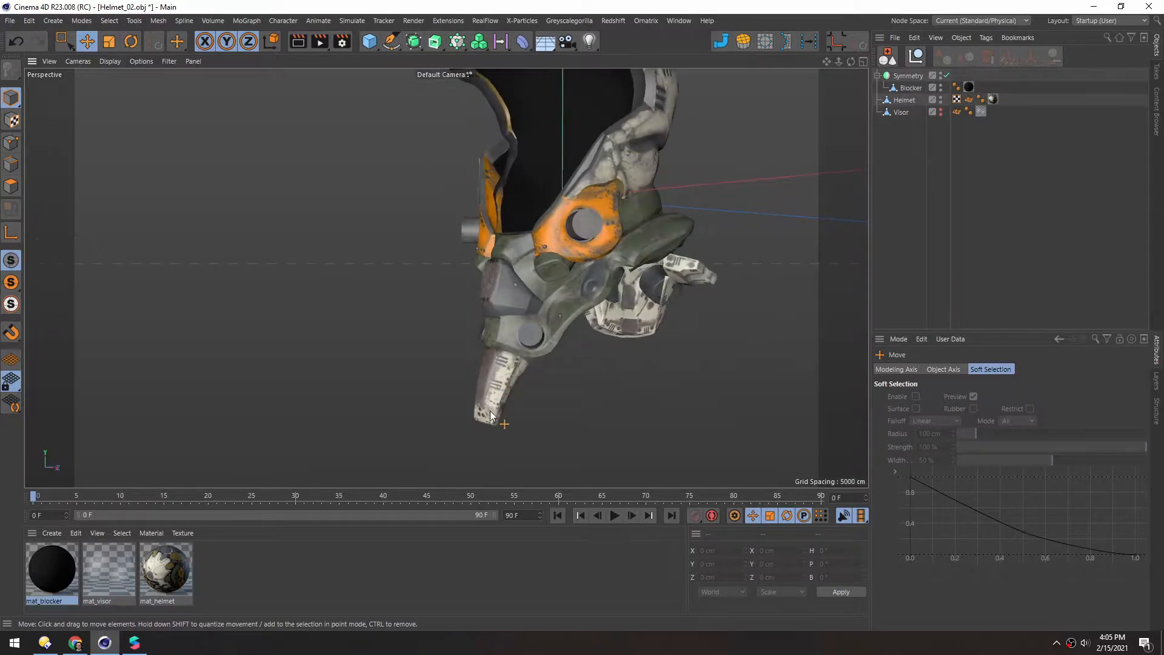
Select the lower breathing tube's polygons on the Helmet object and delete them
{"action": "left_click_drag", "start_coordinate": [518, 449], "coordinate": [553, 311], "text": "alt"}
{"action": "left_click", "coordinate": [885, 103]}
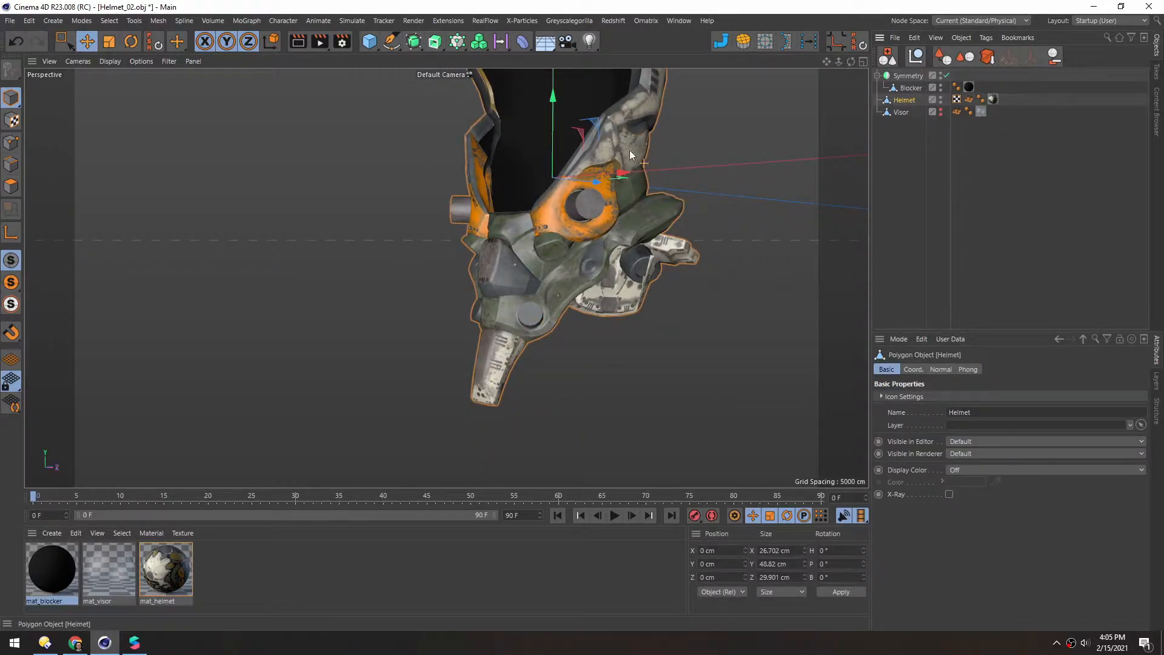
{"action": "left_click", "coordinate": [11, 187]}
{"action": "double_click", "coordinate": [494, 365]}
Select the two middle polygons on the chin's lower edge and enable soft selection for the Move tool
{"action": "left_click_drag", "start_coordinate": [494, 364], "coordinate": [488, 337], "text": "alt"}
{"action": "left_click_drag", "start_coordinate": [492, 287], "coordinate": [465, 380], "text": "alt"}
{"action": "middle_click_drag", "start_coordinate": [466, 380], "coordinate": [512, 333], "text": "alt"}
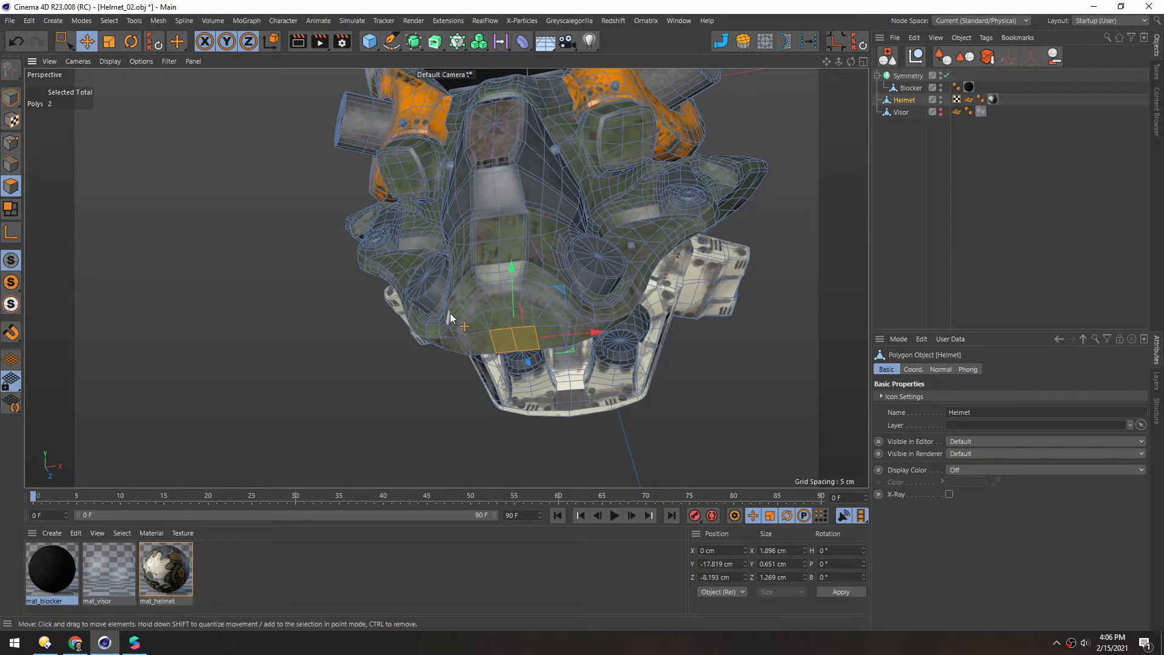
{"action": "key", "text": "e"}
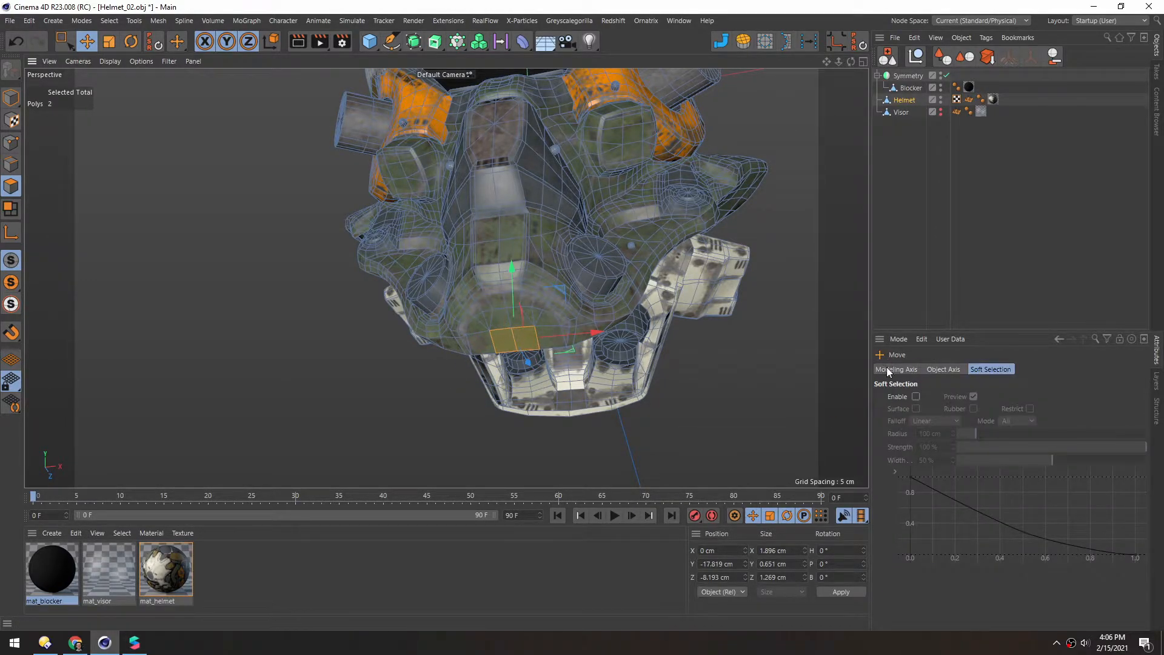
{"action": "left_click", "coordinate": [916, 396]}
Set the soft selection radius to 12 cm and its falloff to Bell
{"action": "scroll", "coordinate": [502, 238], "scroll_direction": "down", "scroll_amount": 3}
{"action": "middle_click_drag", "start_coordinate": [502, 238], "coordinate": [503, 319], "text": "alt"}
{"action": "scroll", "coordinate": [504, 300], "scroll_direction": "down", "scroll_amount": 3}
{"action": "left_click_drag", "start_coordinate": [503, 319], "coordinate": [459, 381], "text": "alt"}
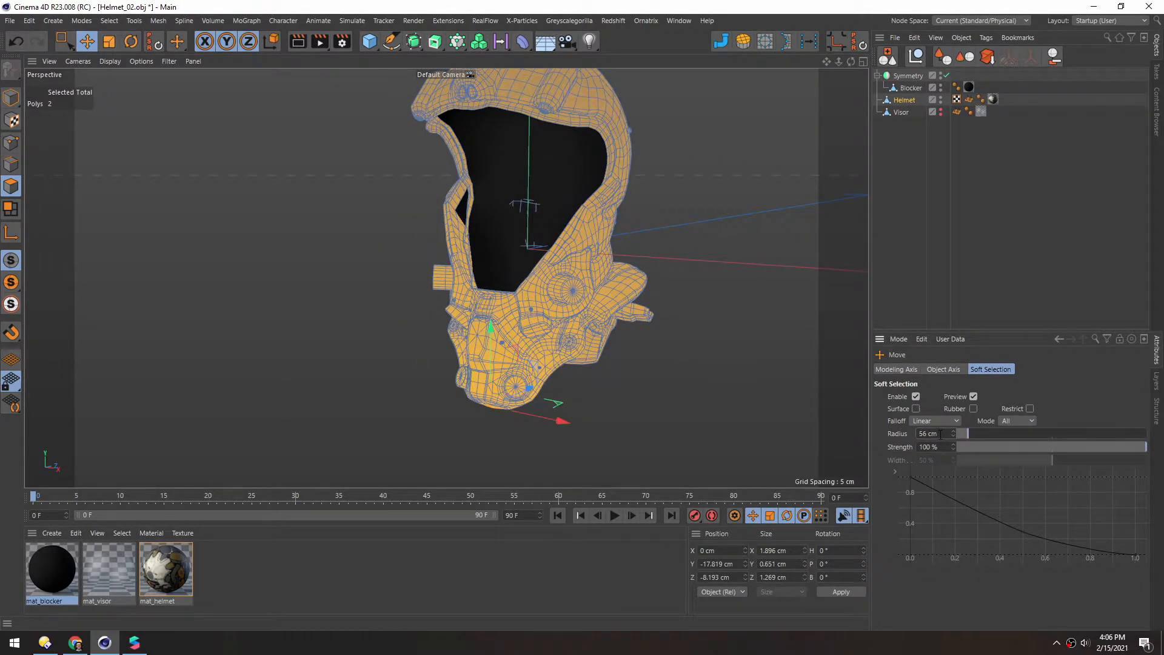
{"action": "scroll", "coordinate": [941, 433], "scroll_direction": "down", "scroll_amount": 16}
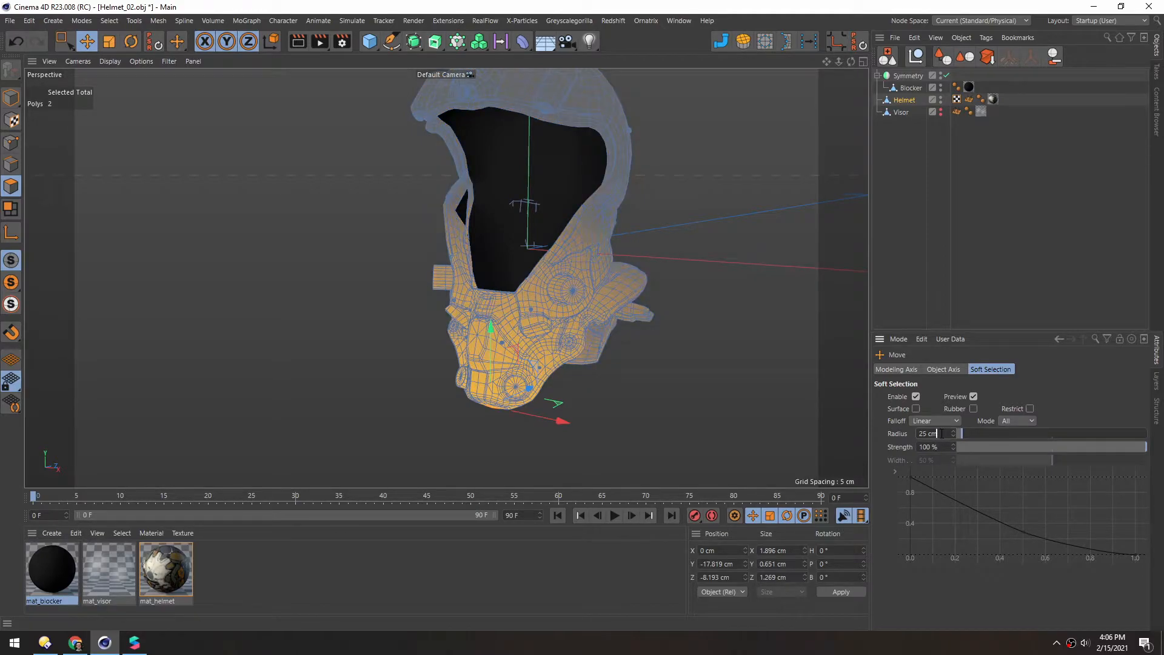
{"action": "scroll", "coordinate": [941, 433], "scroll_direction": "down", "scroll_amount": 1}
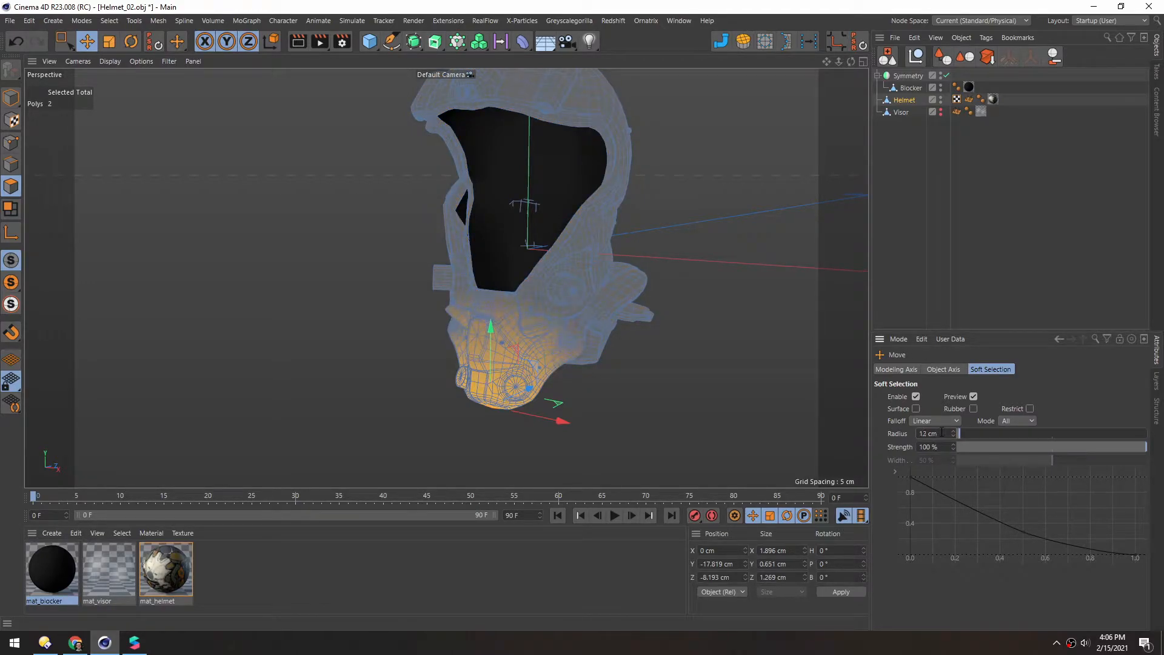
{"action": "left_click_drag", "start_coordinate": [471, 390], "coordinate": [479, 332], "text": "alt"}
{"action": "left_click", "coordinate": [930, 420]}
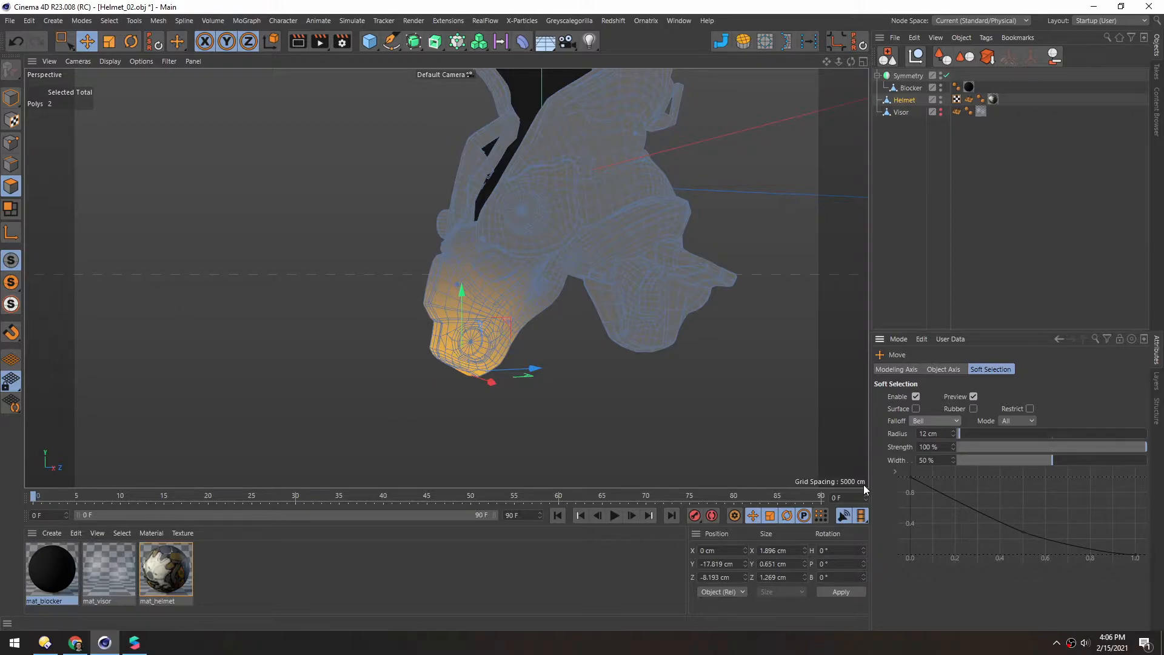
In the right view, move the softly selected chin back to about Z -4.5 cm and rotate it to reshape the lower front
{"action": "middle_click", "coordinate": [414, 376]}
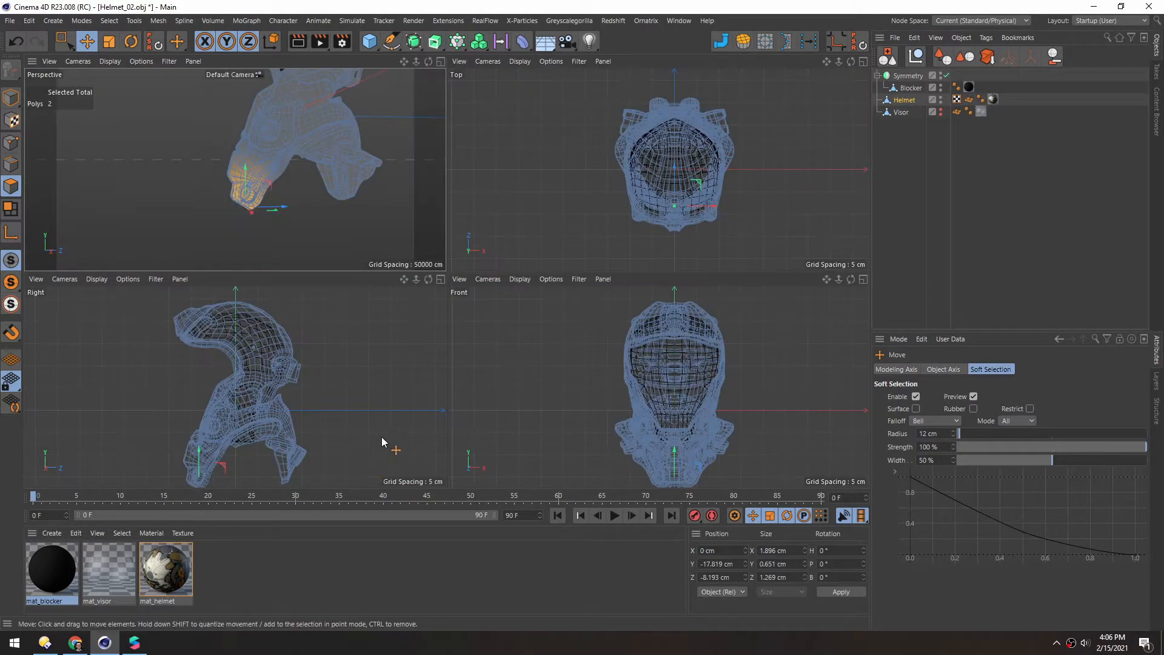
{"action": "middle_click", "coordinate": [374, 441]}
{"action": "left_click_drag", "start_coordinate": [405, 424], "coordinate": [525, 408], "text": "alt"}
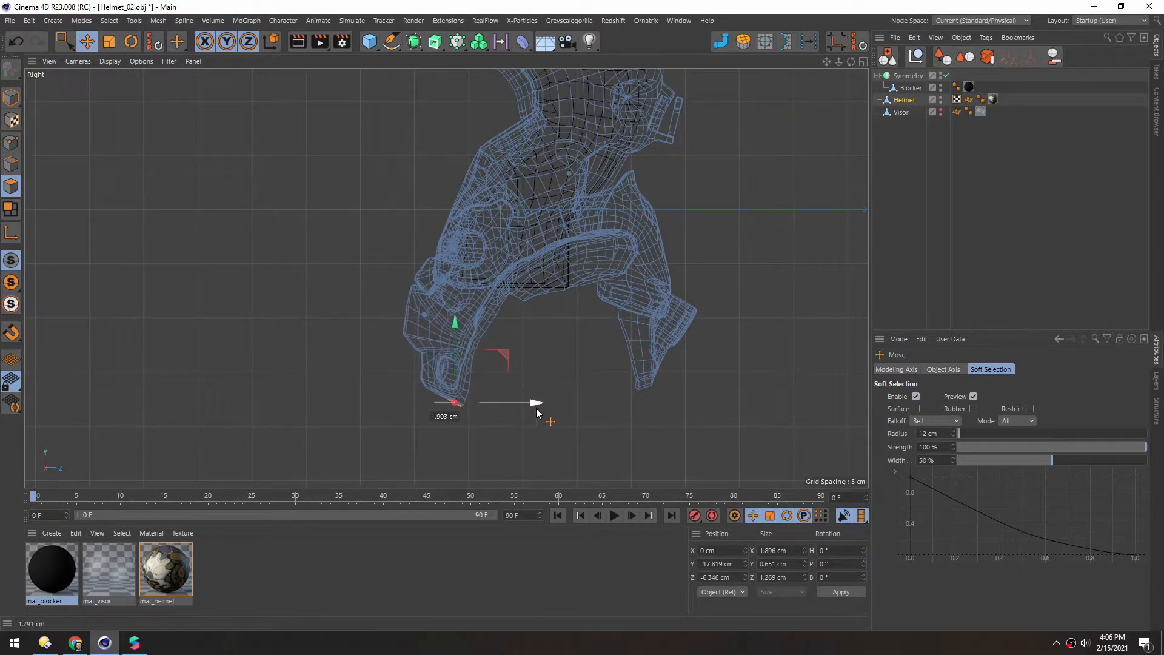
{"action": "key", "text": "r"}
{"action": "left_click_drag", "start_coordinate": [631, 431], "coordinate": [623, 364]}
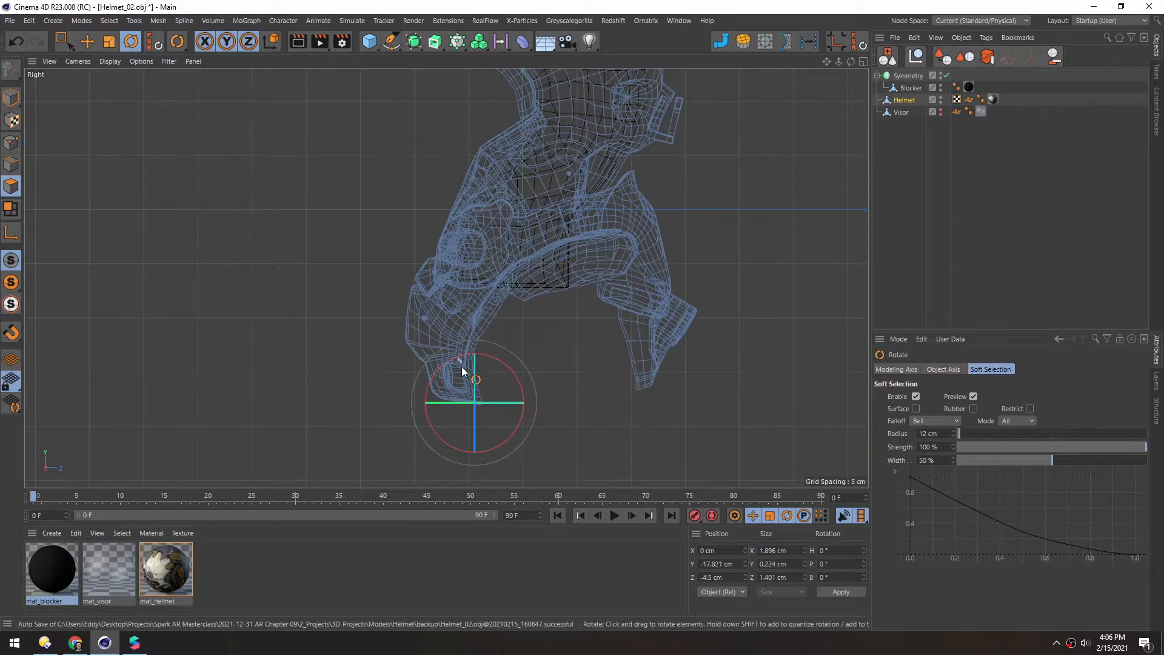
{"action": "middle_click", "coordinate": [474, 267]}
{"action": "middle_click", "coordinate": [249, 271]}
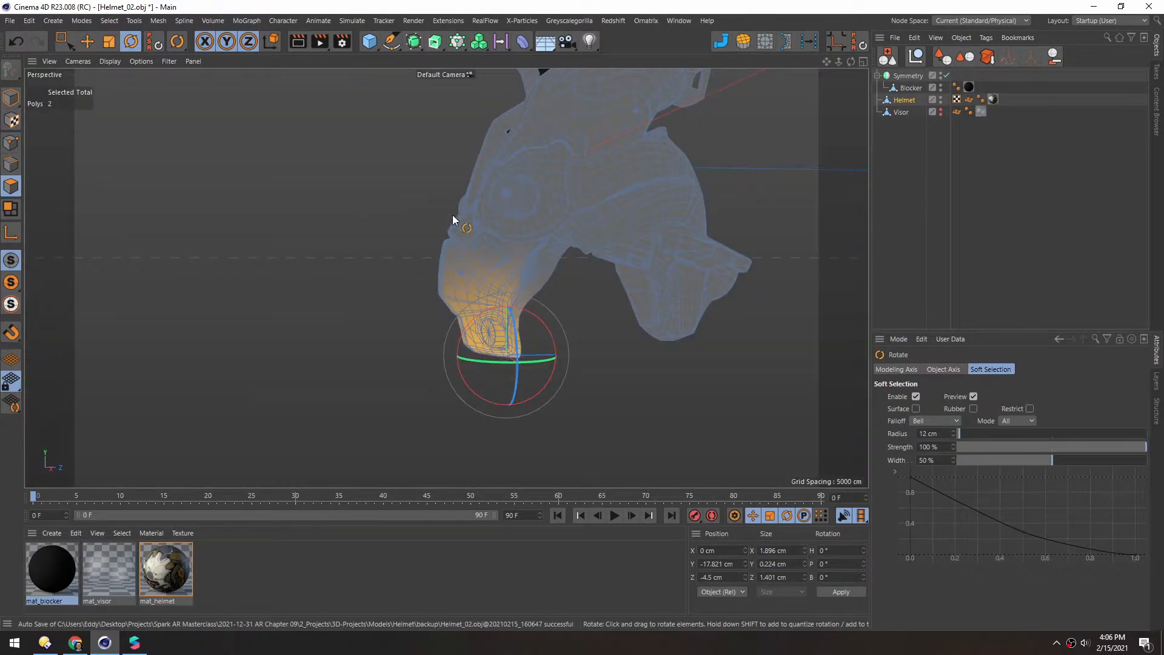
Return to model mode, deselect the helmet, and examine the reshaped chin from several sides
{"action": "left_click", "coordinate": [14, 101]}
{"action": "key", "text": "e"}
{"action": "left_click", "coordinate": [351, 218]}
{"action": "left_click_drag", "start_coordinate": [450, 249], "coordinate": [515, 267], "text": "alt"}
{"action": "middle_click_drag", "start_coordinate": [516, 266], "coordinate": [553, 338], "text": "alt"}
{"action": "right_click_drag", "start_coordinate": [553, 339], "coordinate": [535, 317], "text": "alt"}
{"action": "left_click_drag", "start_coordinate": [535, 317], "coordinate": [566, 333], "text": "alt"}
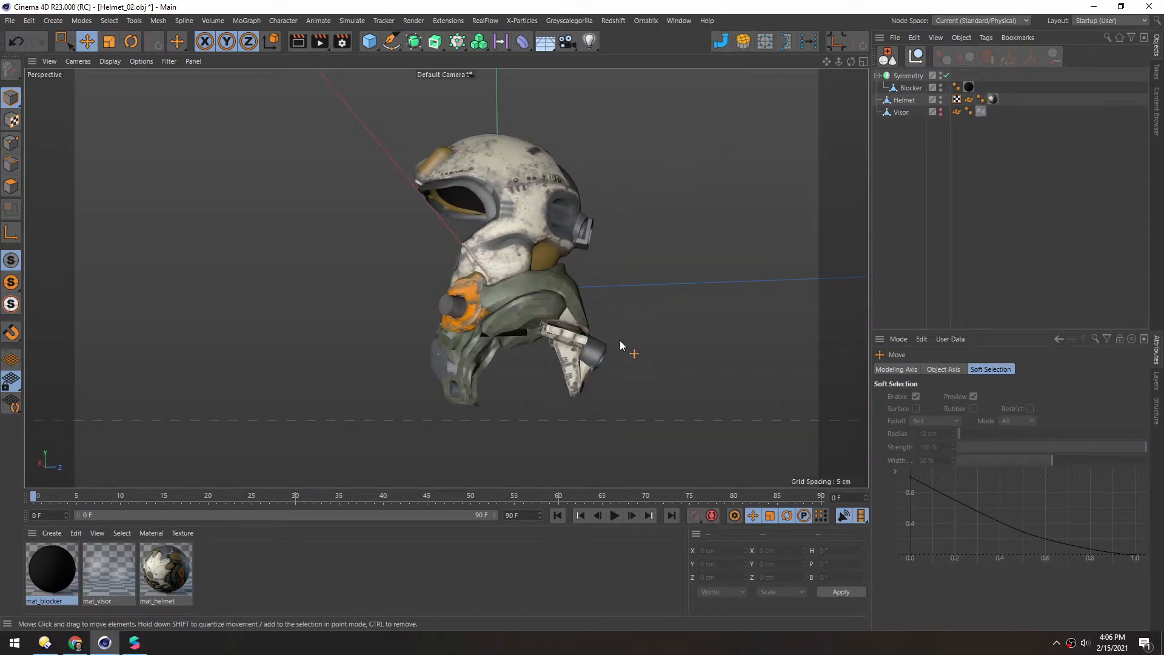
{"action": "left_click_drag", "start_coordinate": [482, 326], "coordinate": [477, 340], "text": "alt"}
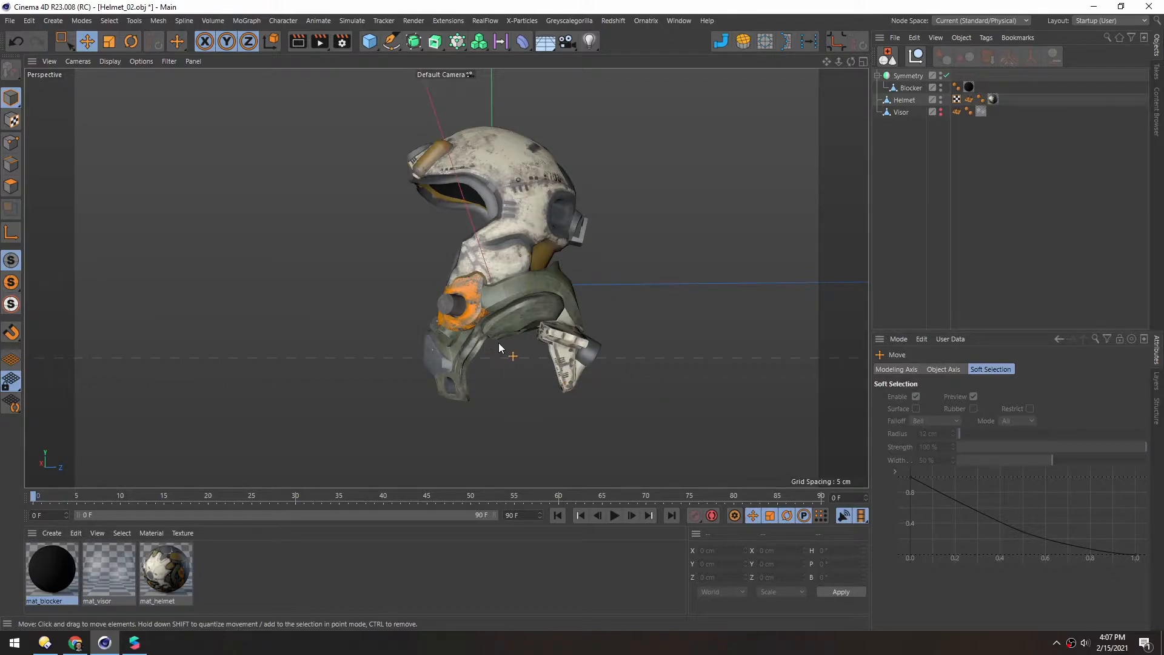
Lasso-select the camouflaged piece at the lower back of the Helmet object from the right view
{"action": "middle_click", "coordinate": [505, 392]}
{"action": "middle_click", "coordinate": [319, 418]}
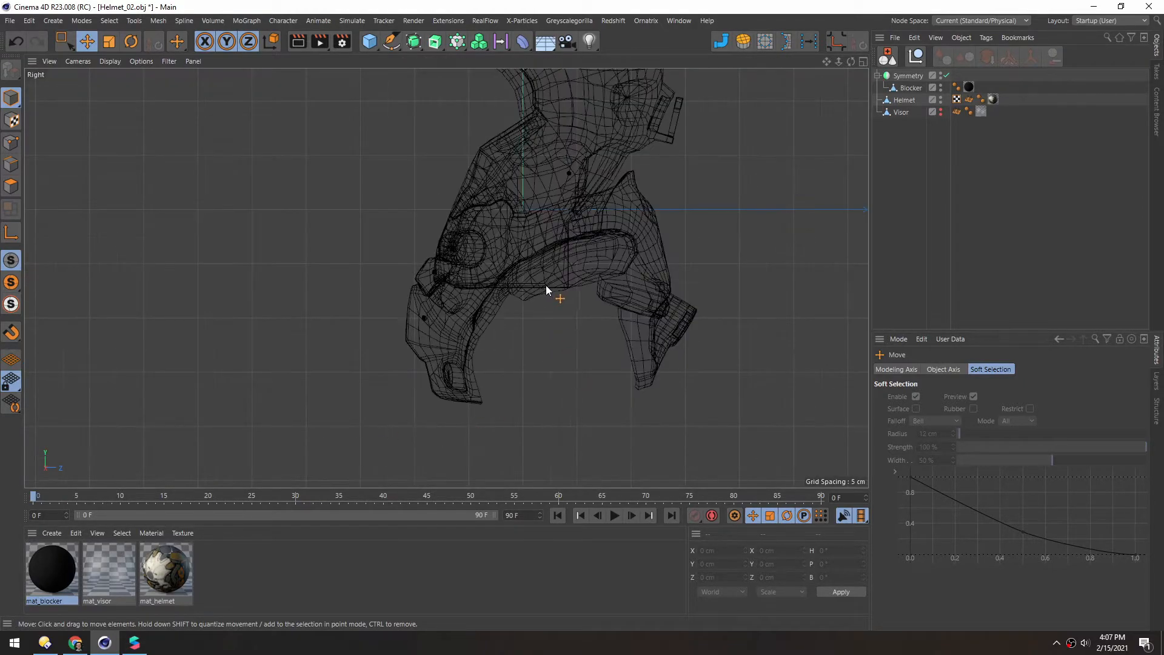
{"action": "middle_click_drag", "start_coordinate": [536, 273], "coordinate": [439, 258], "text": "alt"}
{"action": "right_click_drag", "start_coordinate": [440, 258], "coordinate": [455, 255], "text": "alt"}
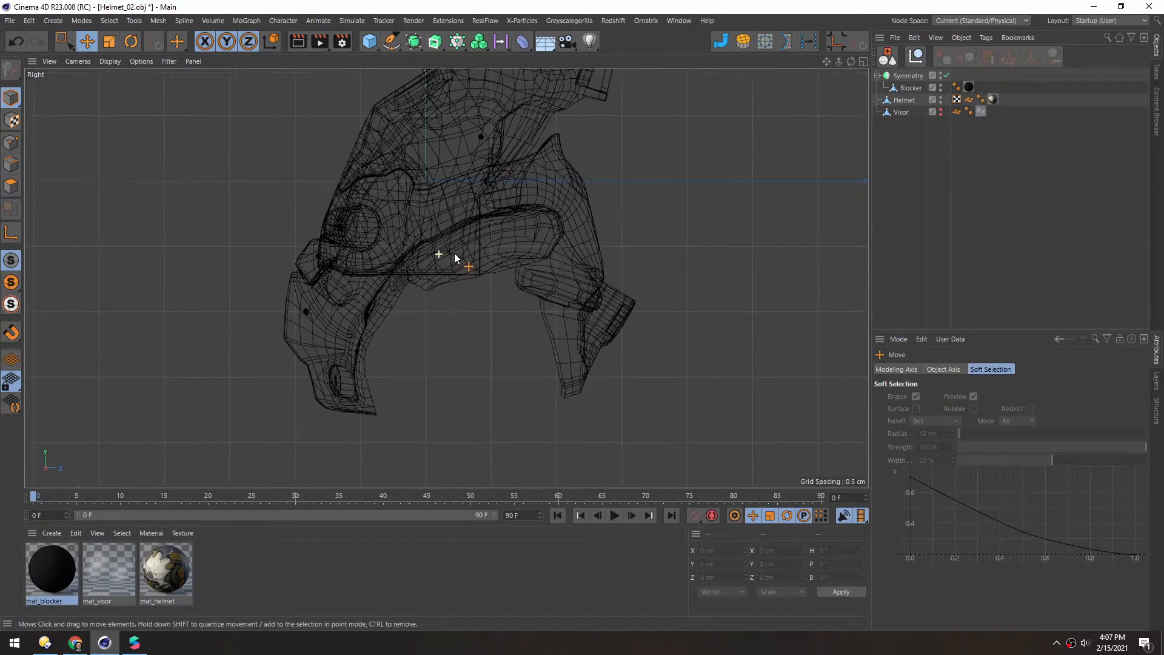
{"action": "left_click", "coordinate": [11, 191]}
{"action": "left_click", "coordinate": [904, 100]}
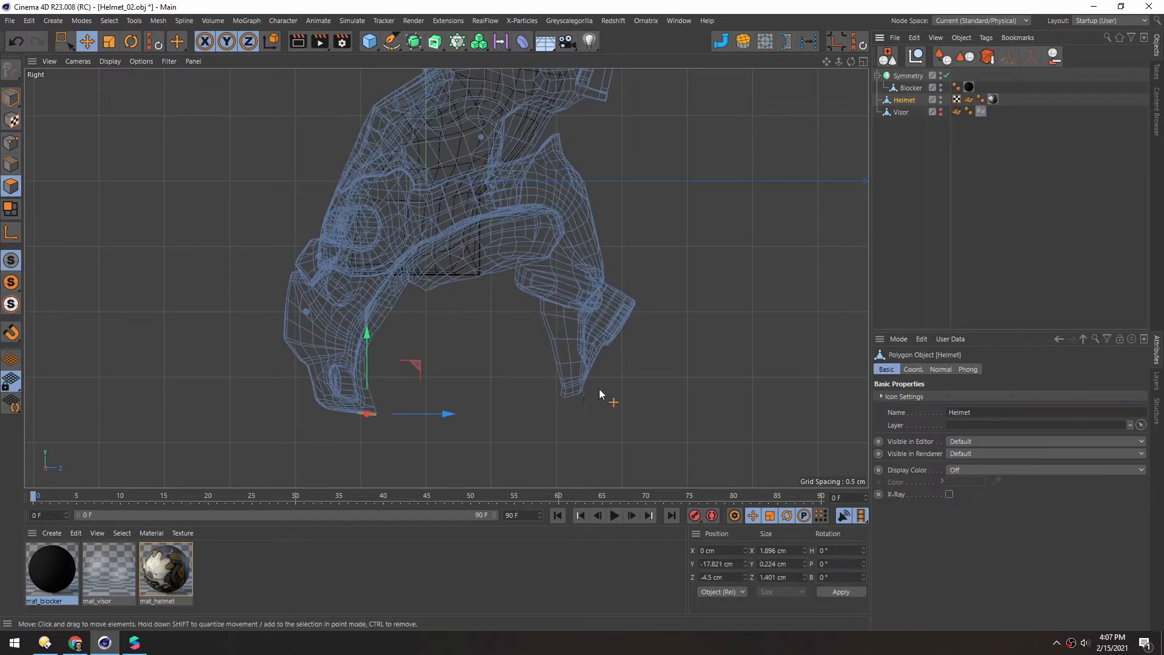
{"action": "left_click", "coordinate": [58, 46]}
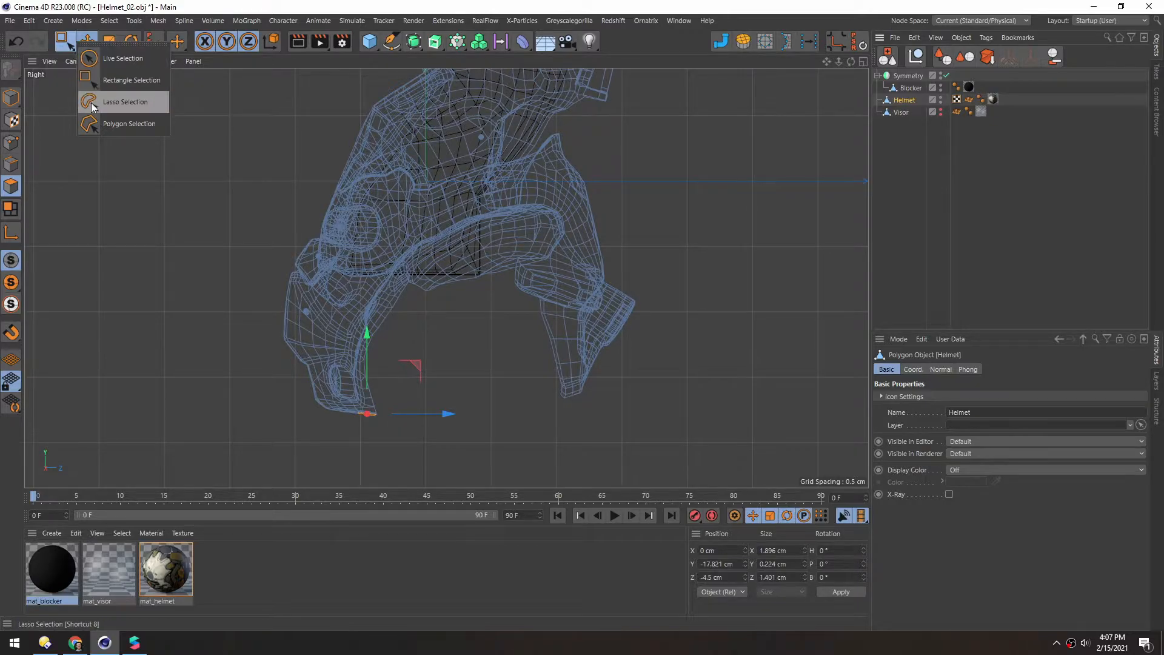
{"action": "left_click", "coordinate": [122, 102]}
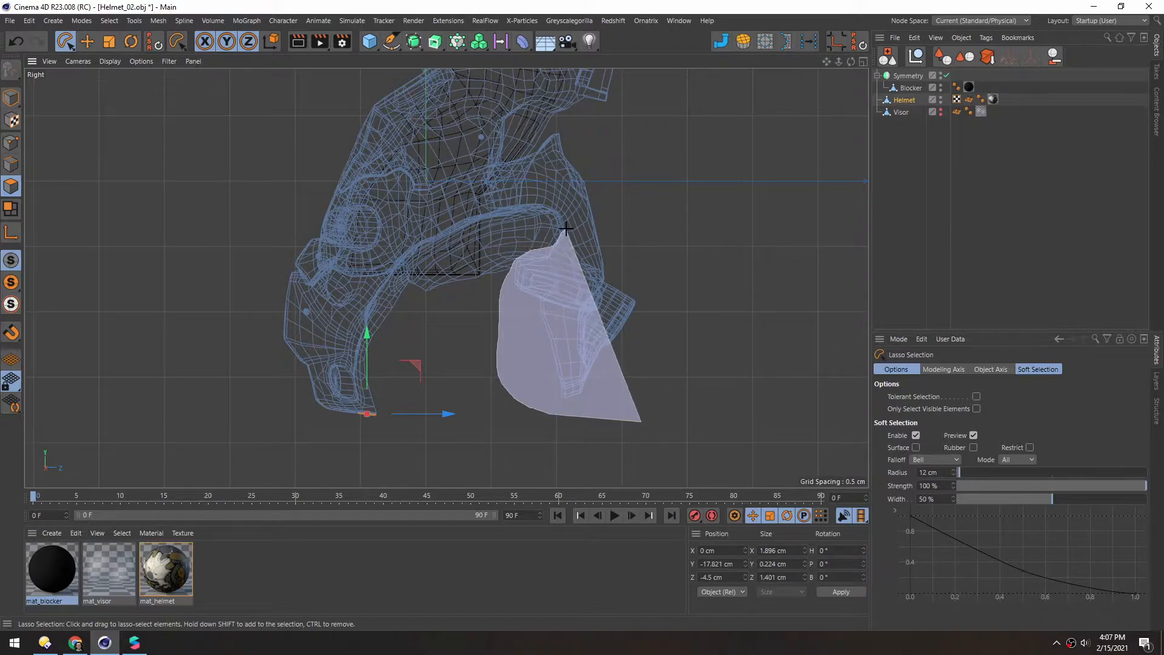
{"action": "mouse_move", "coordinate": [635, 215]}
{"action": "left_mouse_down"}
{"action": "mouse_move", "coordinate": [666, 439]}
{"action": "mouse_move", "coordinate": [497, 255]}
{"action": "mouse_move", "coordinate": [574, 275]}
{"action": "mouse_move", "coordinate": [555, 274]}
{"action": "left_mouse_up"}
{"action": "middle_click", "coordinate": [460, 276]}
{"action": "middle_click", "coordinate": [330, 263]}
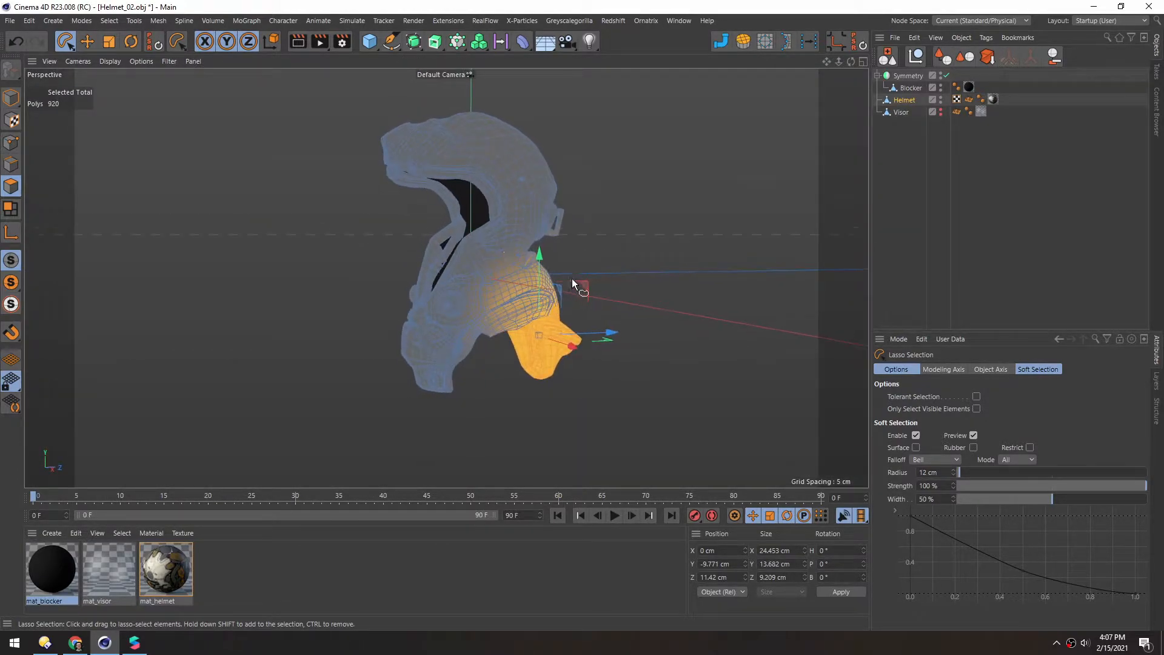
Disable soft selection and remove the stray green polygons under both side pods from the rear piece's selection
{"action": "key", "text": "e"}
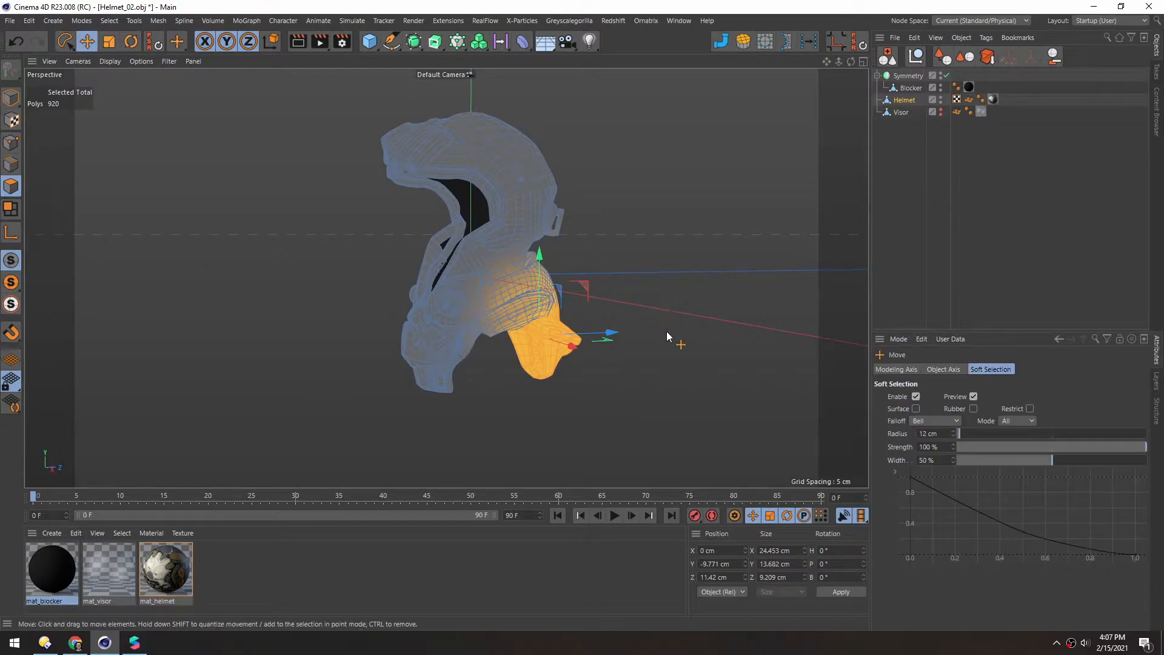
{"action": "left_click", "coordinate": [916, 397]}
{"action": "scroll", "coordinate": [566, 312], "scroll_direction": "up", "scroll_amount": 6}
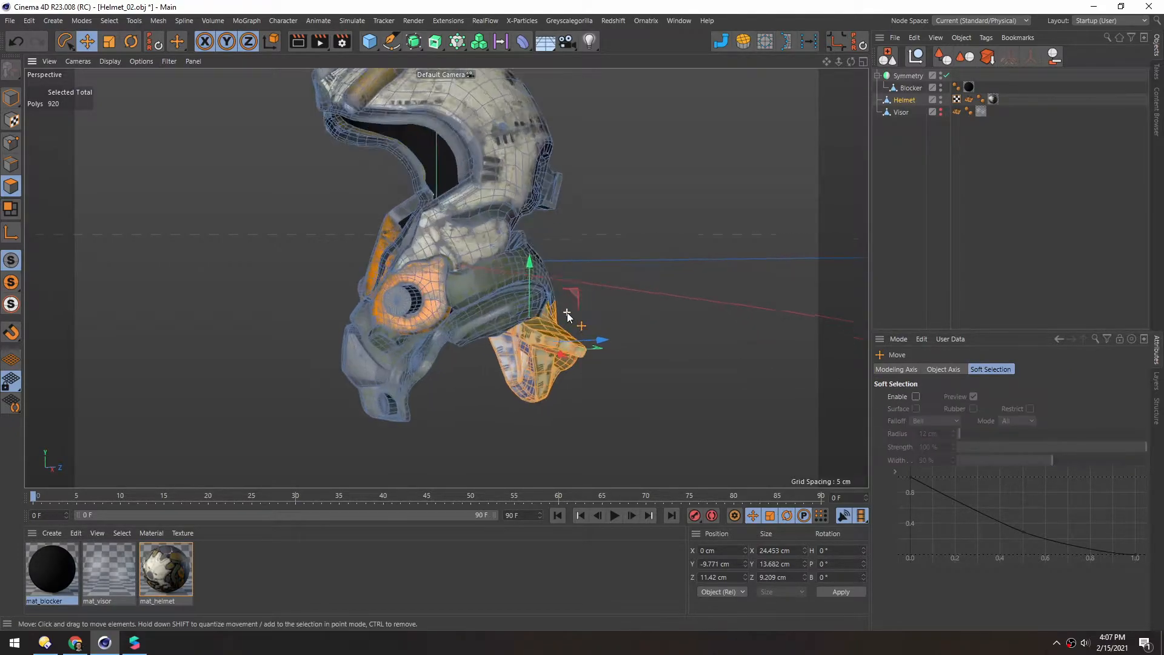
{"action": "left_click_drag", "start_coordinate": [496, 284], "coordinate": [327, 279], "text": "alt"}
{"action": "scroll", "coordinate": [578, 296], "scroll_direction": "up", "scroll_amount": 5}
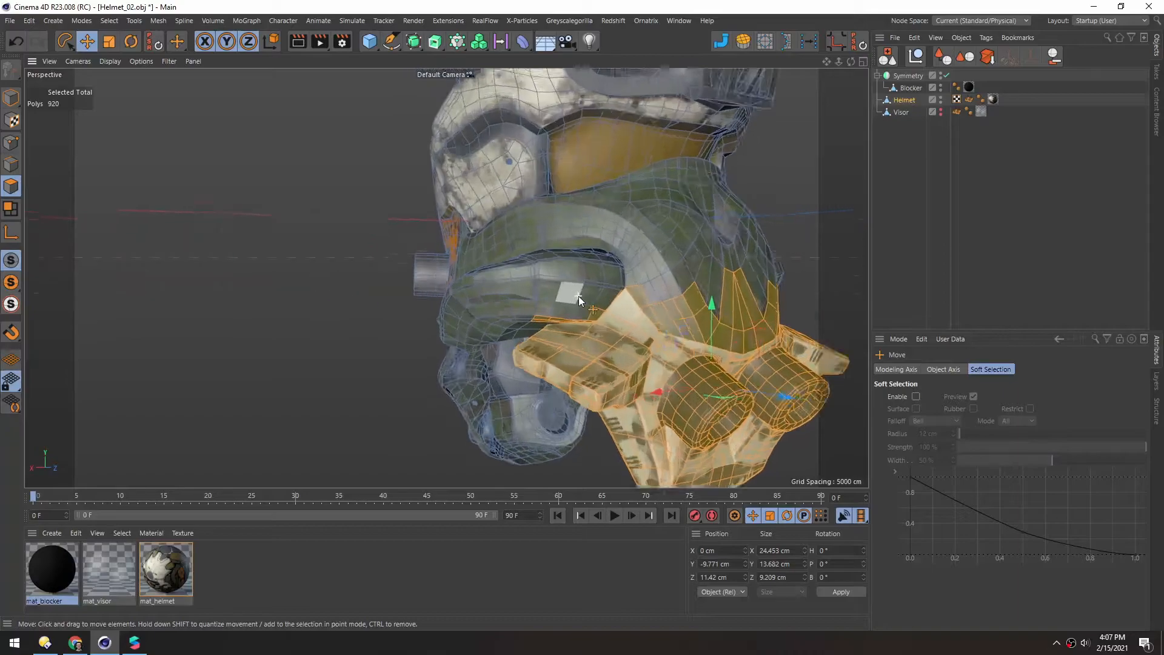
{"action": "key", "text": "9"}
{"action": "scroll", "coordinate": [511, 297], "scroll_direction": "up", "scroll_amount": 2}
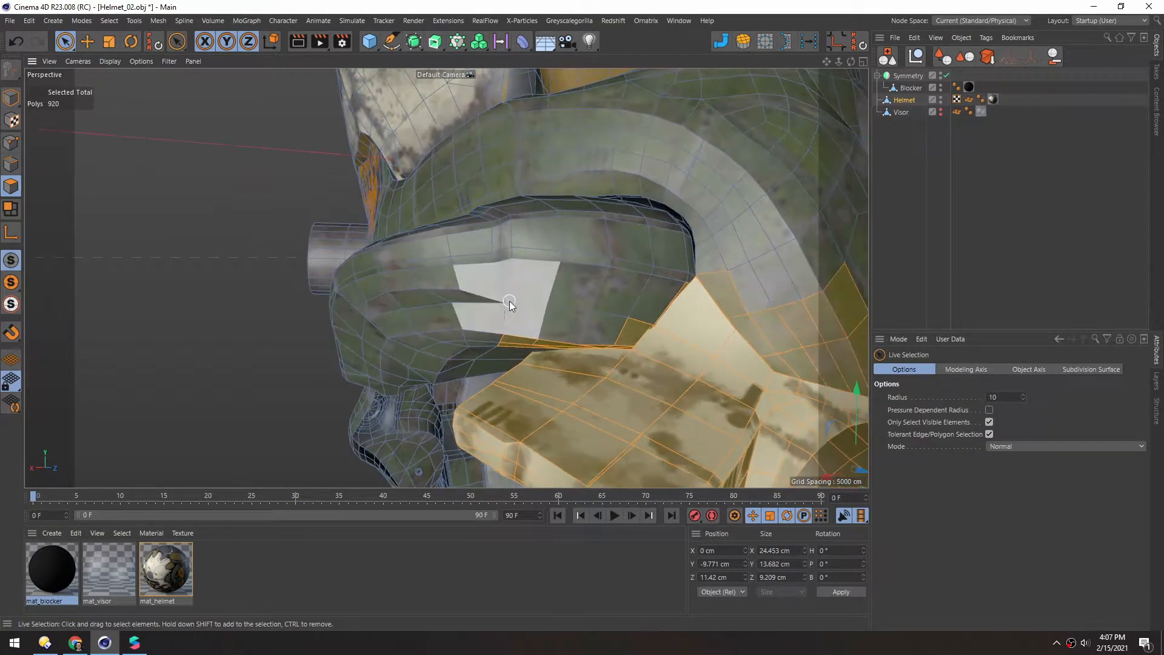
{"action": "left_click_drag", "start_coordinate": [512, 304], "coordinate": [507, 344], "text": "alt"}
{"action": "left_click_drag", "start_coordinate": [605, 341], "coordinate": [788, 277], "text": "alt"}
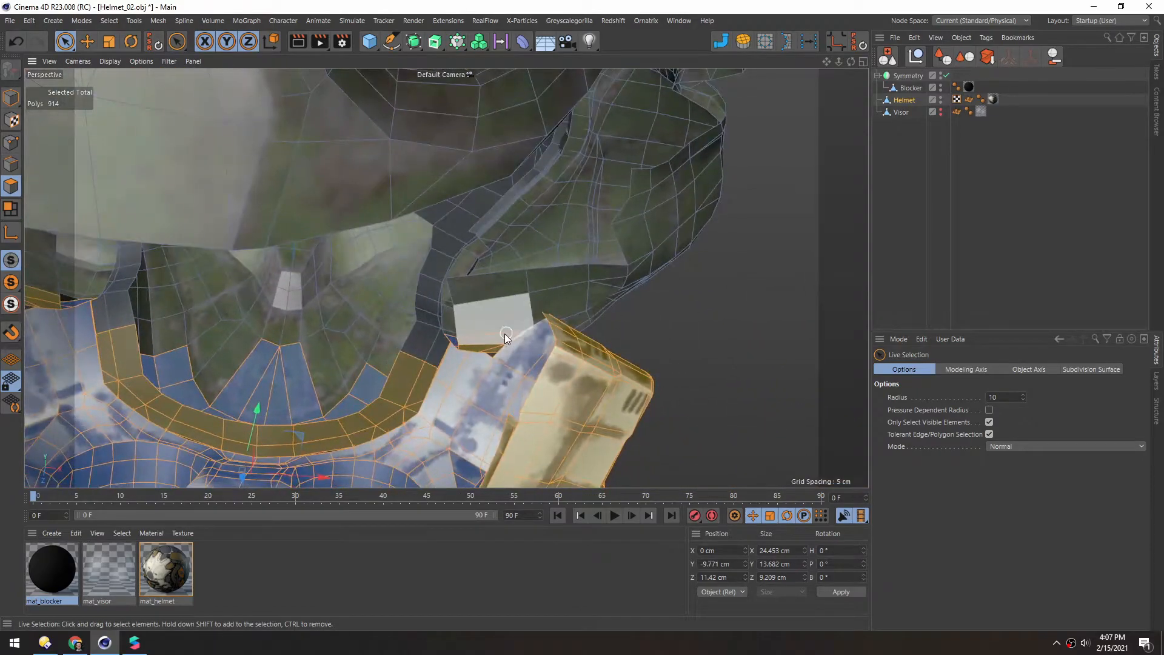
{"action": "left_click_drag", "start_coordinate": [485, 303], "coordinate": [637, 282], "text": "alt"}
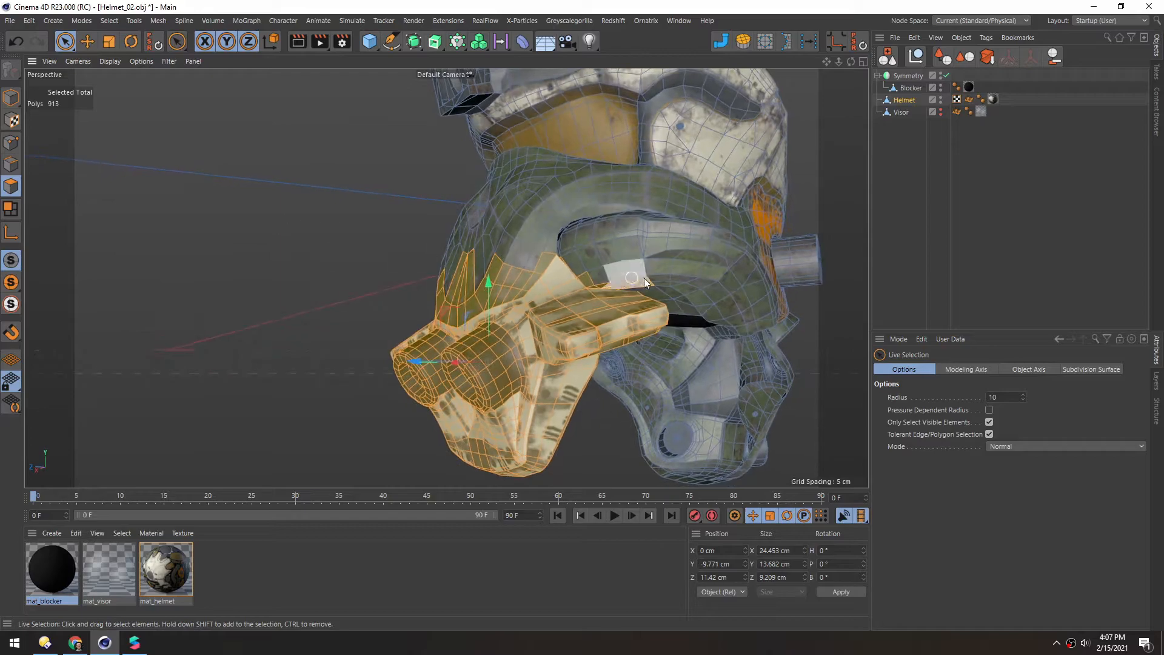
Clear the polygon selection and examine the grey bracket at the back of the helmet
{"action": "left_click_drag", "start_coordinate": [516, 253], "coordinate": [450, 228], "text": "alt"}
{"action": "key", "text": "ctrl+shift+a"}
{"action": "scroll", "coordinate": [331, 224], "scroll_direction": "down", "scroll_amount": 5}
{"action": "middle_click_drag", "start_coordinate": [325, 223], "coordinate": [509, 288], "text": "alt"}
{"action": "left_click_drag", "start_coordinate": [509, 288], "coordinate": [606, 315], "text": "alt"}
{"action": "scroll", "coordinate": [612, 303], "scroll_direction": "up", "scroll_amount": 8}
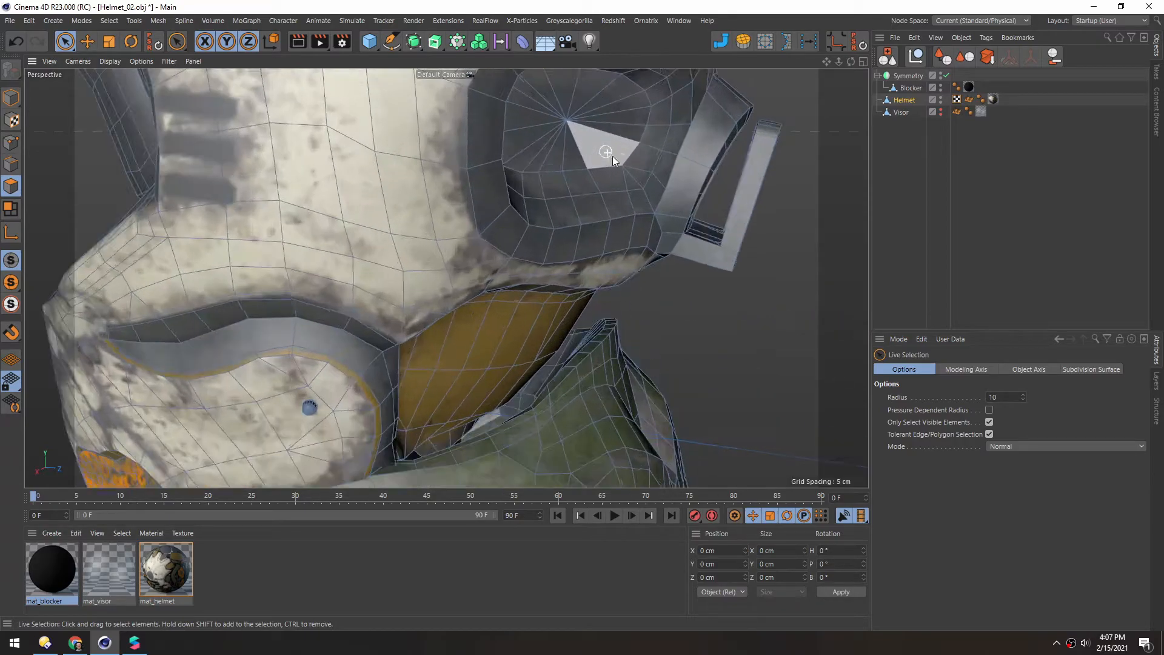
{"action": "middle_click_drag", "start_coordinate": [610, 154], "coordinate": [420, 213], "text": "alt"}
{"action": "left_click_drag", "start_coordinate": [426, 225], "coordinate": [465, 214], "text": "alt"}
Lasso-select the outer bar of the rear grey bracket in the right view and delete it
{"action": "middle_click", "coordinate": [457, 248]}
{"action": "middle_click", "coordinate": [327, 394]}
{"action": "scroll", "coordinate": [455, 249], "scroll_direction": "up", "scroll_amount": 5}
{"action": "middle_click_drag", "start_coordinate": [585, 119], "coordinate": [297, 415], "text": "alt"}
{"action": "scroll", "coordinate": [410, 201], "scroll_direction": "up", "scroll_amount": 3}
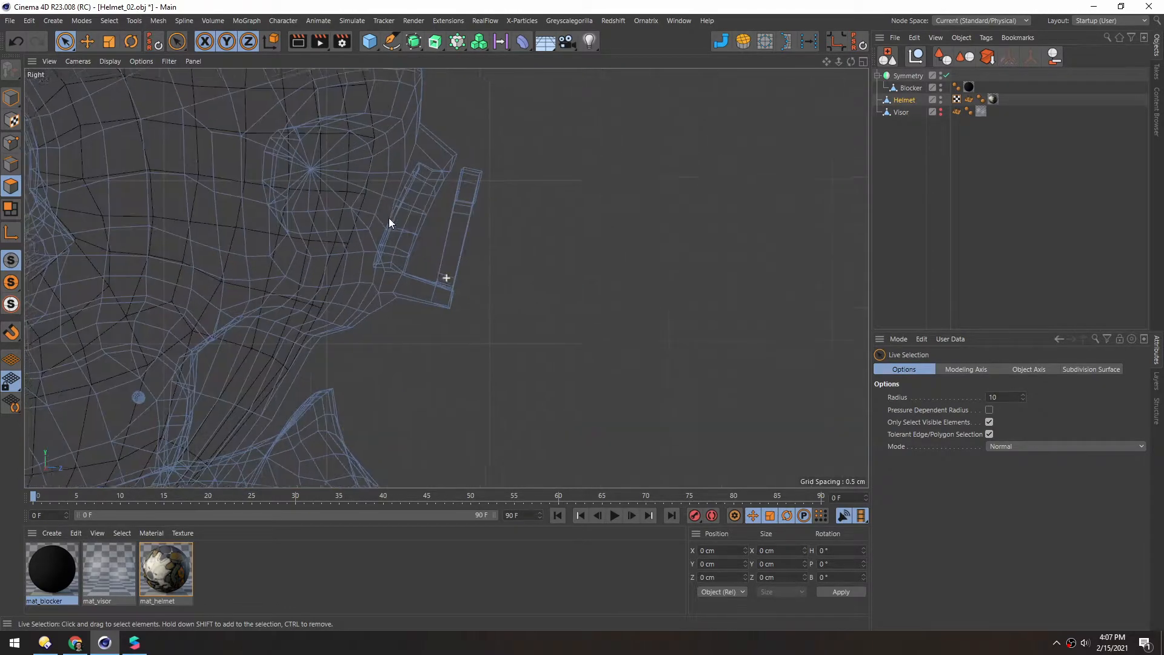
{"action": "middle_click_drag", "start_coordinate": [376, 207], "coordinate": [453, 257], "text": "alt"}
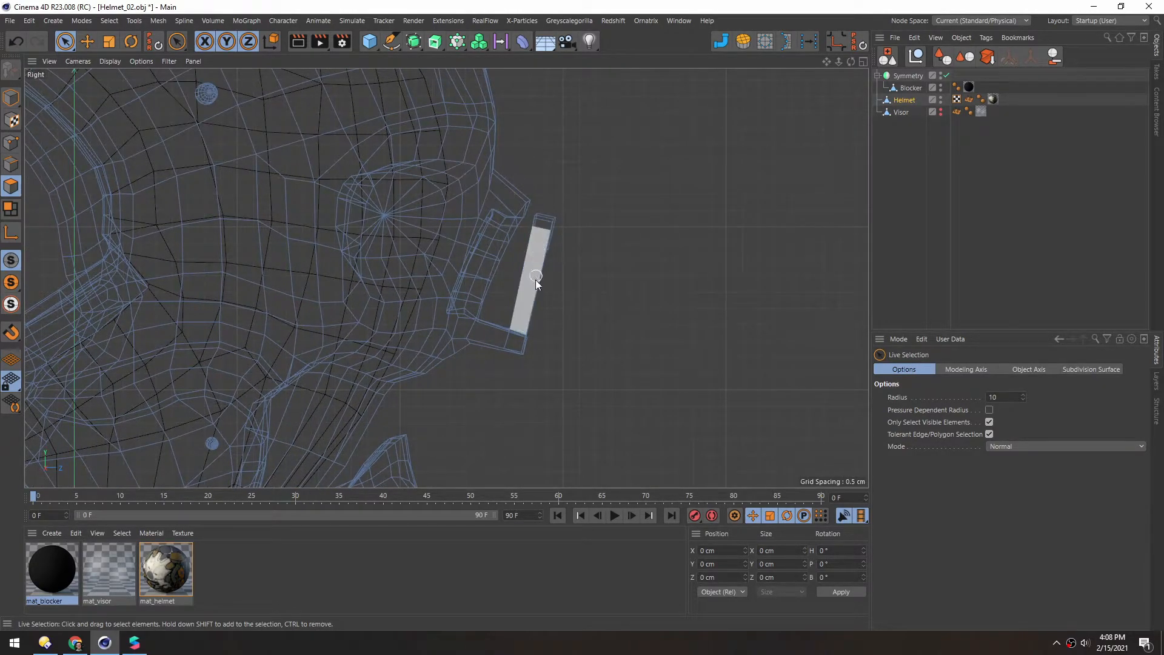
{"action": "left_click_drag", "start_coordinate": [75, 46], "coordinate": [97, 108]}
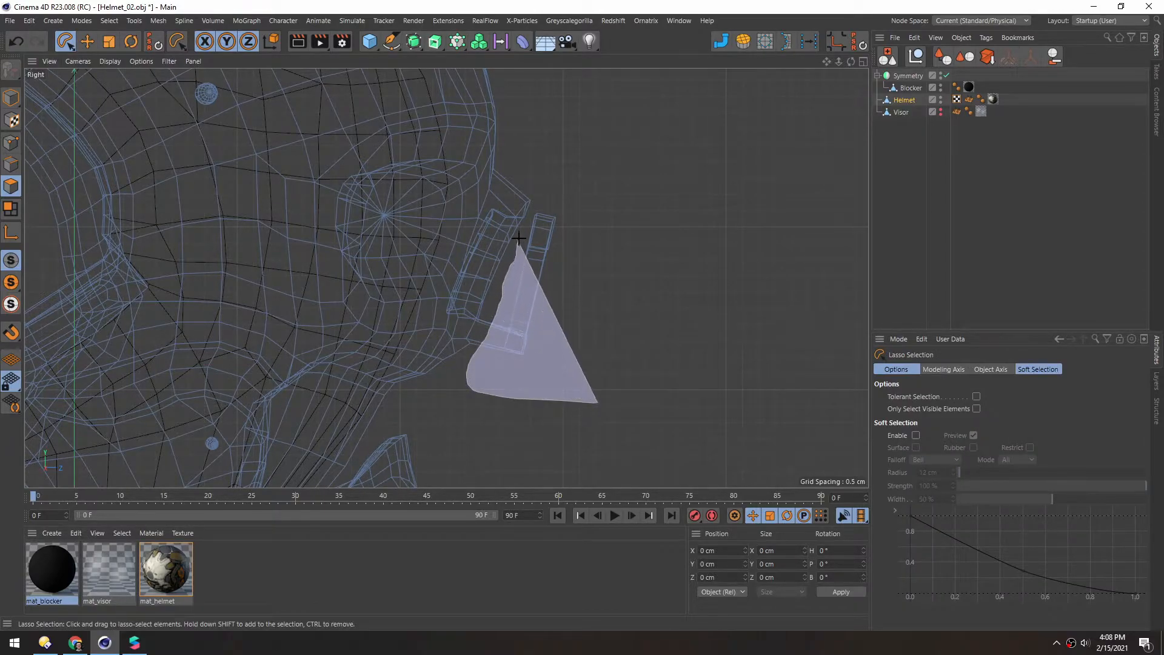
{"action": "left_click_drag", "start_coordinate": [574, 199], "coordinate": [605, 441]}
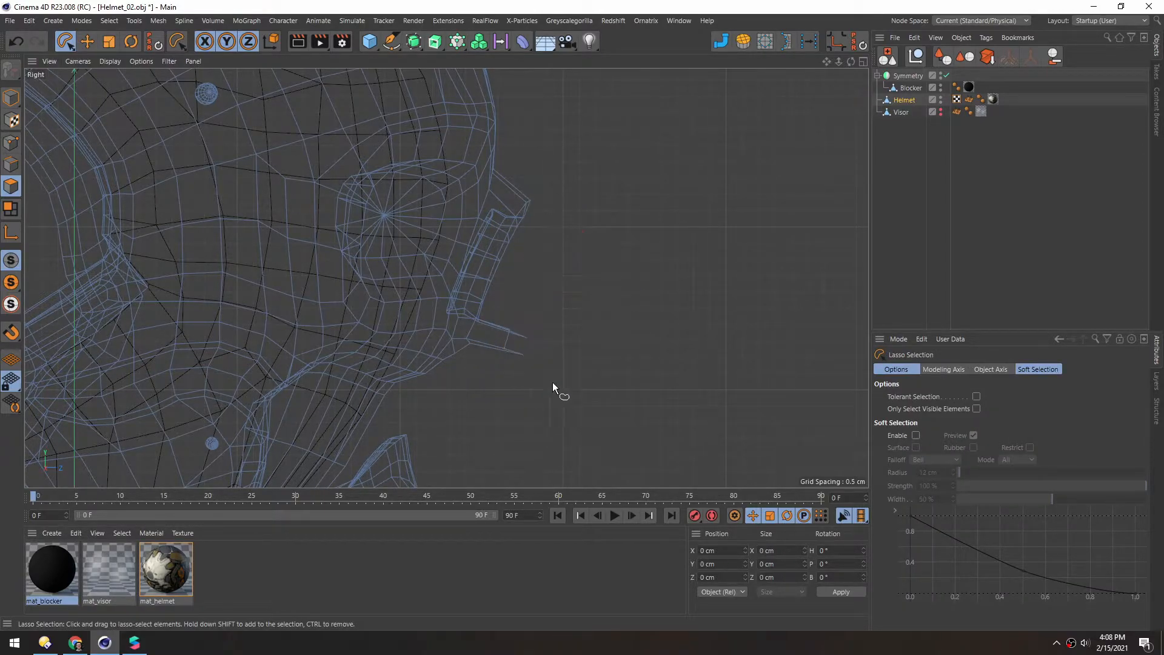
Select the leftover ledge polygons of the rear grey bracket, including the two on its underside, and delete them
{"action": "middle_click", "coordinate": [496, 341]}
{"action": "middle_click", "coordinate": [170, 195]}
{"action": "mouse_move", "coordinate": [445, 241]}
{"action": "left_mouse_down", "text": "alt"}
{"action": "mouse_move", "coordinate": [425, 279]}
{"action": "mouse_move", "coordinate": [399, 289]}
{"action": "mouse_move", "coordinate": [465, 278]}
{"action": "mouse_move", "coordinate": [385, 322]}
{"action": "mouse_move", "coordinate": [347, 315]}
{"action": "left_mouse_up", "text": "alt"}
{"action": "key", "text": "e"}
{"action": "scroll", "coordinate": [444, 267], "scroll_direction": "up", "scroll_amount": 5}
{"action": "left_click", "coordinate": [464, 276]}
{"action": "left_click", "coordinate": [607, 292], "text": "ctrl+shift"}
{"action": "left_click_drag", "start_coordinate": [497, 291], "coordinate": [363, 285], "text": "alt"}
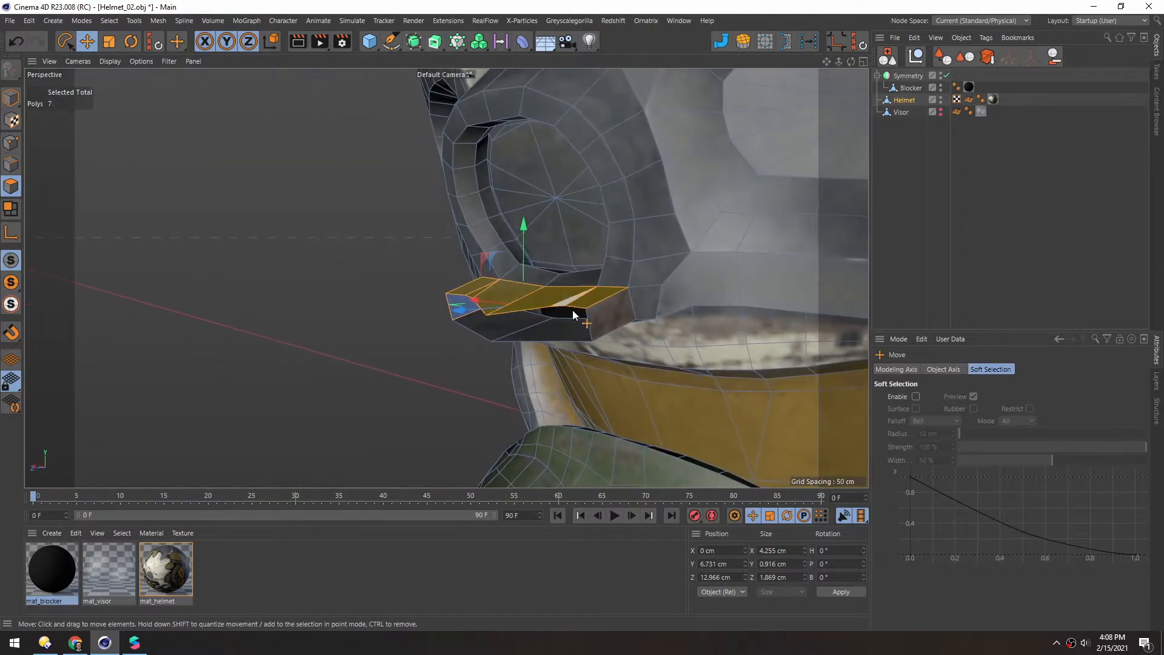
{"action": "left_click_drag", "start_coordinate": [569, 325], "coordinate": [504, 178], "text": "alt"}
{"action": "left_click", "coordinate": [546, 333], "text": "shift"}
{"action": "left_click", "coordinate": [532, 399], "text": "shift"}
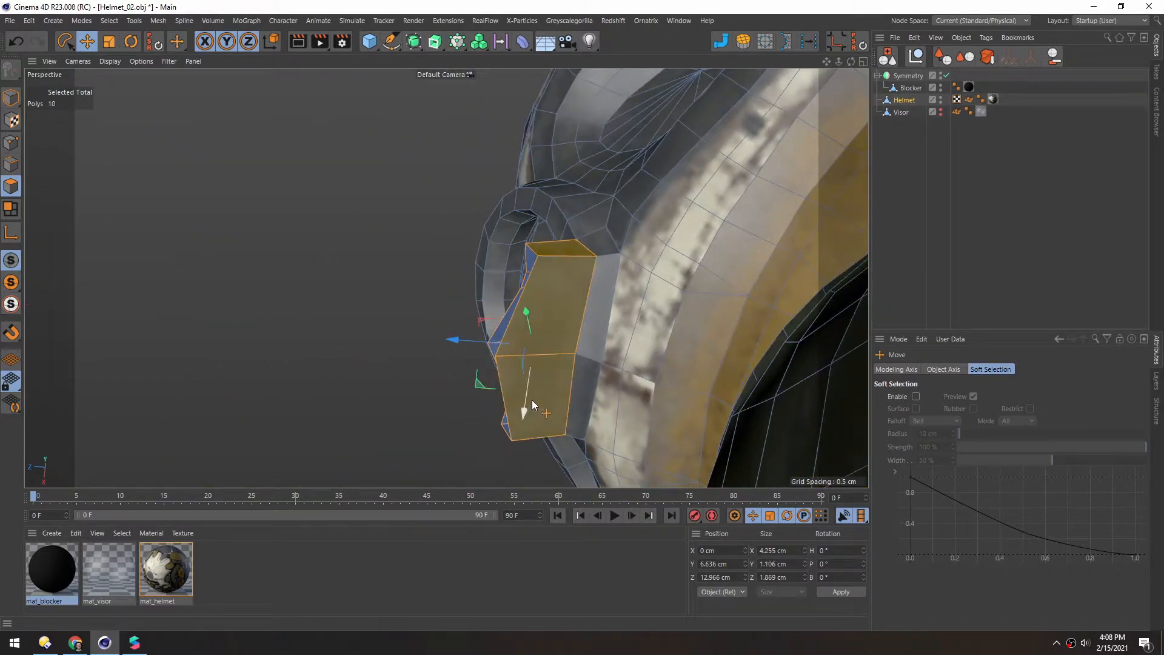
{"action": "key", "text": "Delete"}
Return to model mode, deselect the helmet, and view it from the front
{"action": "left_click_drag", "start_coordinate": [604, 328], "coordinate": [491, 231], "text": "alt"}
{"action": "left_click", "coordinate": [17, 102]}
{"action": "left_click", "coordinate": [357, 227]}
{"action": "scroll", "coordinate": [452, 284], "scroll_direction": "up", "scroll_amount": 3}
Merge the Symmetry object and its Blocker child into one polygon object with Connect Objects + Delete
{"action": "left_click", "coordinate": [899, 89]}
{"action": "left_click", "coordinate": [897, 77], "text": "shift"}
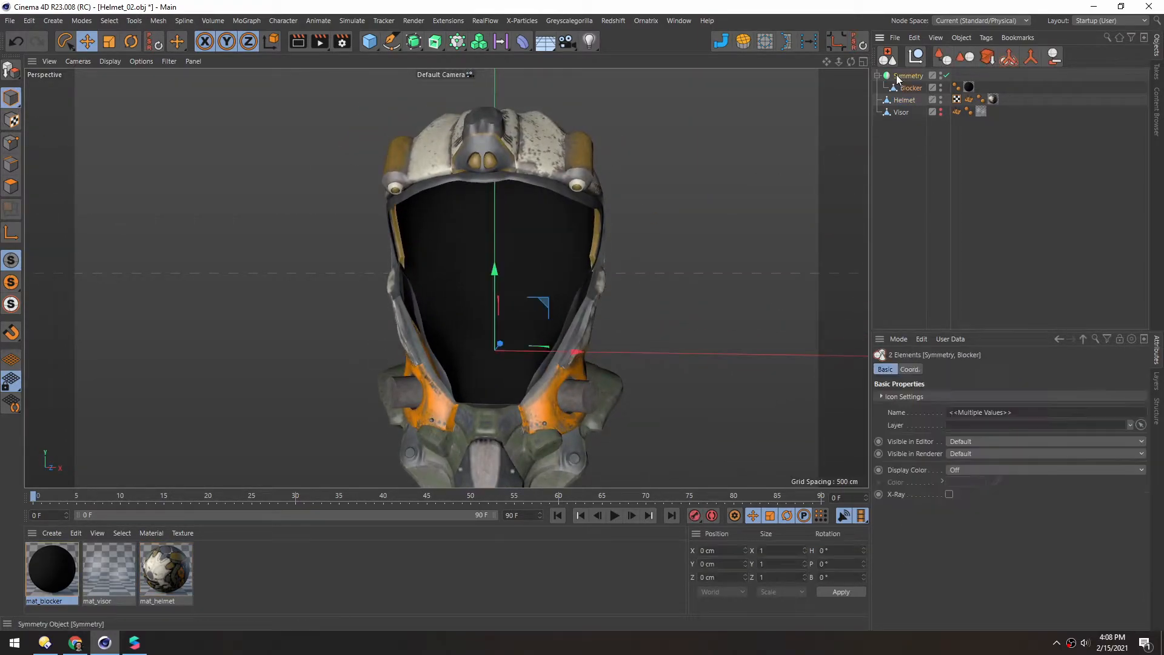
{"action": "left_click", "coordinate": [1034, 61]}
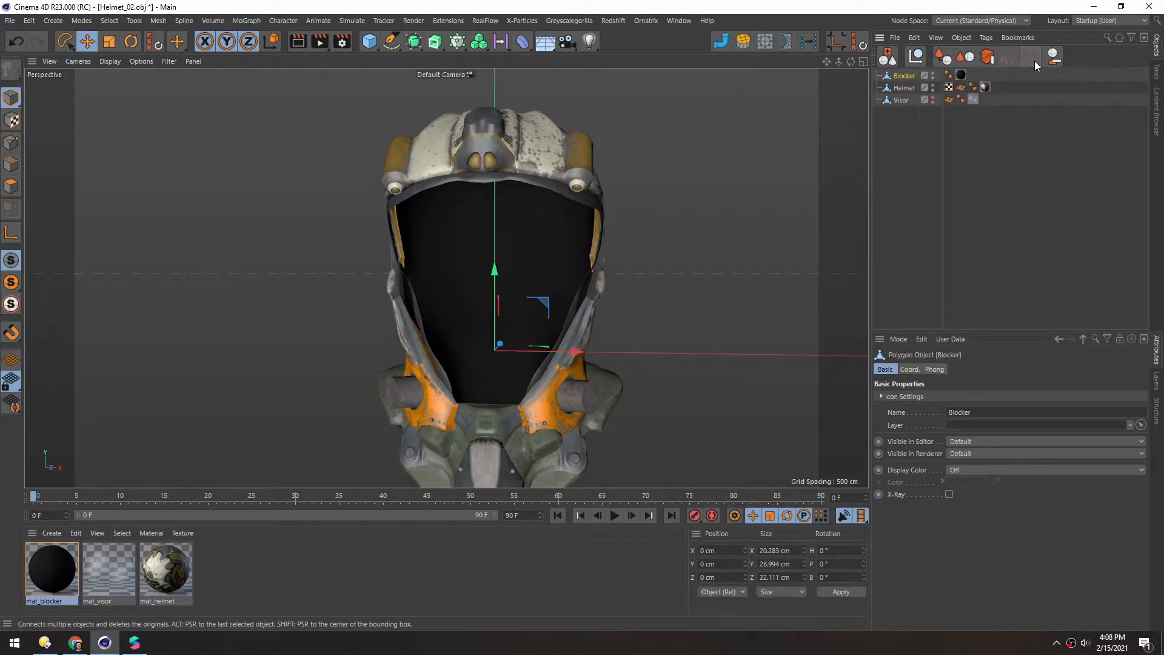
{"action": "left_click", "coordinate": [958, 37]}
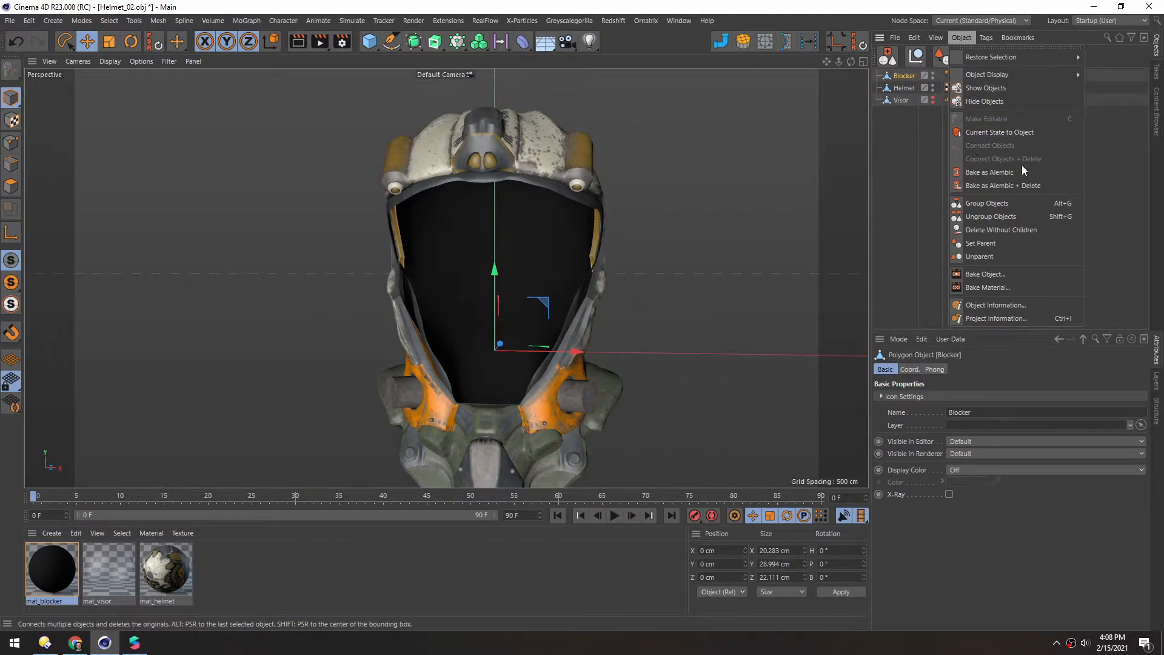
{"action": "left_click", "coordinate": [904, 89]}
{"action": "left_click", "coordinate": [900, 88], "text": "shift"}
{"action": "key", "text": "shift+c"}
{"action": "type", "text": "Connect Ob"}
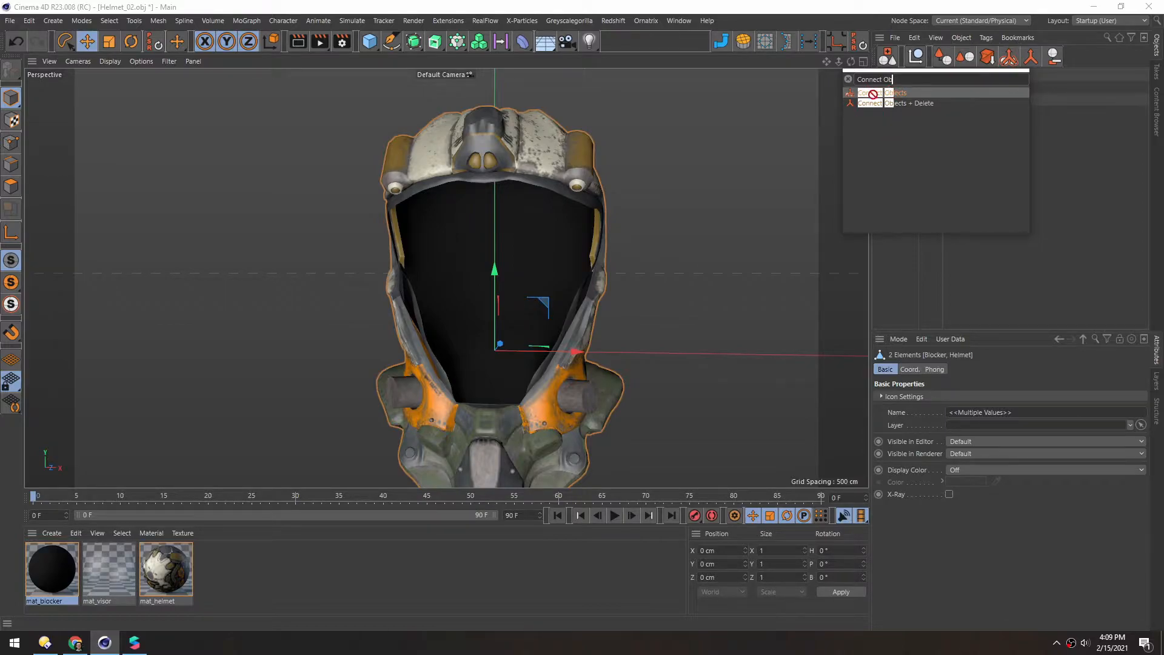
{"action": "left_click_drag", "start_coordinate": [926, 103], "coordinate": [921, 191]}
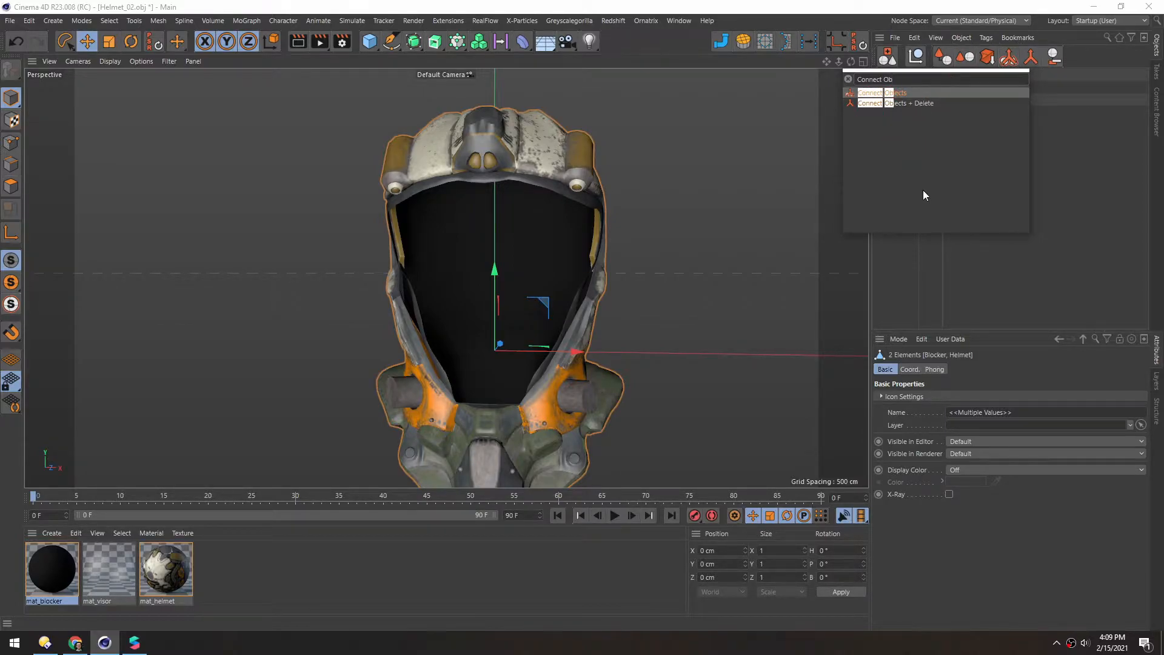
{"action": "key", "text": "Escape"}
Make the Visor object visible again in the editor and the renderer
{"action": "left_click", "coordinate": [903, 88]}
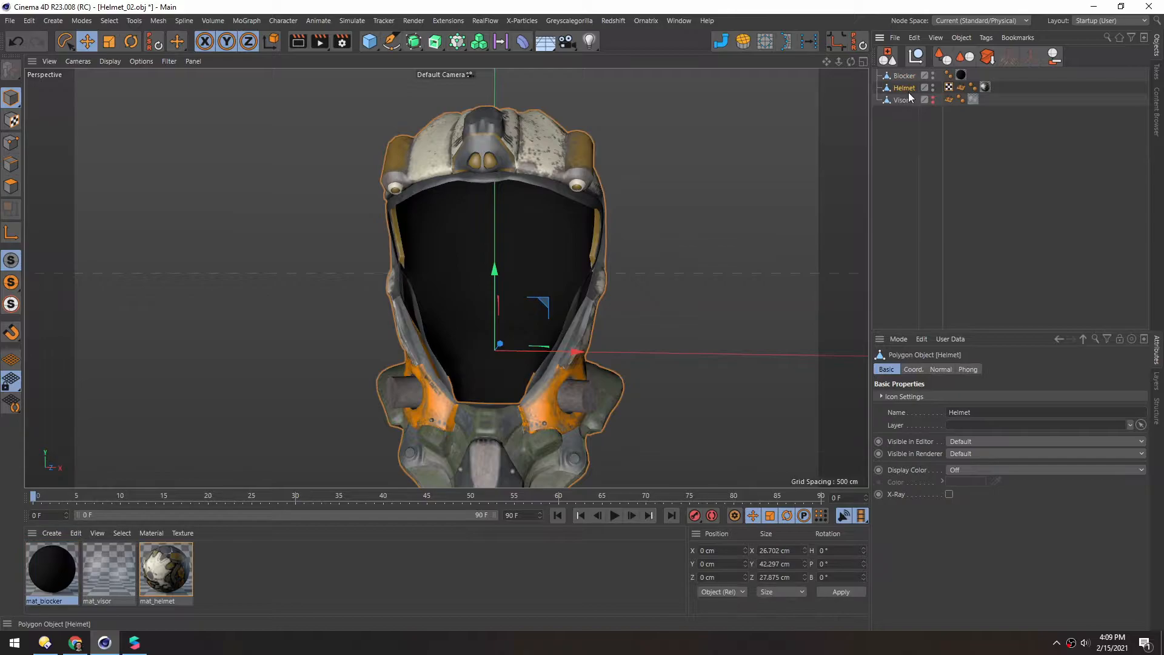
{"action": "left_click", "coordinate": [902, 76]}
{"action": "left_click", "coordinate": [900, 102]}
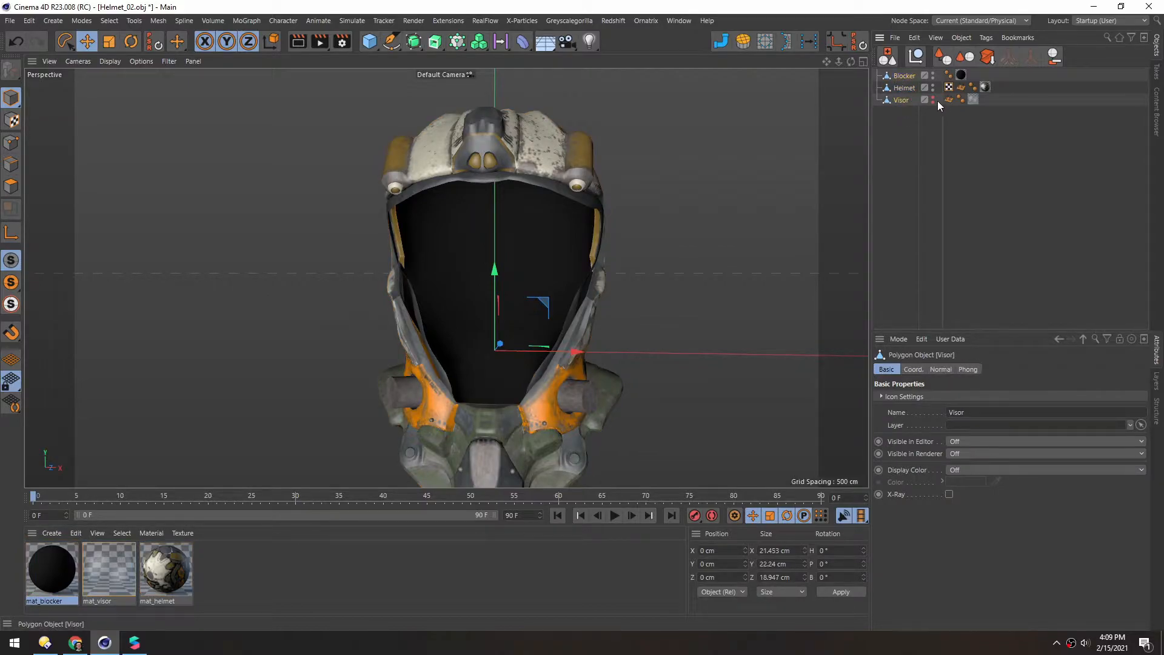
{"action": "left_click", "coordinate": [934, 100], "text": "alt"}
{"action": "left_click_drag", "start_coordinate": [487, 220], "coordinate": [429, 221], "text": "alt"}
{"action": "scroll", "coordinate": [505, 322], "scroll_direction": "down", "scroll_amount": 3}
{"action": "middle_click_drag", "start_coordinate": [527, 335], "coordinate": [482, 233], "text": "alt"}
{"action": "left_click_drag", "start_coordinate": [482, 237], "coordinate": [470, 239], "text": "alt"}
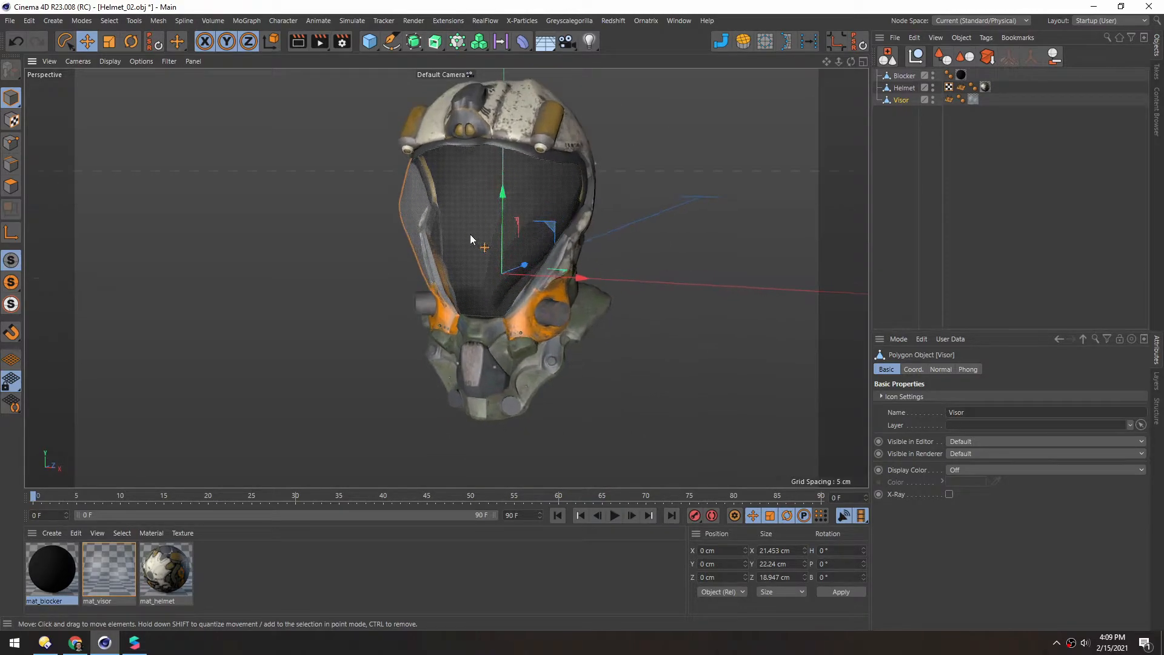
Deselect the visor and save the scene as Helmet_001.c4d
{"action": "middle_click_drag", "start_coordinate": [470, 239], "coordinate": [460, 252], "text": "alt"}
{"action": "scroll", "coordinate": [505, 294], "scroll_direction": "up", "scroll_amount": 1}
{"action": "left_click", "coordinate": [268, 252]}
{"action": "left_click_drag", "start_coordinate": [470, 333], "coordinate": [444, 325], "text": "alt"}
{"action": "left_click", "coordinate": [8, 22]}
{"action": "left_click", "coordinate": [31, 145]}
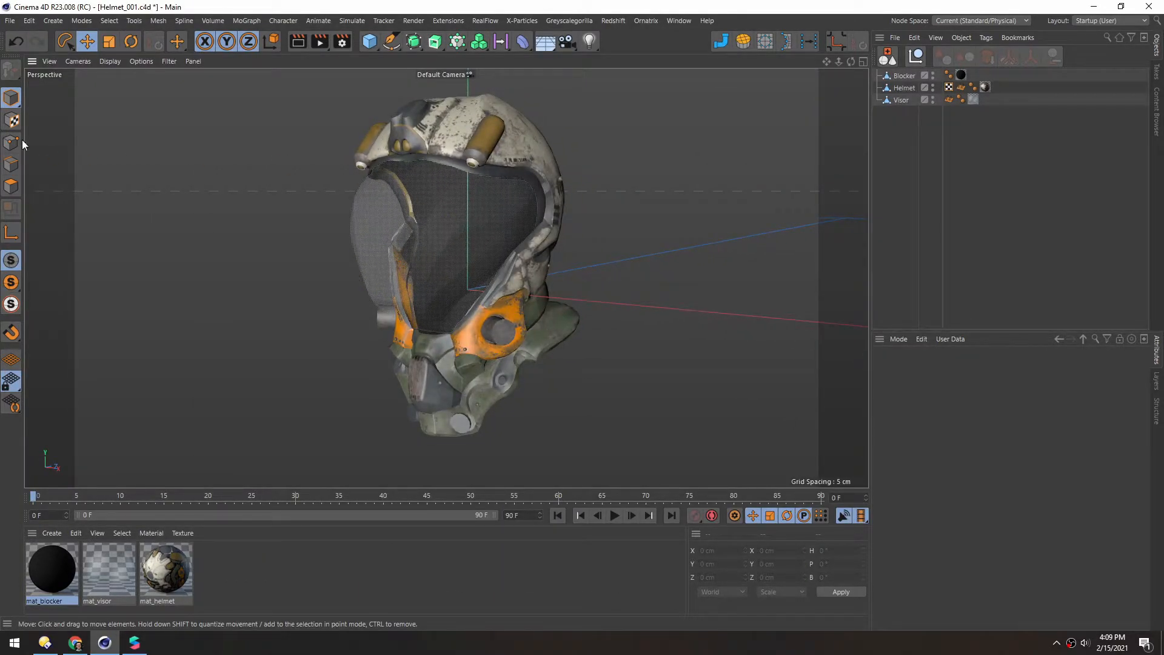
Start an FBX export of the helmet scene and accept the export settings
{"action": "left_click", "coordinate": [10, 20]}
{"action": "mouse_move", "coordinate": [108, 263]}
{"action": "left_click", "coordinate": [200, 368]}
{"action": "left_click_drag", "start_coordinate": [175, 215], "coordinate": [653, 171]}
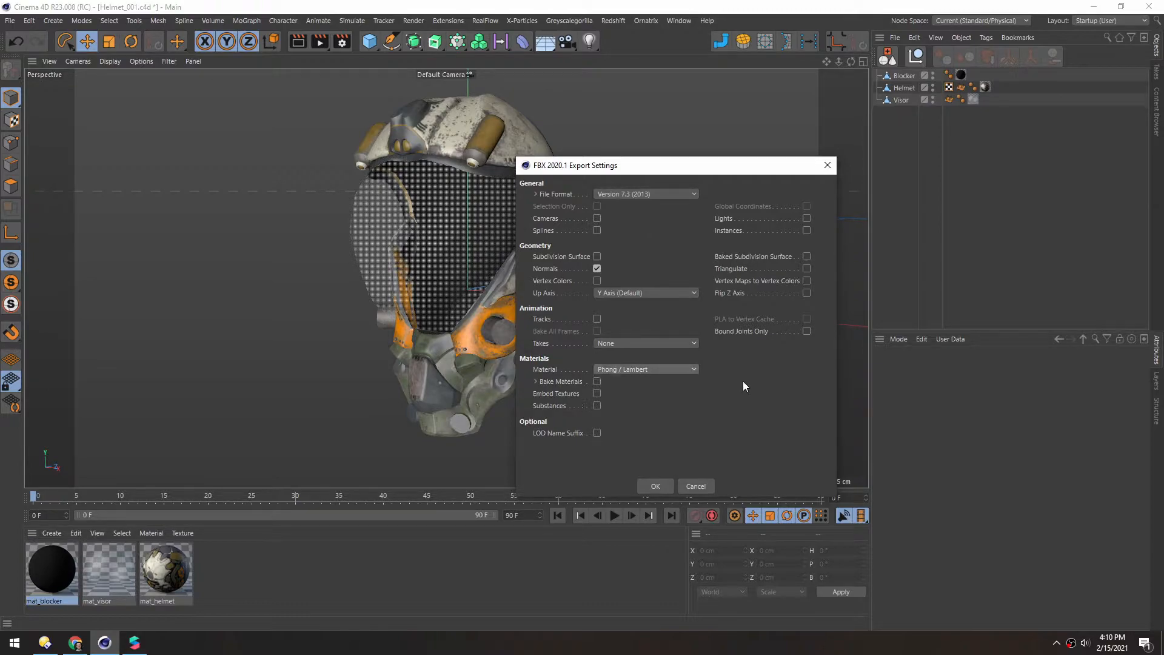
{"action": "left_click", "coordinate": [667, 487]}
Create a folder named exports inside the Helmet folder and save the FBX there as Helmet_001.fbx
{"action": "right_click", "coordinate": [517, 346]}
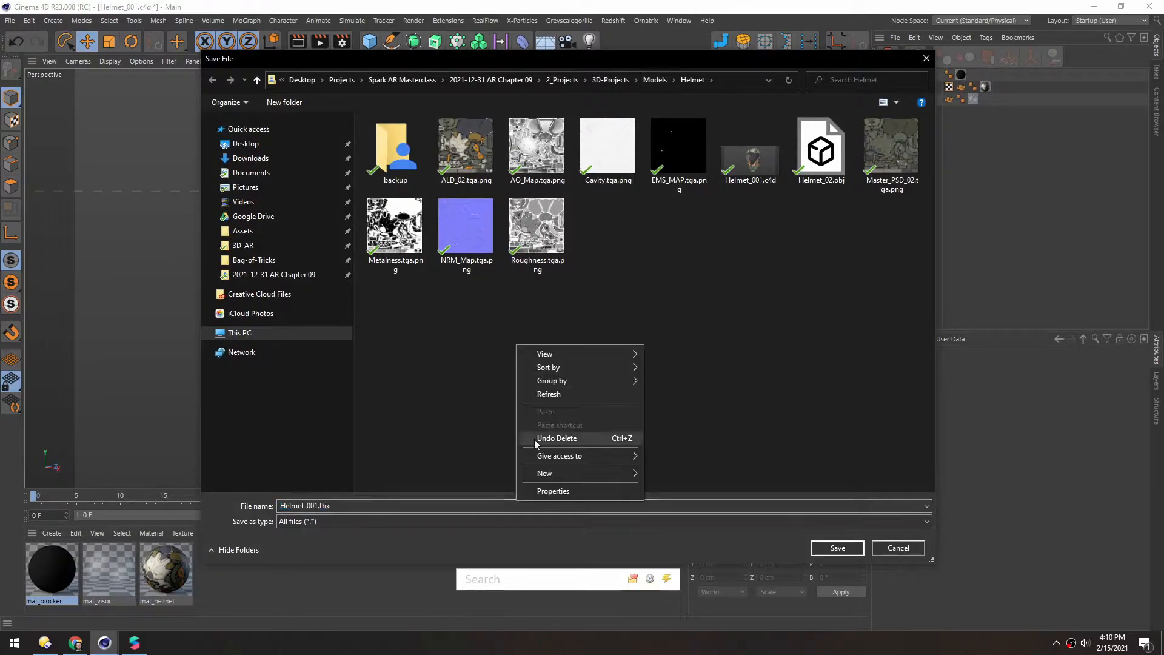
{"action": "mouse_move", "coordinate": [544, 473]}
{"action": "left_click", "coordinate": [670, 478]}
{"action": "type", "text": "exports"}
{"action": "key", "text": "Return"}
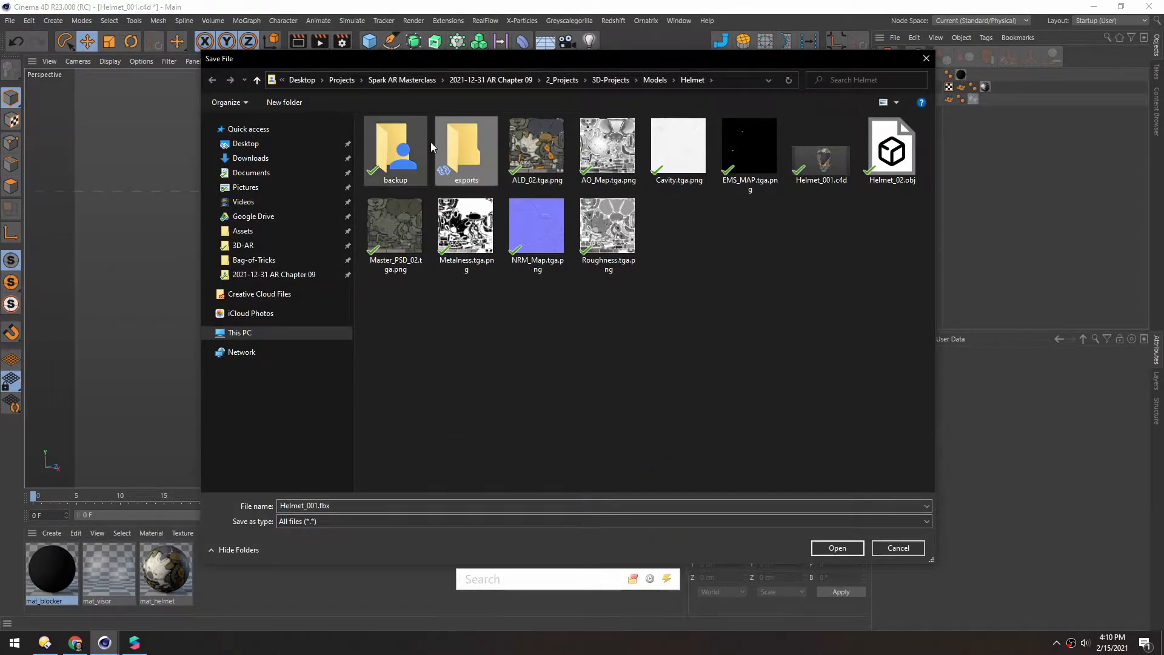
{"action": "key", "text": "Return"}
{"action": "key", "text": "Return"}
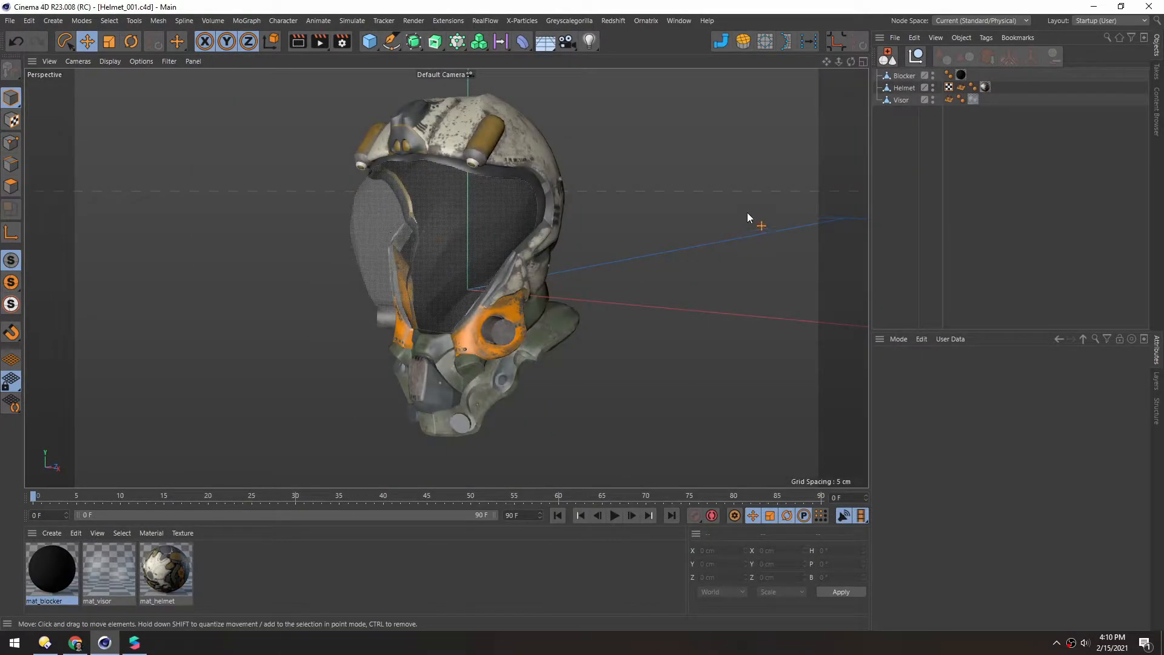
Switch to the Space-Suit_001 project in Spark AR and examine the Body object and its emission, normal and diffuse textures
{"action": "left_click", "coordinate": [1093, 7]}
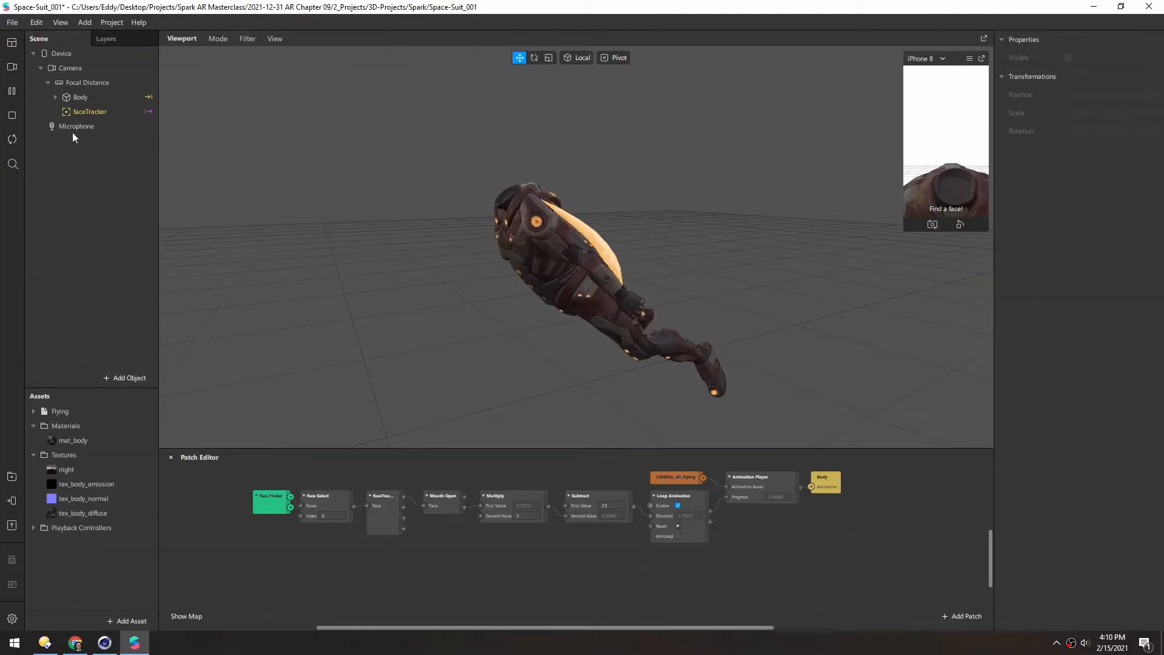
{"action": "left_click", "coordinate": [73, 96]}
{"action": "left_click_drag", "start_coordinate": [401, 244], "coordinate": [559, 253], "text": "alt"}
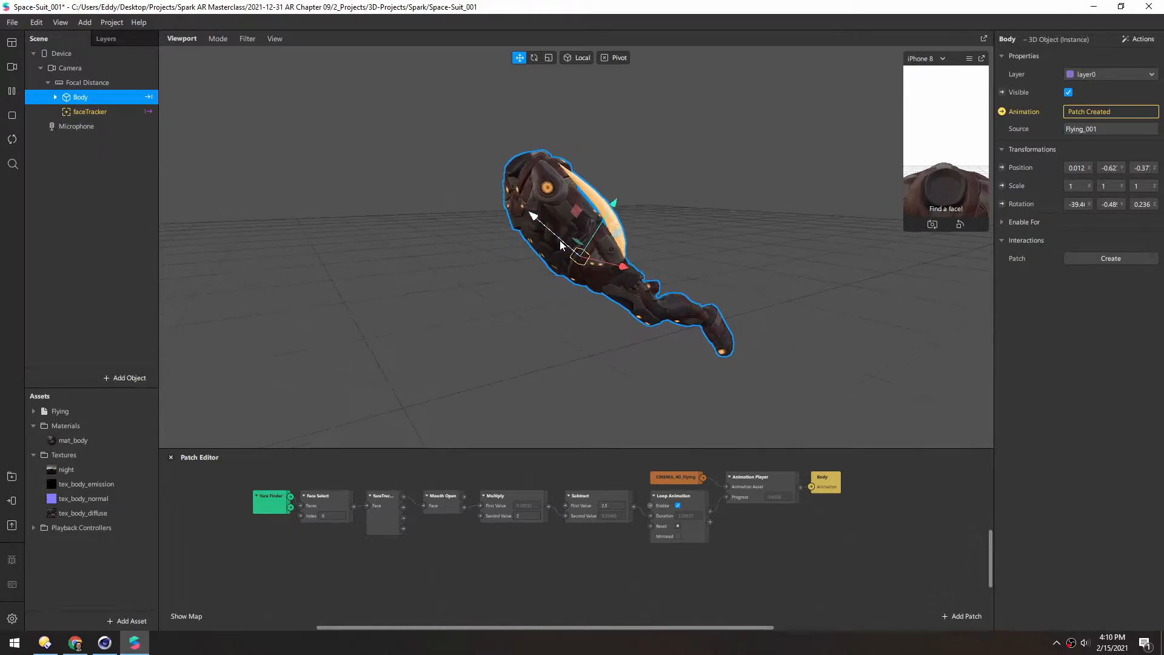
{"action": "left_click", "coordinate": [84, 482]}
{"action": "left_click", "coordinate": [88, 511], "text": "shift"}
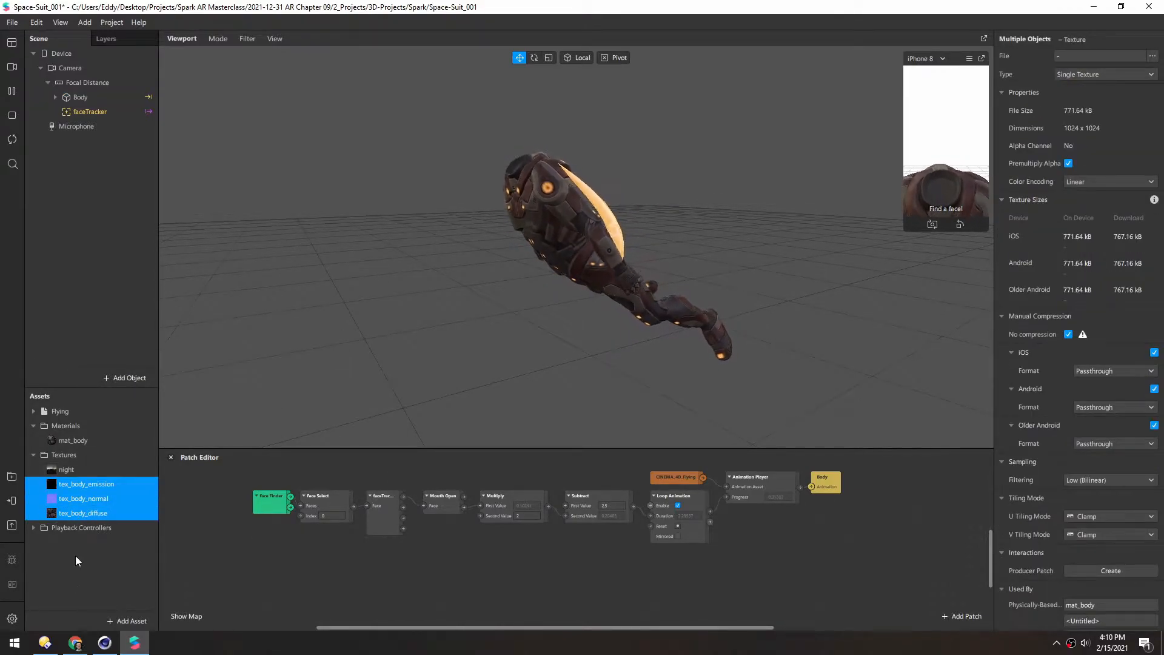
{"action": "left_click", "coordinate": [63, 509]}
{"action": "left_click", "coordinate": [66, 486]}
{"action": "left_click", "coordinate": [69, 498]}
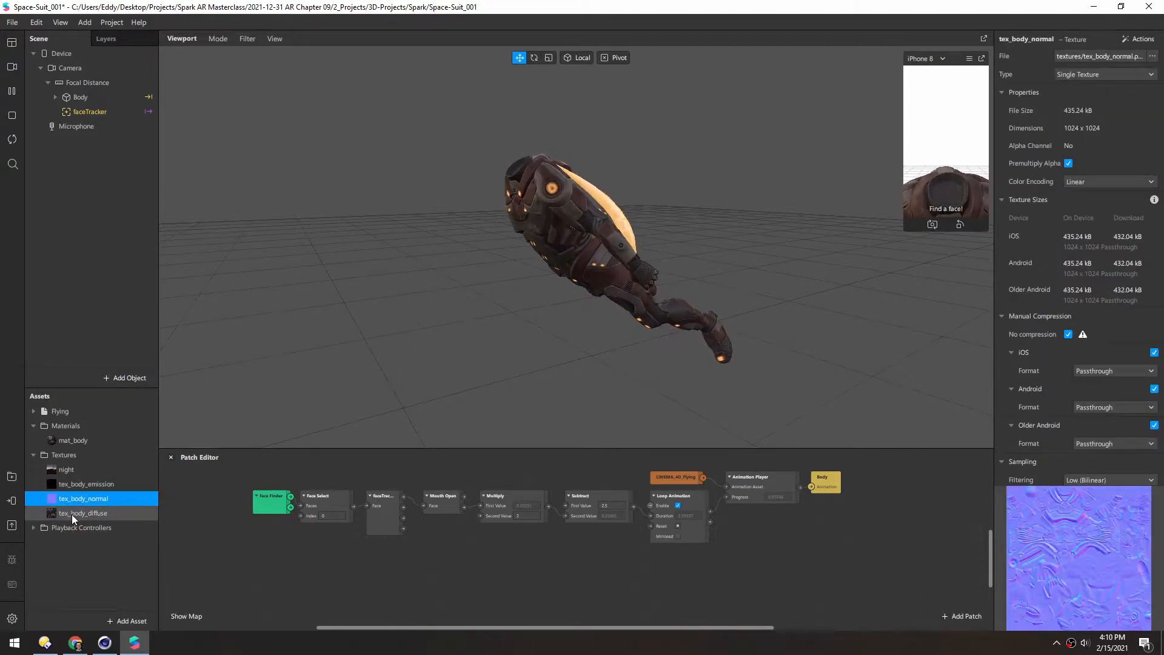
{"action": "left_click", "coordinate": [71, 514]}
{"action": "left_click", "coordinate": [69, 570]}
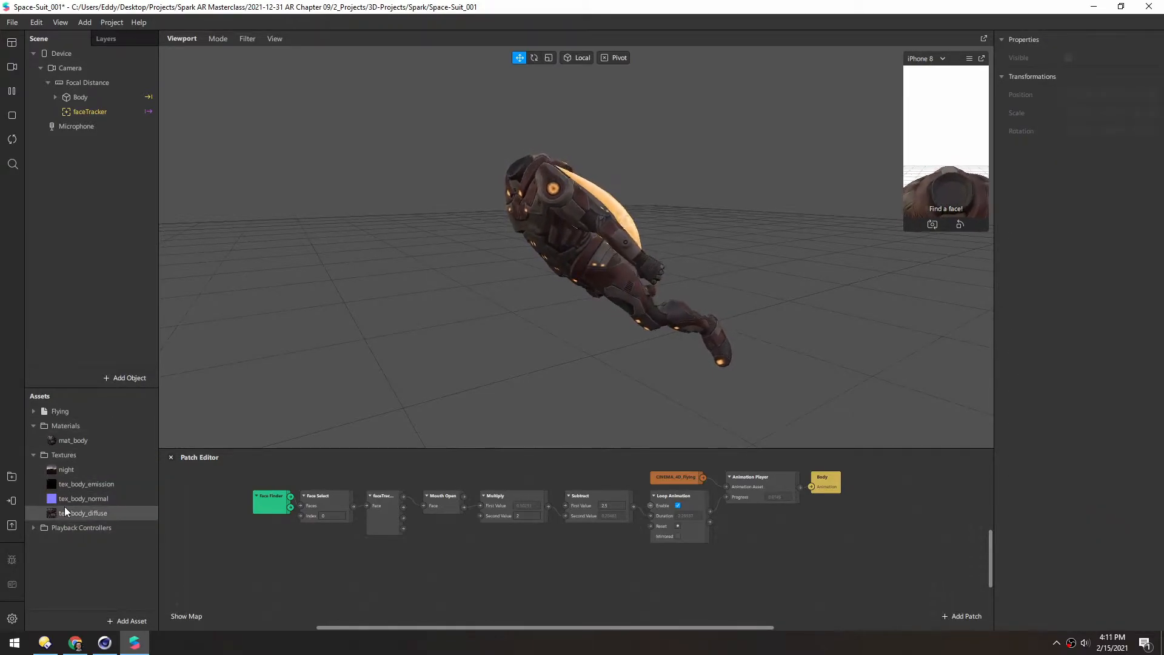
Switch to the file manager's Helmet folder and examine the color texture ALD_02.tga.png fitted to the window
{"action": "left_click", "coordinate": [54, 641]}
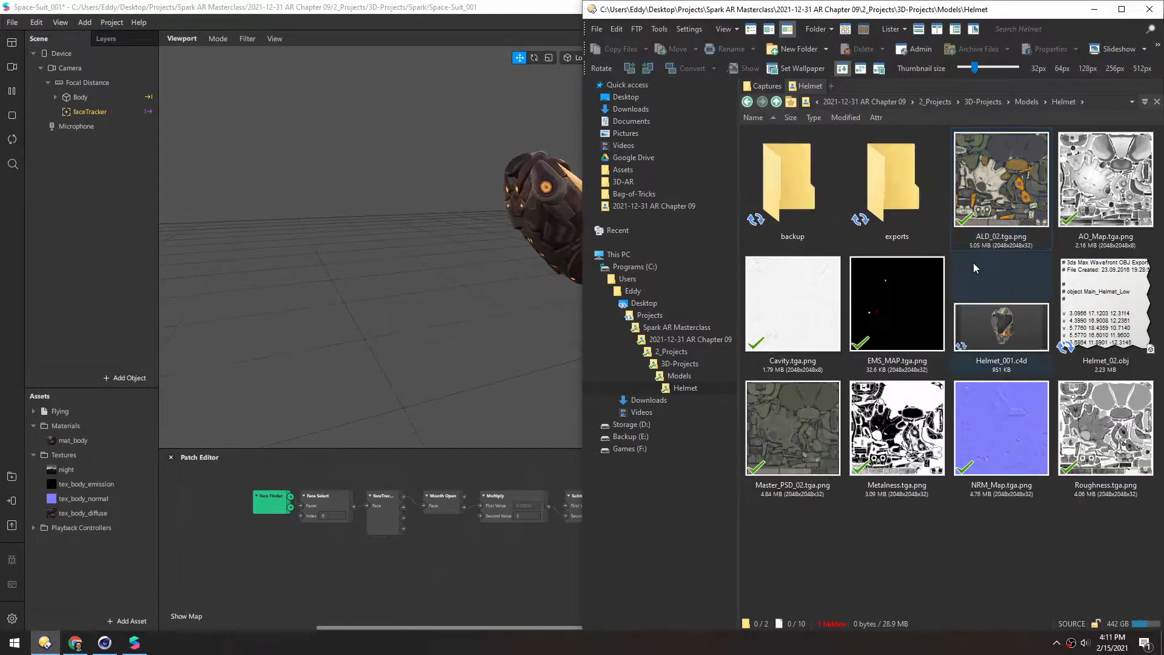
{"action": "double_click", "coordinate": [988, 182]}
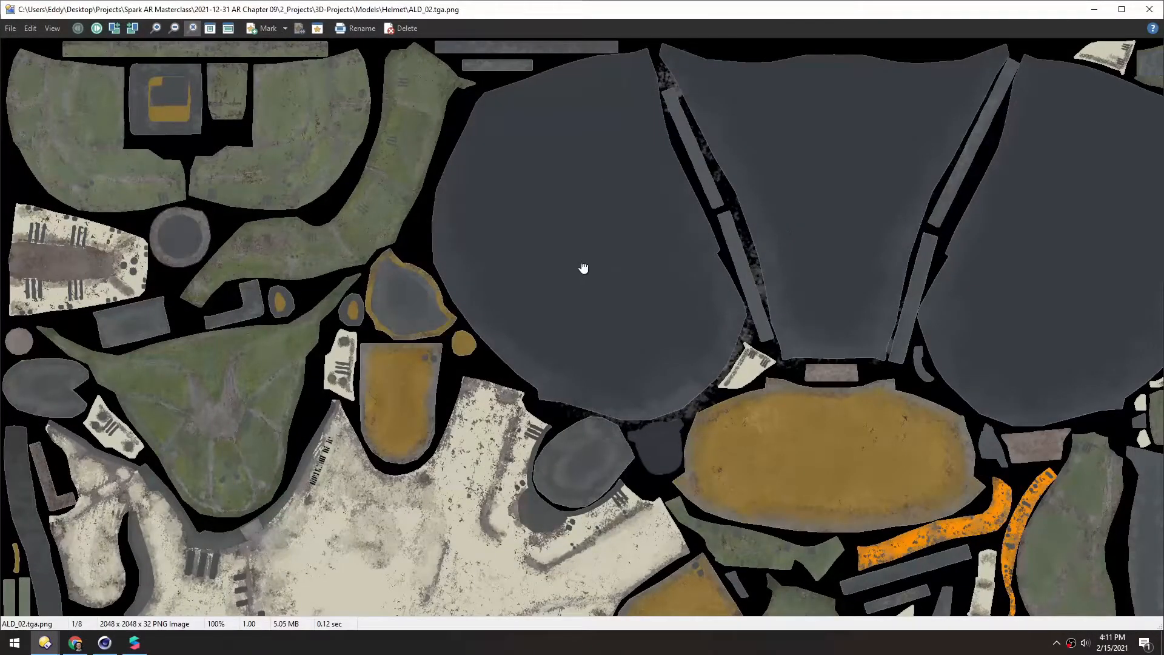
{"action": "left_click", "coordinate": [583, 268]}
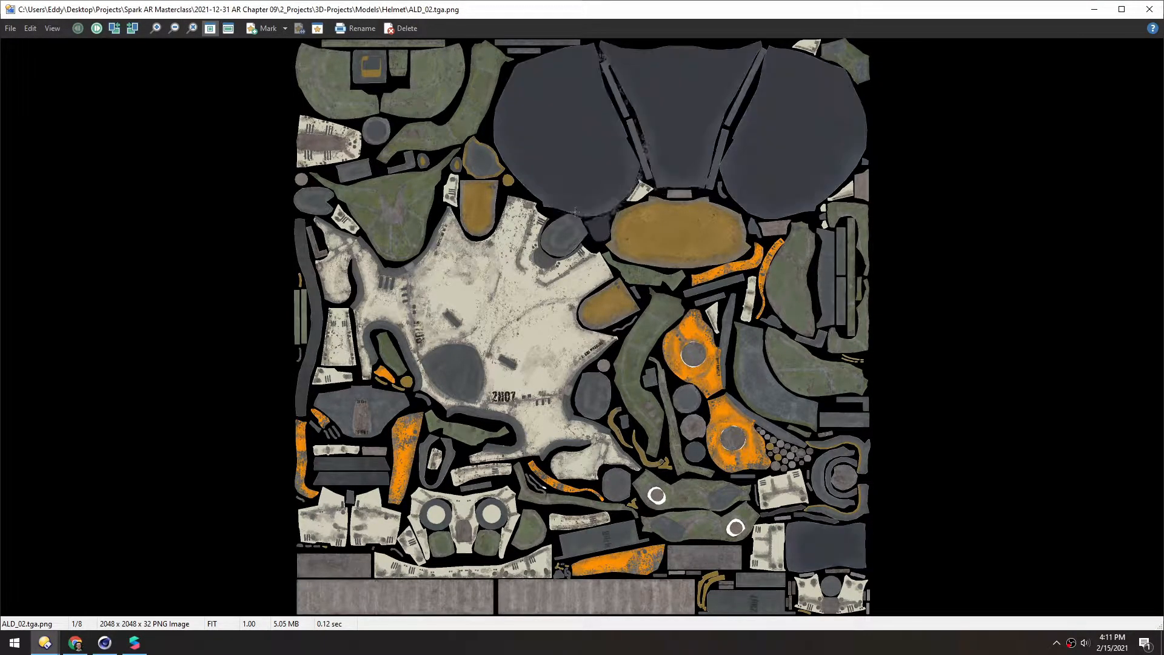
{"action": "left_click", "coordinate": [542, 131]}
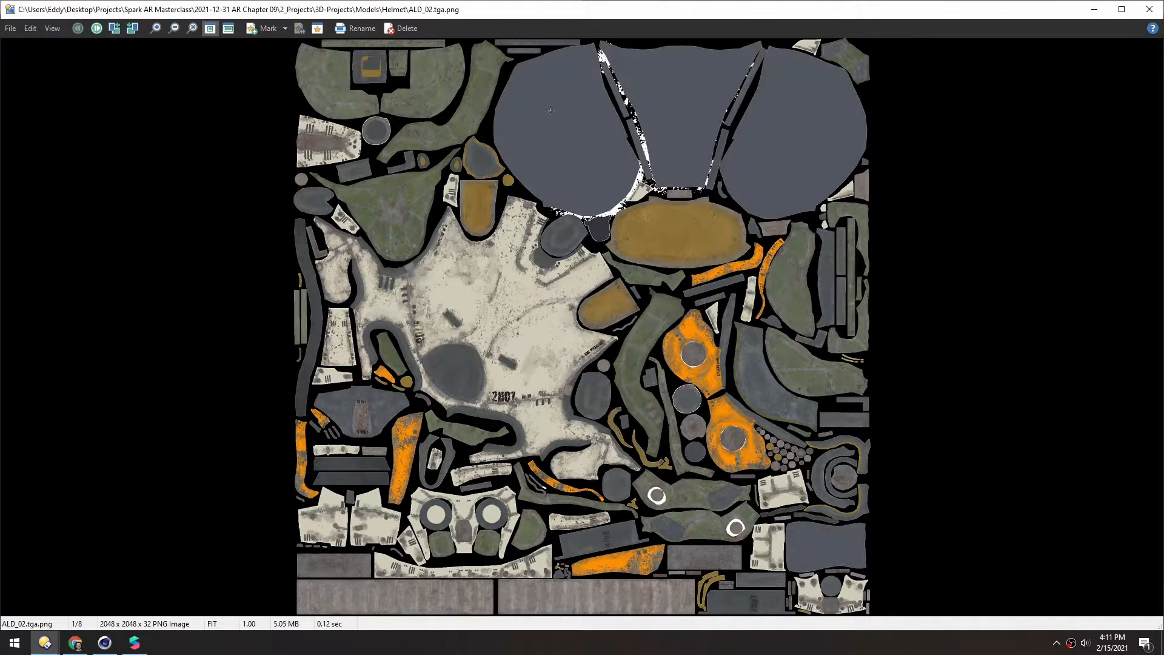
{"action": "left_click_drag", "start_coordinate": [569, 189], "coordinate": [577, 181]}
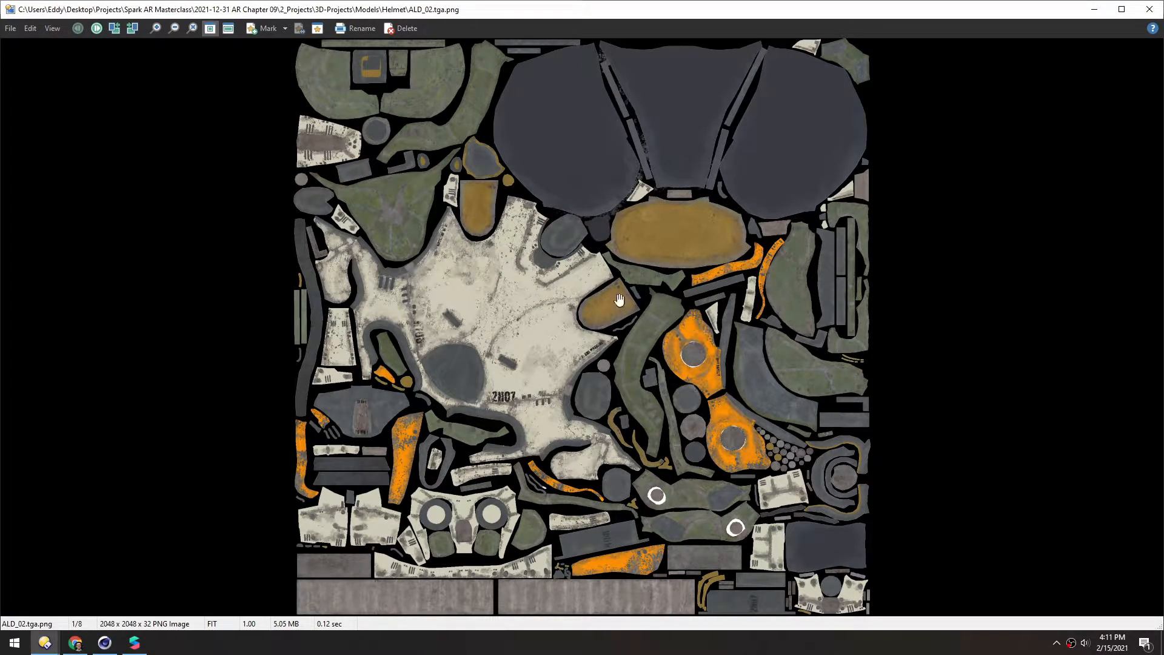
{"action": "left_click", "coordinate": [1150, 10]}
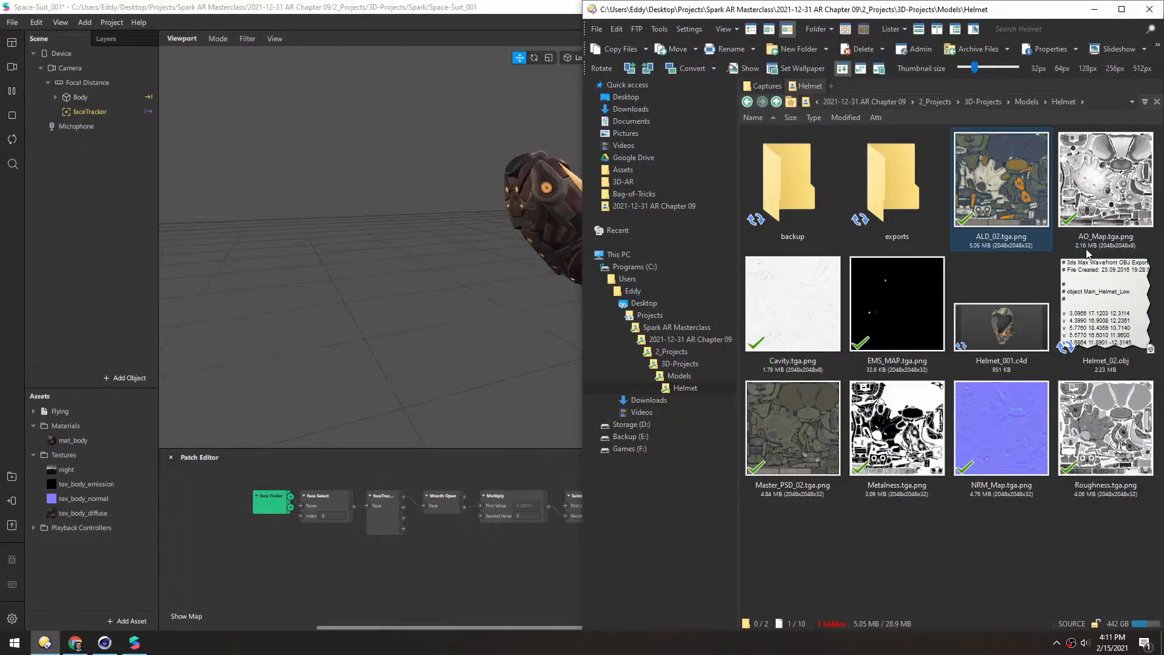
Preview the ambient occlusion, cavity and emission textures AO_Map.tga.png, Cavity.tga.png and EMS_MAP.tga.png one by one
{"action": "double_click", "coordinate": [1085, 204]}
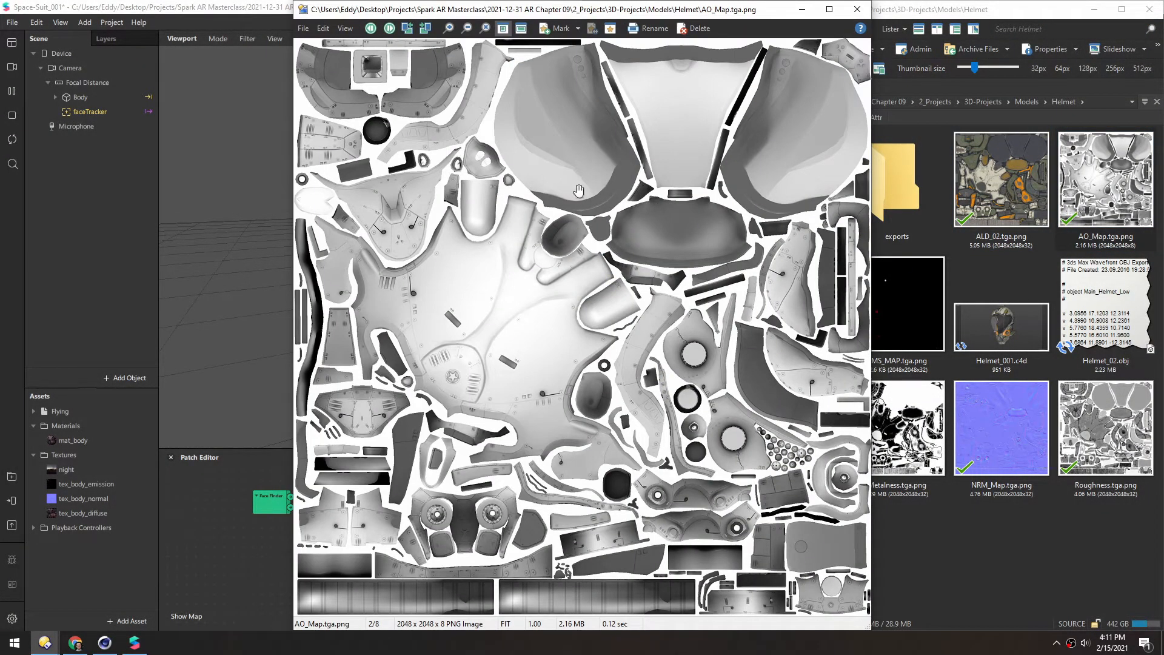
{"action": "left_click", "coordinate": [855, 9]}
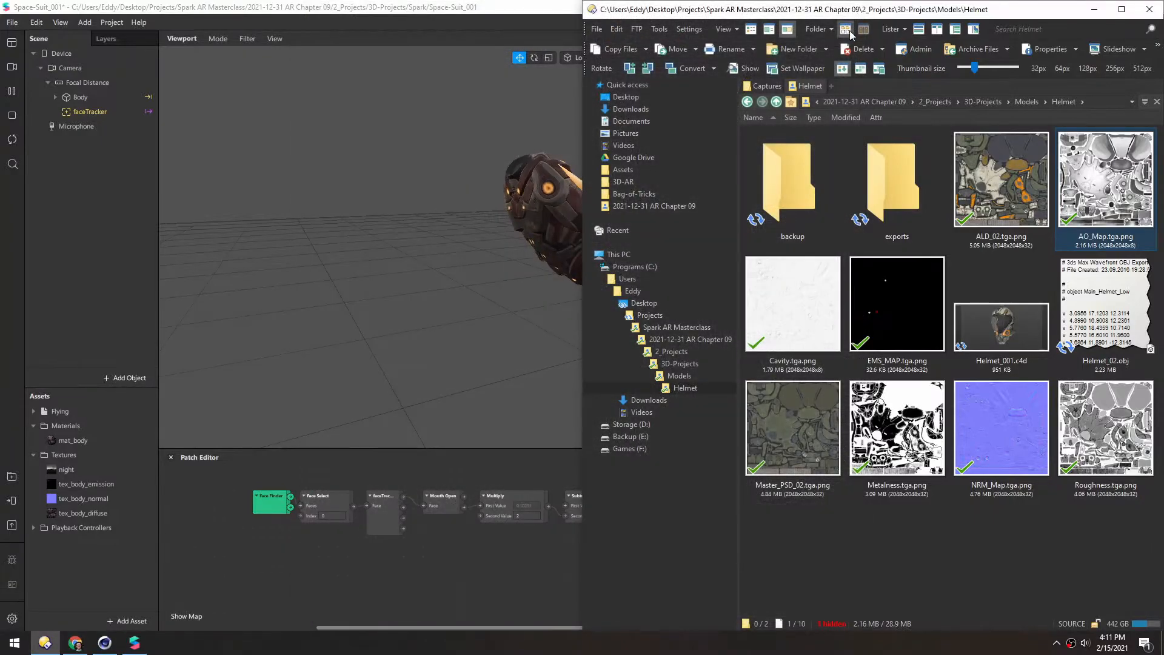
{"action": "left_click", "coordinate": [809, 310]}
{"action": "double_click", "coordinate": [809, 310]}
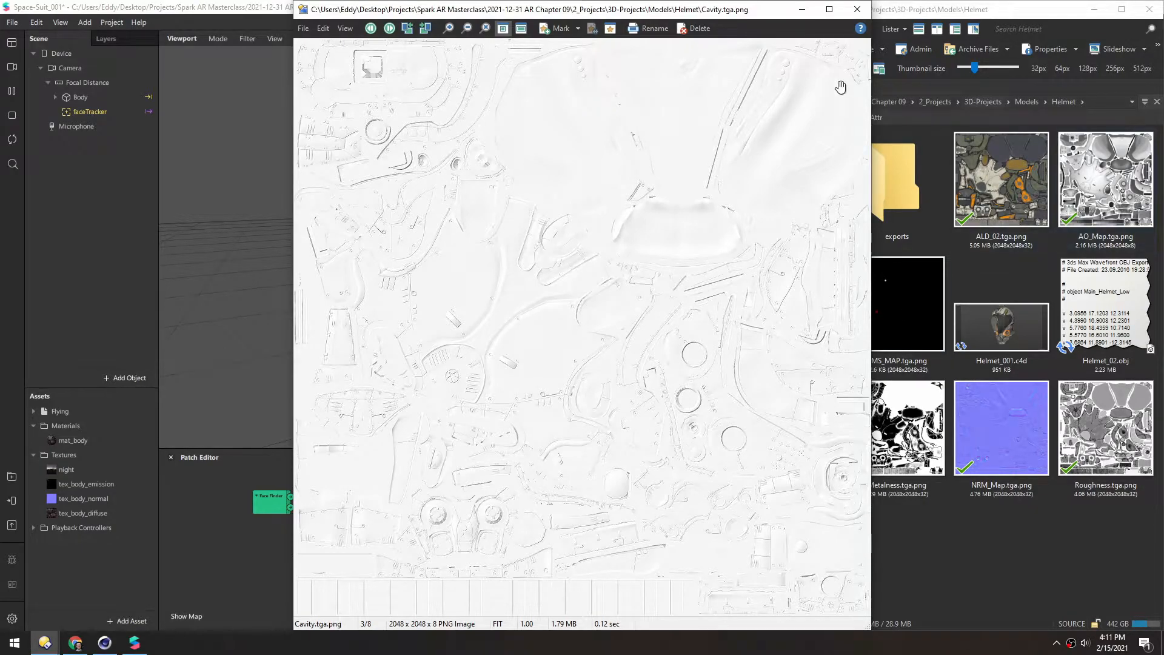
{"action": "left_click", "coordinate": [856, 9]}
{"action": "left_click", "coordinate": [892, 293]}
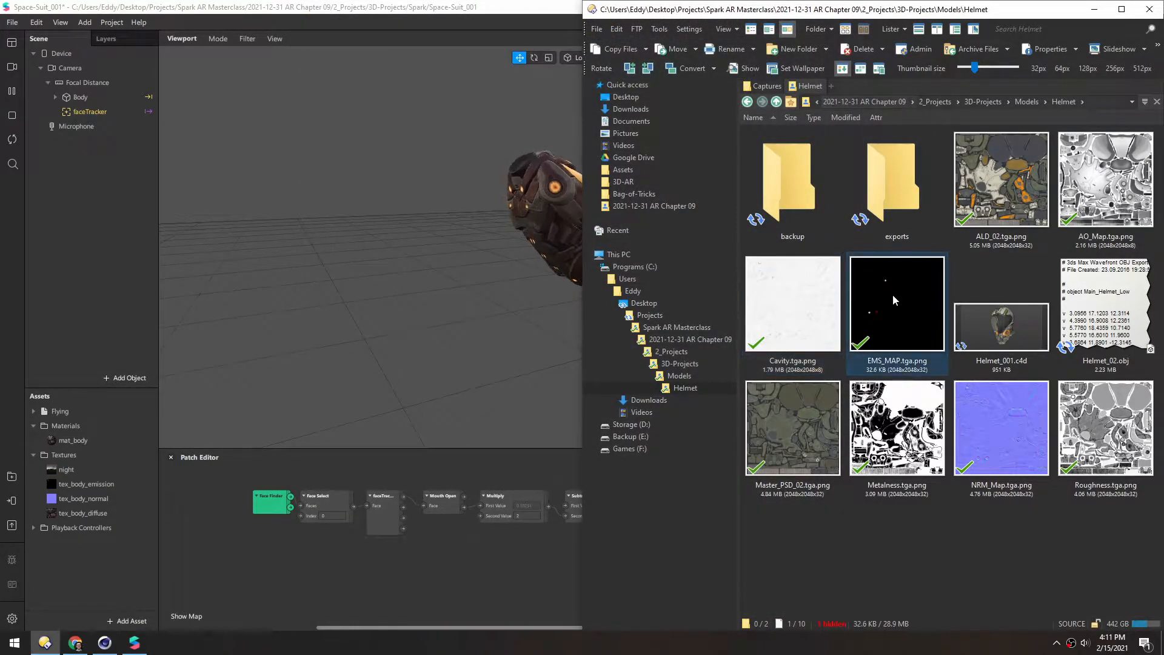
{"action": "double_click", "coordinate": [893, 294]}
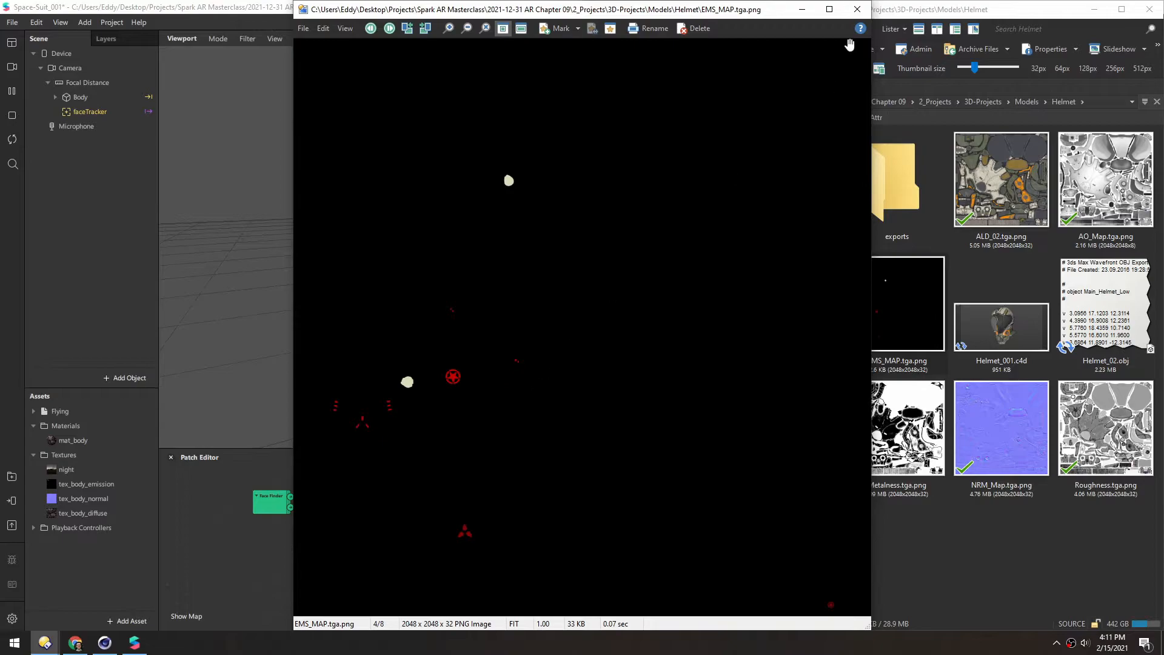
{"action": "left_click", "coordinate": [857, 9]}
Preview the textures Master_PSD_02.tga.png, Metalness.tga.png, NRM_Map.tga.png and Roughness.tga.png one by one
{"action": "double_click", "coordinate": [787, 430]}
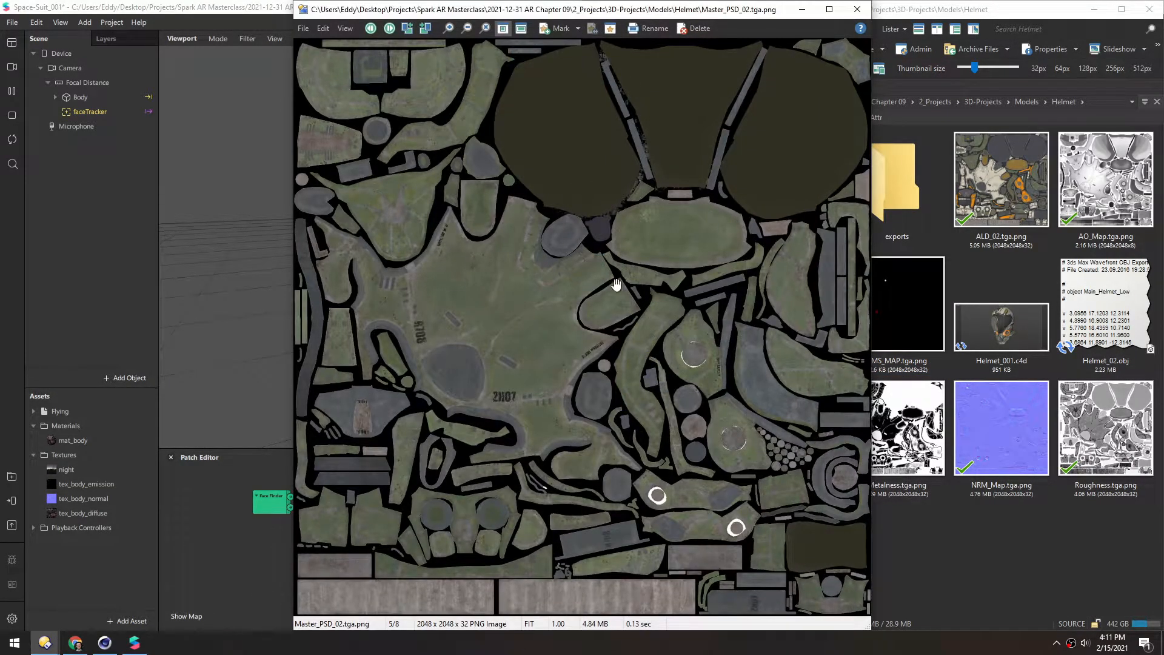
{"action": "left_click", "coordinate": [857, 9]}
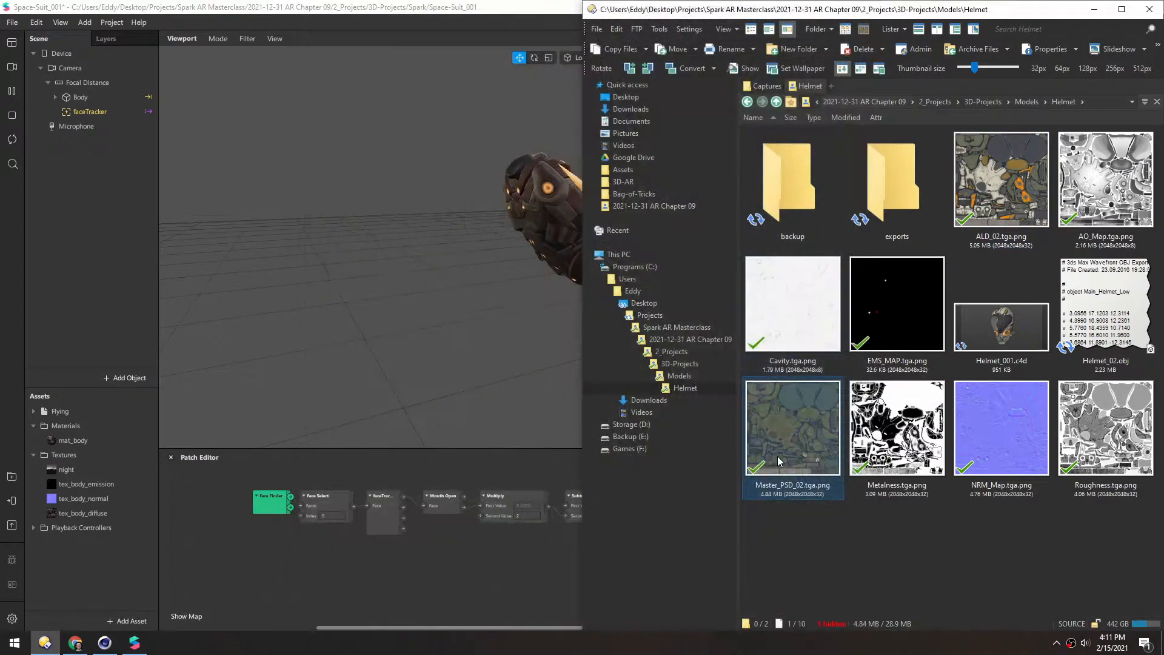
{"action": "double_click", "coordinate": [887, 434]}
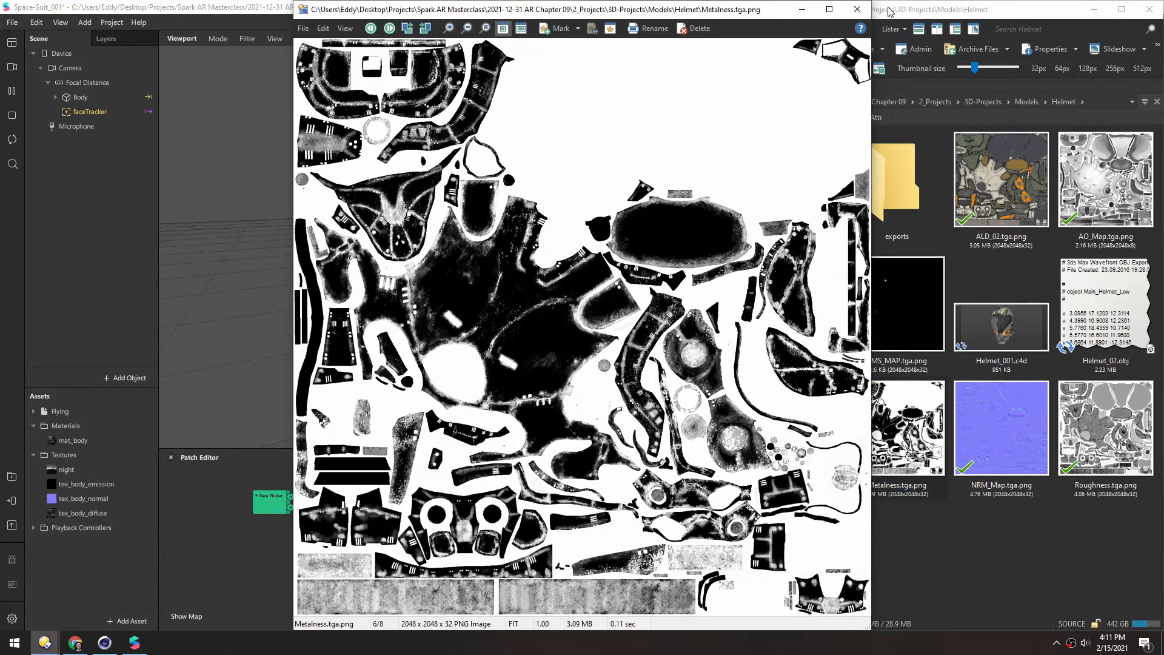
{"action": "left_click", "coordinate": [857, 9]}
{"action": "double_click", "coordinate": [1017, 428]}
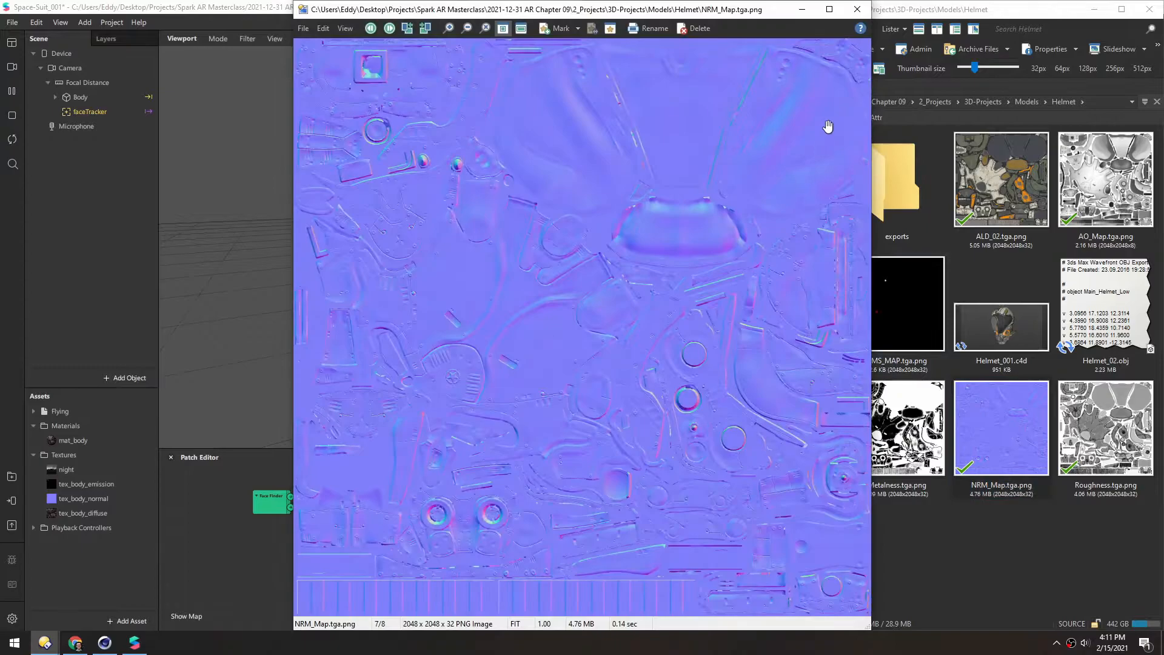
{"action": "left_click", "coordinate": [857, 9]}
{"action": "double_click", "coordinate": [1106, 428]}
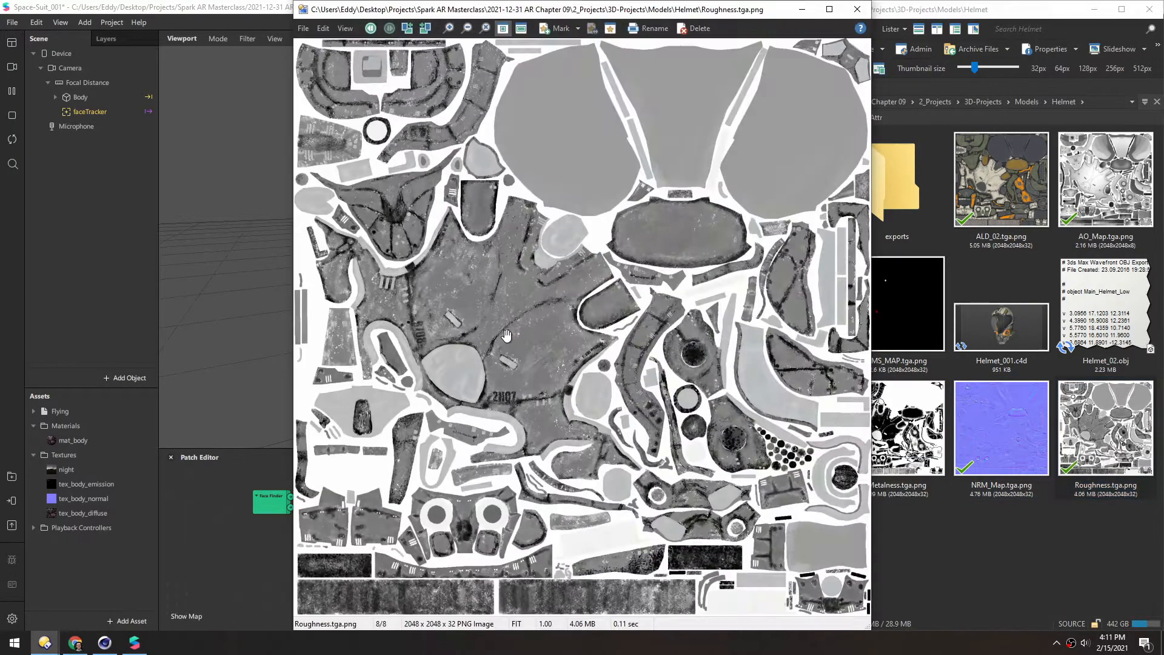
{"action": "left_click", "coordinate": [857, 9]}
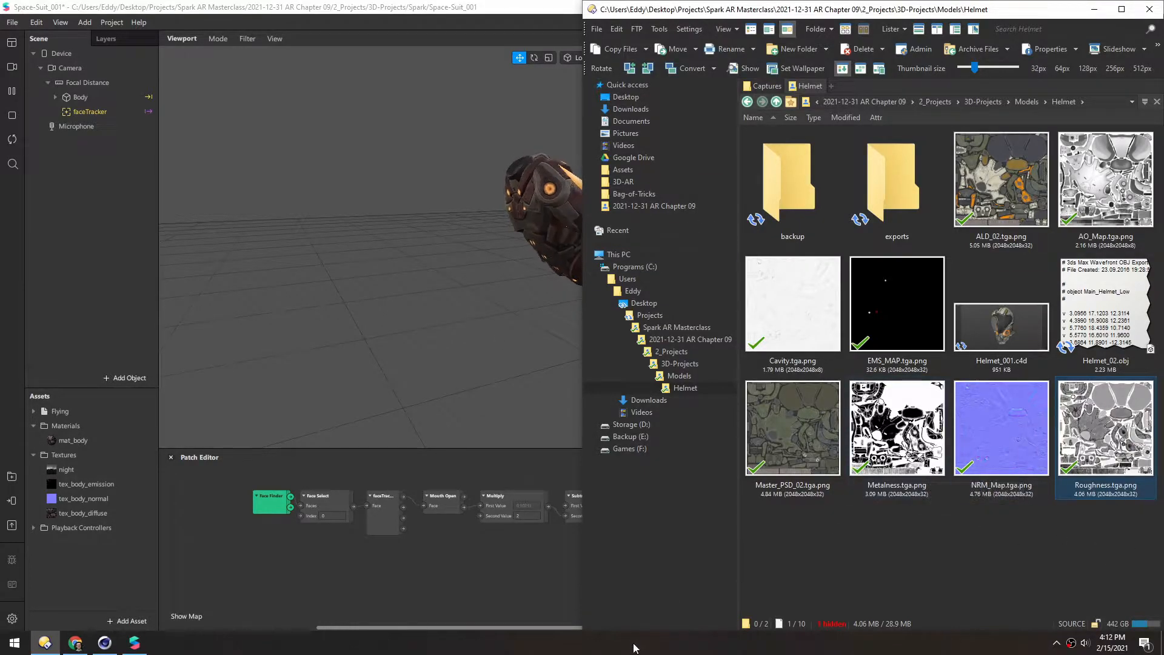
Create a folder named crushed inside the Helmet folder
{"action": "right_click", "coordinate": [847, 527]}
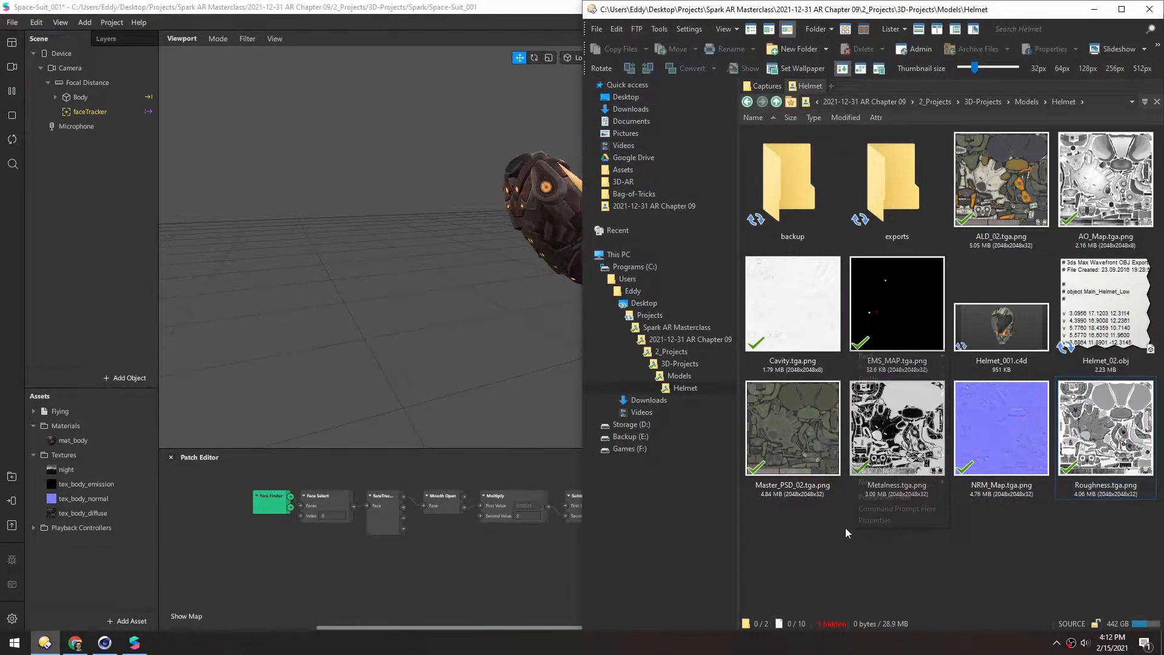
{"action": "left_click", "coordinate": [973, 482]}
{"action": "type", "text": "crushed"}
{"action": "key", "text": "Return"}
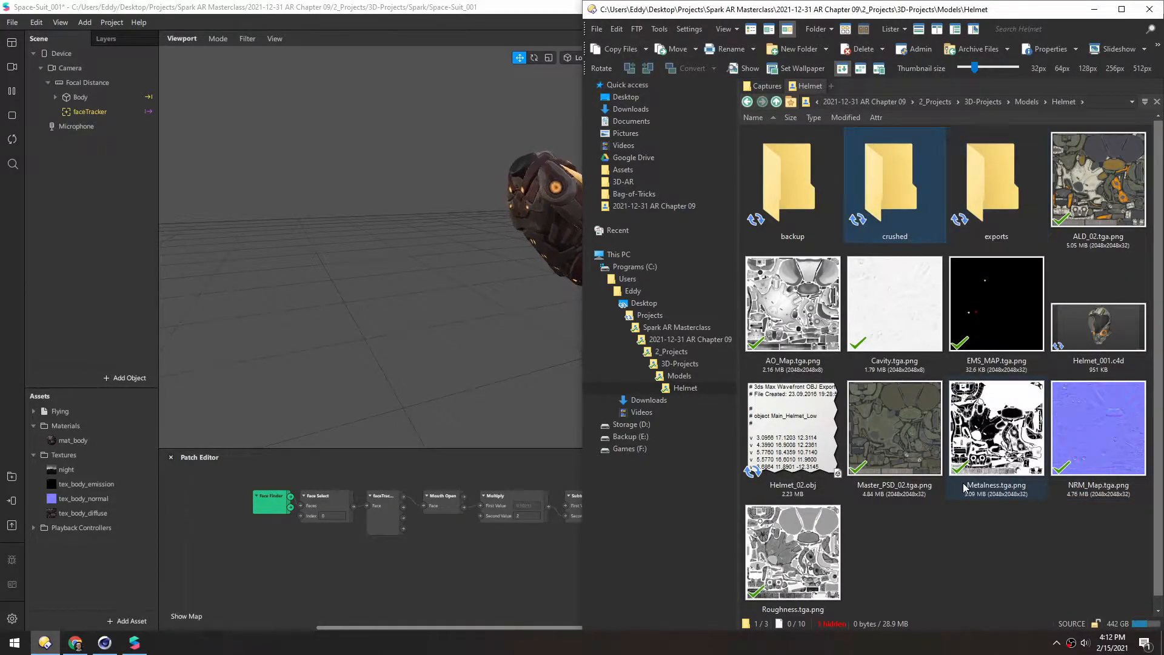
Switch to Crushee and add the textures ALD_02.tga.png, EMS_MAP.tga.png and NRM_Map.tga.png from the Helmet folder
{"action": "left_click", "coordinate": [15, 643]}
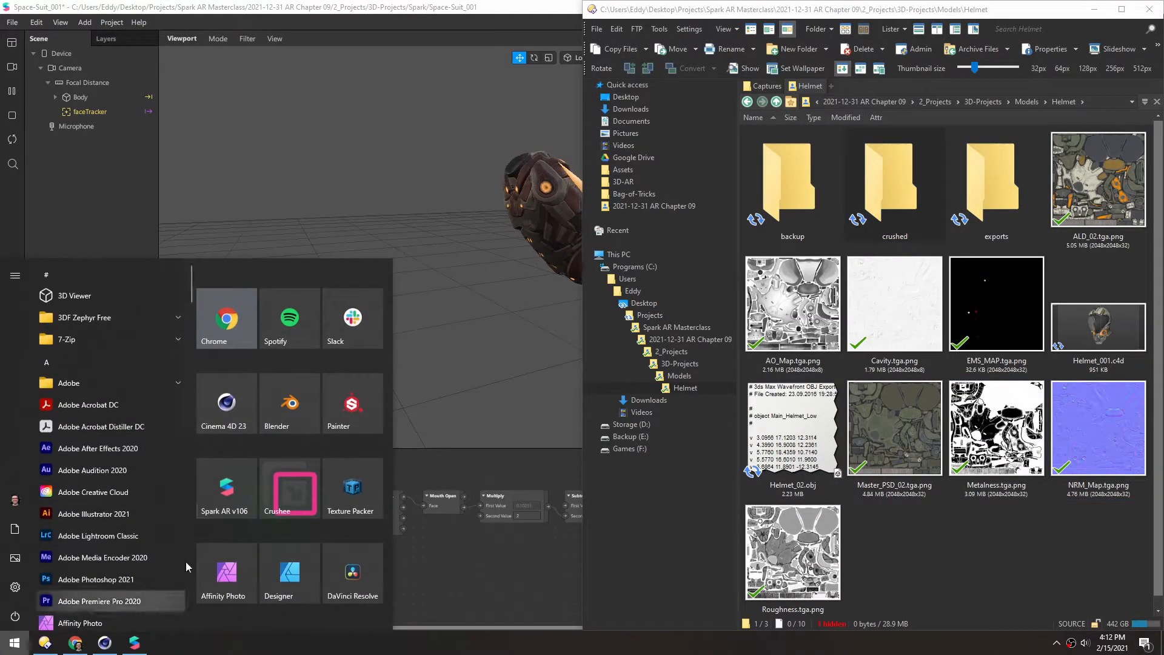
{"action": "left_click", "coordinate": [282, 492]}
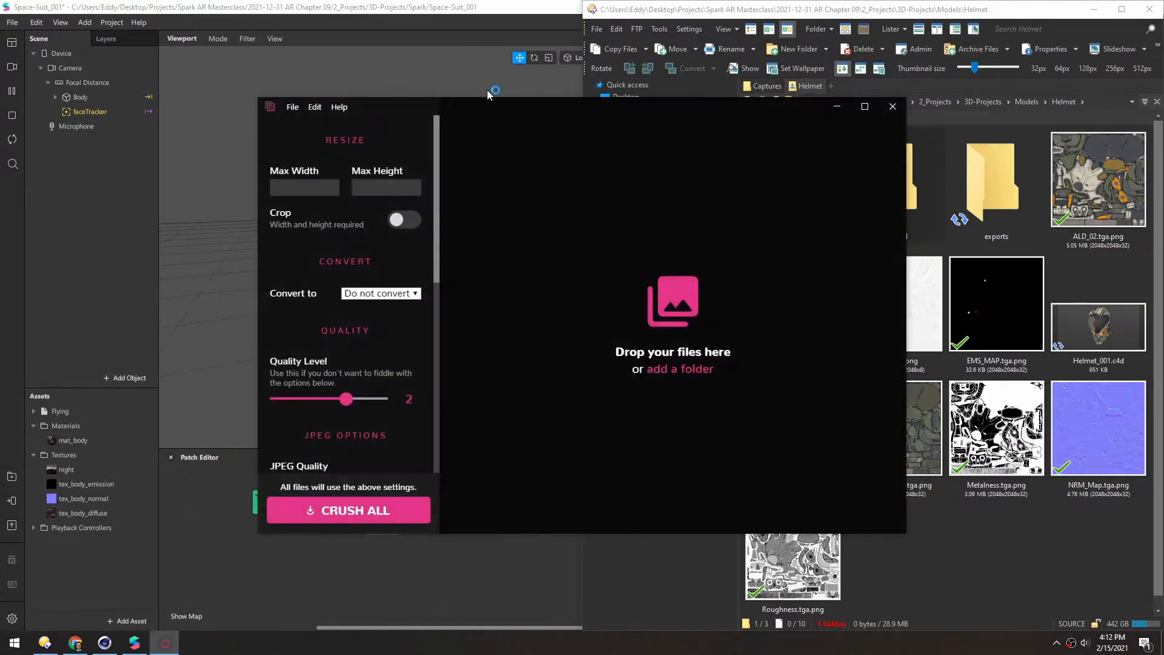
{"action": "left_click_drag", "start_coordinate": [494, 110], "coordinate": [2, 206]}
{"action": "left_click_drag", "start_coordinate": [1069, 203], "coordinate": [388, 206]}
{"action": "left_click_drag", "start_coordinate": [997, 303], "coordinate": [322, 262]}
{"action": "left_click_drag", "start_coordinate": [1101, 436], "coordinate": [386, 317]}
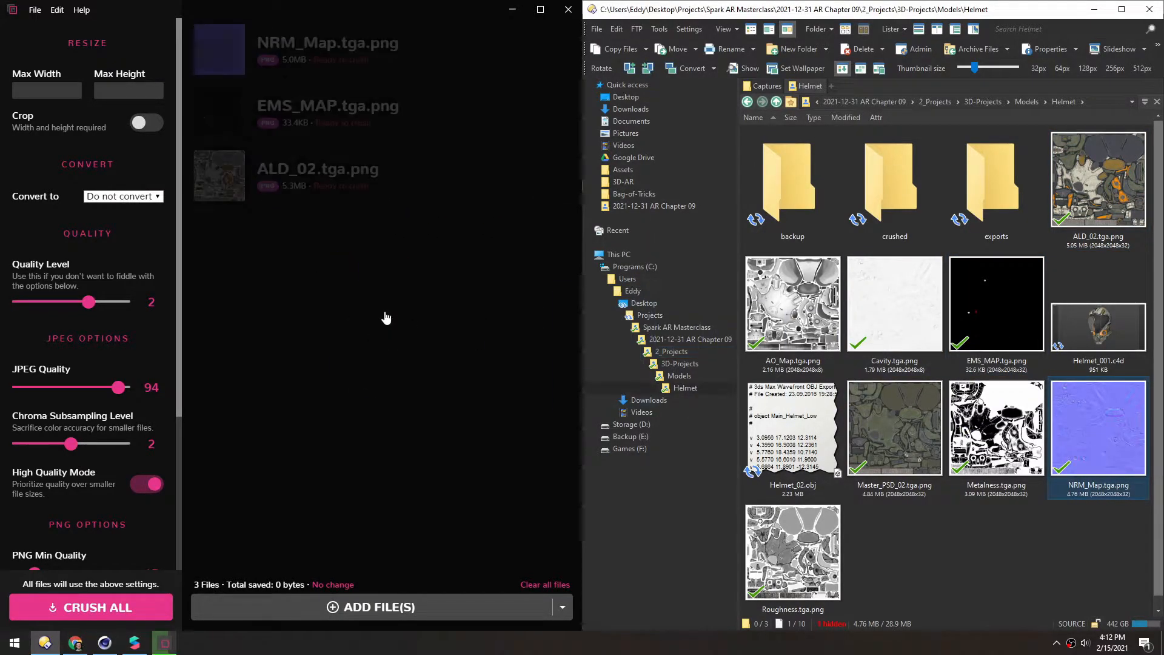
Set the crushing options to convert the files to JPEG at quality level 1
{"action": "left_click", "coordinate": [123, 196]}
{"action": "left_click", "coordinate": [117, 212]}
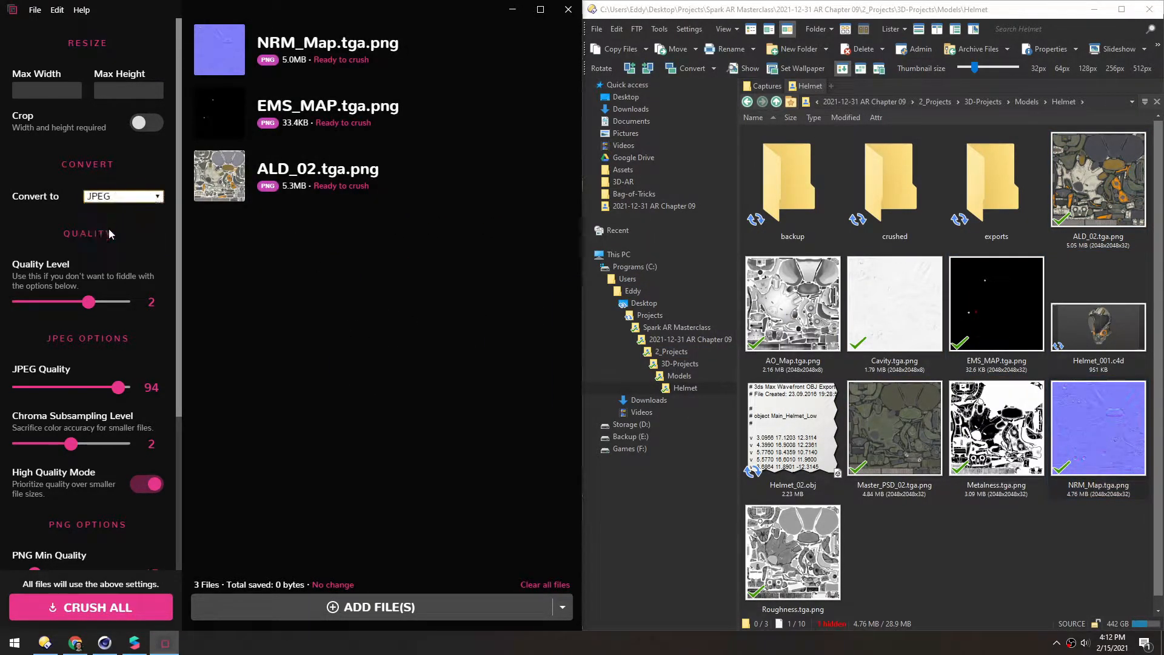
{"action": "left_click_drag", "start_coordinate": [89, 305], "coordinate": [63, 309]}
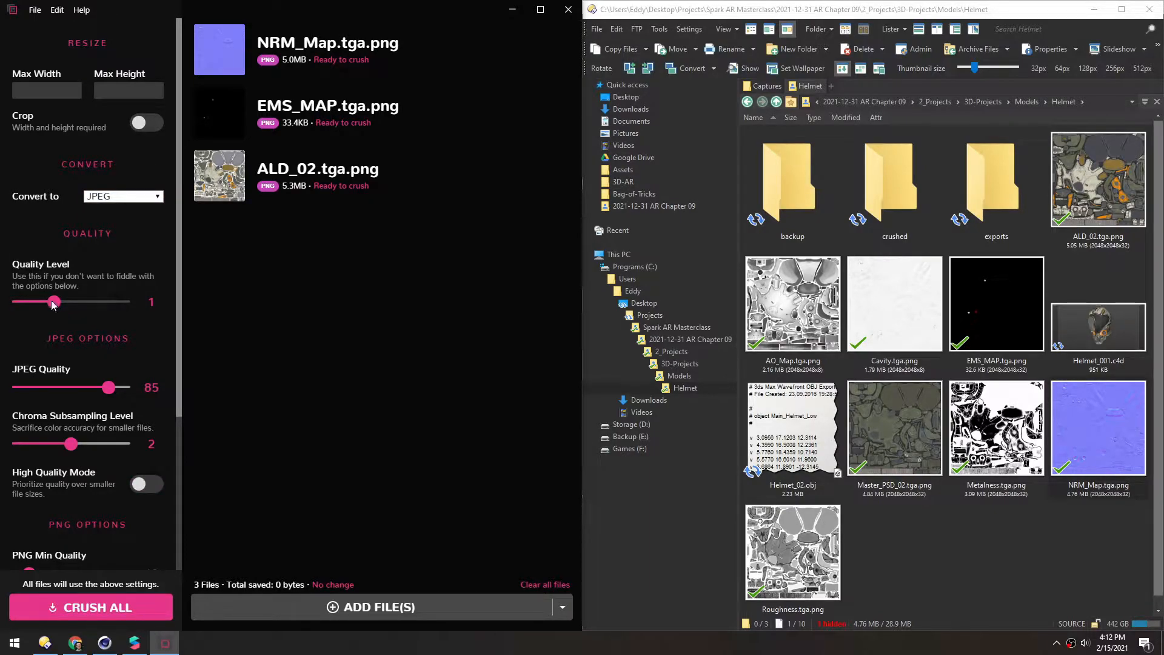
Limit the output to a maximum width and height of 1024 and crush all three textures
{"action": "left_click", "coordinate": [44, 92]}
{"action": "type", "text": "1024"}
{"action": "key", "text": "Tab"}
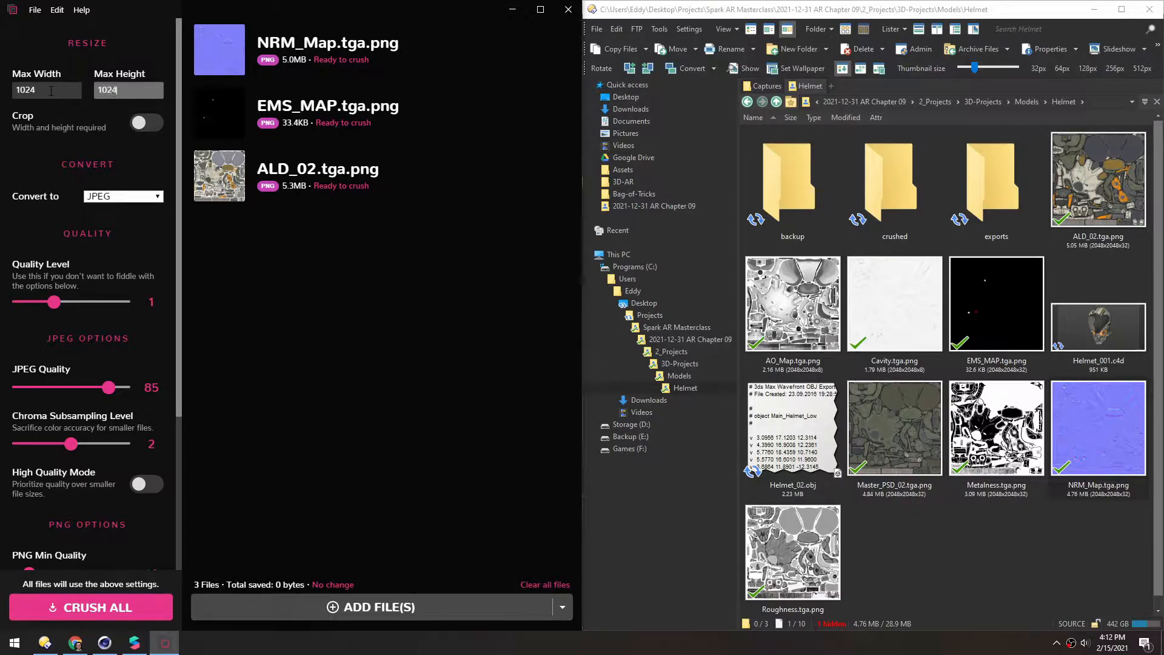
{"action": "key", "text": "Tab"}
{"action": "left_click", "coordinate": [91, 607]}
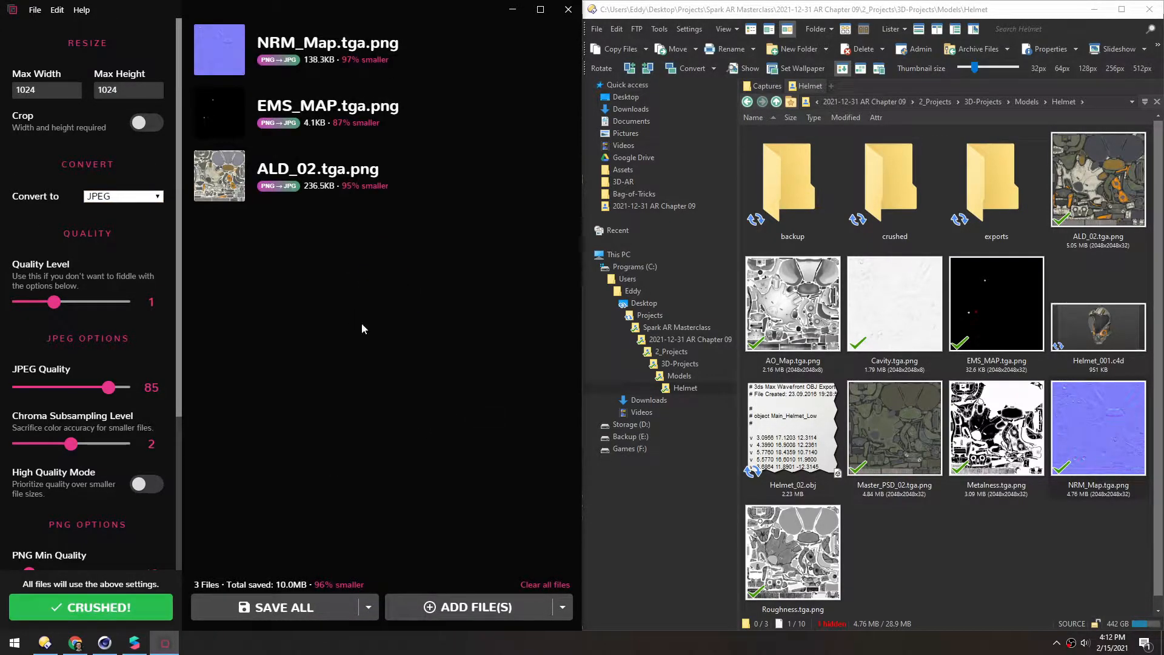
Save all crushed textures into the crushed folder inside the Helmet folder
{"action": "left_click", "coordinate": [368, 607]}
{"action": "left_click", "coordinate": [312, 579]}
{"action": "left_click", "coordinate": [980, 536]}
{"action": "double_click", "coordinate": [883, 198]}
{"action": "left_click", "coordinate": [423, 56]}
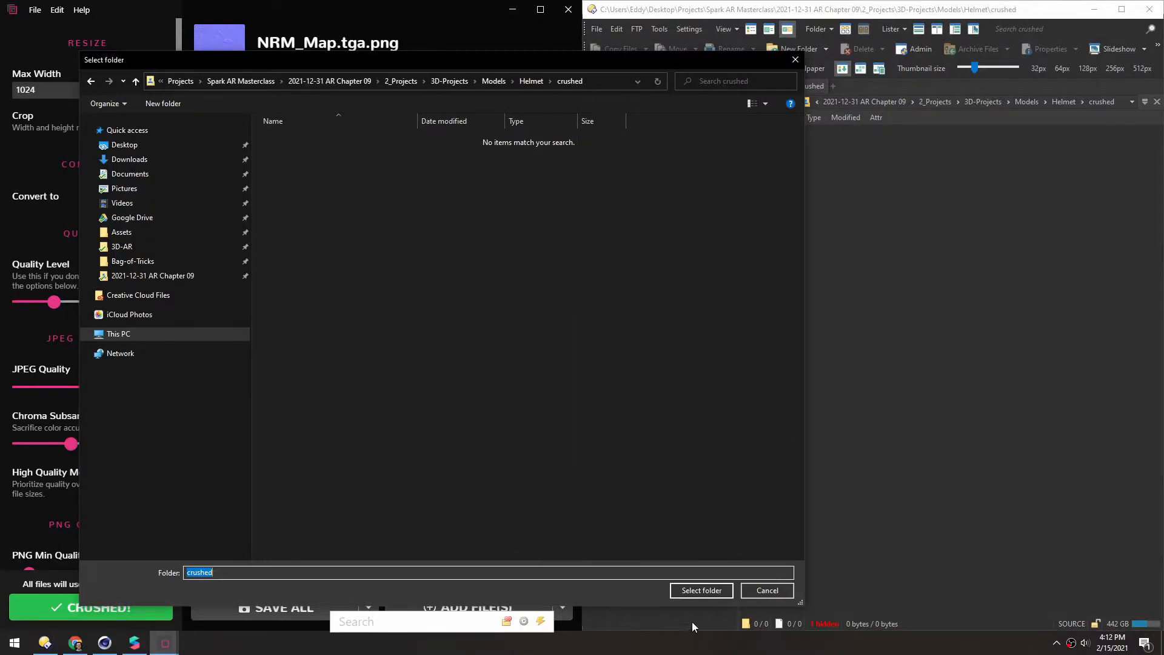
{"action": "left_click", "coordinate": [701, 590]}
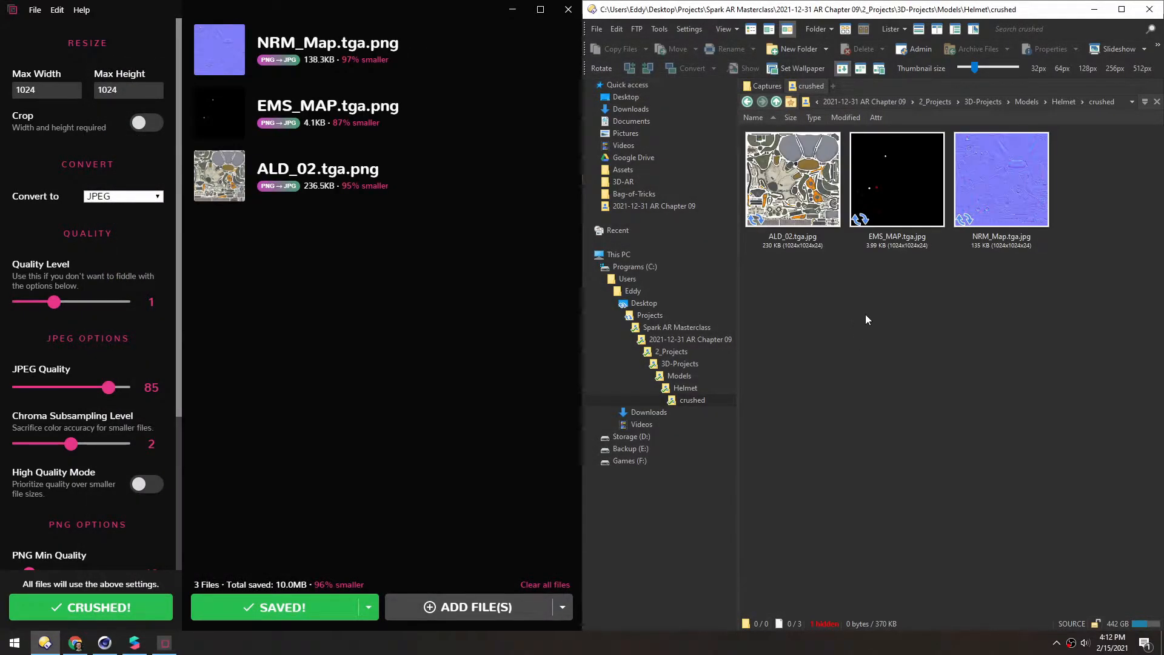
Check the saved JPEG textures in the crushed folder with larger thumbnails and return to the Helmet folder
{"action": "scroll", "coordinate": [804, 269], "scroll_direction": "up", "scroll_amount": 3, "text": "ctrl"}
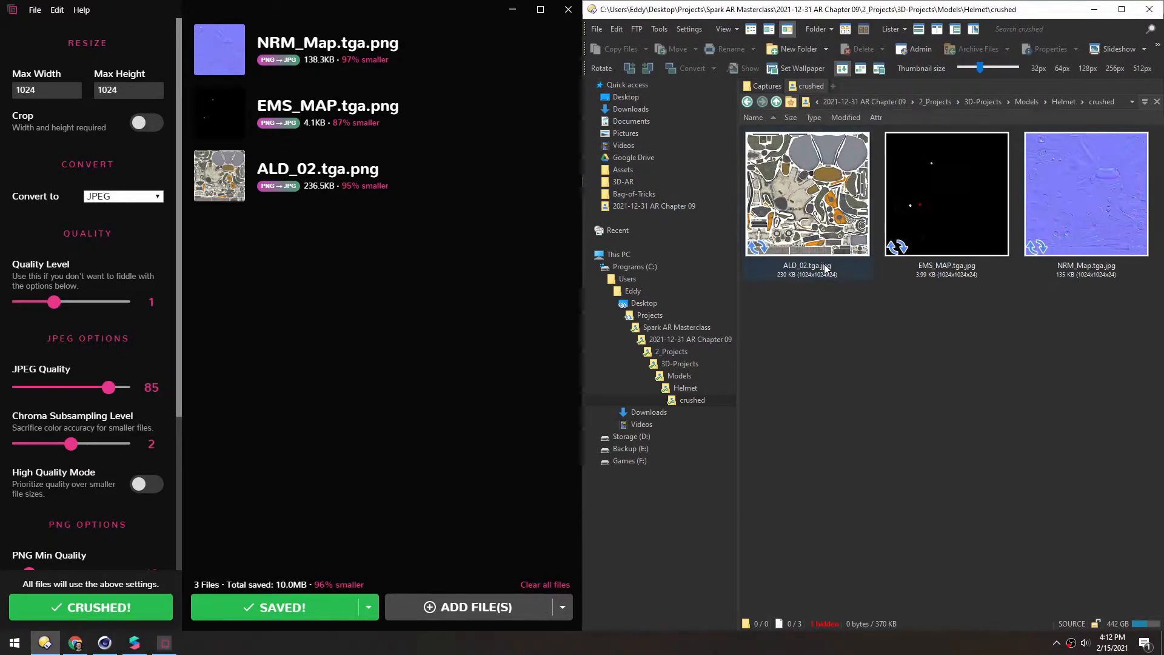
{"action": "scroll", "coordinate": [830, 257], "scroll_direction": "down", "scroll_amount": 1, "text": "ctrl"}
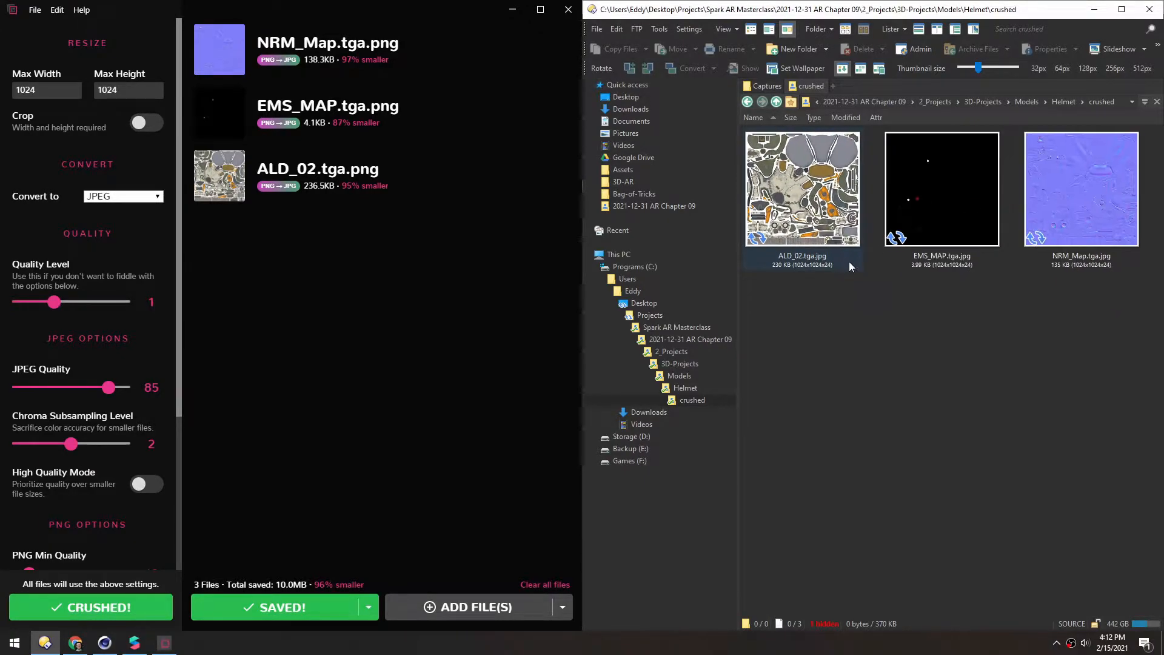
{"action": "left_click", "coordinate": [776, 102]}
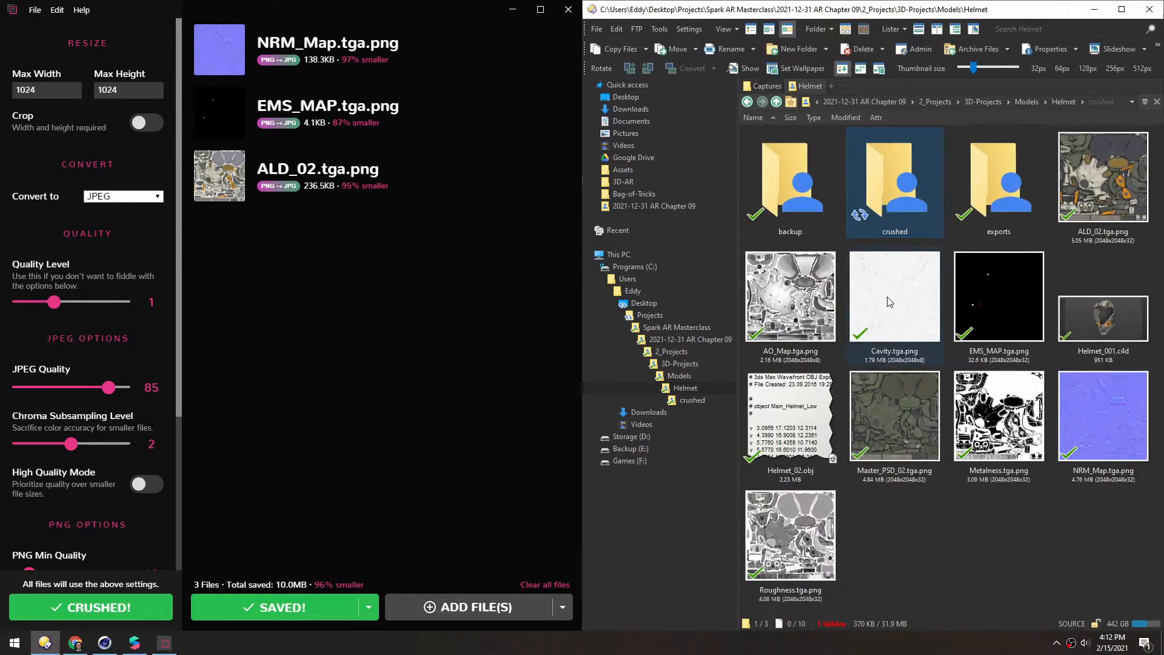
Switch to Affinity Photo and open AO_Map.tga.png from the Helmet folder as a document
{"action": "left_click", "coordinate": [788, 312]}
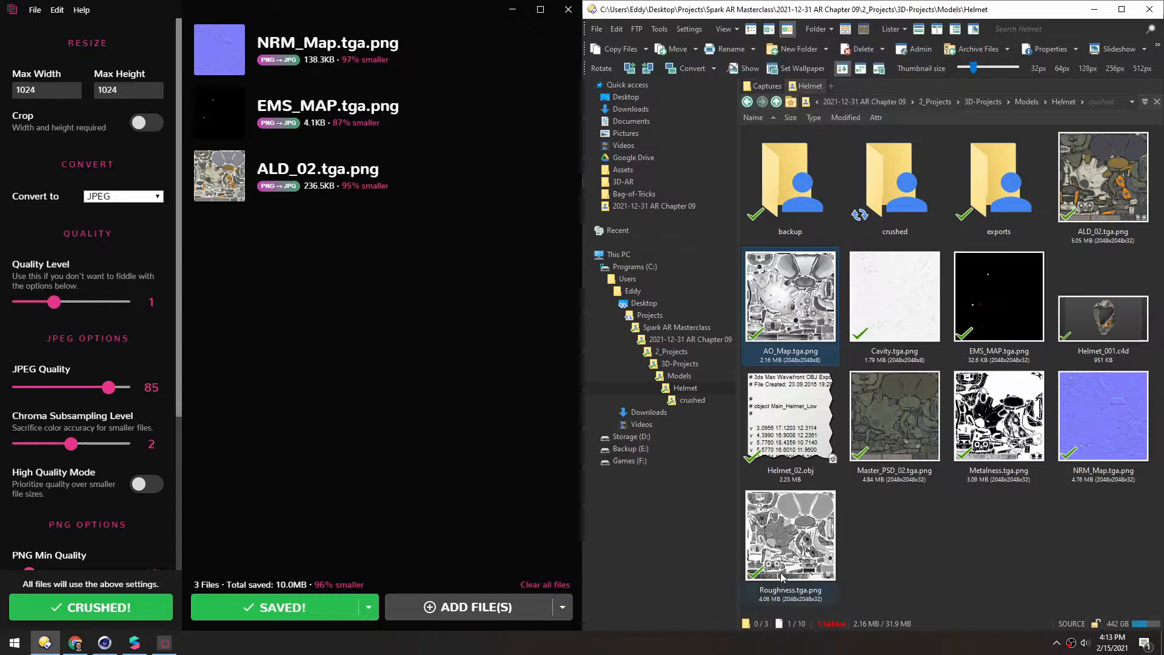
{"action": "left_click", "coordinate": [15, 643]}
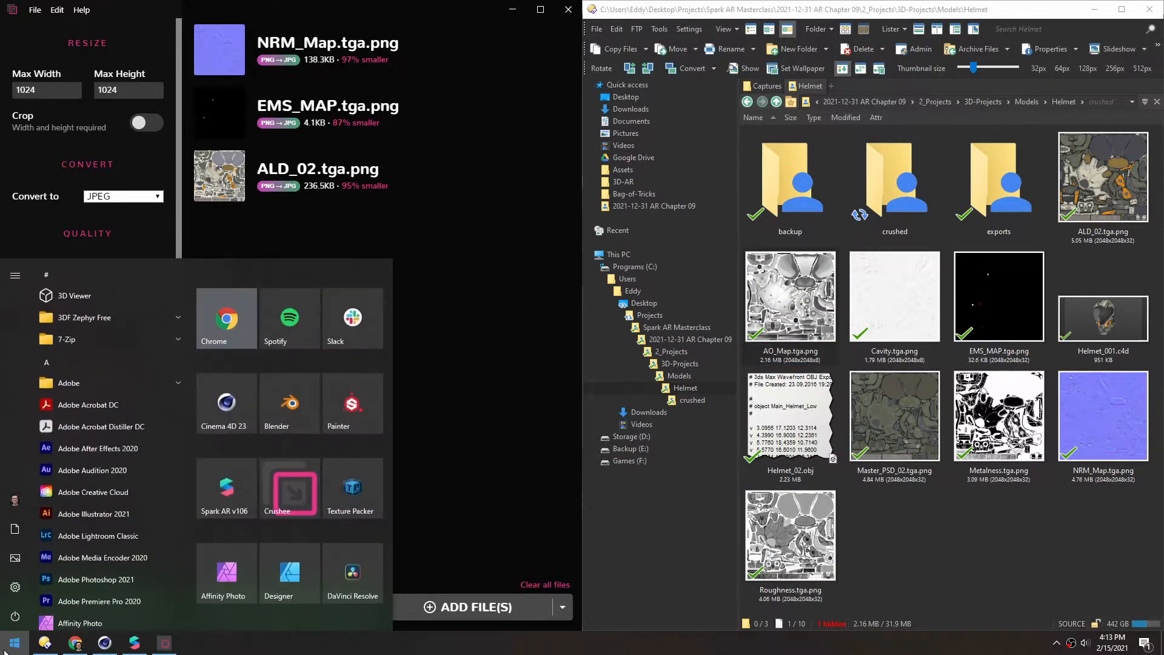
{"action": "left_click", "coordinate": [227, 573]}
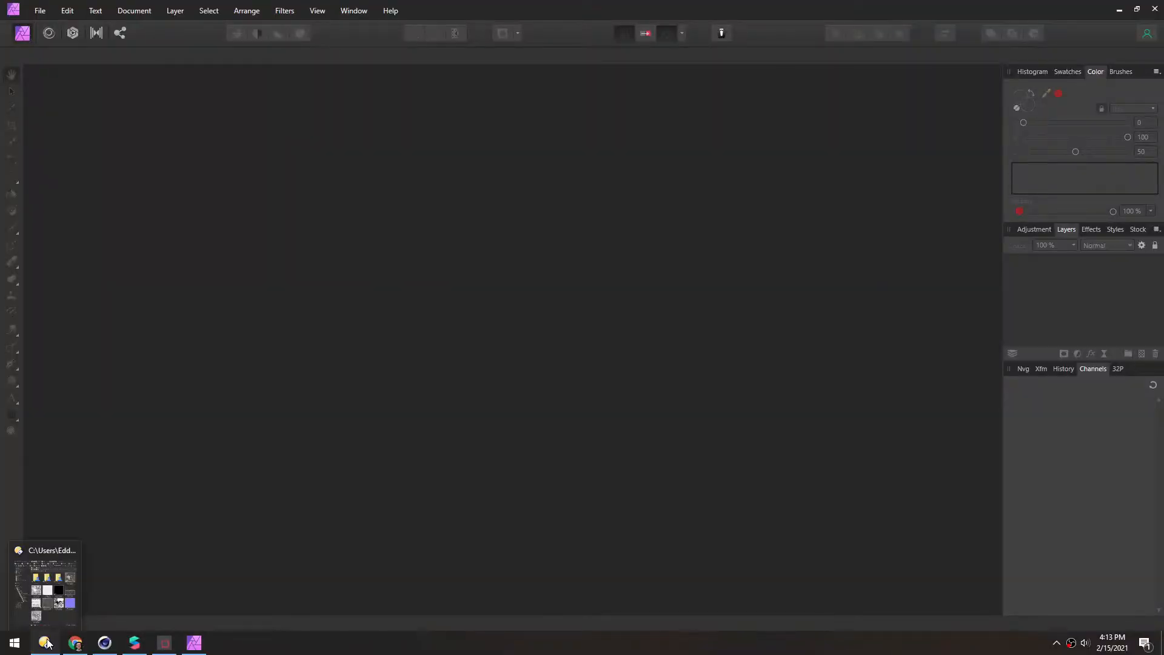
{"action": "left_click", "coordinate": [47, 643]}
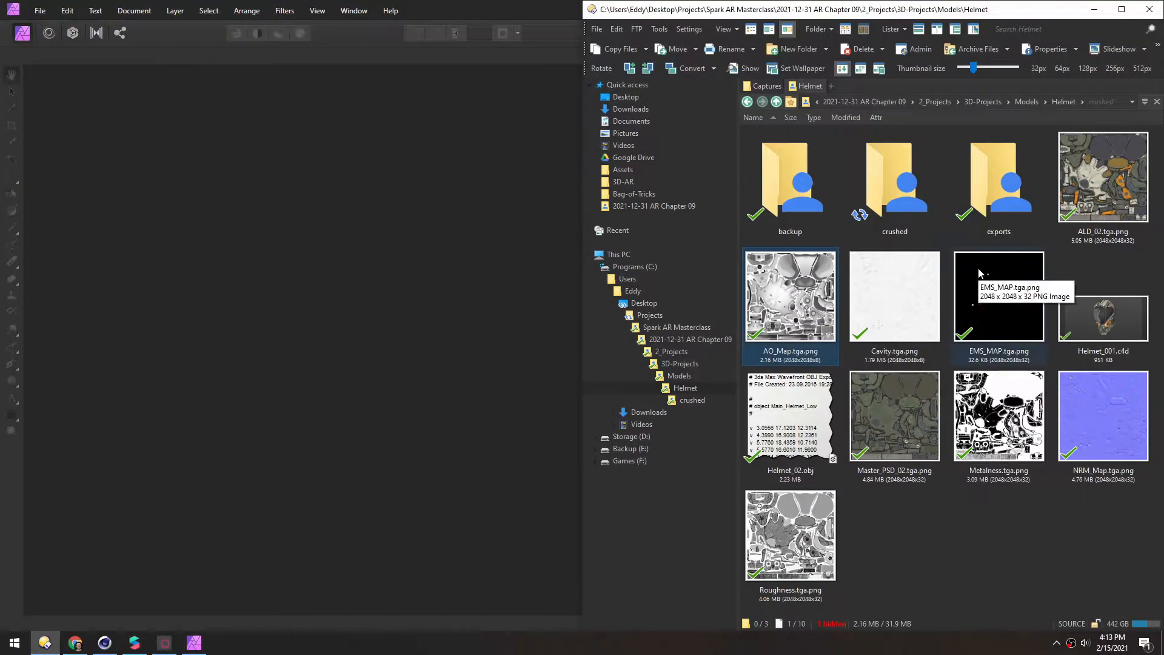
{"action": "left_click_drag", "start_coordinate": [786, 308], "coordinate": [223, 320]}
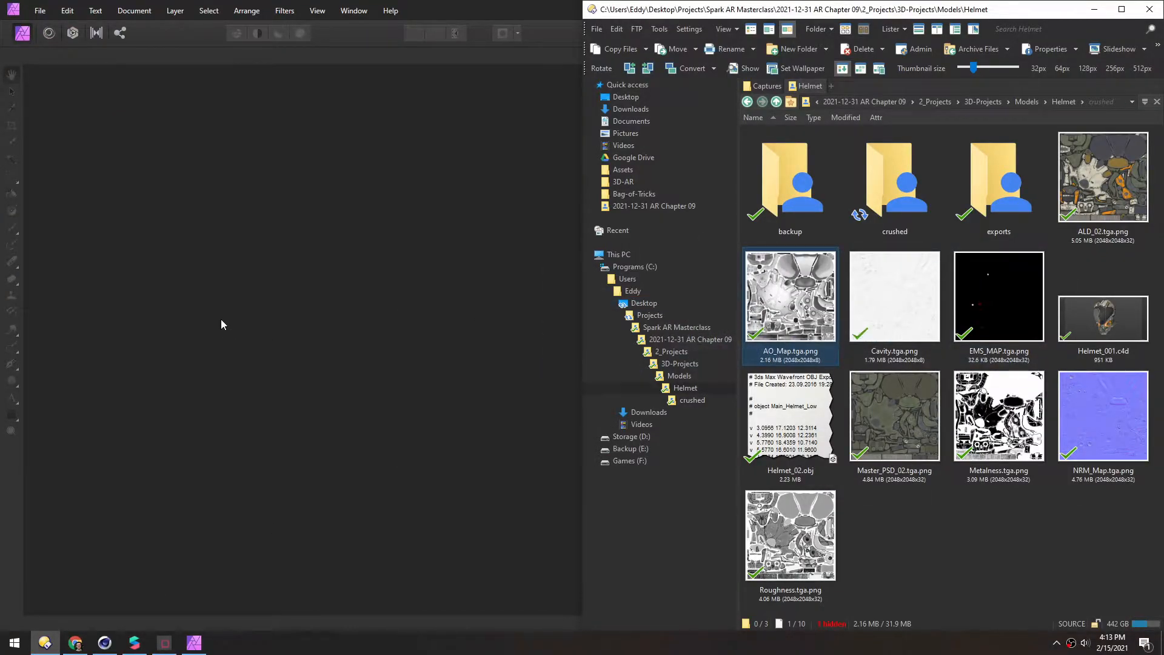
Place Roughness.tga.png and Metalness.tga.png as image layers above the AO map, aligned to the canvas
{"action": "left_click_drag", "start_coordinate": [776, 515], "coordinate": [316, 175]}
{"action": "left_click", "coordinate": [997, 419]}
{"action": "left_click_drag", "start_coordinate": [344, 237], "coordinate": [289, 138]}
{"action": "left_click", "coordinate": [11, 91]}
{"action": "left_click_drag", "start_coordinate": [364, 257], "coordinate": [289, 125]}
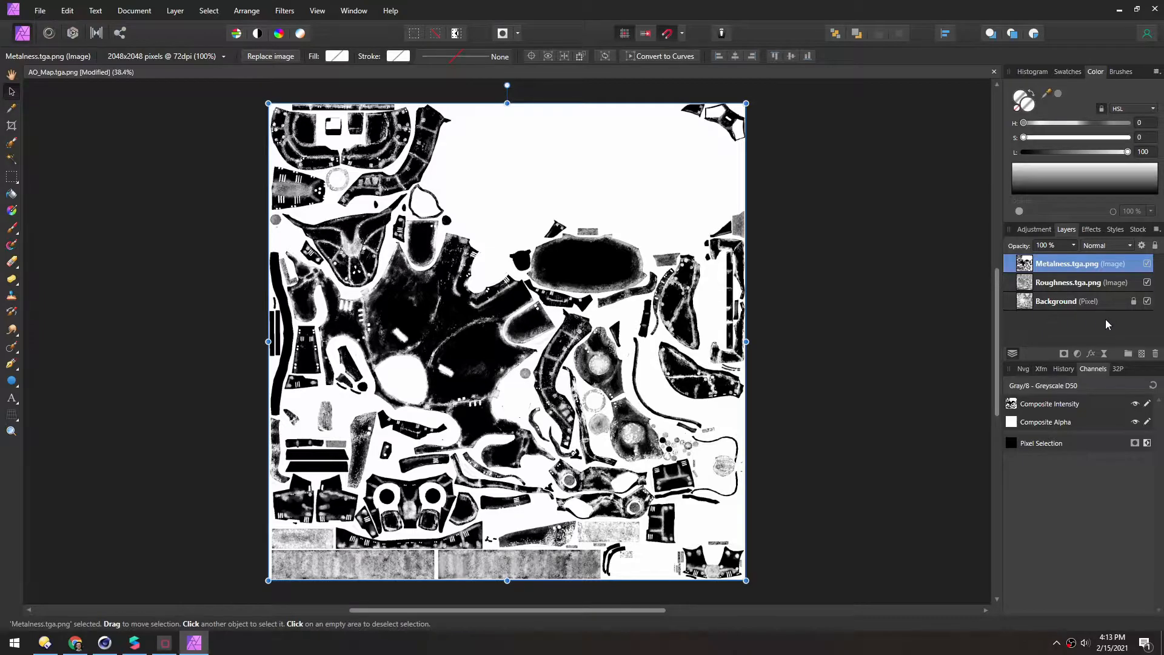
Add a pixel layer named ORM above the Metalness layer and fill its alpha channel
{"action": "left_click", "coordinate": [1141, 354]}
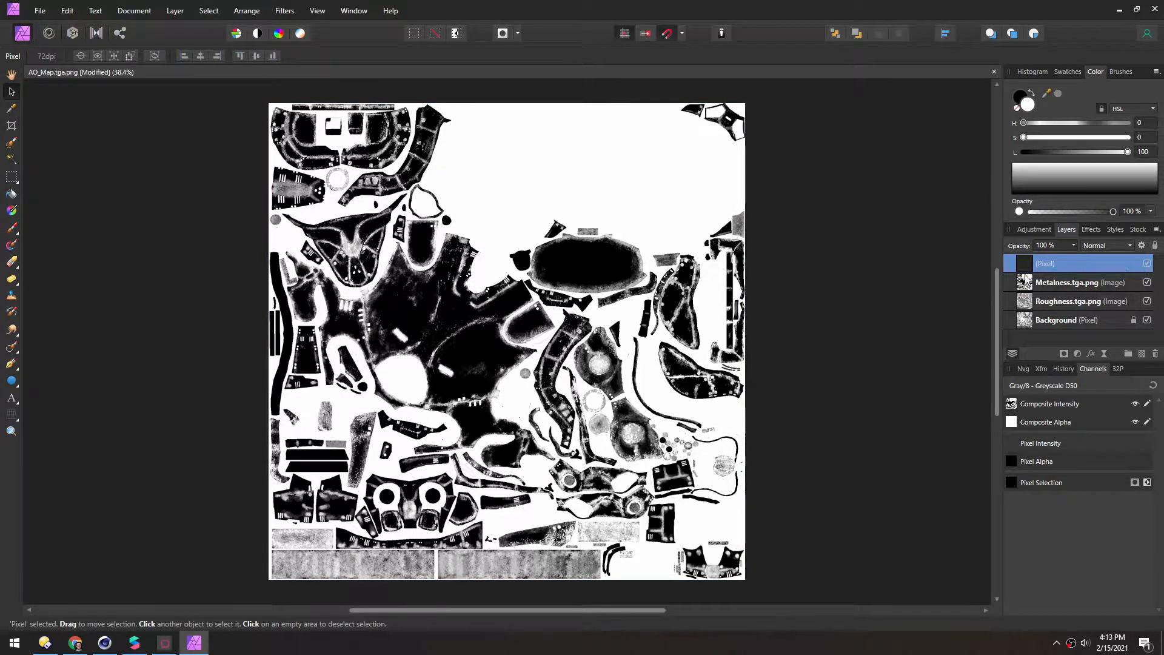
{"action": "double_click", "coordinate": [1044, 265]}
{"action": "type", "text": "ORM"}
{"action": "key", "text": "Return"}
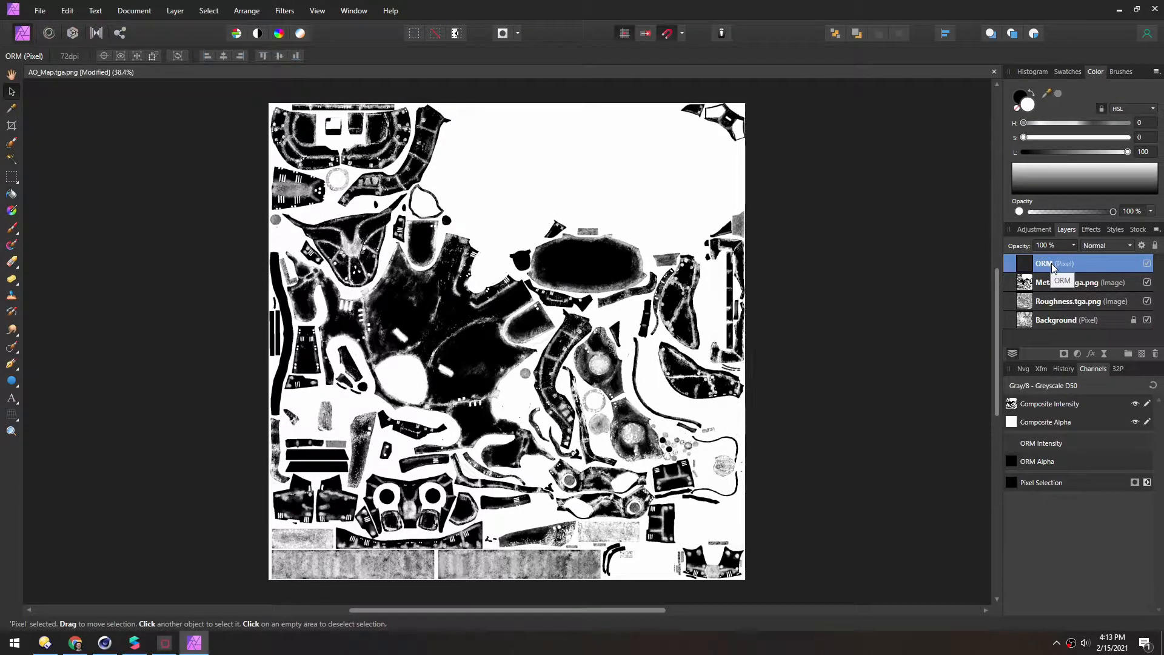
{"action": "right_click", "coordinate": [1012, 462]}
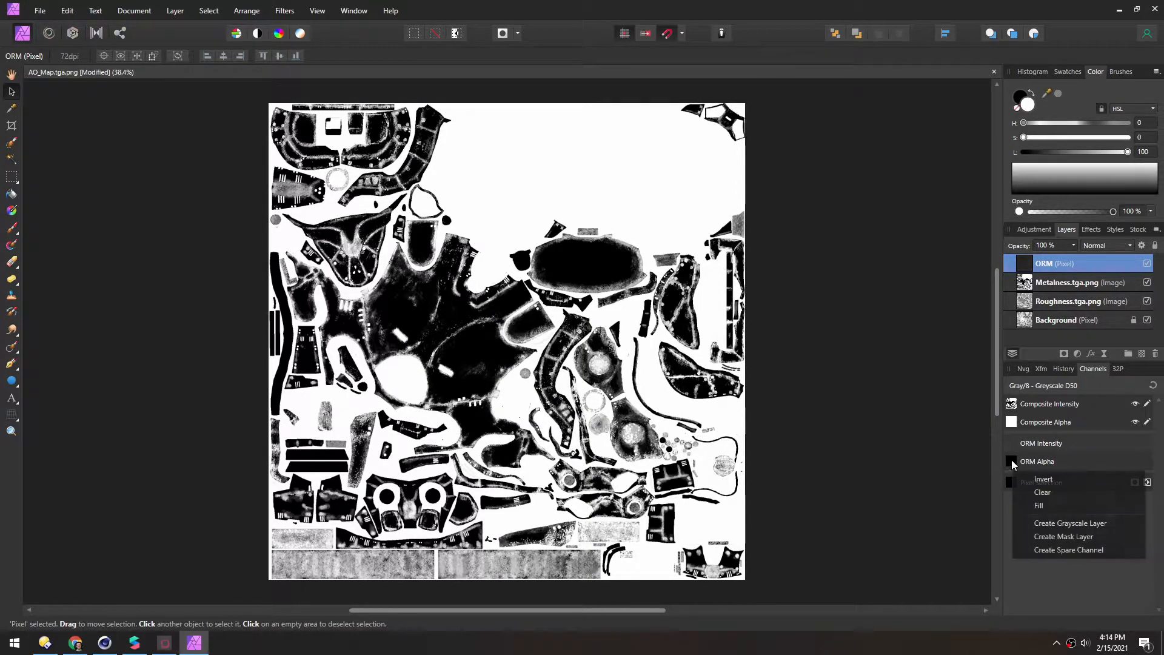
{"action": "left_click", "coordinate": [1038, 505]}
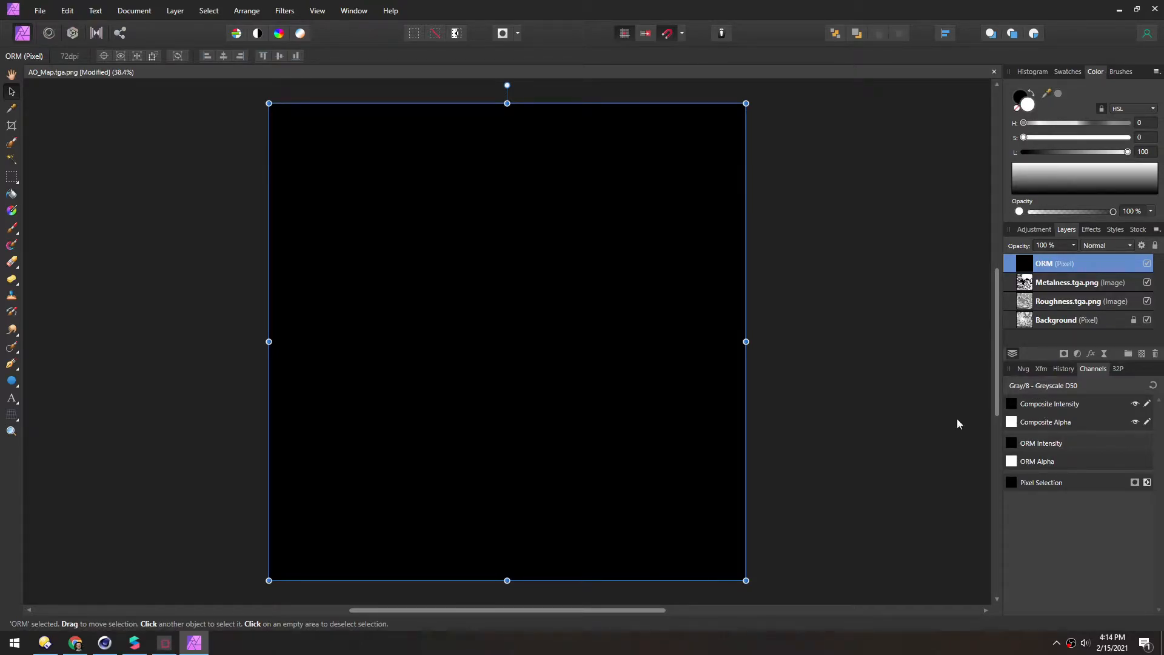
Convert the document's color format to RGB/8
{"action": "left_click", "coordinate": [134, 10]}
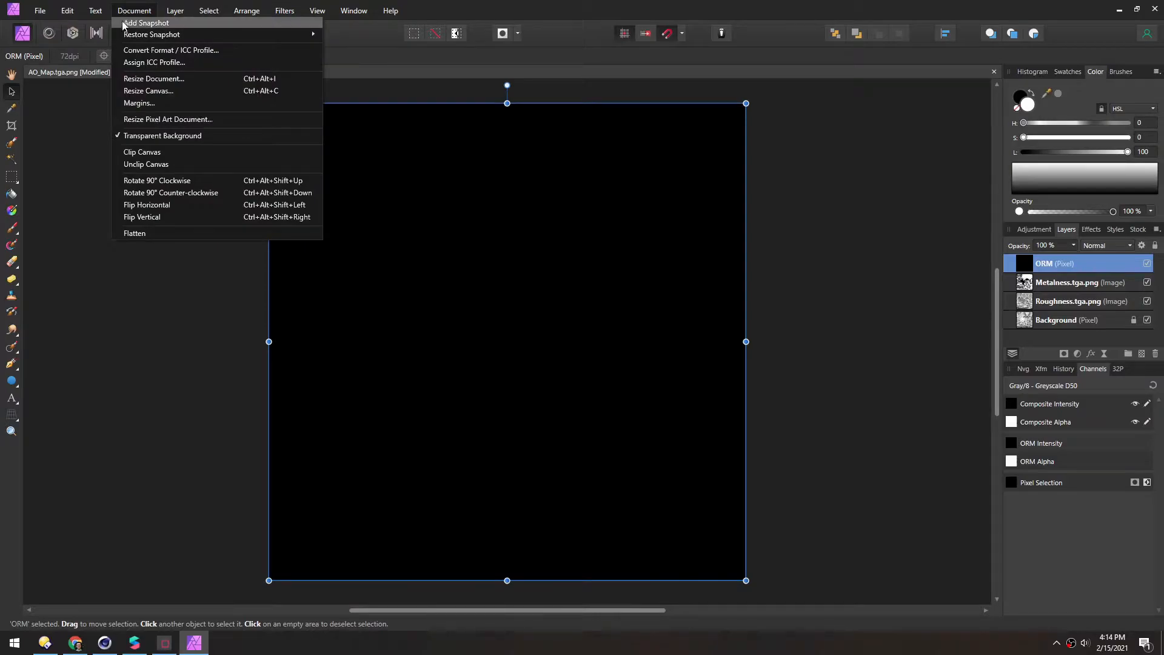
{"action": "left_click", "coordinate": [166, 49]}
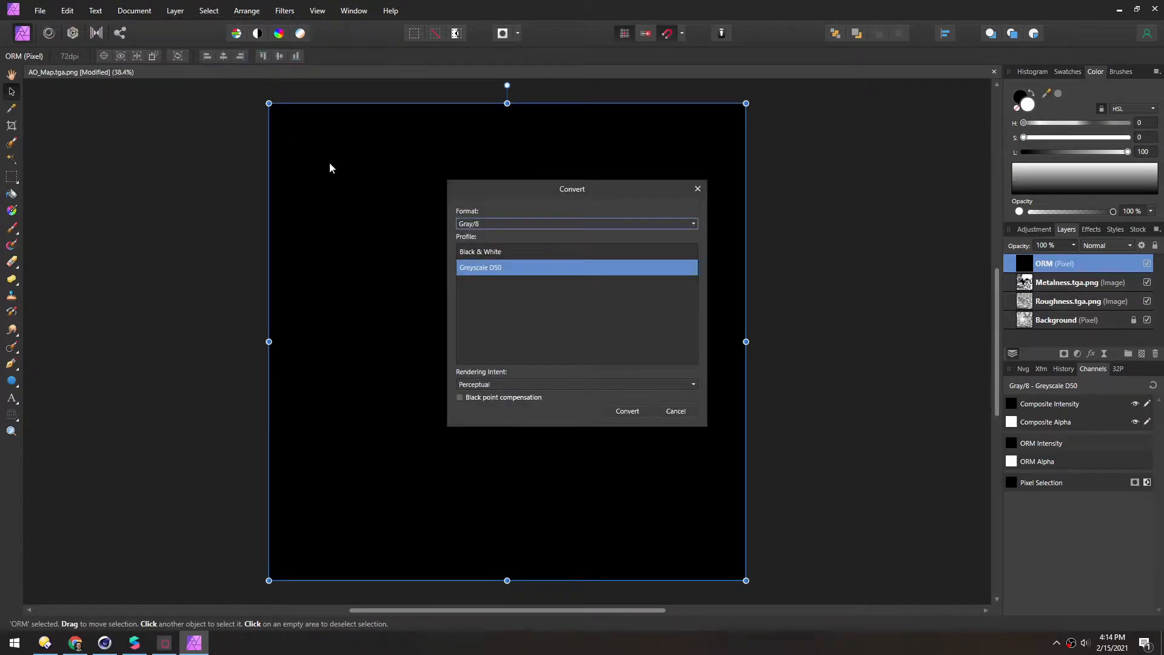
{"action": "left_click", "coordinate": [465, 222]}
{"action": "left_click", "coordinate": [467, 236]}
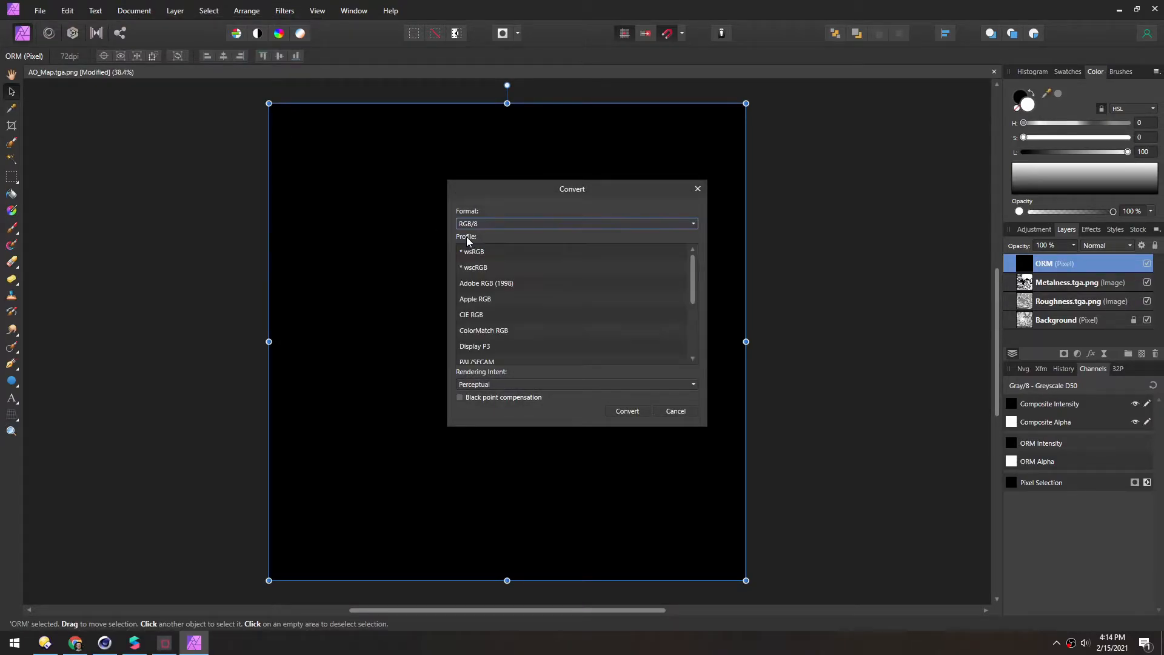
{"action": "left_click", "coordinate": [627, 411]}
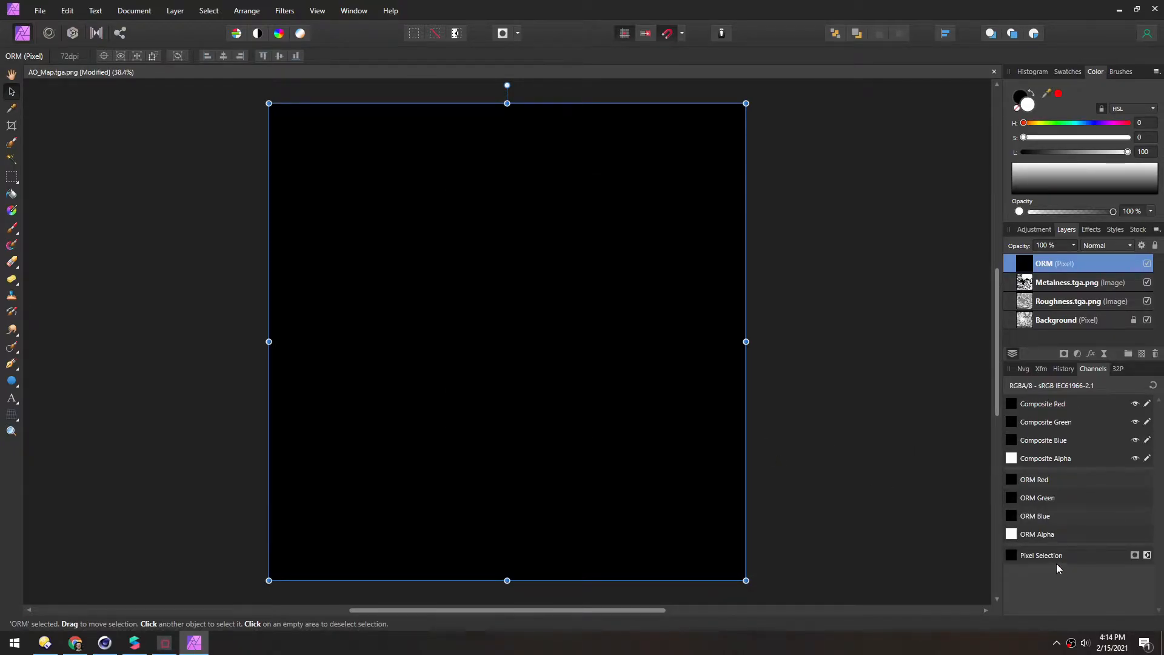
Open the name of the Background layer for editing
{"action": "left_click", "coordinate": [1042, 322]}
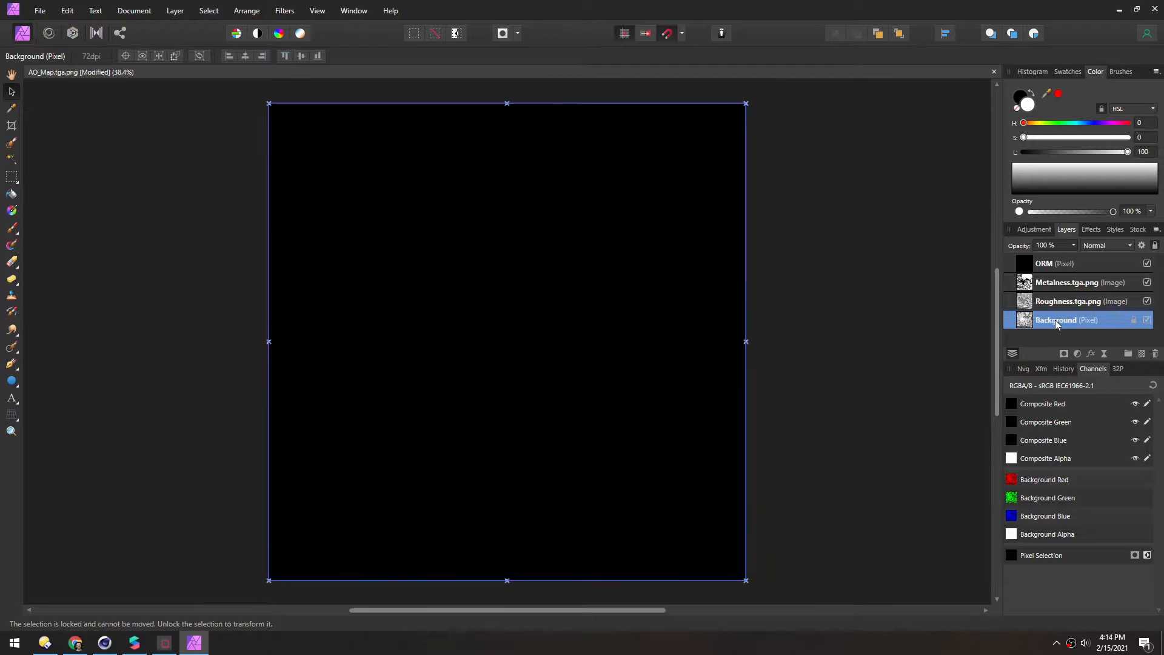
{"action": "double_click", "coordinate": [1043, 320]}
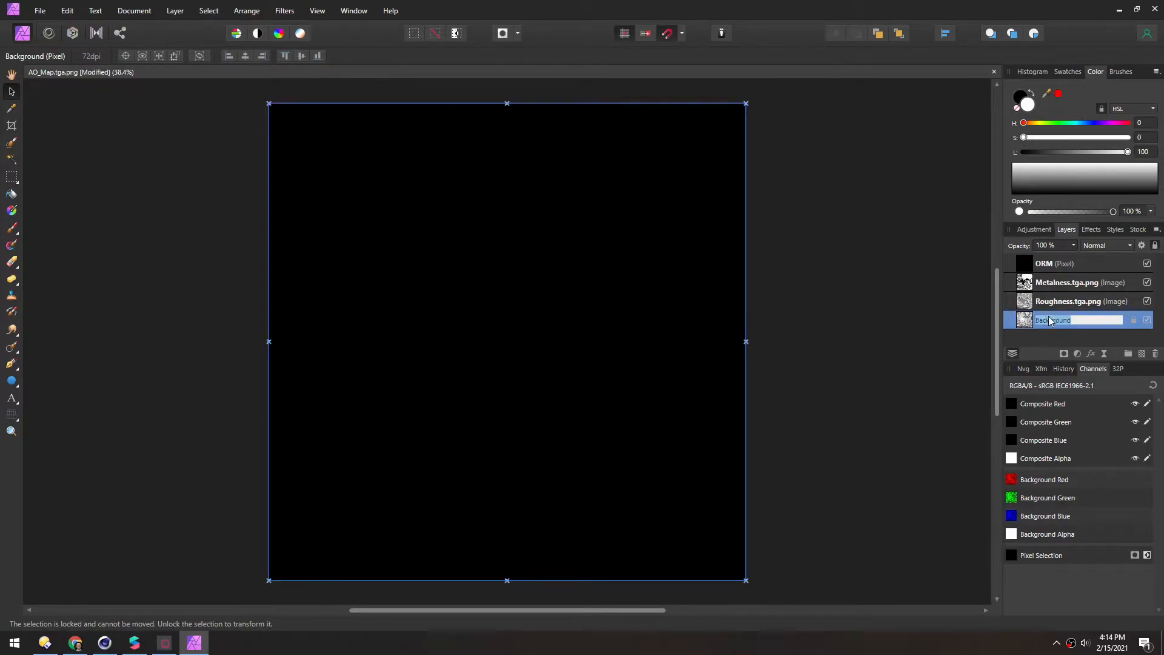
Rename the background layer AO, the Roughness.tga.png layer Roughness and the Metalness.tga.png layer Metal
{"action": "type", "text": "AO"}
{"action": "key", "text": "Return"}
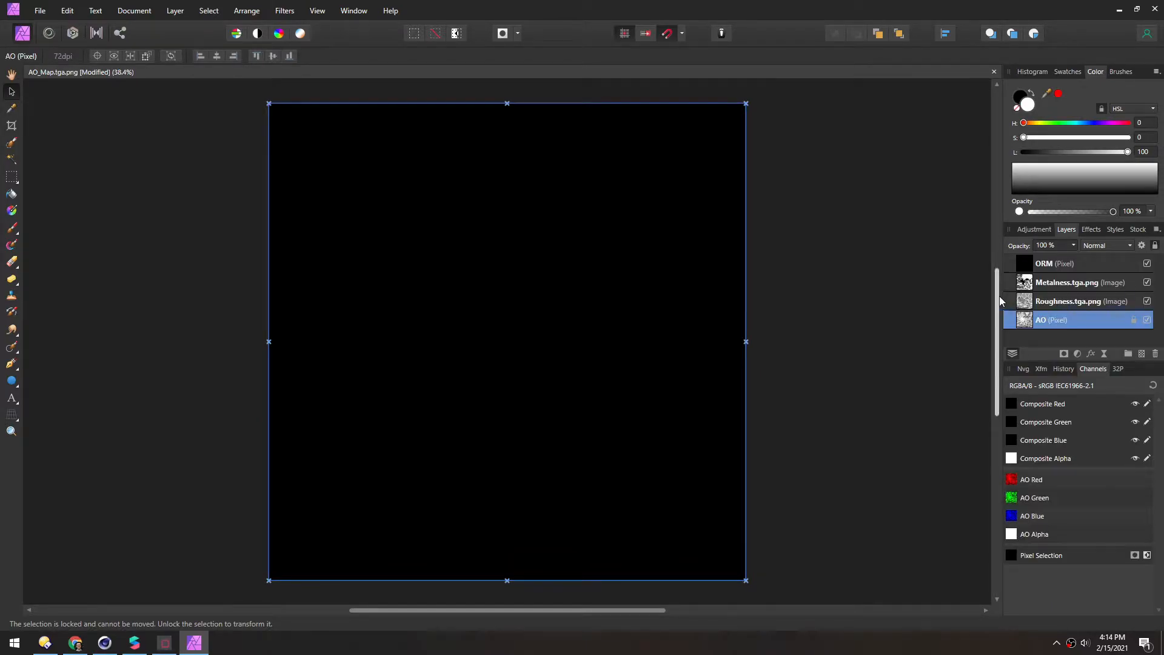
{"action": "double_click", "coordinate": [1081, 300]}
{"action": "type", "text": "Rough"}
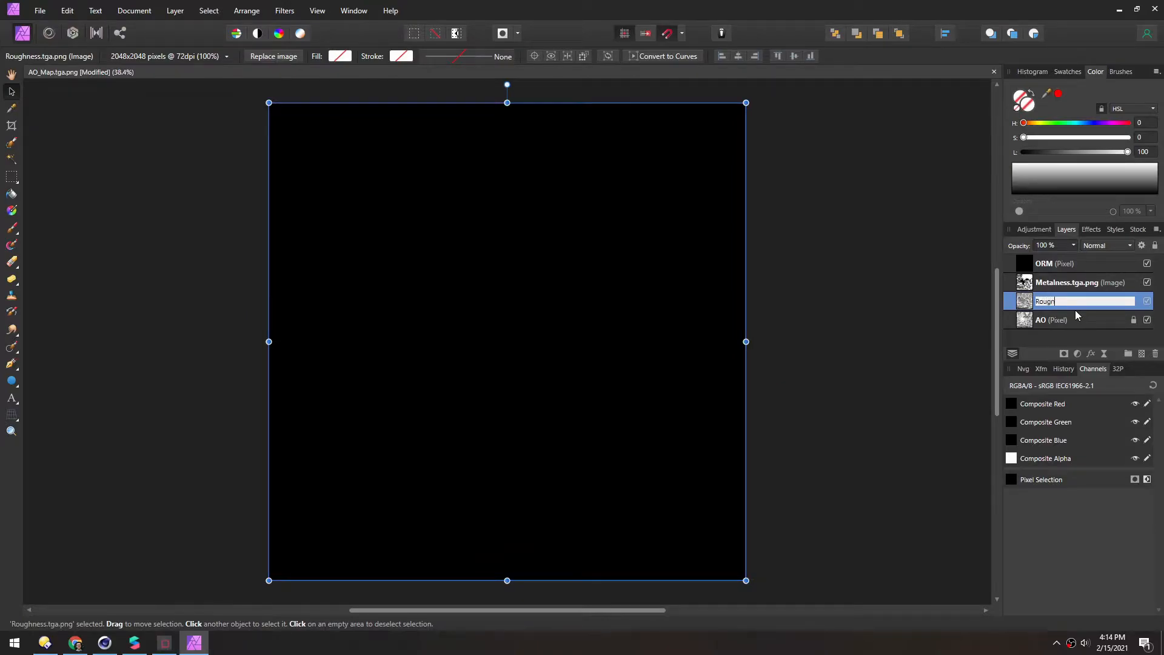
{"action": "type", "text": "ness"}
{"action": "key", "text": "Return"}
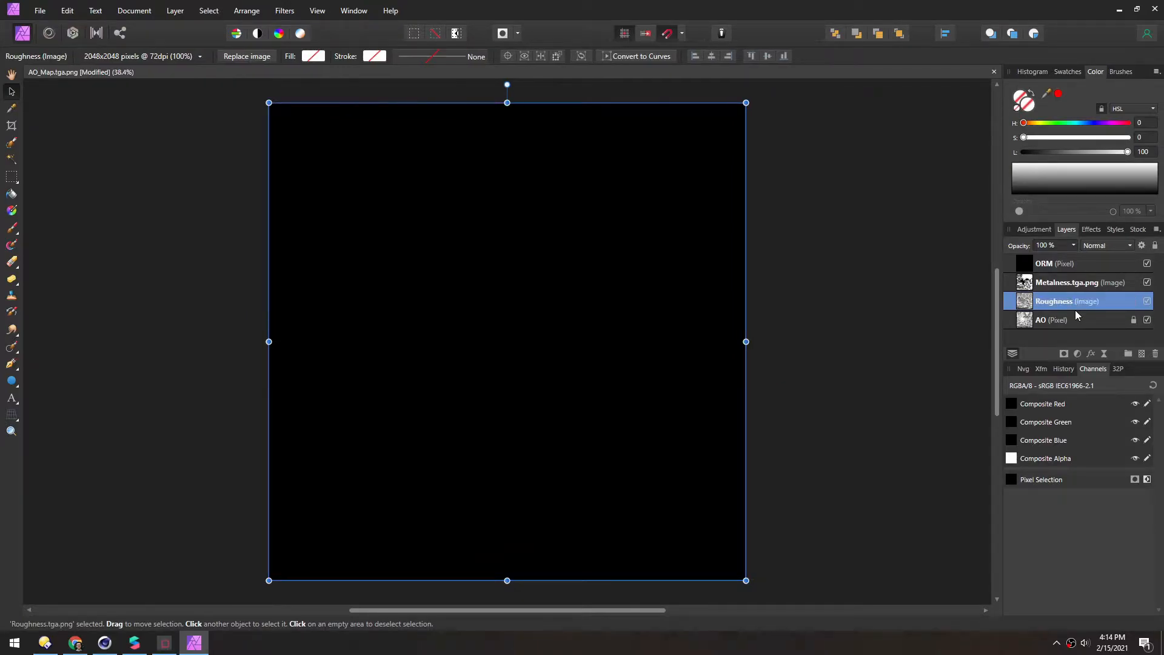
{"action": "double_click", "coordinate": [1067, 282]}
{"action": "type", "text": "Metal"}
{"action": "key", "text": "Return"}
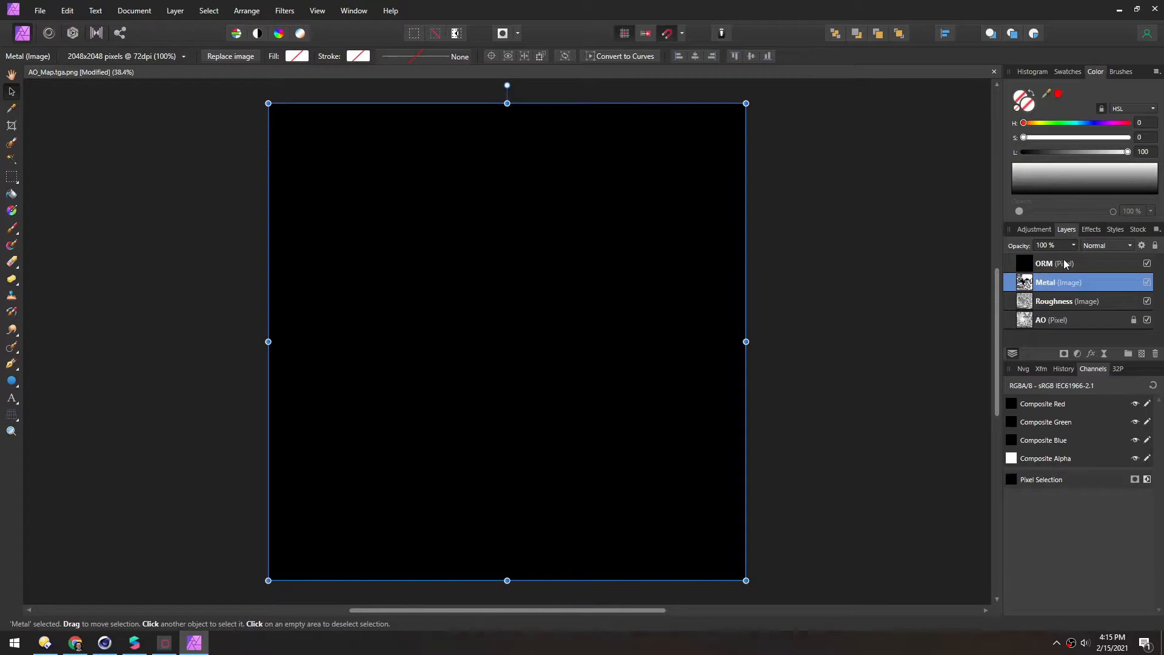
Hide the ORM, Roughness and Metal layers and select the AO layer
{"action": "left_click", "coordinate": [1146, 264]}
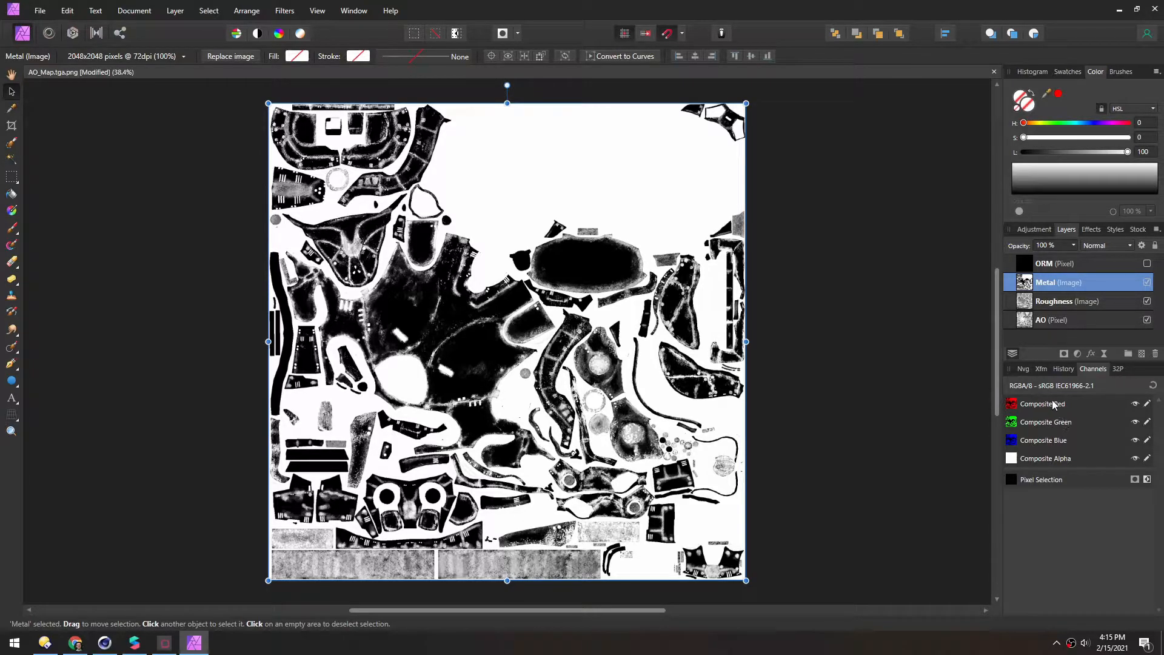
{"action": "left_click", "coordinate": [1147, 301]}
{"action": "left_click", "coordinate": [1147, 283]}
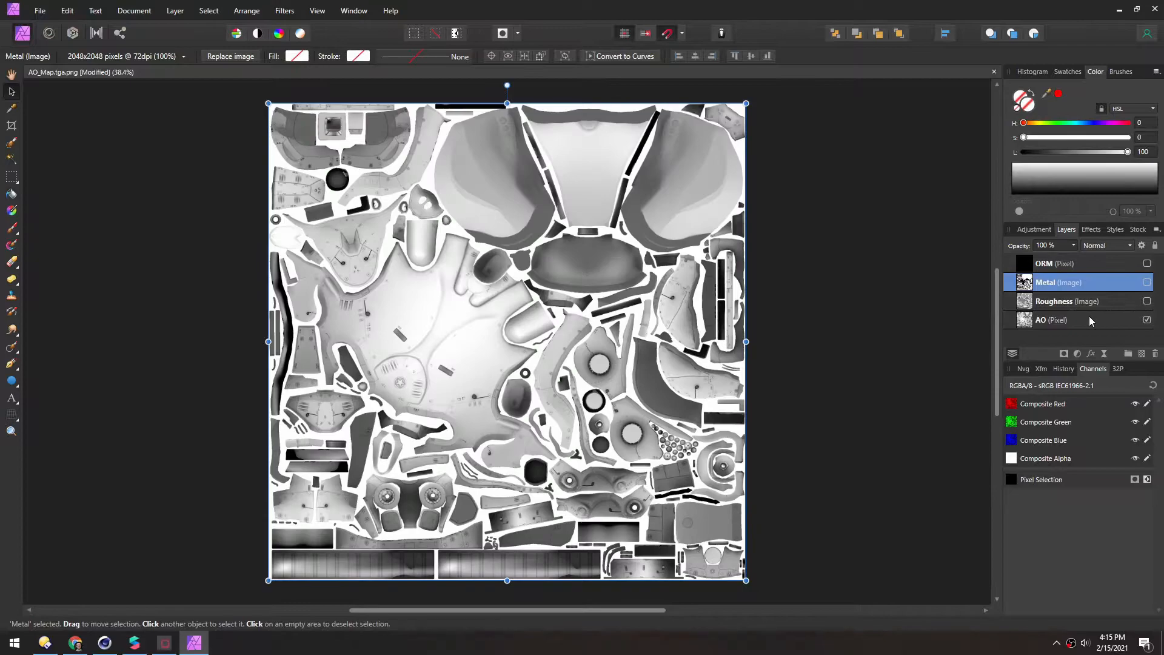
{"action": "left_click", "coordinate": [1094, 322]}
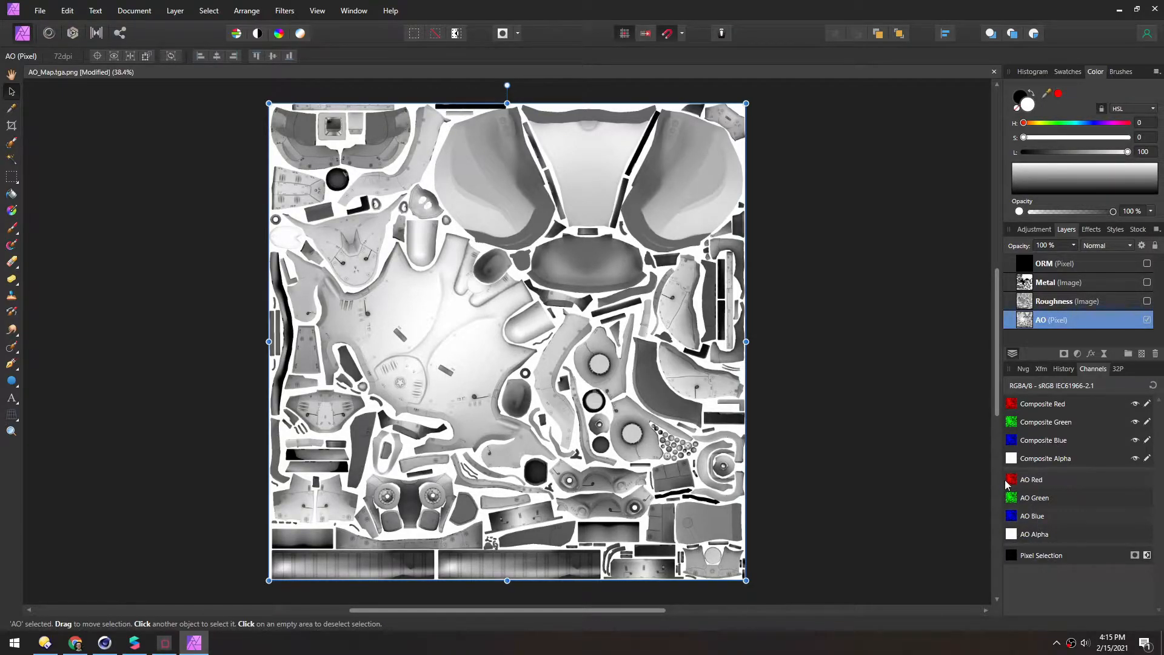
Inspect the AO image in its blue and red channels separately, and restore the visibility of all composite colour channels
{"action": "left_click", "coordinate": [1135, 403]}
{"action": "left_click", "coordinate": [1135, 422]}
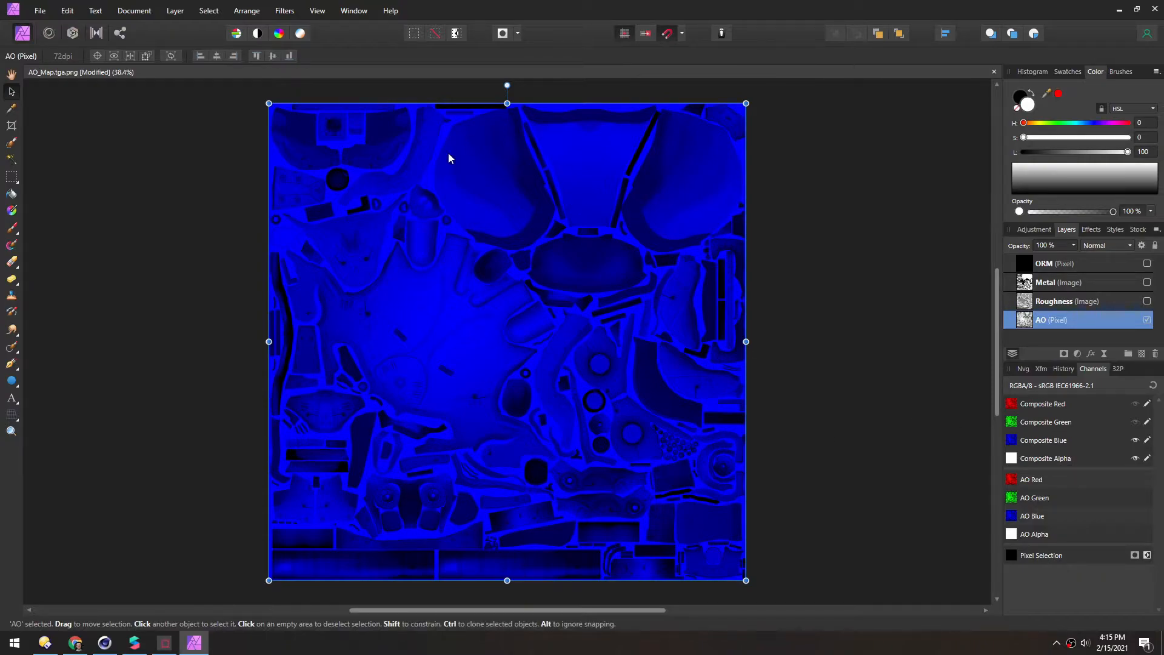
{"action": "left_click", "coordinate": [1135, 440]}
{"action": "left_click", "coordinate": [1135, 404]}
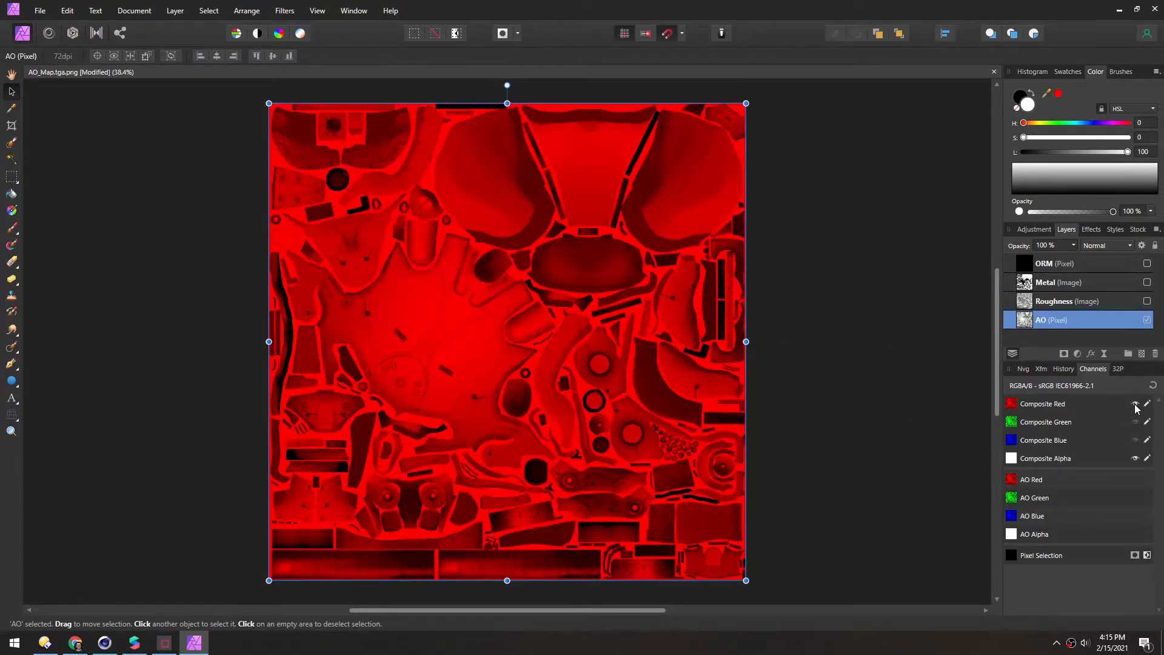
{"action": "left_click", "coordinate": [1135, 422]}
{"action": "left_click", "coordinate": [1135, 440]}
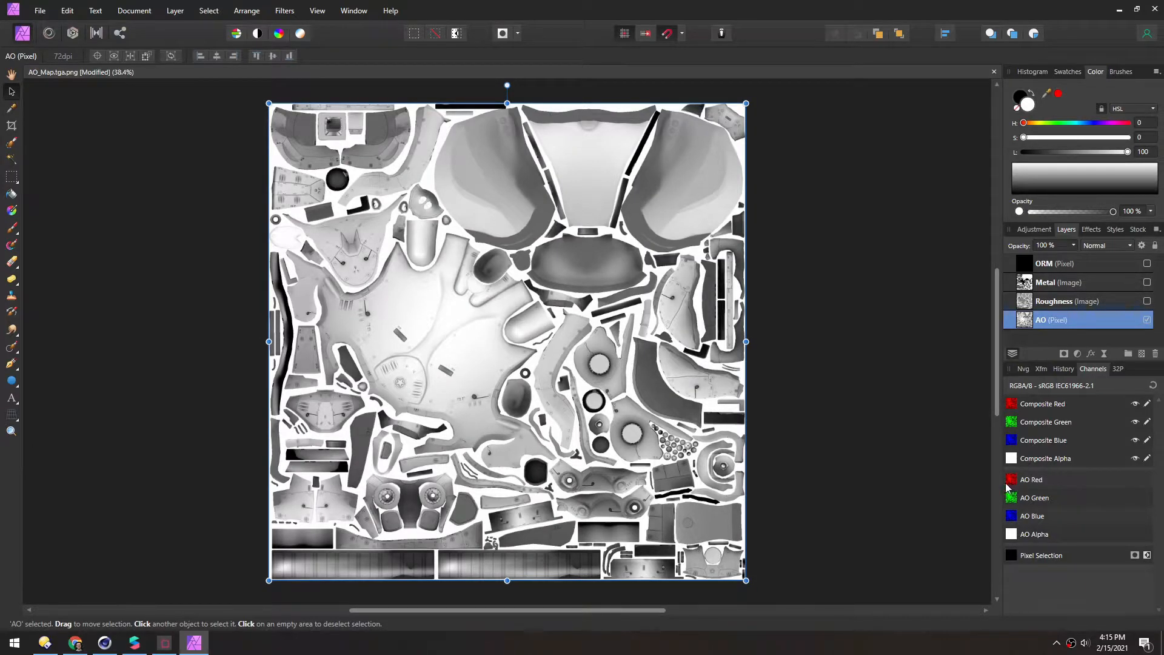
Create a spare channel from the AO layer's red channel and load it into the red channel of the visible ORM layer
{"action": "right_click", "coordinate": [1030, 480]}
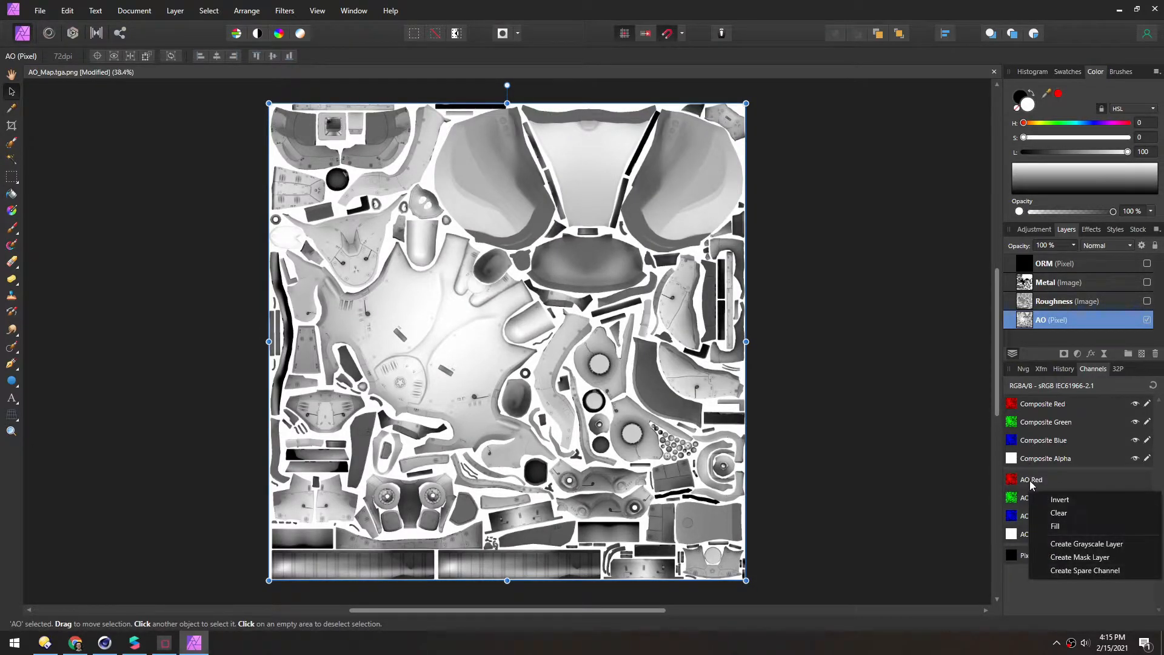
{"action": "left_click", "coordinate": [1100, 569]}
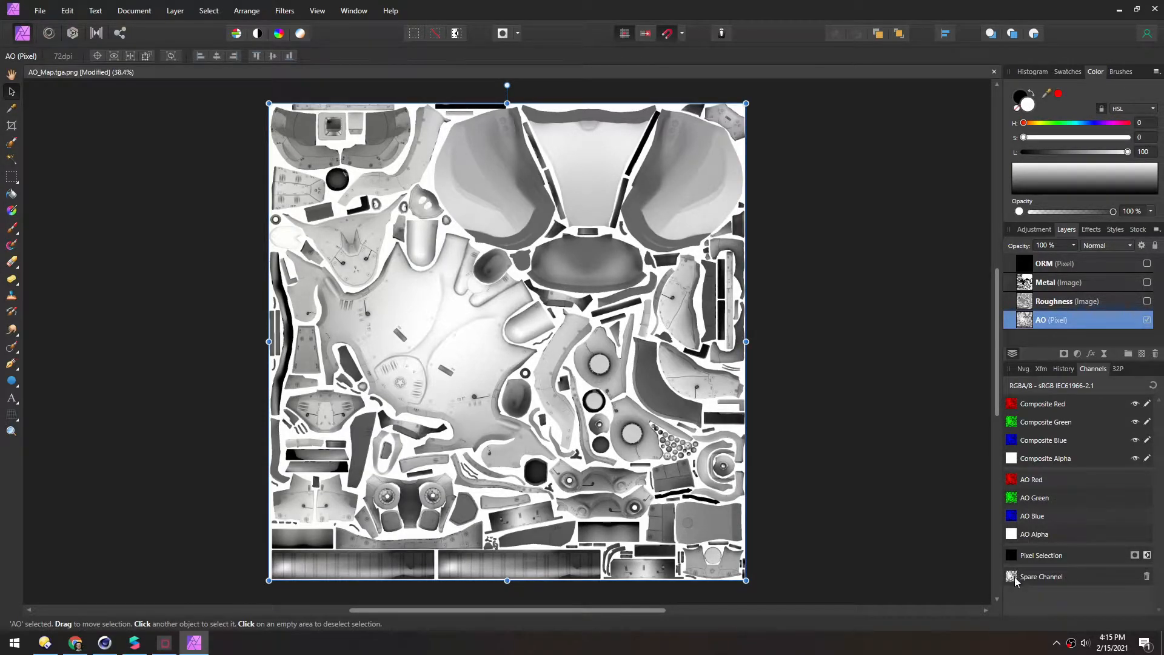
{"action": "left_click", "coordinate": [1023, 268]}
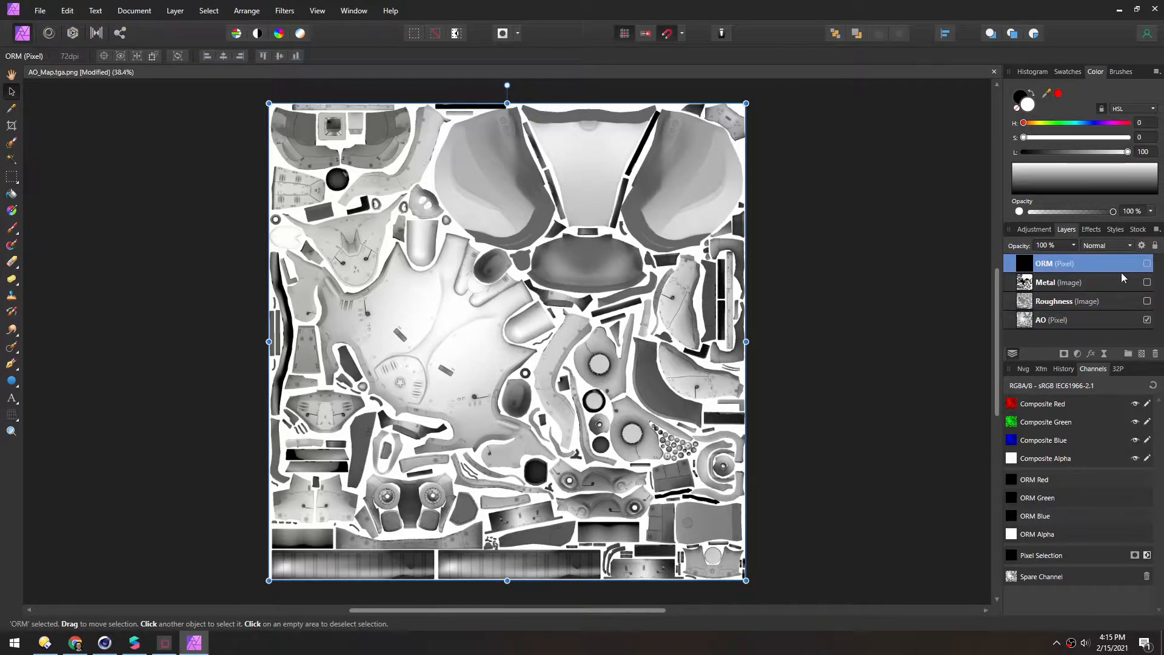
{"action": "left_click", "coordinate": [1146, 265]}
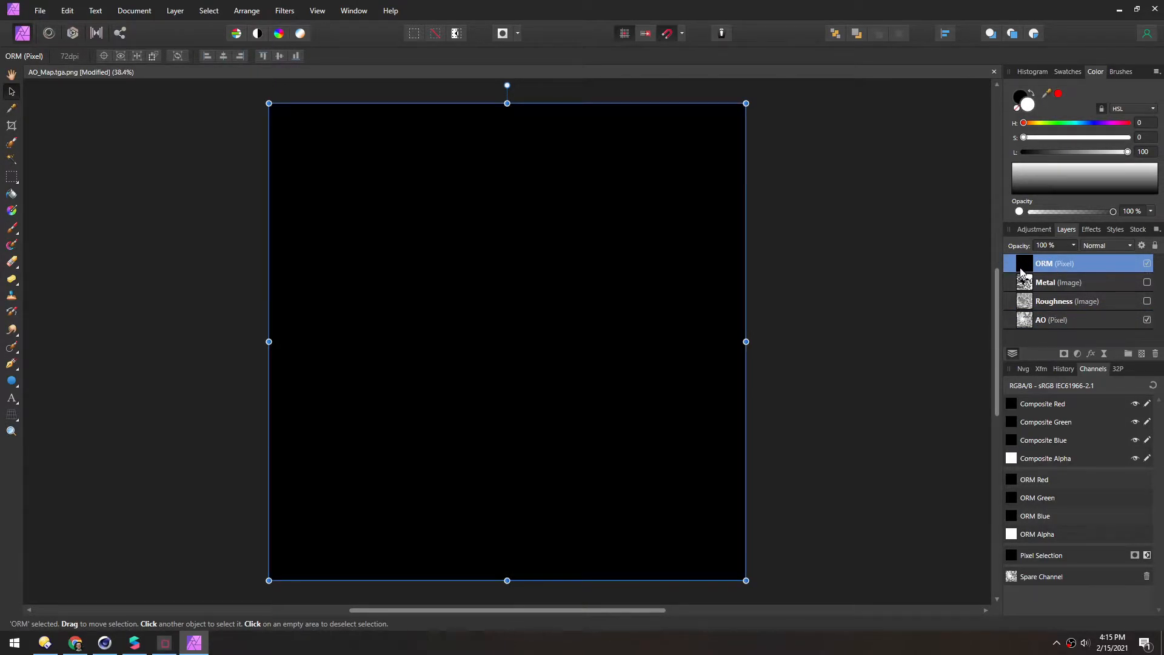
{"action": "right_click", "coordinate": [1035, 576]}
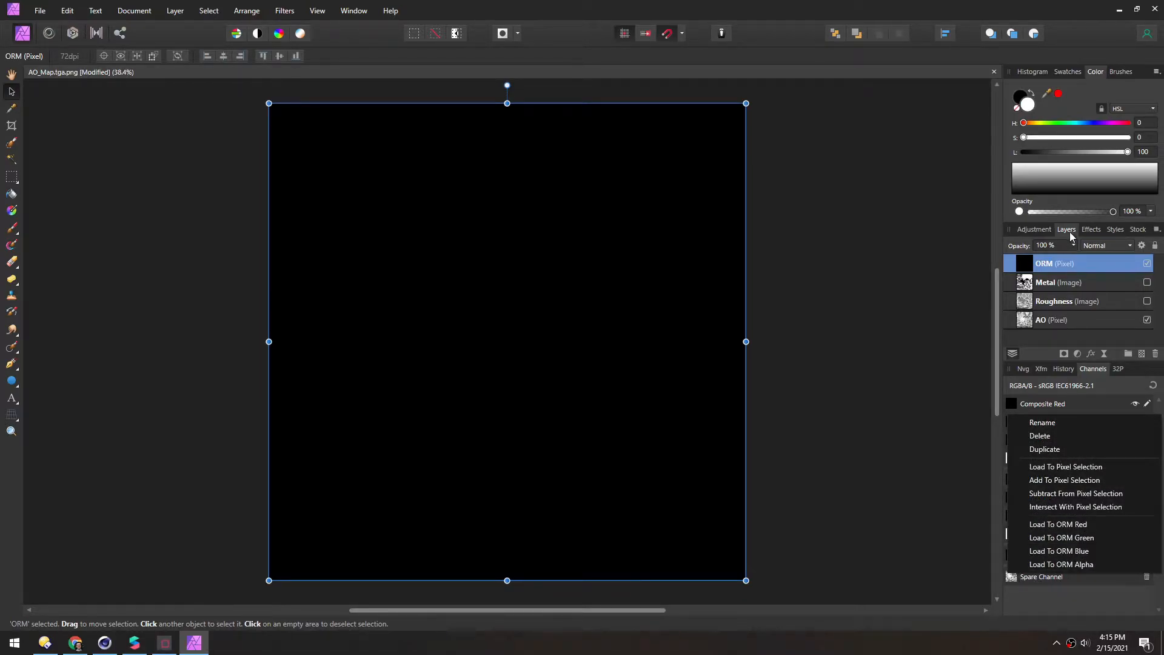
{"action": "left_click", "coordinate": [1079, 524]}
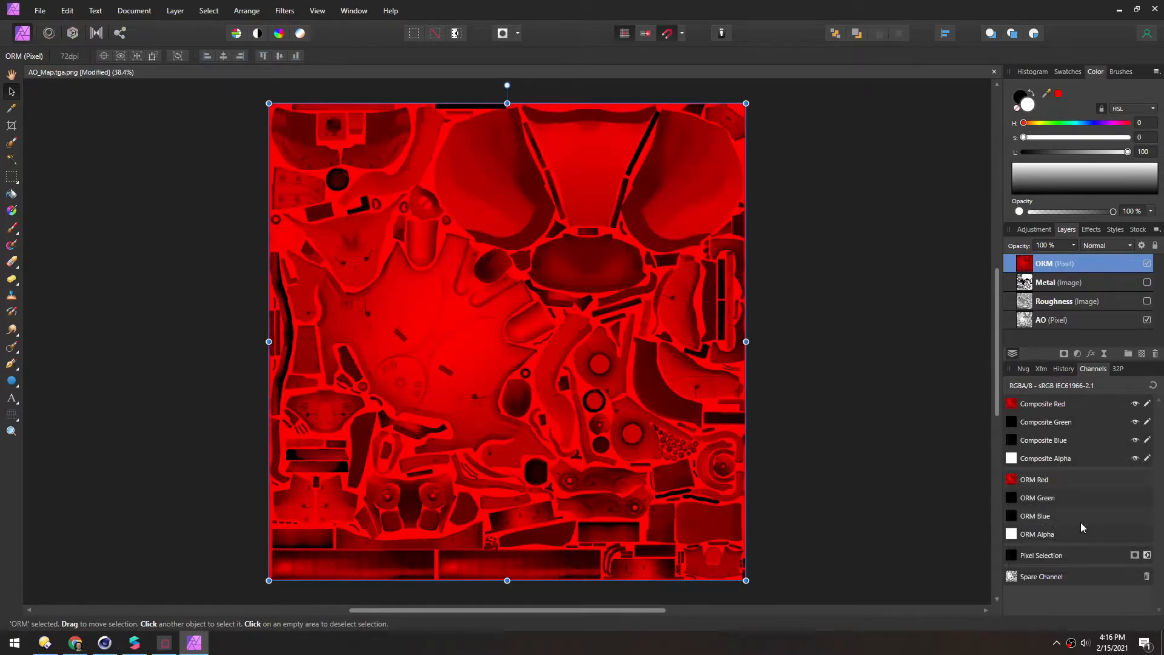
Hide the ORM and AO layers, and show and select the Roughness layer
{"action": "left_click", "coordinate": [1148, 264]}
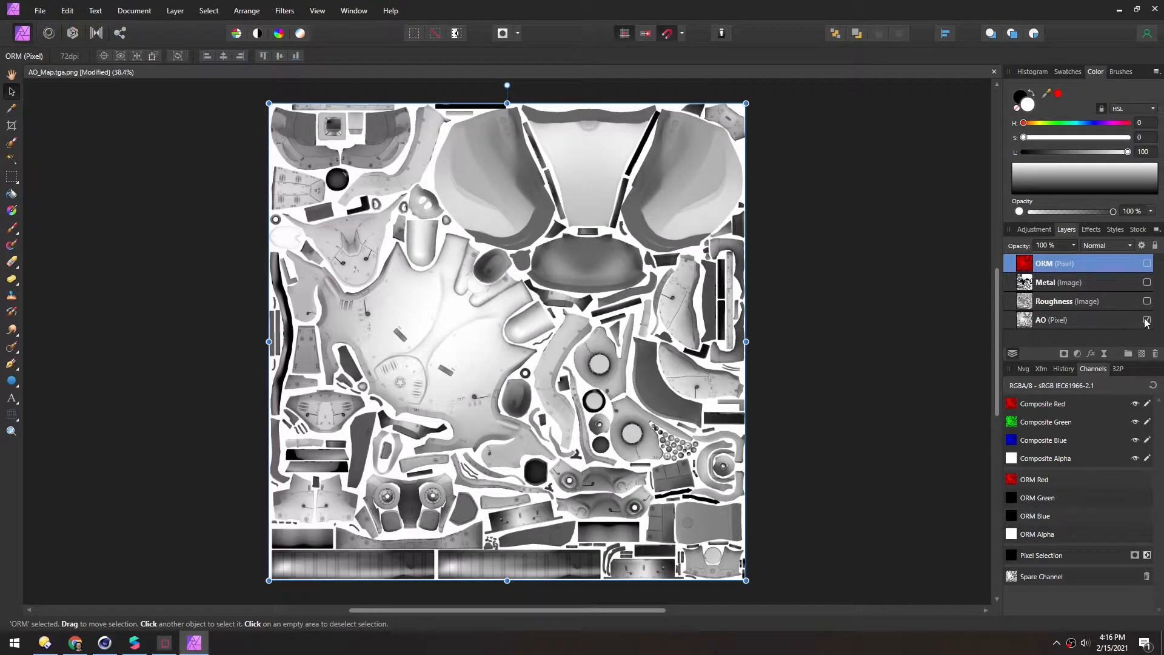
{"action": "left_click", "coordinate": [1147, 320]}
{"action": "left_click", "coordinate": [1147, 302]}
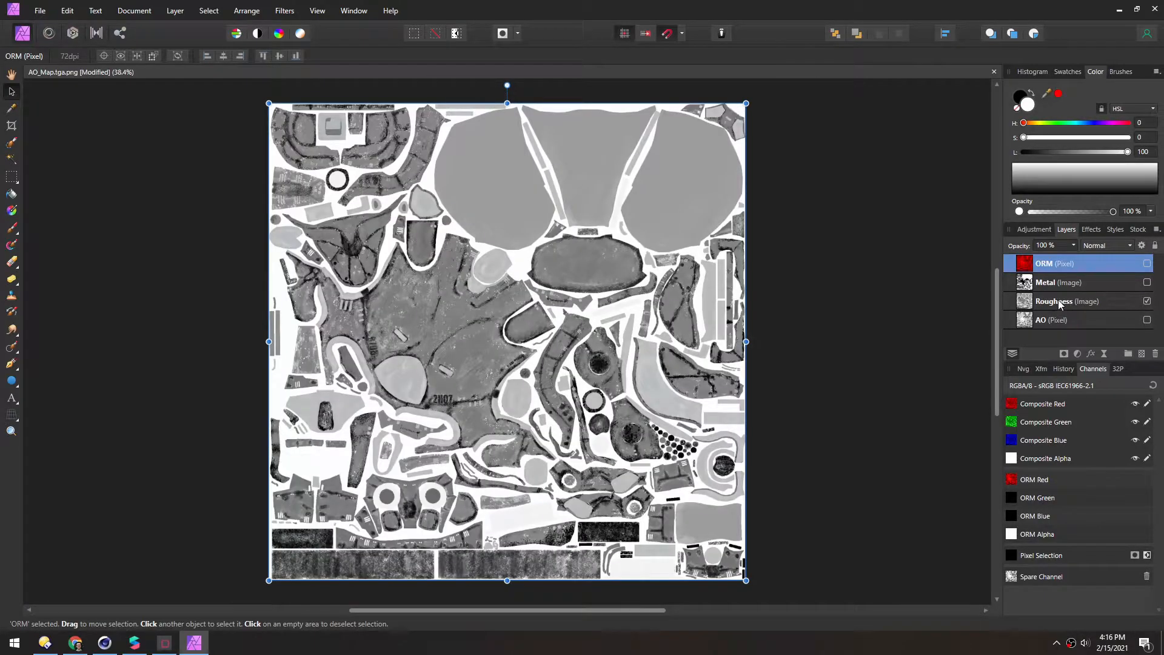
{"action": "left_click", "coordinate": [1027, 302]}
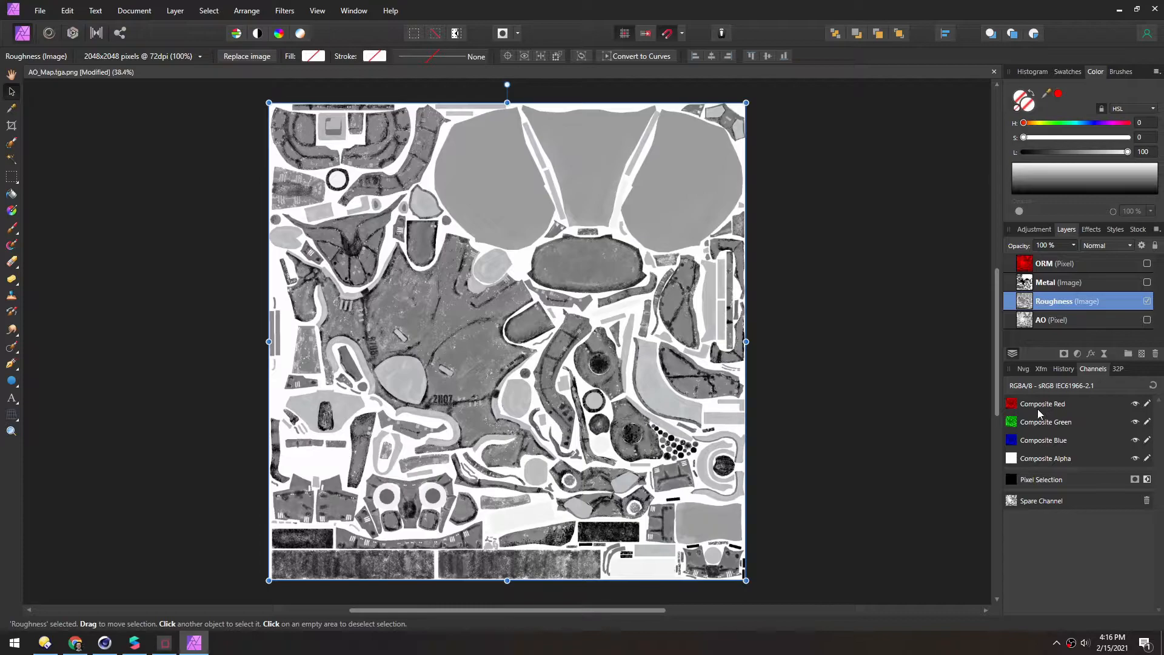
Clear out the spare channels and create a single new one from Composite Red of the Roughness image
{"action": "right_click", "coordinate": [1012, 411]}
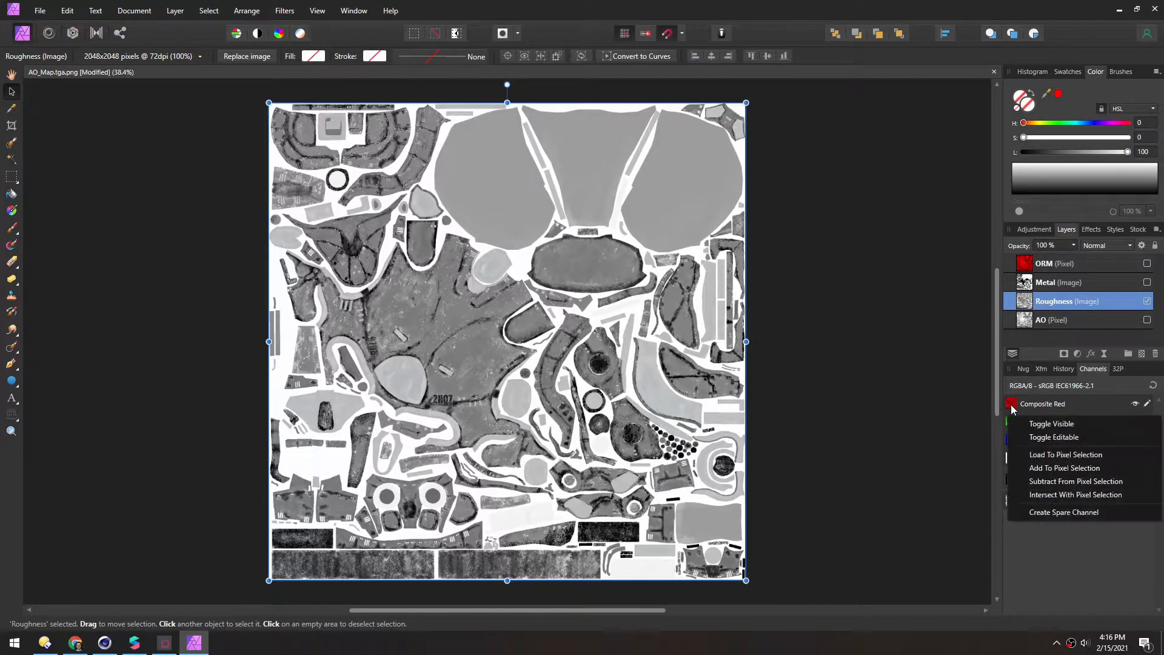
{"action": "left_click", "coordinate": [1041, 511]}
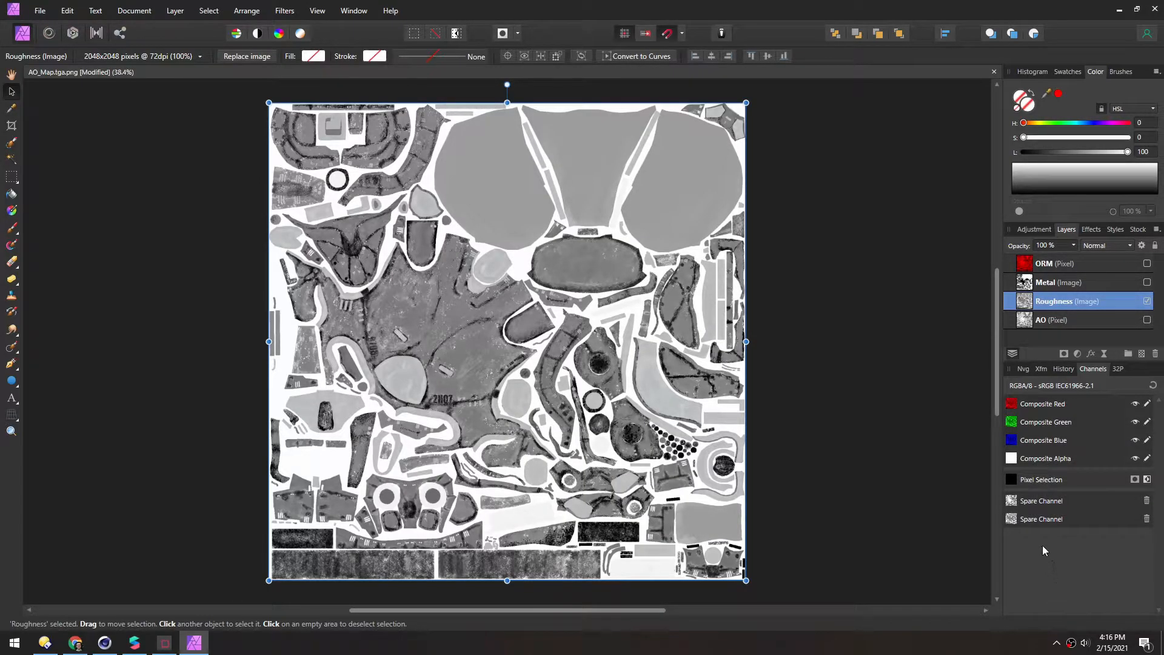
{"action": "left_click", "coordinate": [1147, 517]}
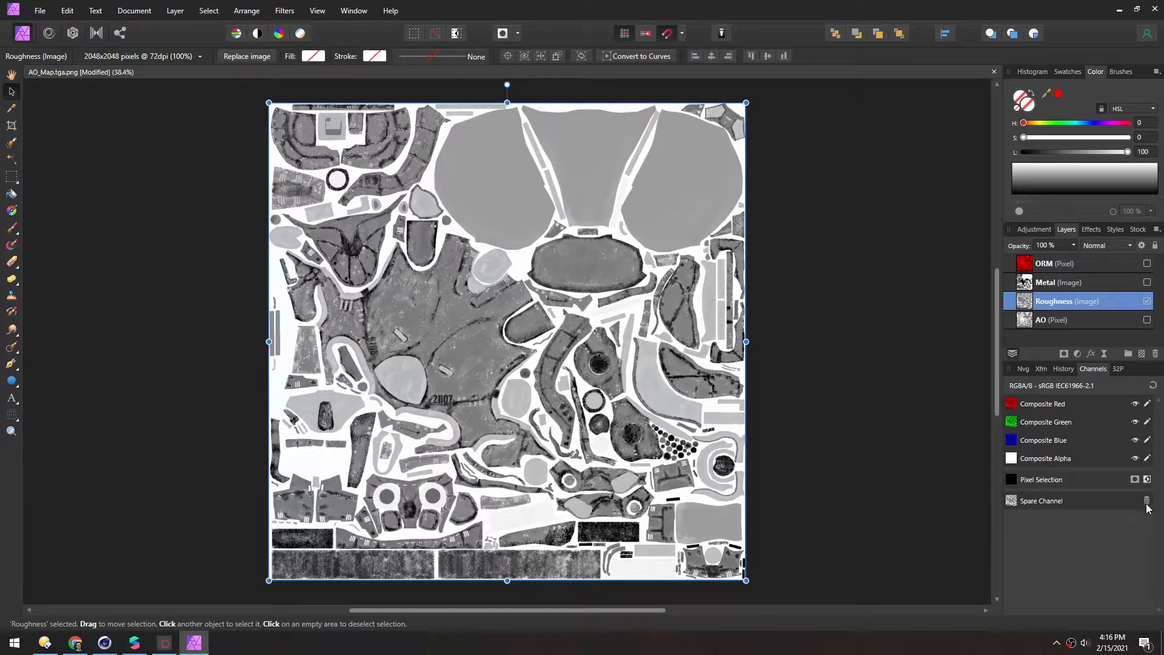
{"action": "left_click", "coordinate": [1146, 502]}
{"action": "right_click", "coordinate": [1014, 405]}
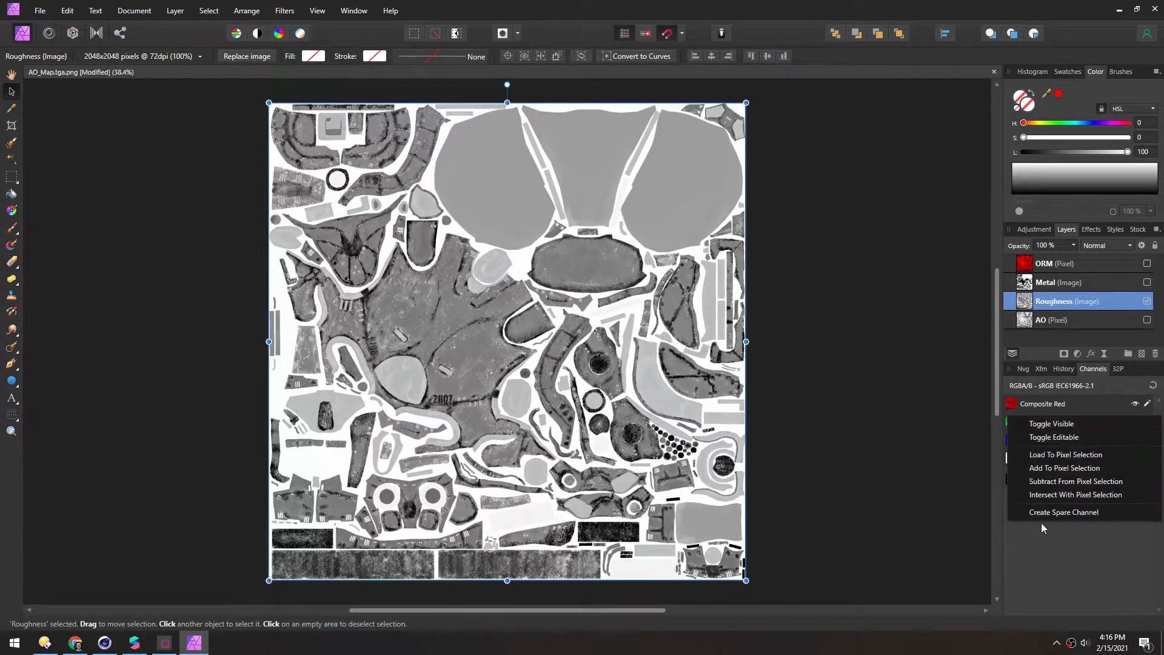
{"action": "left_click", "coordinate": [1041, 513]}
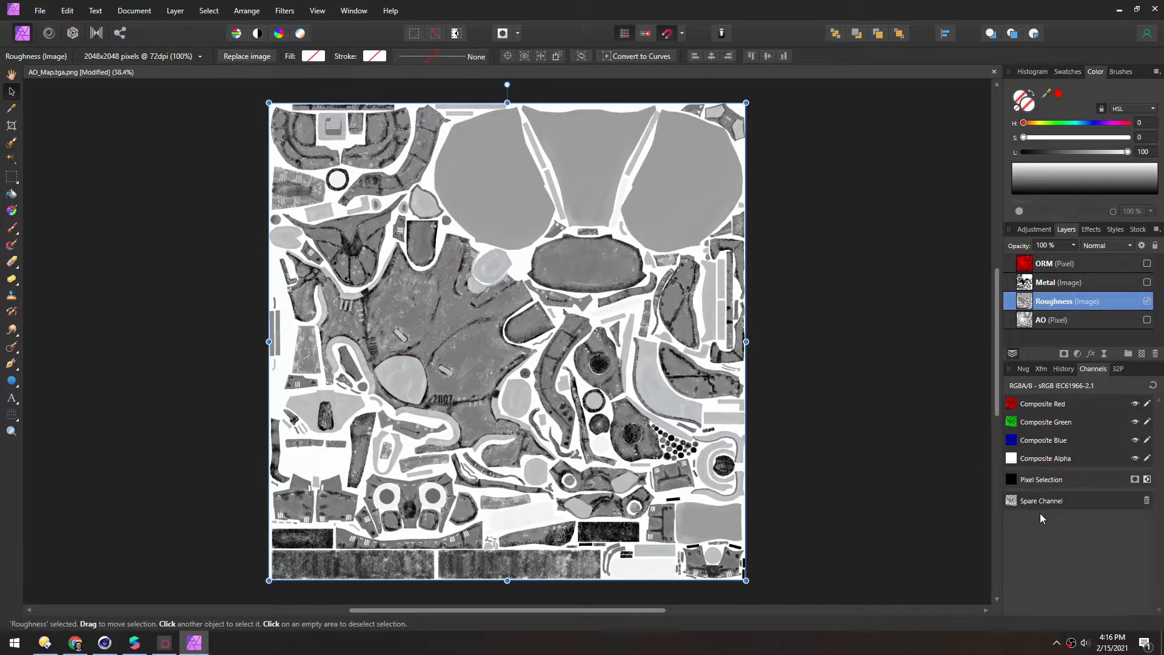
Load the roughness spare channel into the ORM layer's green channel
{"action": "left_click", "coordinate": [1044, 265]}
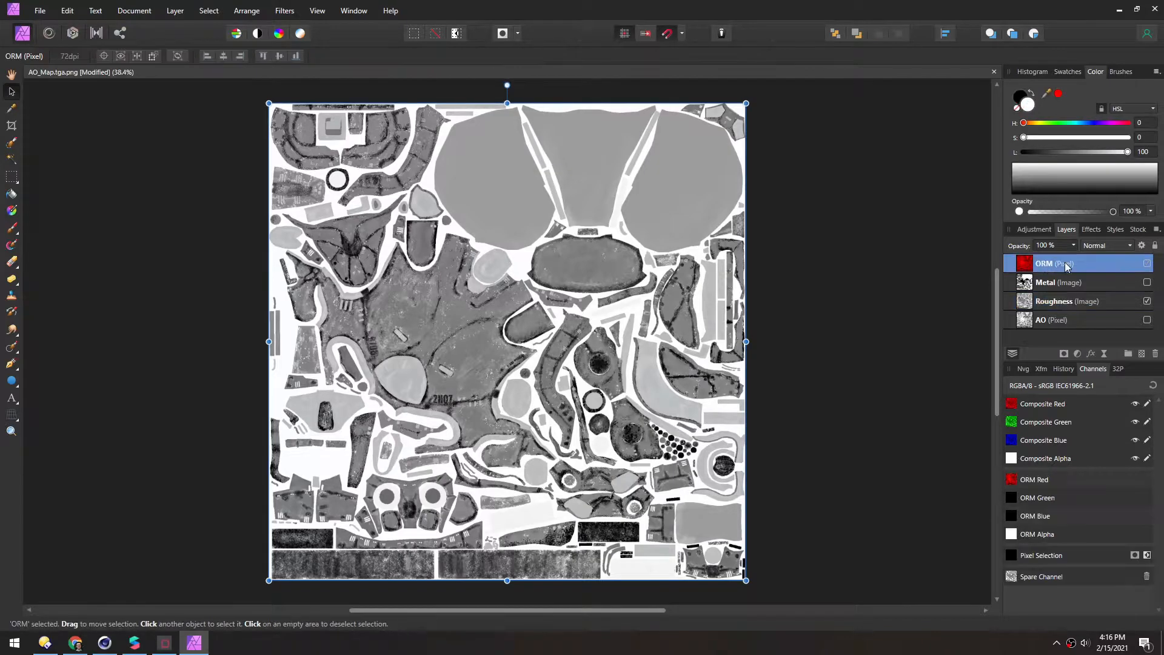
{"action": "right_click", "coordinate": [1041, 577]}
{"action": "left_click", "coordinate": [1078, 538]}
Hide the Roughness layer, and show and select the Metal layer
{"action": "left_click", "coordinate": [1147, 302]}
{"action": "left_click", "coordinate": [1147, 282]}
{"action": "left_click", "coordinate": [1126, 285]}
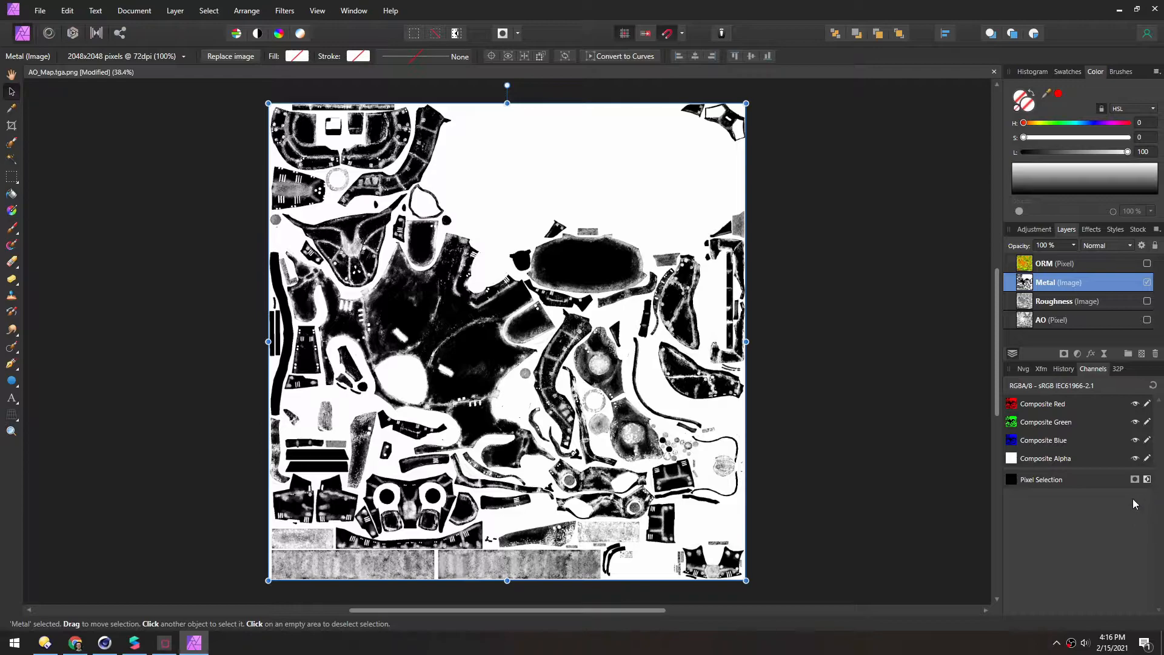
Create a spare channel from Composite Red of the Metal image and load it into the ORM layer's blue channel
{"action": "right_click", "coordinate": [1012, 403]}
{"action": "left_click", "coordinate": [1055, 510]}
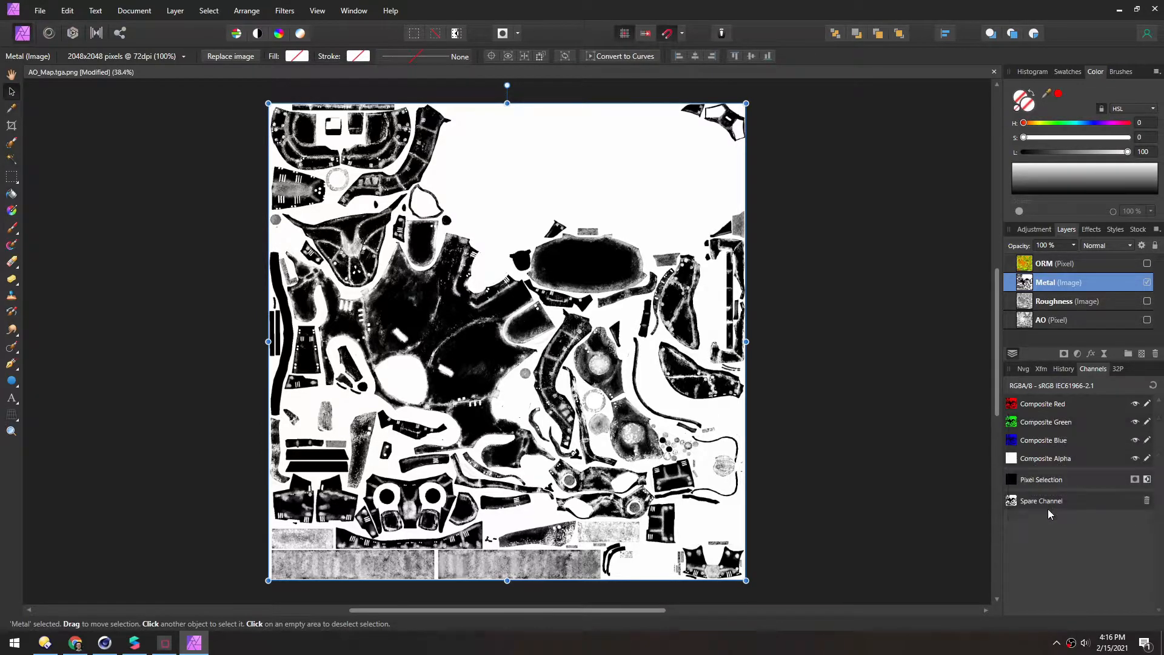
{"action": "left_click", "coordinate": [1102, 266]}
{"action": "right_click", "coordinate": [1050, 579]}
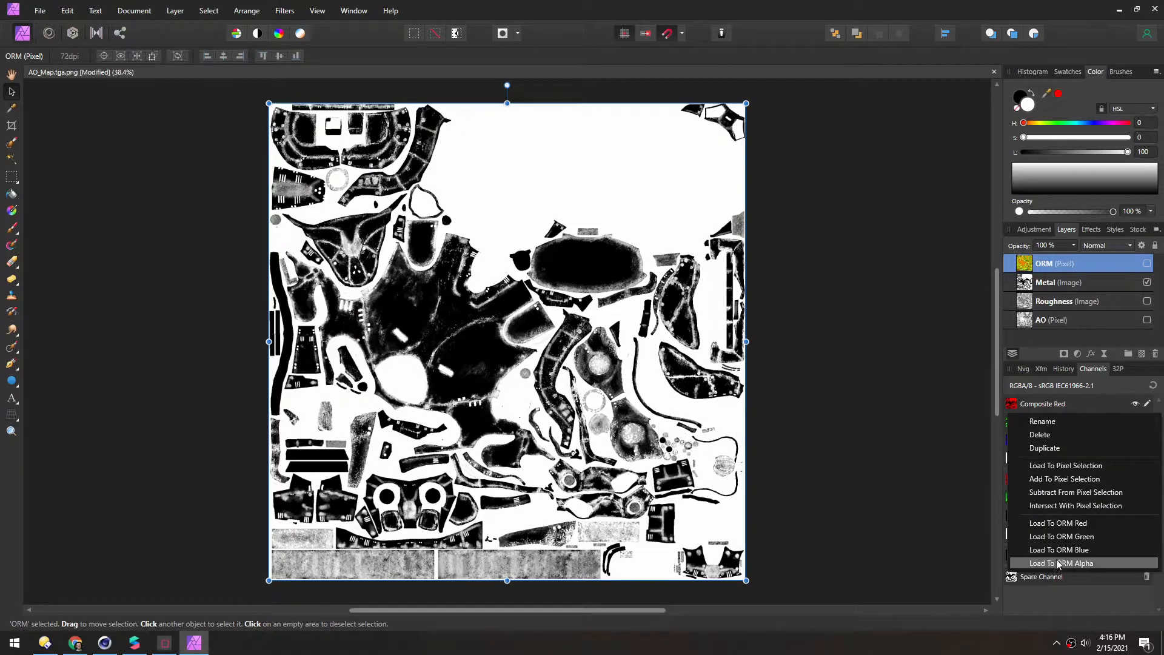
{"action": "left_click", "coordinate": [1061, 557]}
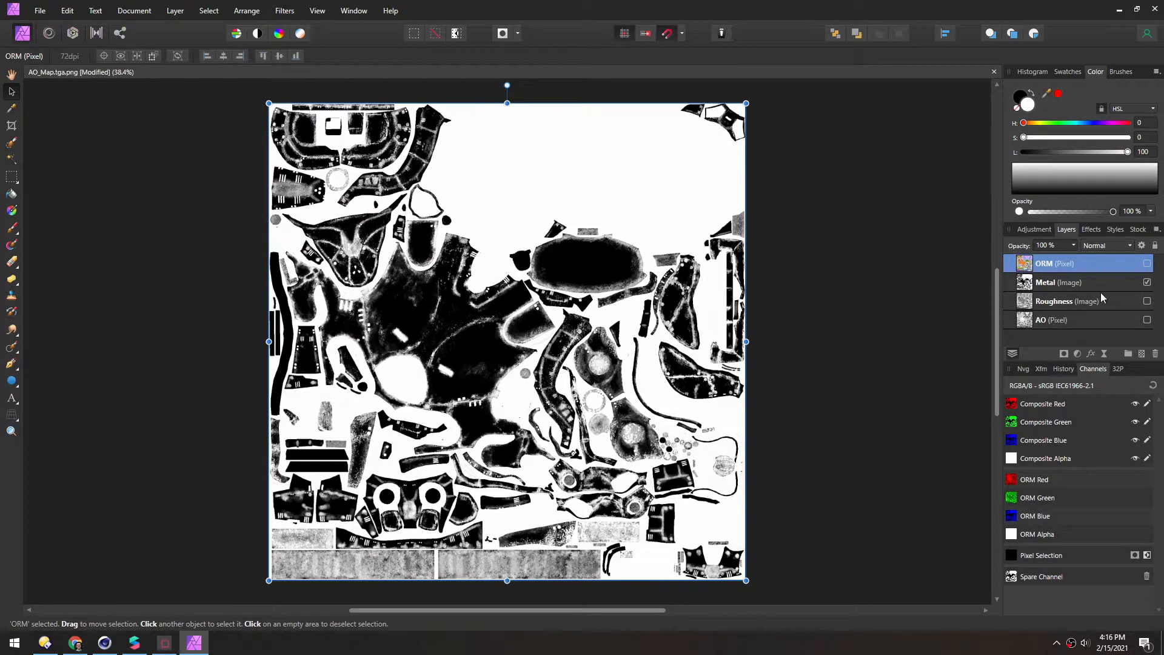
Hide the Metal layer and show the packed ORM layer
{"action": "left_click", "coordinate": [1147, 283]}
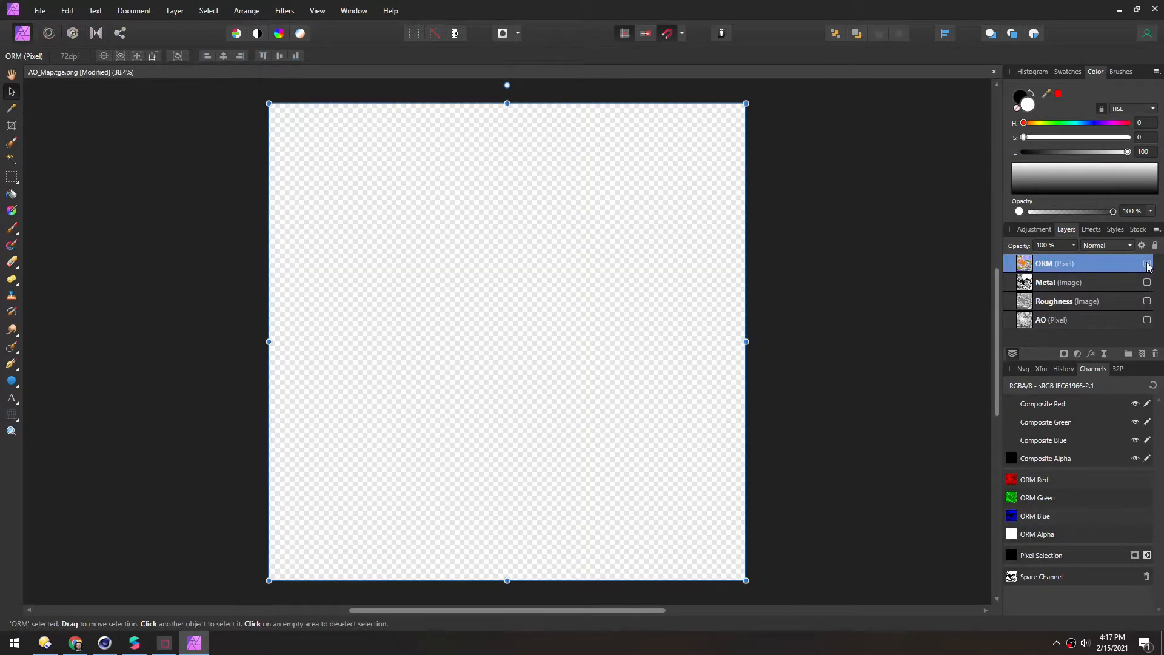
{"action": "left_click", "coordinate": [1147, 264]}
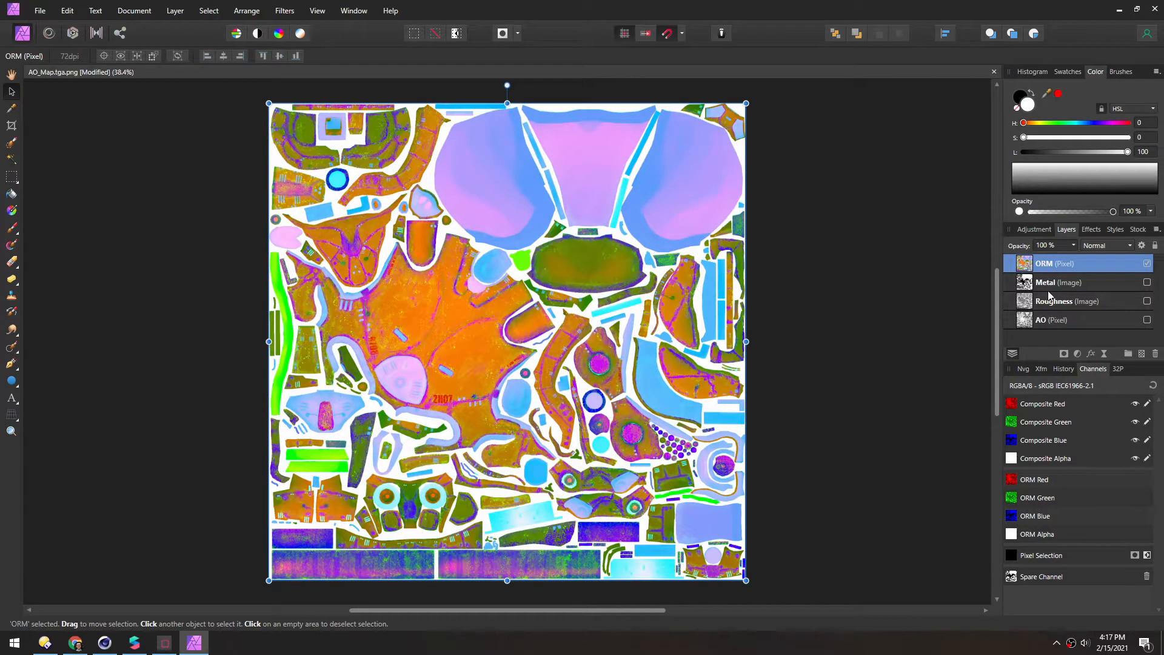
Check the packed ORM map by toggling its red, green and blue composite channels, leaving all of them visible
{"action": "left_click", "coordinate": [1135, 404]}
{"action": "left_click", "coordinate": [1135, 422]}
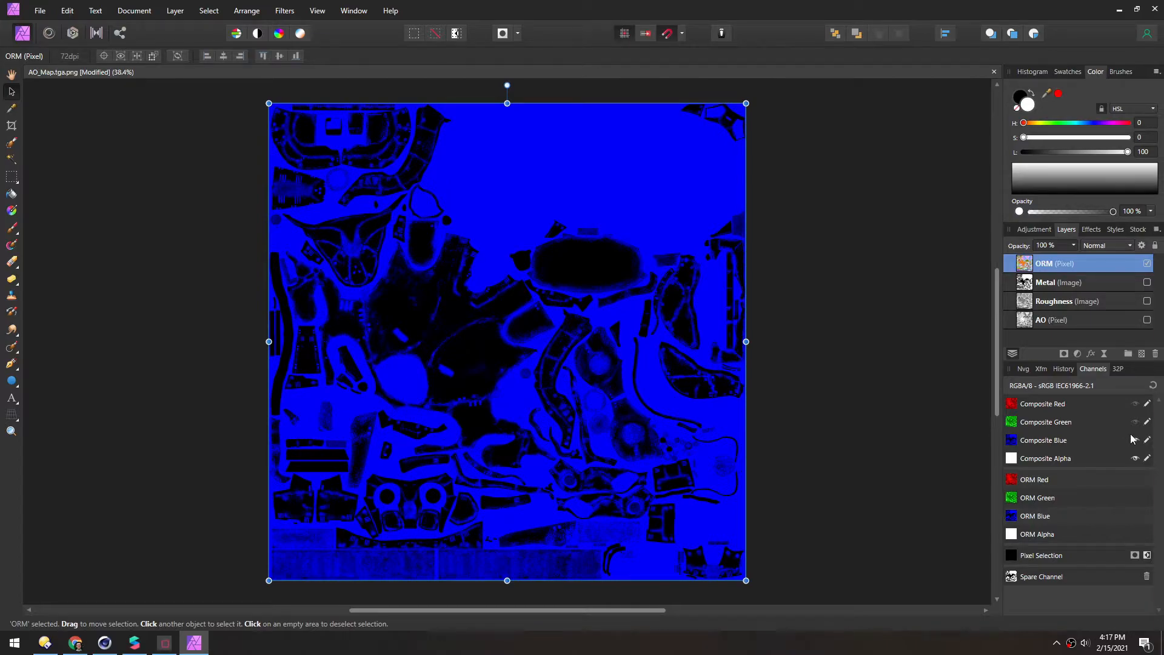
{"action": "left_click", "coordinate": [1135, 441]}
{"action": "left_click", "coordinate": [1135, 422]}
{"action": "left_click", "coordinate": [1135, 422]}
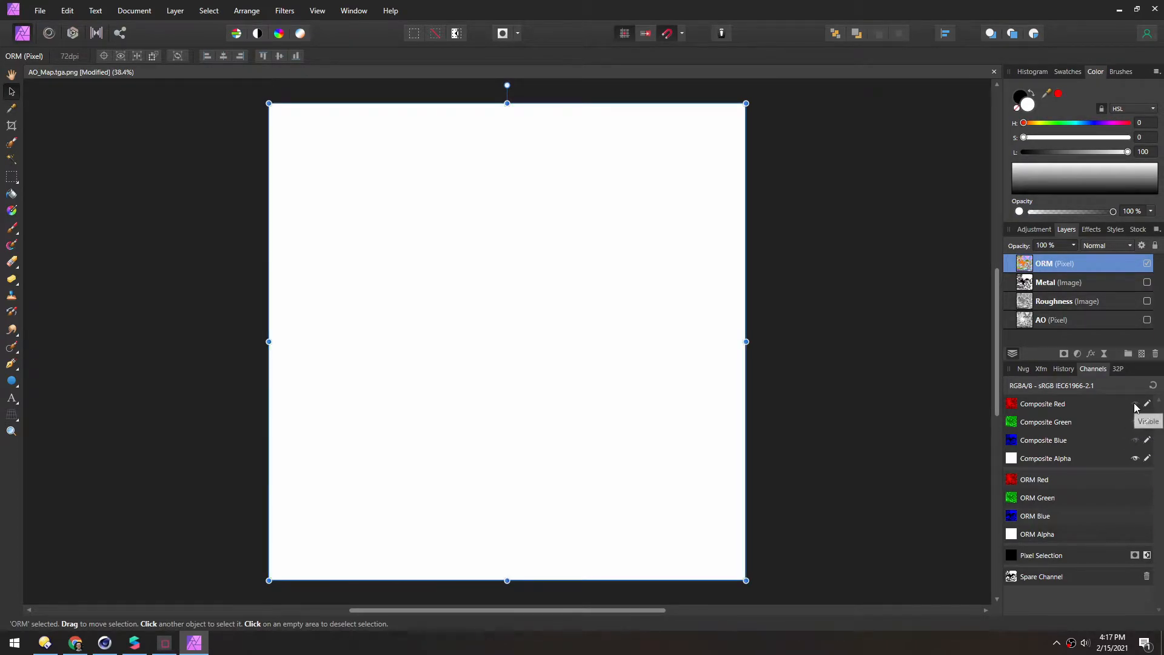
{"action": "left_click", "coordinate": [1135, 404]}
{"action": "left_click", "coordinate": [1135, 422]}
{"action": "left_click", "coordinate": [1135, 440]}
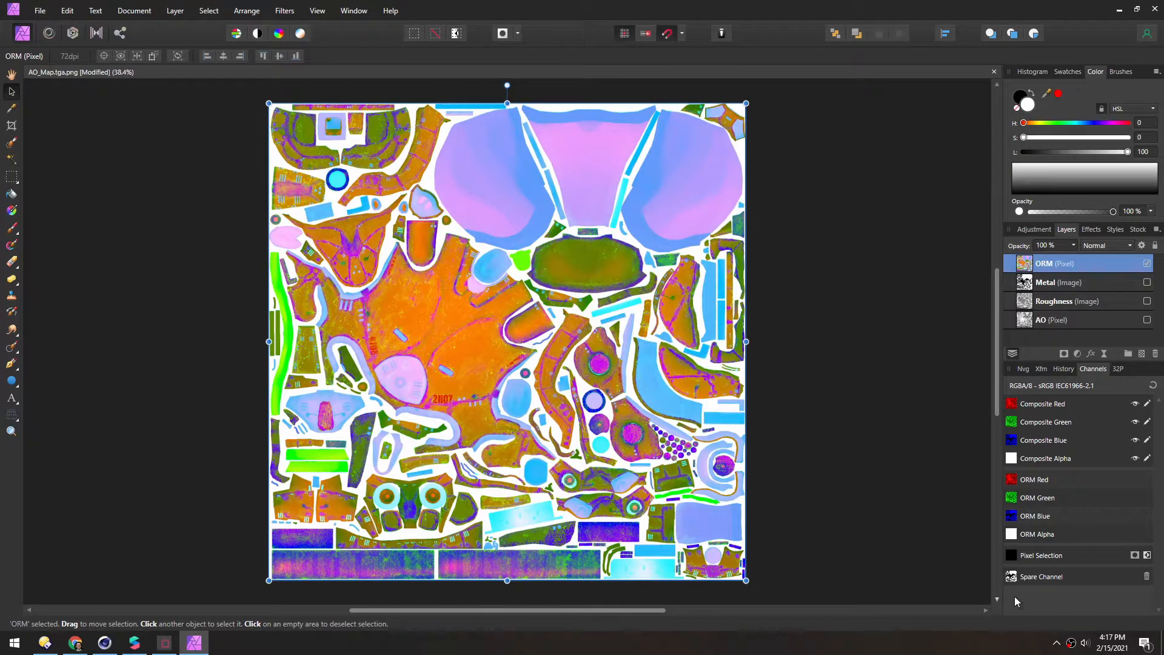
Delete the remaining spare channel
{"action": "left_click", "coordinate": [1146, 576]}
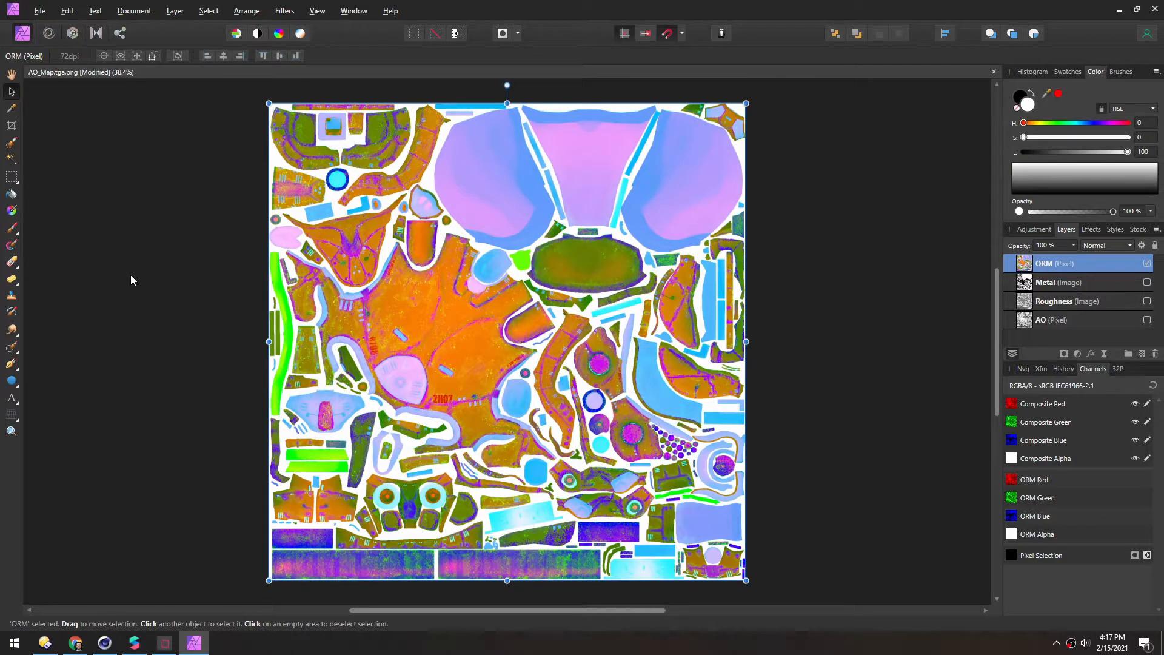
Export the packed ORM map as a best-quality JPEG at 1024 × 1024 px
{"action": "key", "text": "ctrl+alt+shift+w"}
{"action": "left_click", "coordinate": [518, 254]}
{"action": "type", "text": "1024"}
{"action": "key", "text": "Return"}
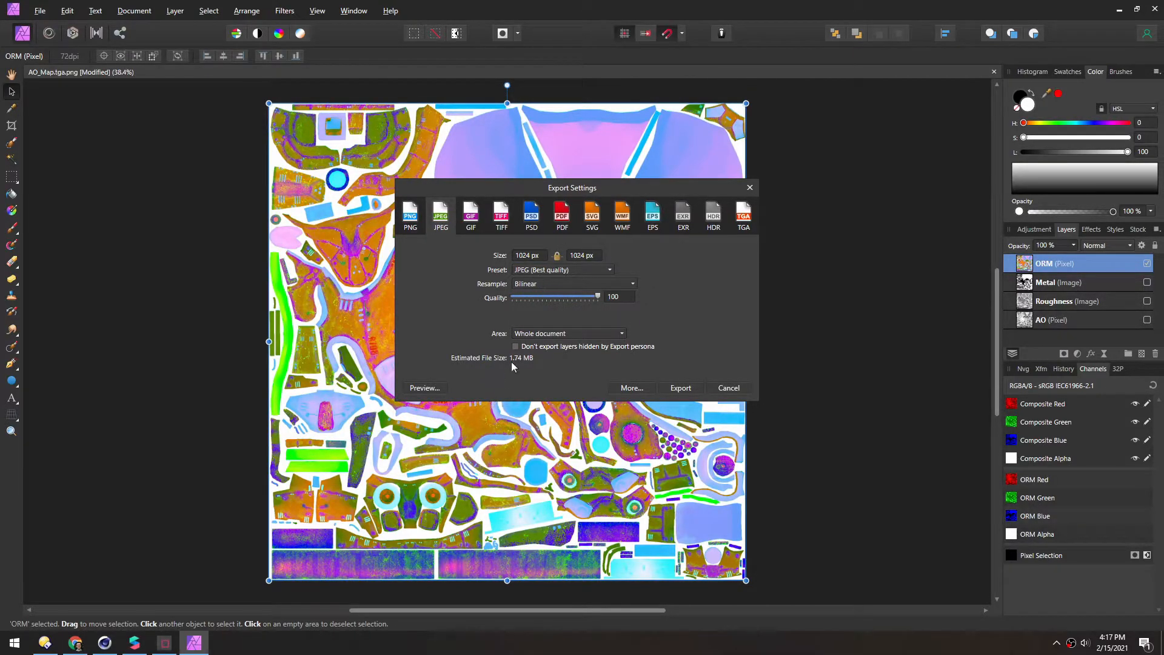
{"action": "left_click", "coordinate": [681, 388]}
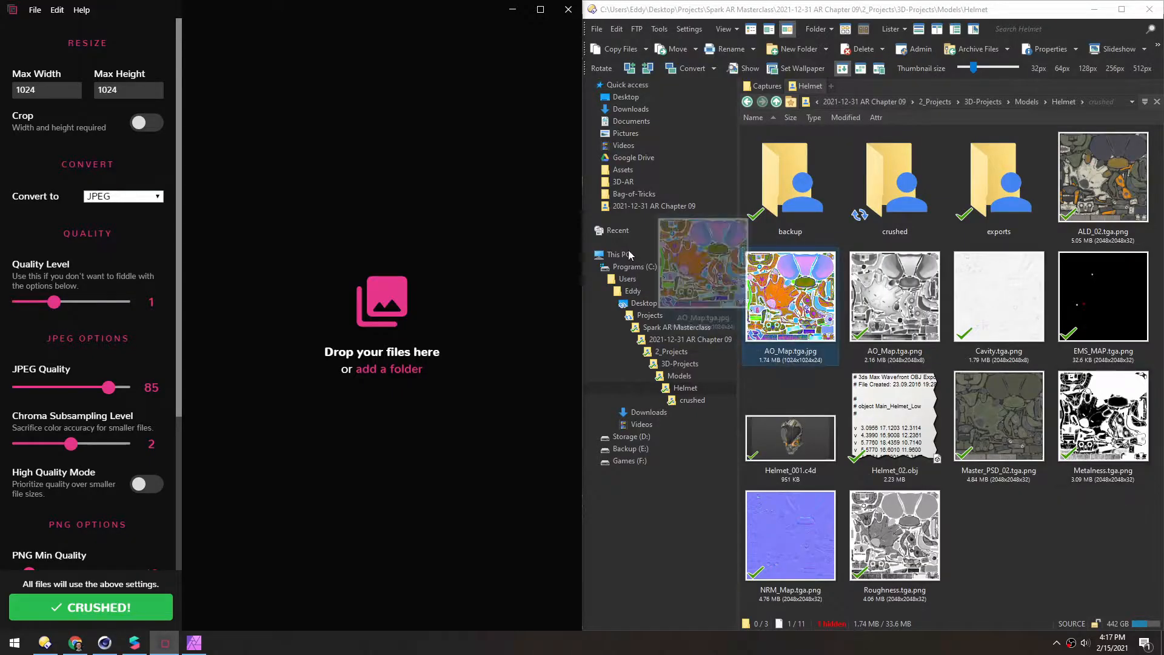
Compress AO_Map.tga.jpg in the image crusher and save the result in the Helmet model's crushed folder
{"action": "left_click_drag", "start_coordinate": [680, 269], "coordinate": [325, 177]}
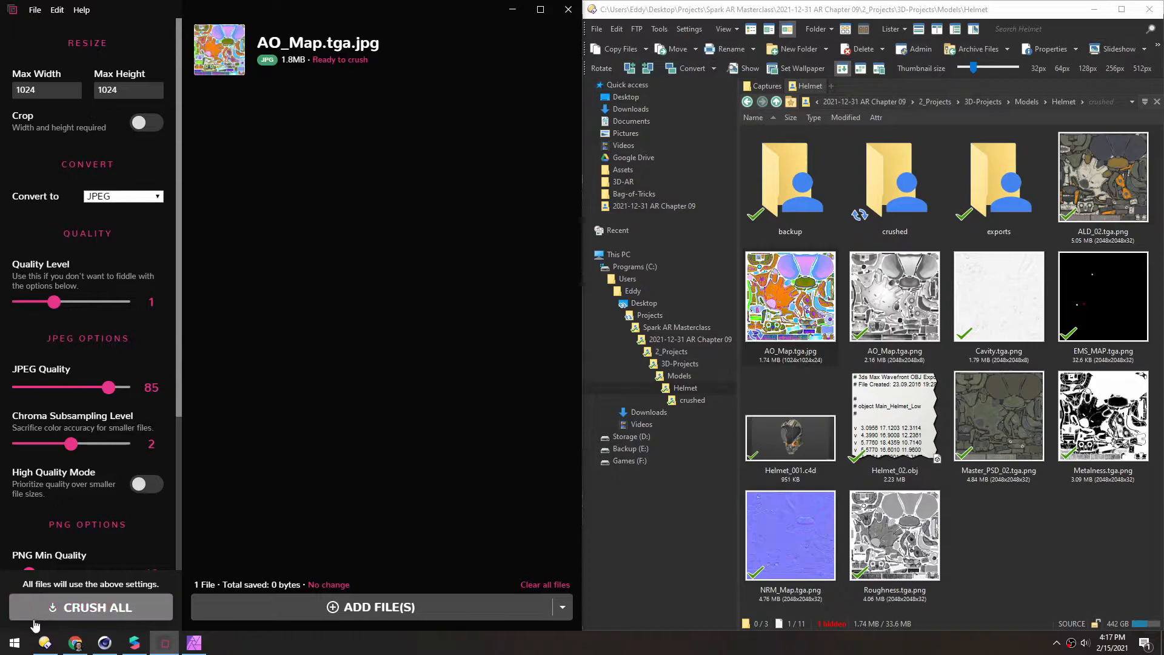
{"action": "left_click", "coordinate": [91, 607]}
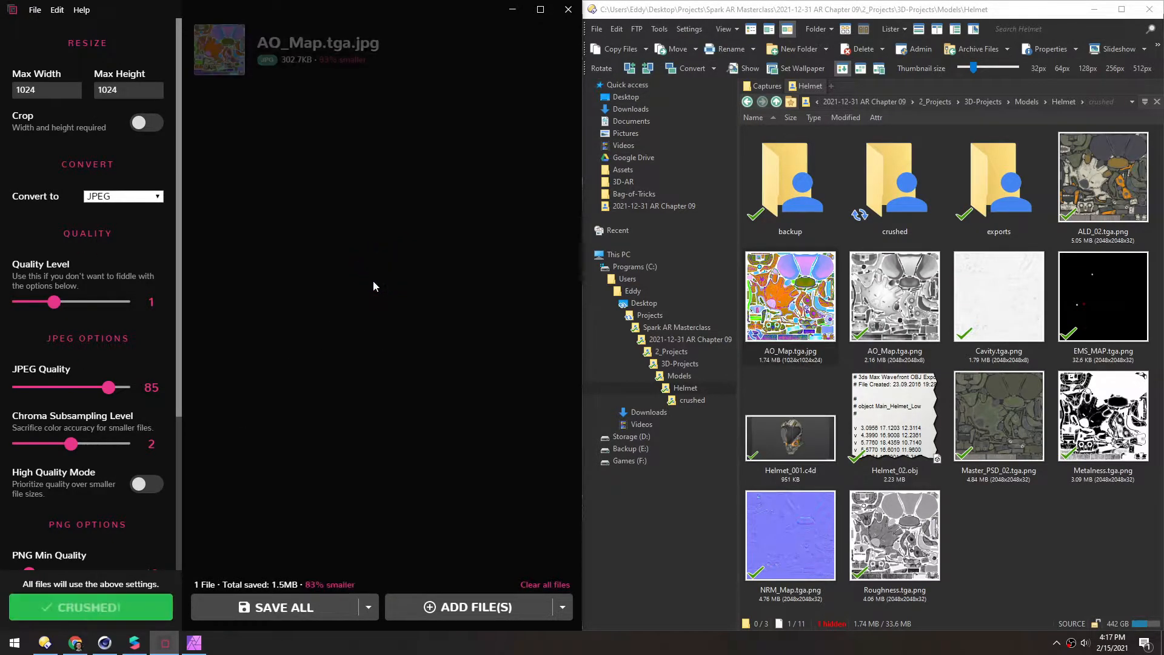
{"action": "right_click", "coordinate": [416, 58]}
{"action": "left_click", "coordinate": [442, 128]}
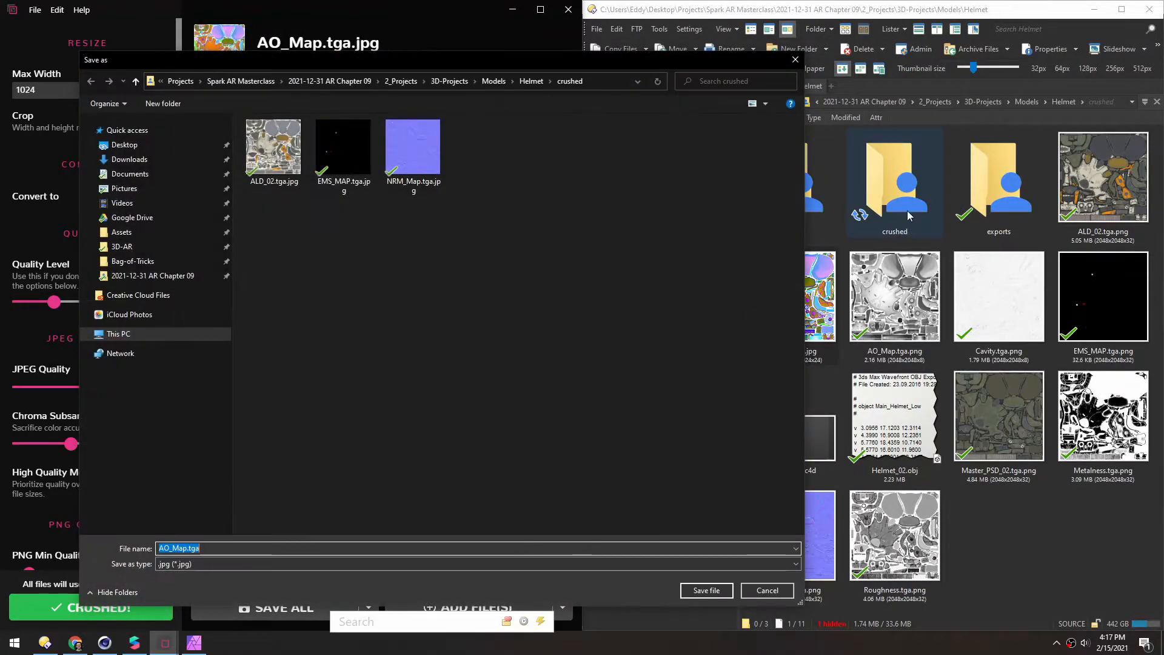
{"action": "left_click", "coordinate": [696, 591]}
In the crushed folder, rename ALD_02.tga.jpg as tex_helmet_diffuse
{"action": "double_click", "coordinate": [868, 184]}
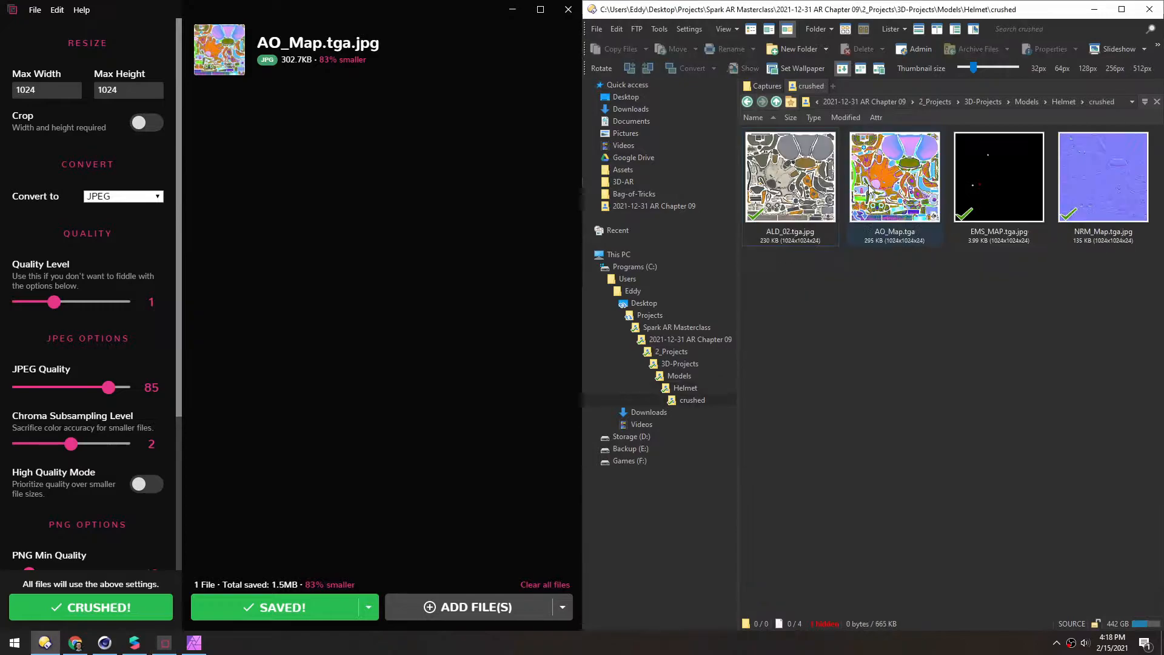
{"action": "left_click", "coordinate": [772, 236]}
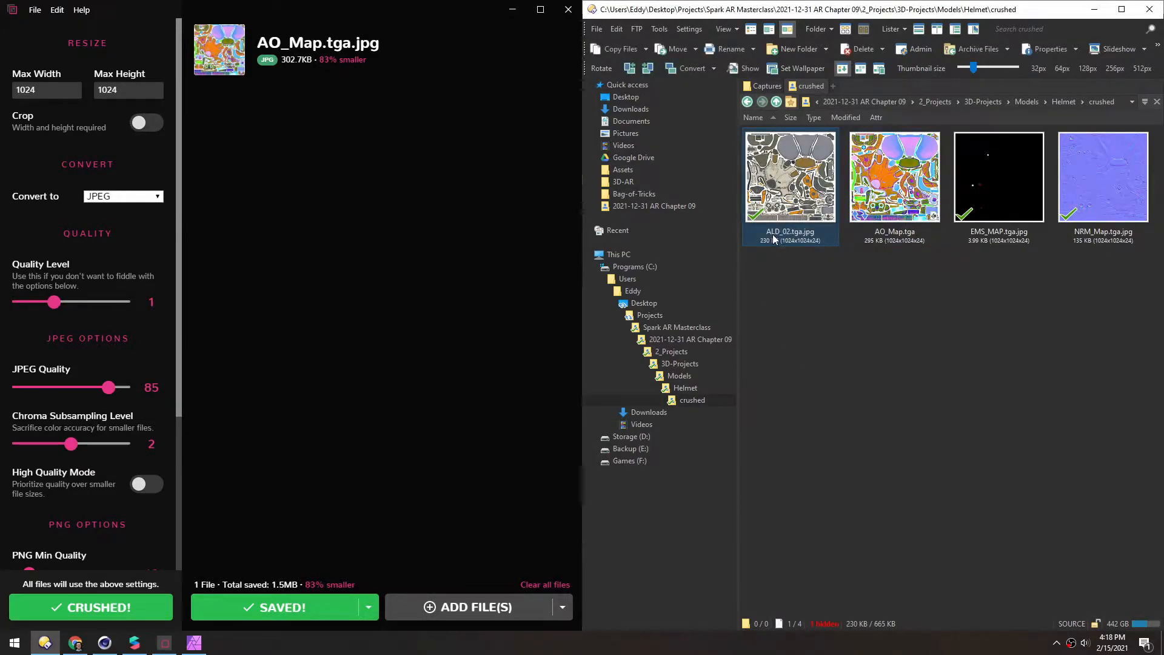
{"action": "type", "text": "tex_helmet"}
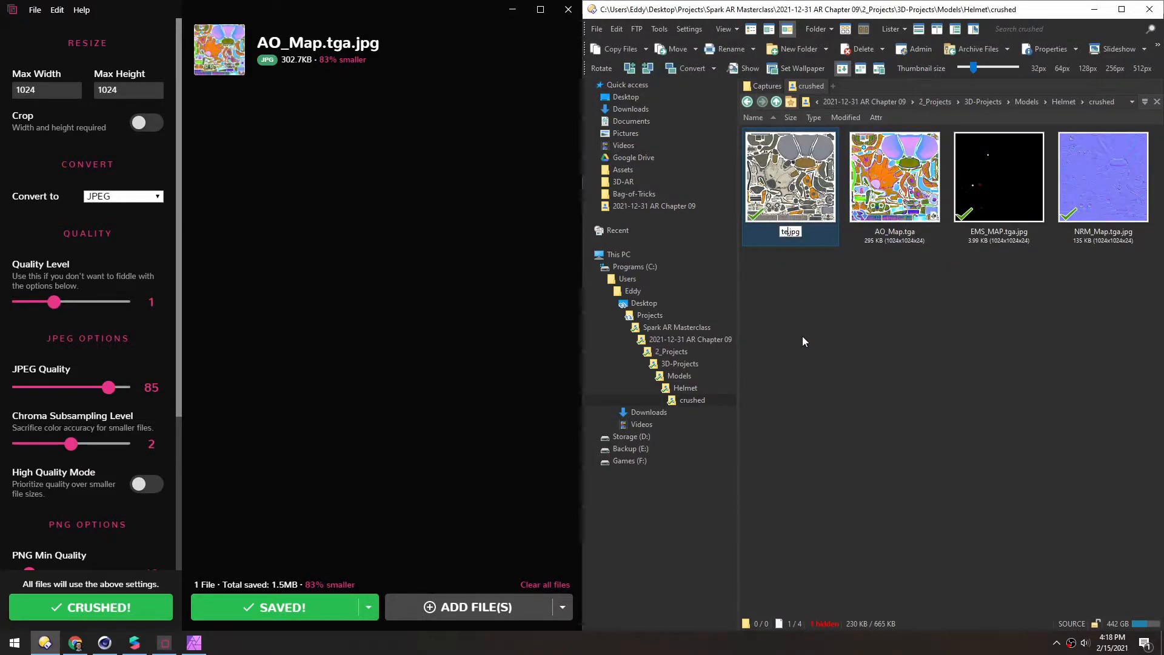
{"action": "type", "text": "_difufse"}
{"action": "key", "text": "BackSpace"}
{"action": "key", "text": "BackSpace"}
{"action": "key", "text": "BackSpace"}
{"action": "key", "text": "BackSpace"}
{"action": "type", "text": "fuse"}
{"action": "key", "text": "Return"}
Rename the packed AO map, the EMS map and the NRM map as tex_helmet_ORM, tex_helmet_emission and tex_helmet_normal
{"action": "type", "text": "tex_helmet_ORM"}
{"action": "key", "text": "Tab"}
{"action": "type", "text": "tex_helmet_emission"}
{"action": "key", "text": "Tab"}
{"action": "type", "text": "tex_helmet_normal"}
{"action": "key", "text": "Return"}
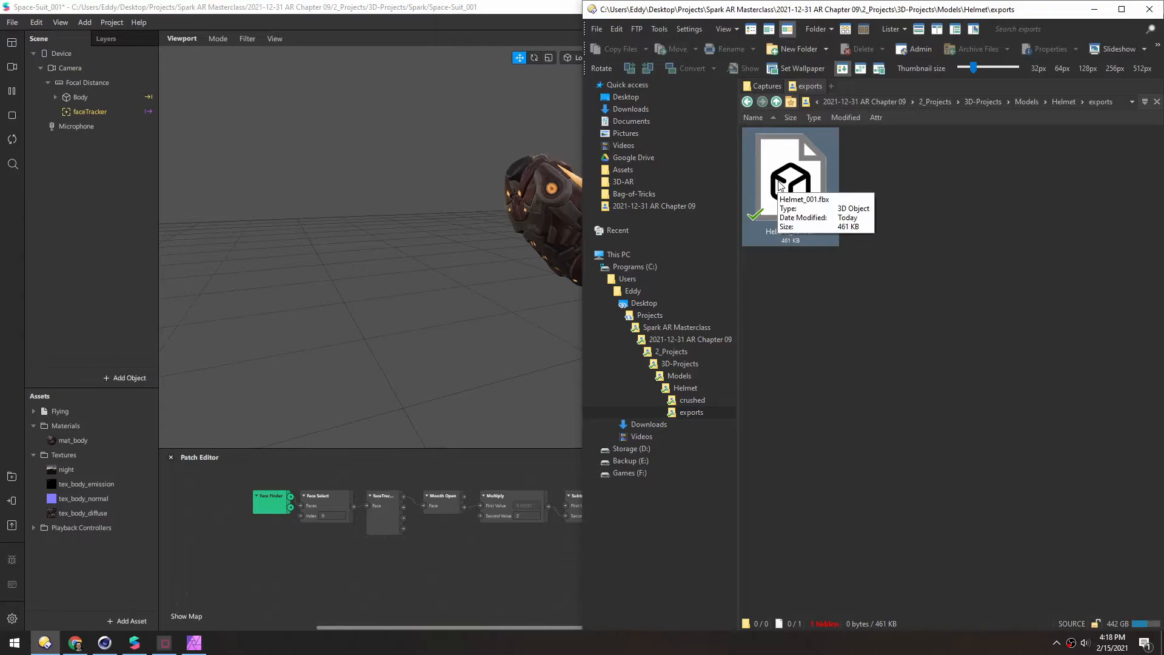
Import Helmet_001.fbx into the Spark AR project, place it under Focal Distance and inspect its Blocker, Helmet and Visor parts
{"action": "left_click_drag", "start_coordinate": [781, 187], "coordinate": [97, 569]}
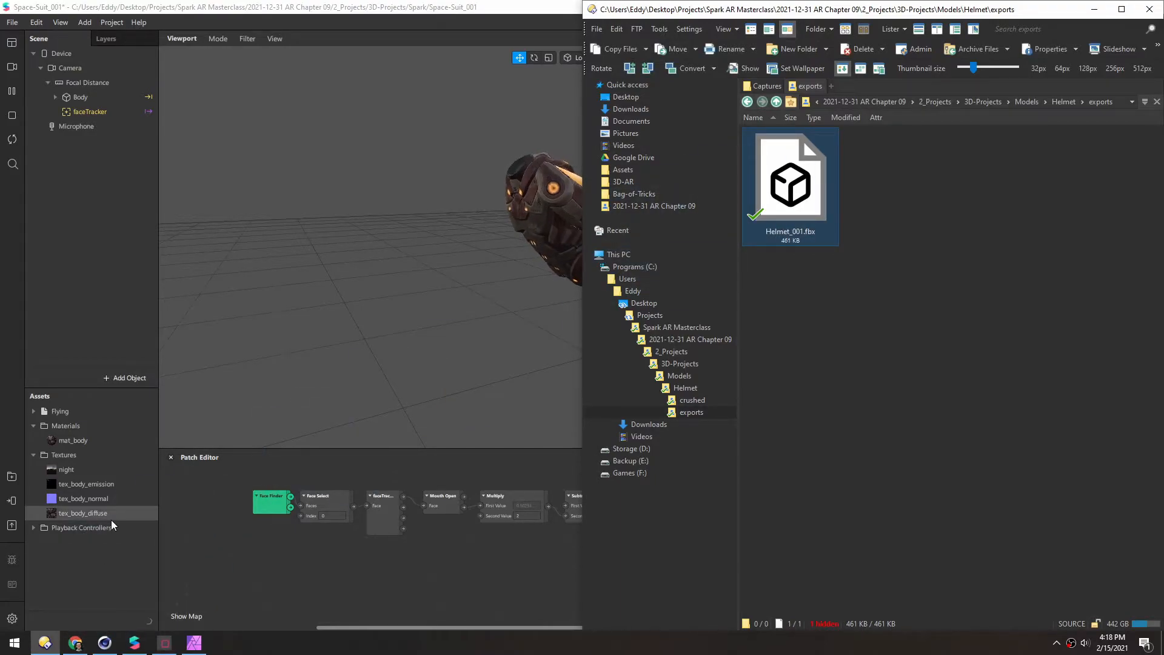
{"action": "left_click_drag", "start_coordinate": [43, 428], "coordinate": [68, 199]}
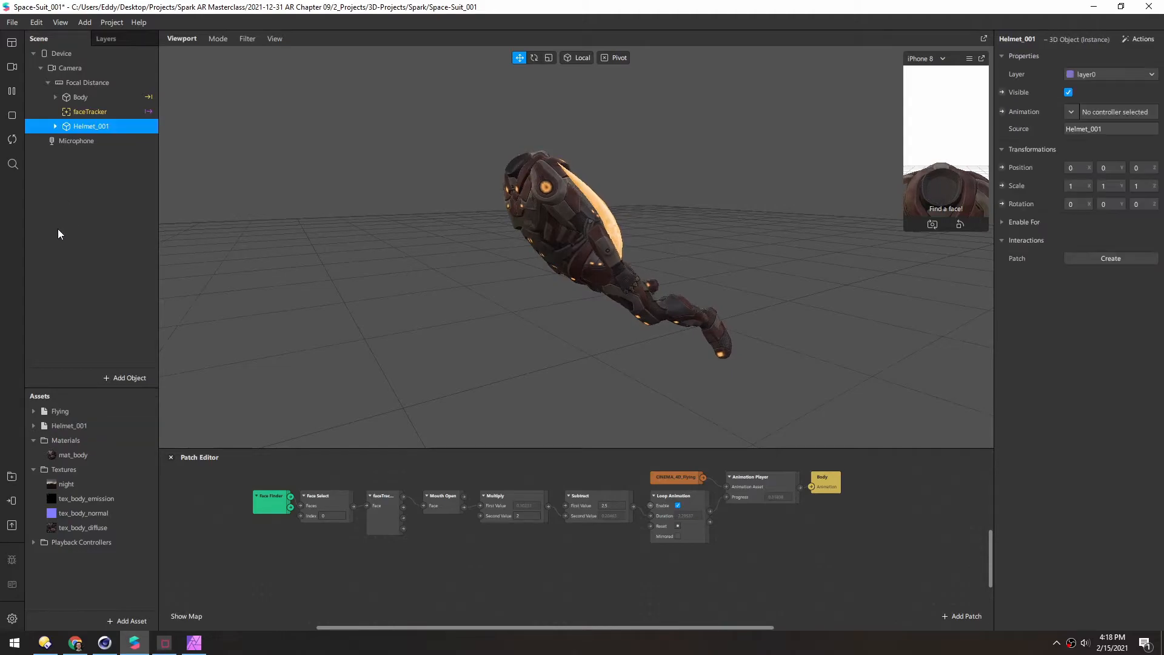
{"action": "left_click", "coordinate": [55, 126]}
{"action": "left_click", "coordinate": [77, 141]}
{"action": "left_click", "coordinate": [75, 156]}
{"action": "left_click", "coordinate": [73, 171]}
Import the four tex_helmet textures from the crushed folder and enable No compression for all of them
{"action": "left_click", "coordinate": [49, 645]}
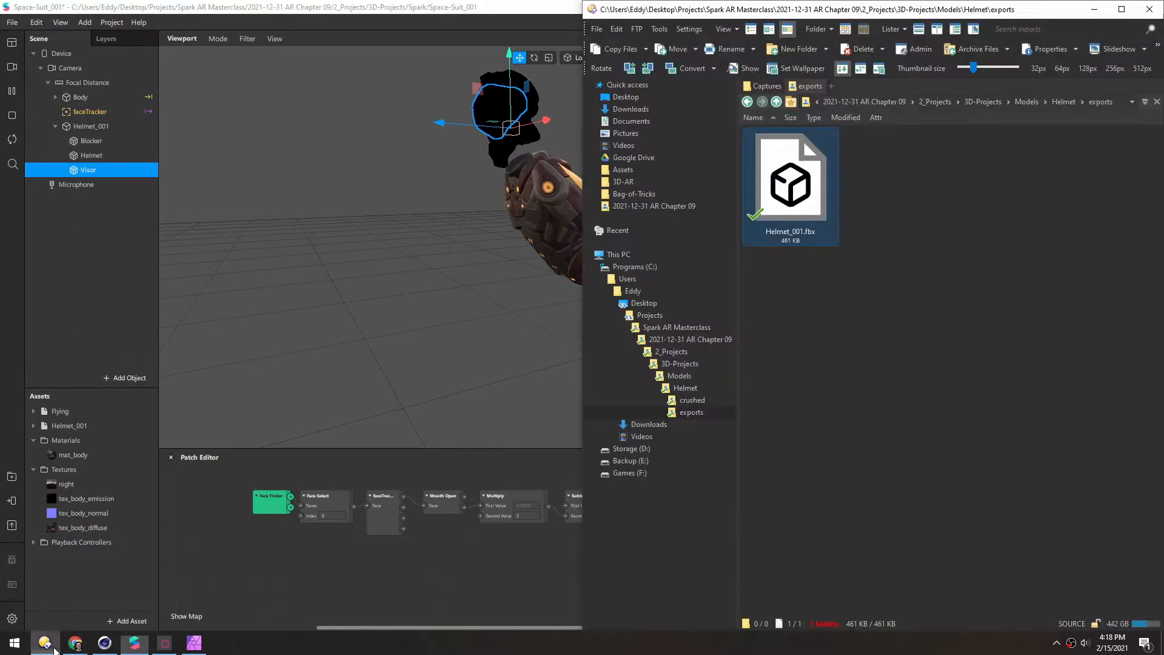
{"action": "left_click", "coordinate": [776, 102]}
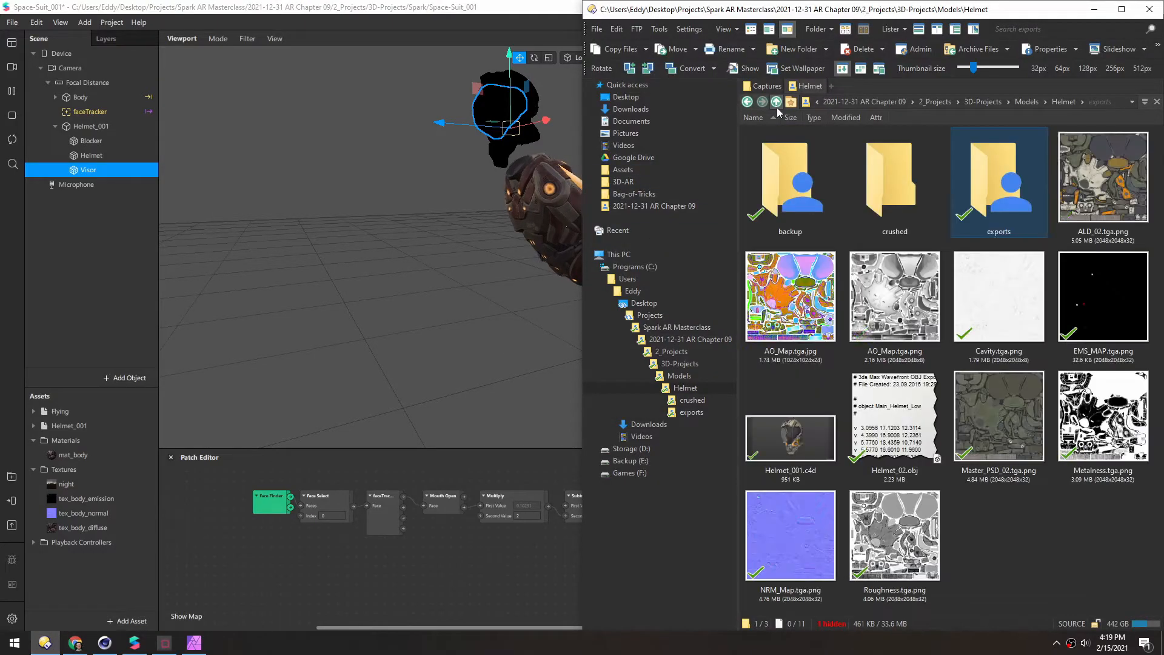
{"action": "double_click", "coordinate": [889, 206]}
{"action": "left_click_drag", "start_coordinate": [847, 245], "coordinate": [1110, 177]}
{"action": "left_click_drag", "start_coordinate": [788, 182], "coordinate": [78, 580]}
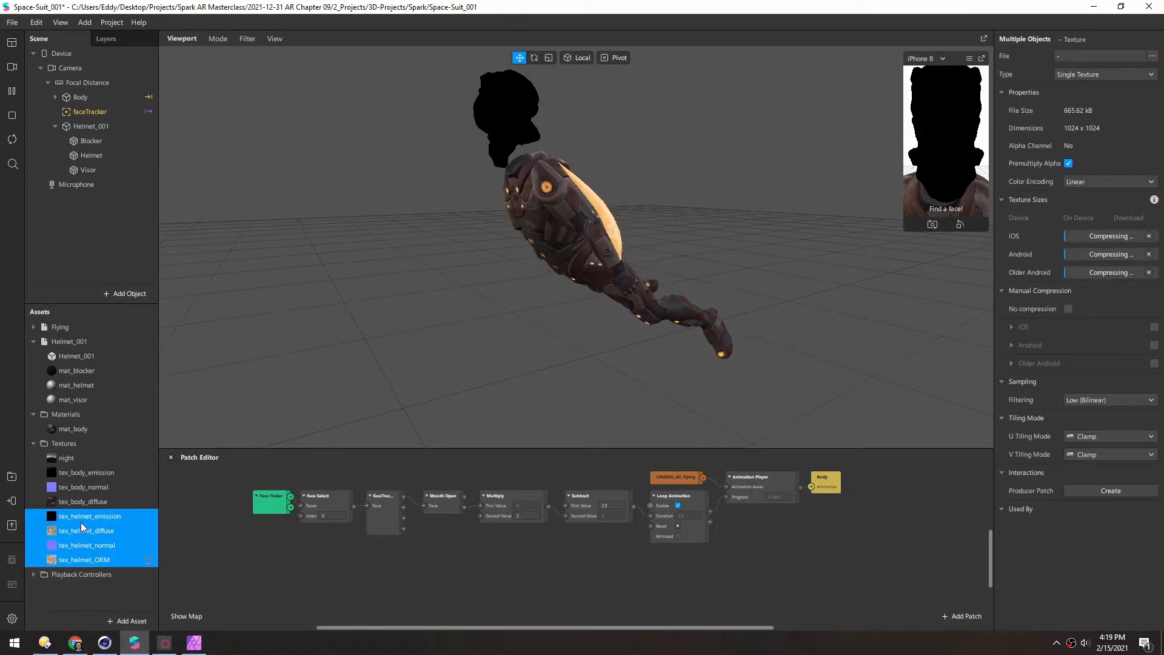
{"action": "left_click", "coordinate": [1068, 309]}
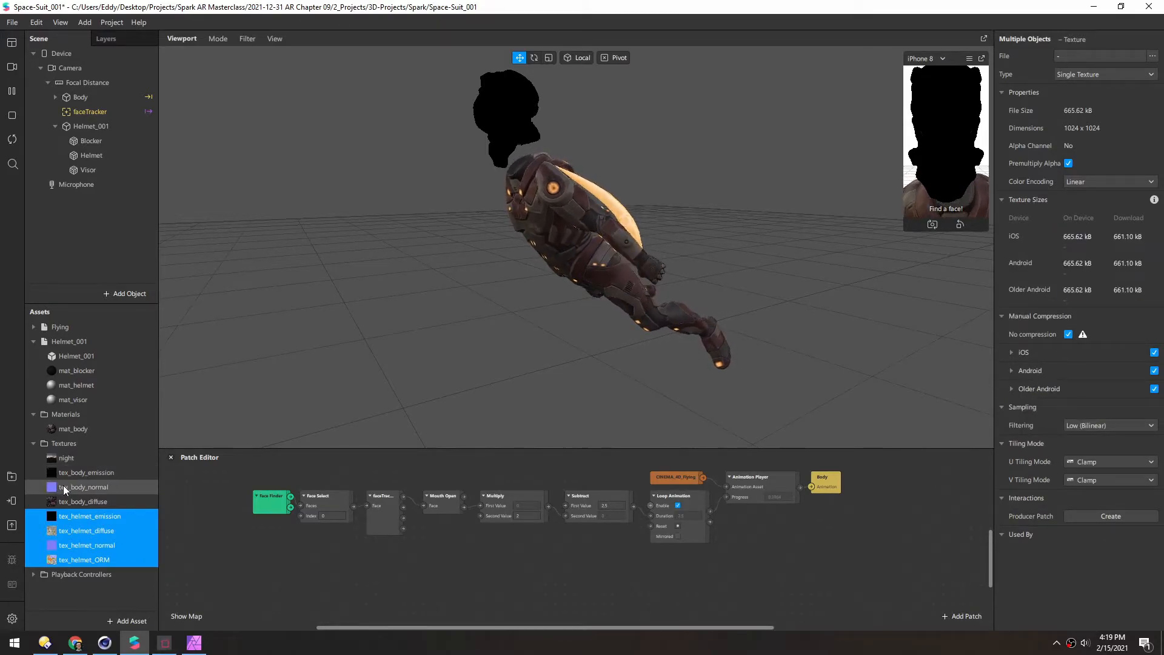
{"action": "left_click", "coordinate": [78, 597]}
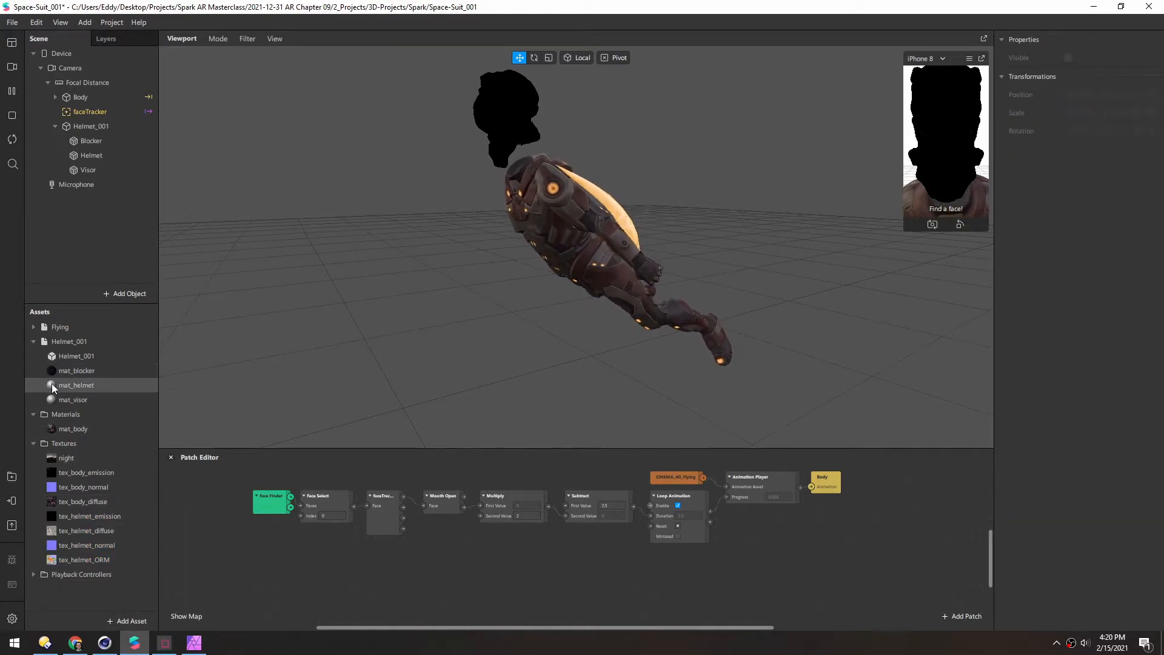
Assign tex_helmet_diffuse as mat_helmet's diffuse texture and enable its normal map with tex_helmet_normal
{"action": "left_click", "coordinate": [67, 386]}
{"action": "left_click_drag", "start_coordinate": [982, 183], "coordinate": [946, 152]}
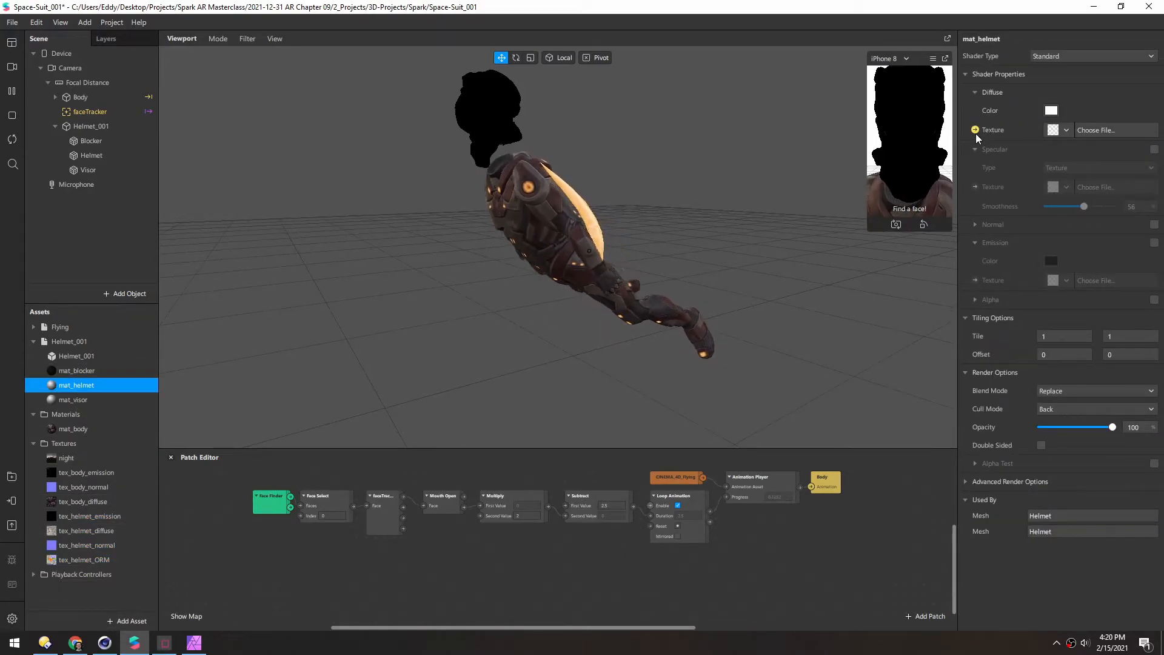
{"action": "left_click", "coordinate": [1066, 130]}
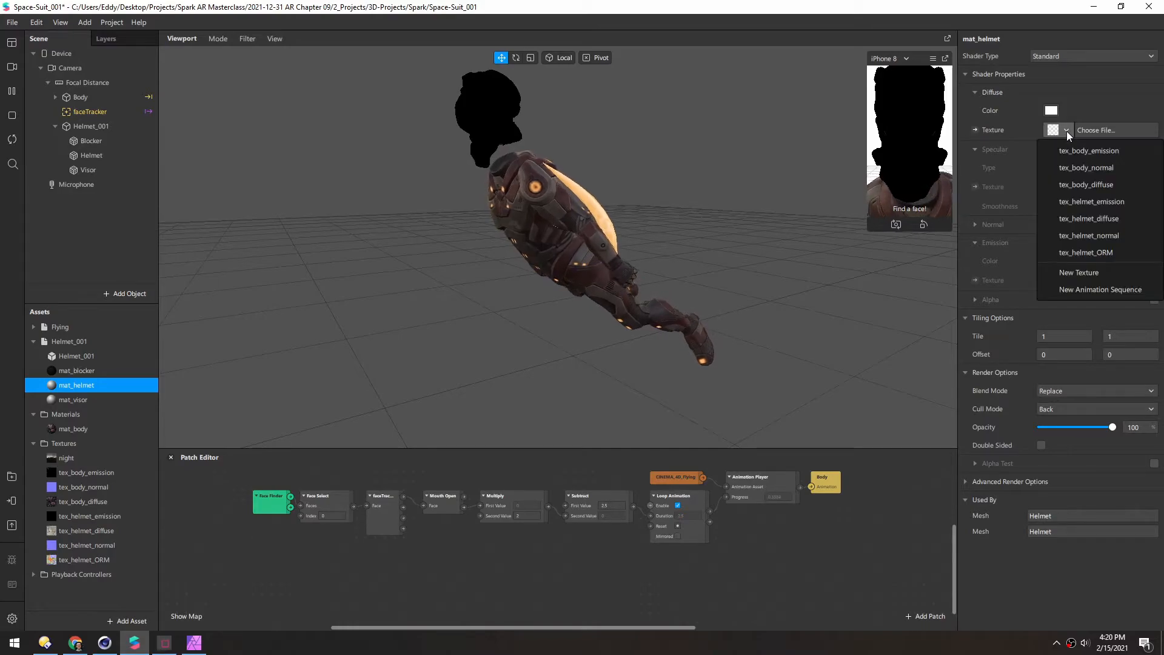
{"action": "left_click", "coordinate": [1101, 218]}
{"action": "left_click", "coordinate": [1153, 225]}
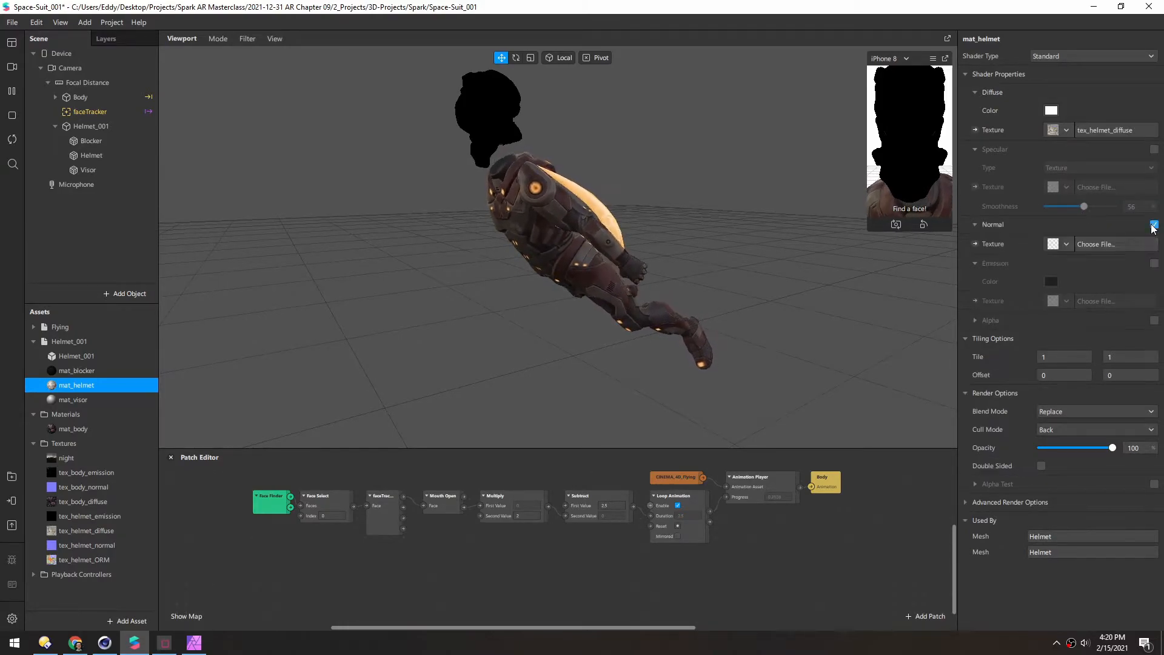
{"action": "left_click", "coordinate": [1065, 247]}
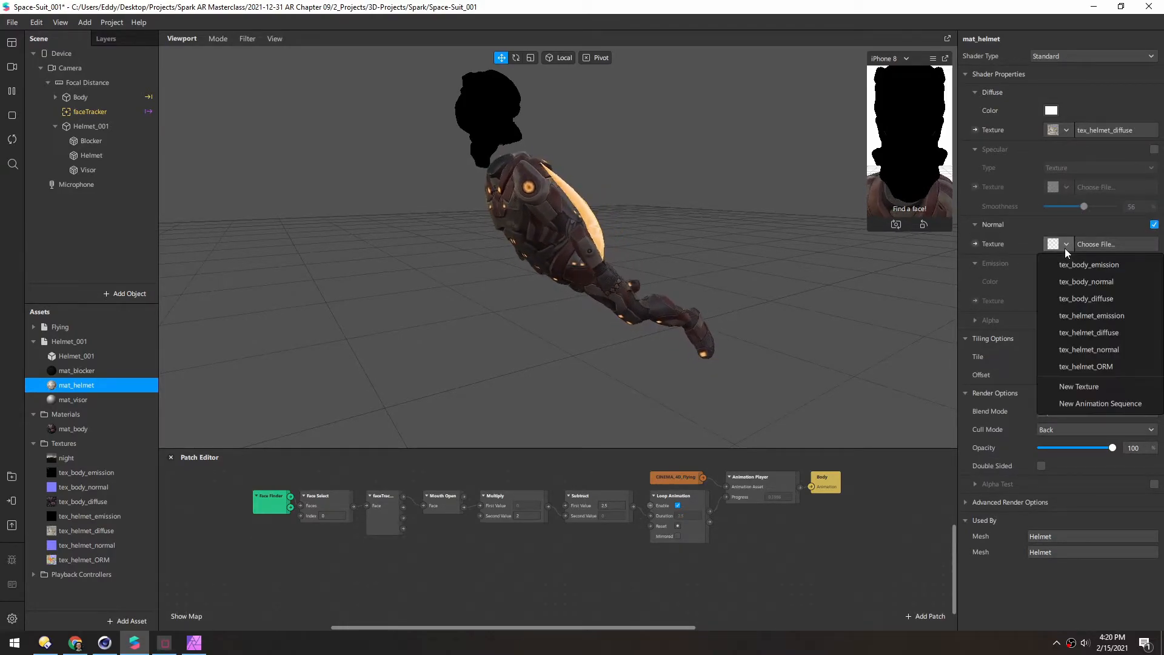
{"action": "left_click", "coordinate": [1093, 345]}
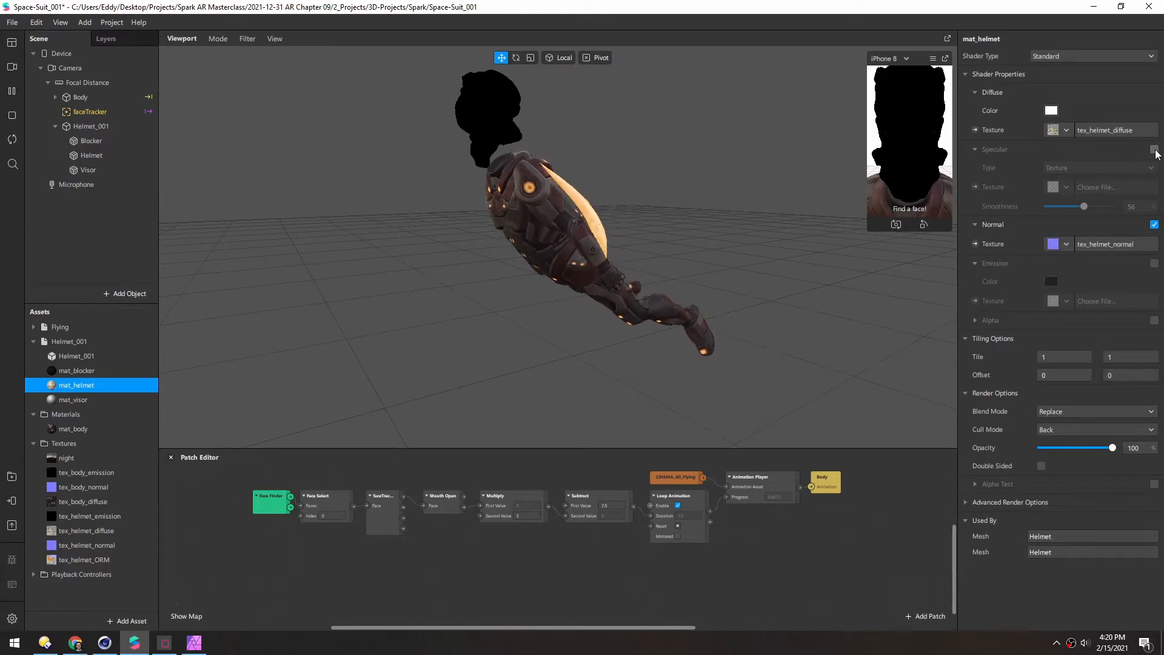
Change mat_helmet's shader type to Physically-Based and assign tex_helmet_ORM as its ORM texture
{"action": "left_click", "coordinate": [1063, 56]}
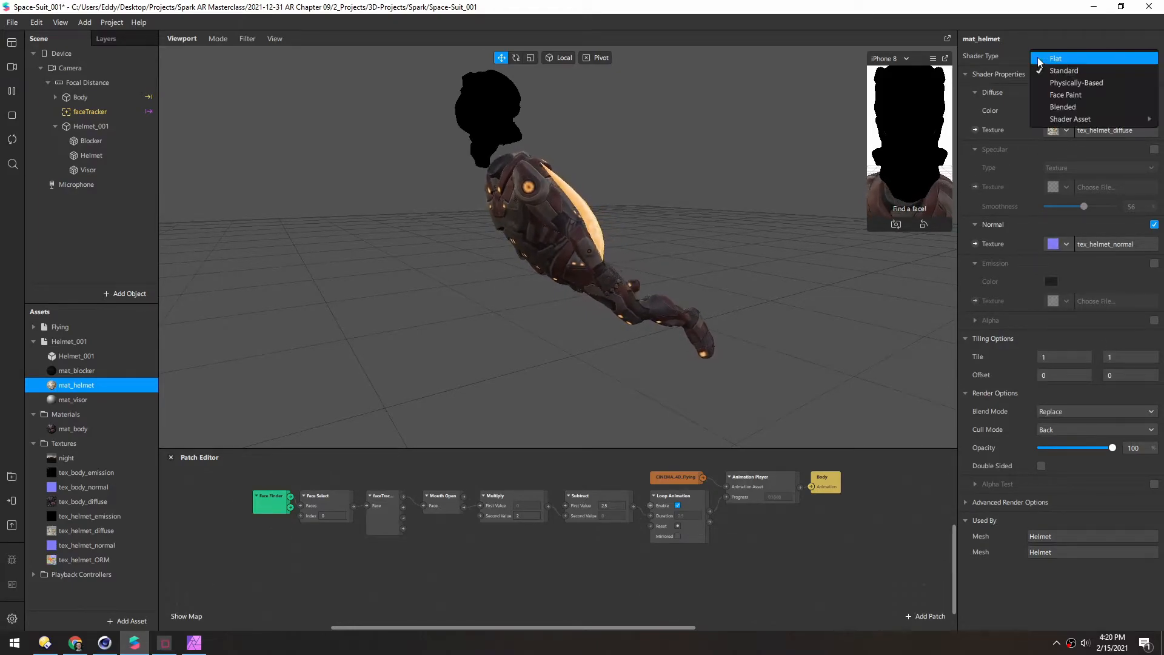
{"action": "left_click", "coordinate": [1054, 83]}
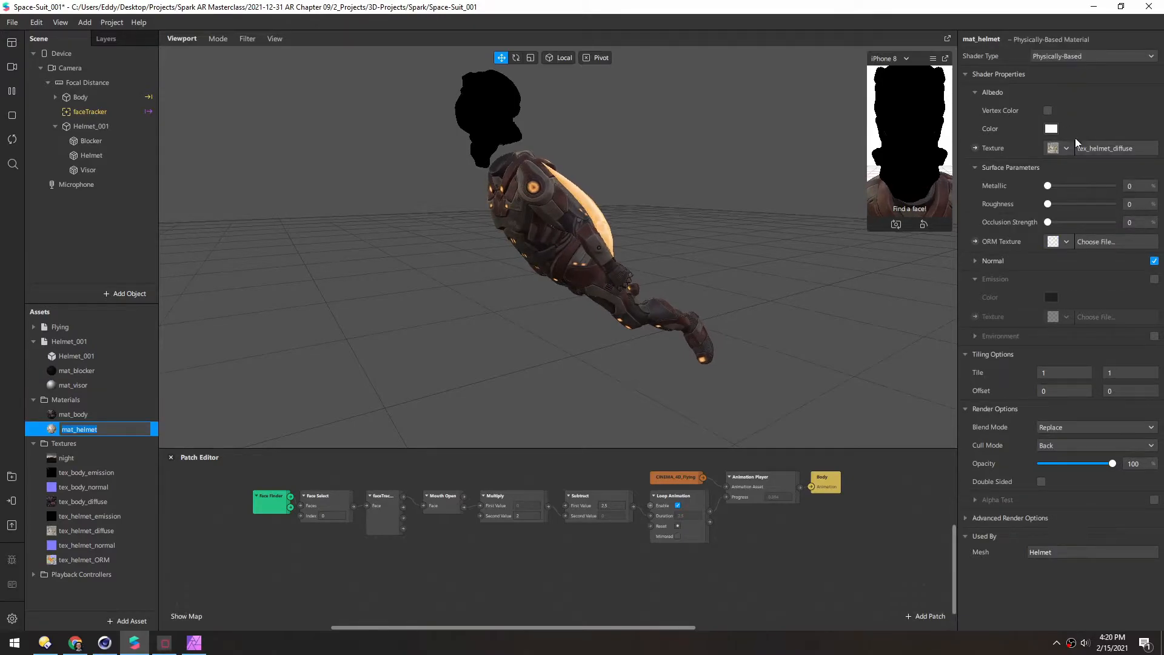
{"action": "left_click", "coordinate": [1066, 242]}
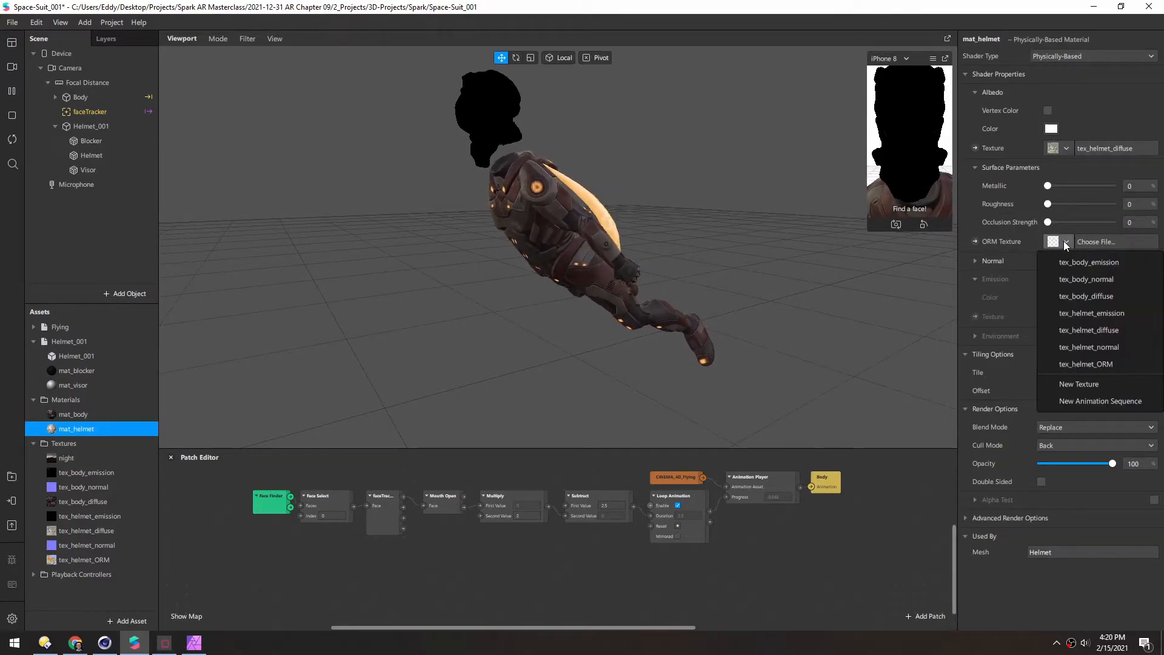
{"action": "left_click", "coordinate": [1100, 360]}
Enable emission on mat_helmet with the tex_helmet_emission texture and a white emission color
{"action": "left_click", "coordinate": [1154, 279]}
{"action": "left_click", "coordinate": [1070, 318]}
{"action": "left_click", "coordinate": [1082, 380]}
{"action": "left_click", "coordinate": [1052, 299]}
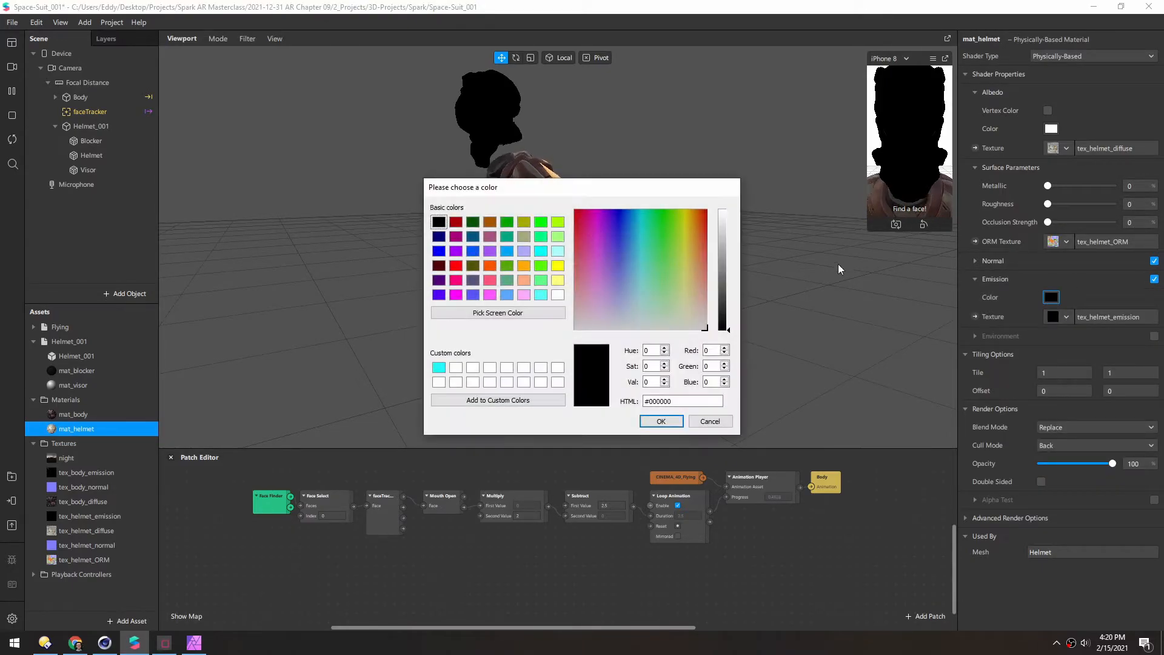
{"action": "left_click", "coordinate": [661, 423]}
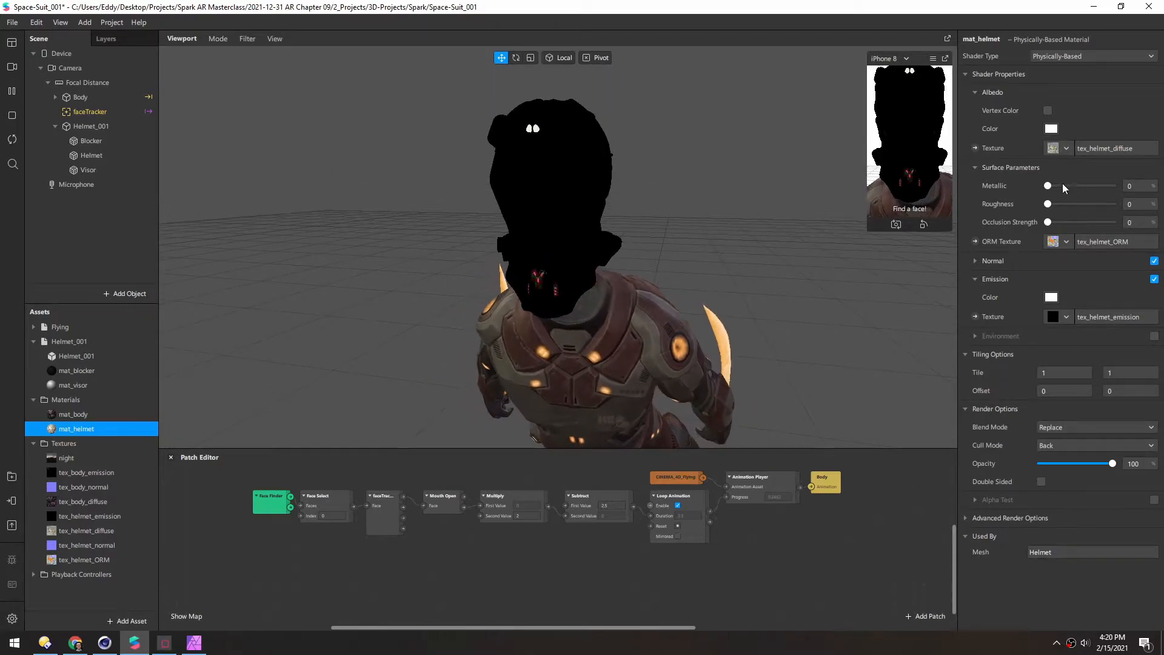
Set mat_helmet's Metallic, Roughness and Occlusion Strength to 100 %
{"action": "left_click_drag", "start_coordinate": [1051, 186], "coordinate": [1133, 186]}
{"action": "left_click_drag", "start_coordinate": [1049, 204], "coordinate": [1137, 202]}
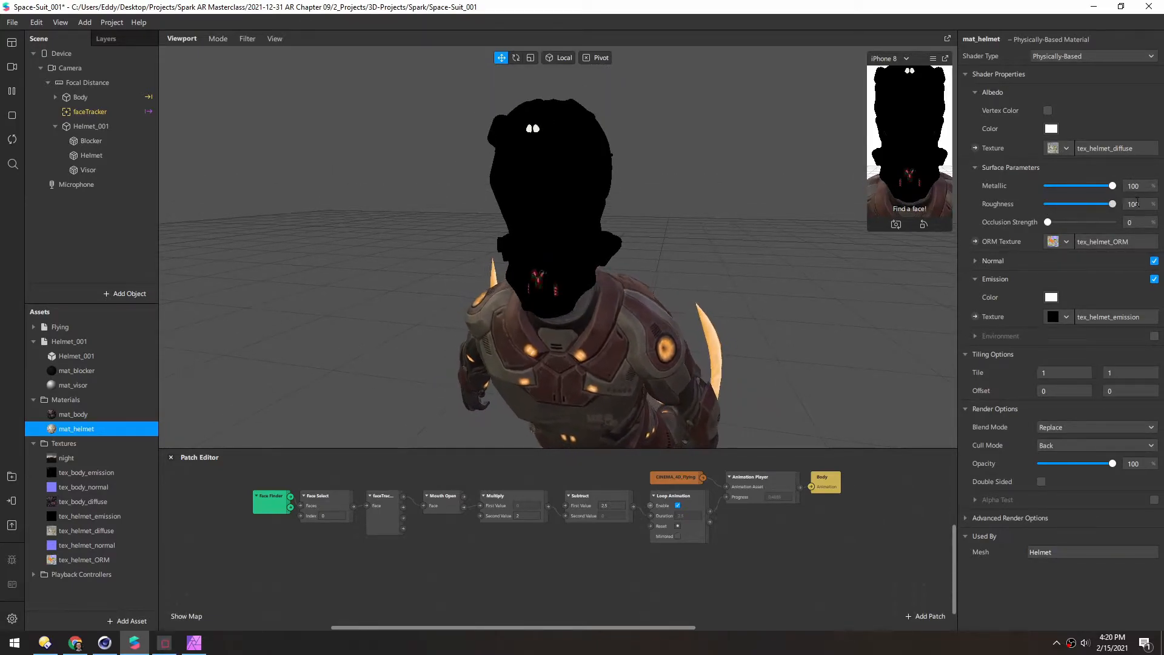
{"action": "left_click_drag", "start_coordinate": [1048, 222], "coordinate": [1125, 222]}
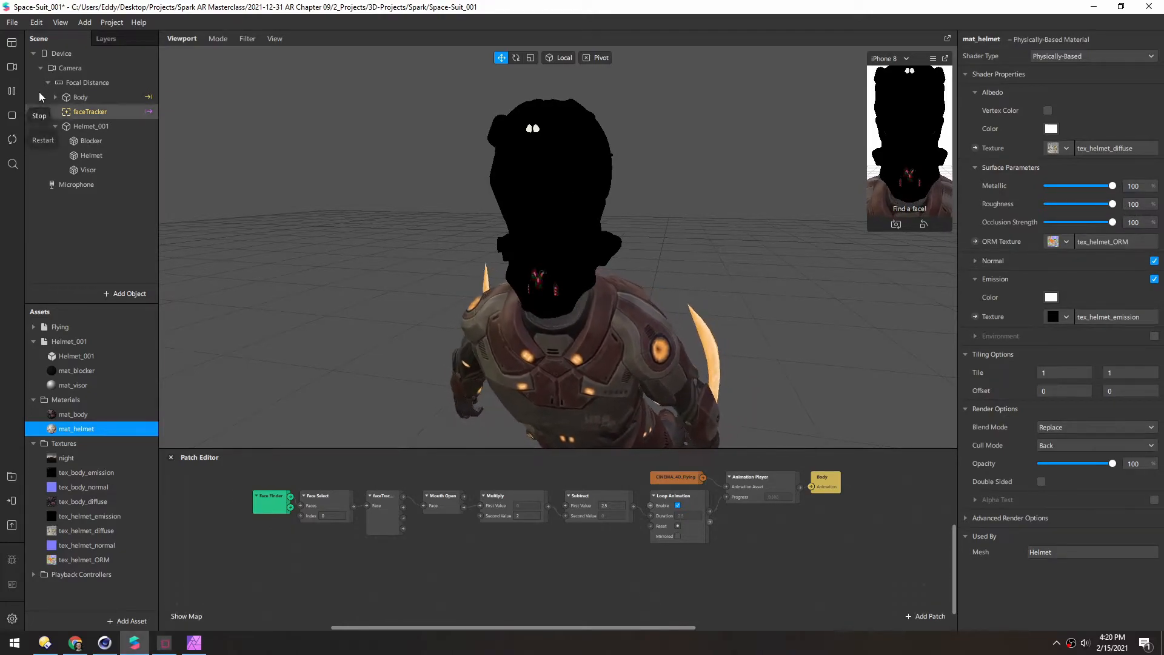
Enable the environment on mat_helmet and use the night texture for it
{"action": "left_click", "coordinate": [1153, 337]}
{"action": "left_click", "coordinate": [1067, 355]}
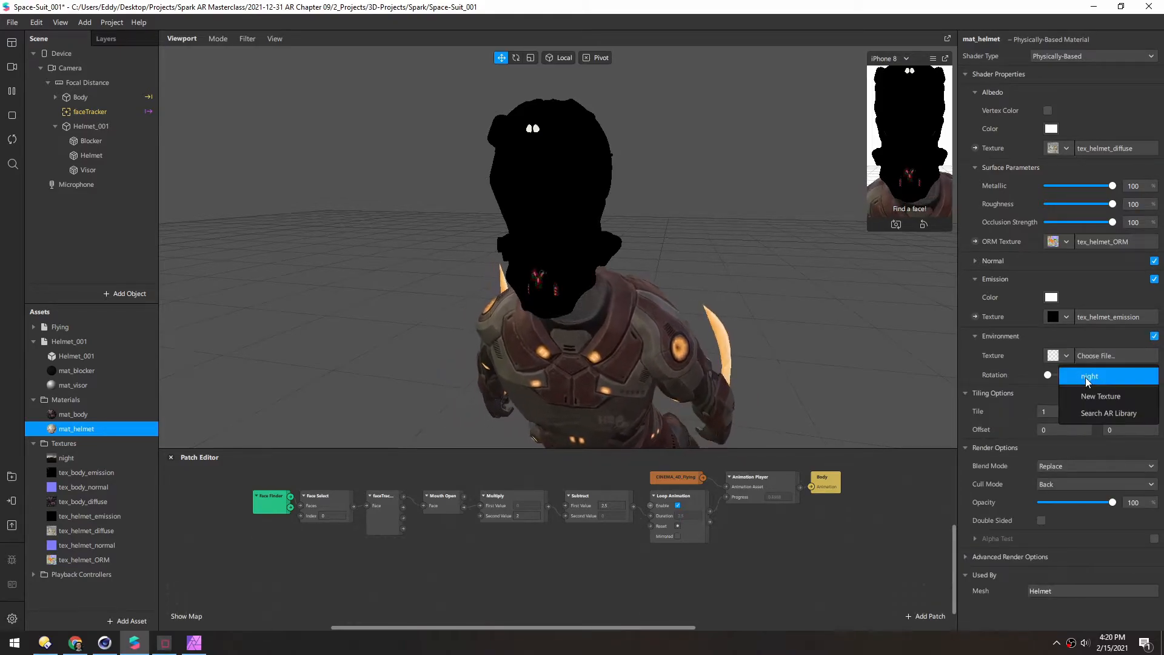
{"action": "left_click", "coordinate": [1085, 377]}
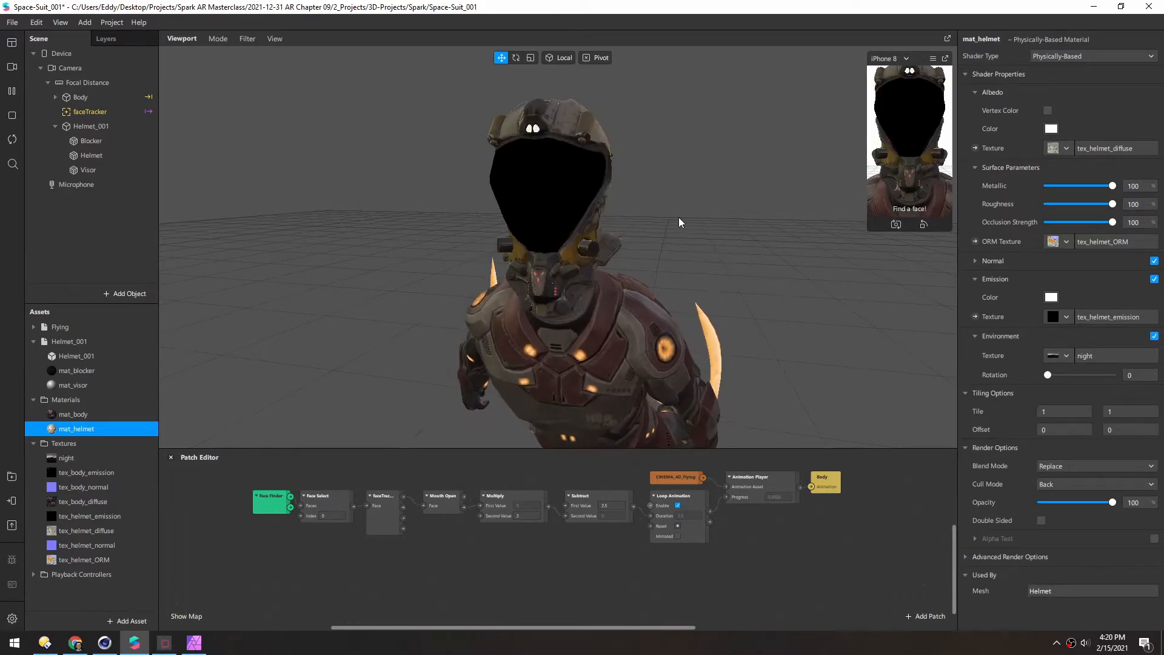
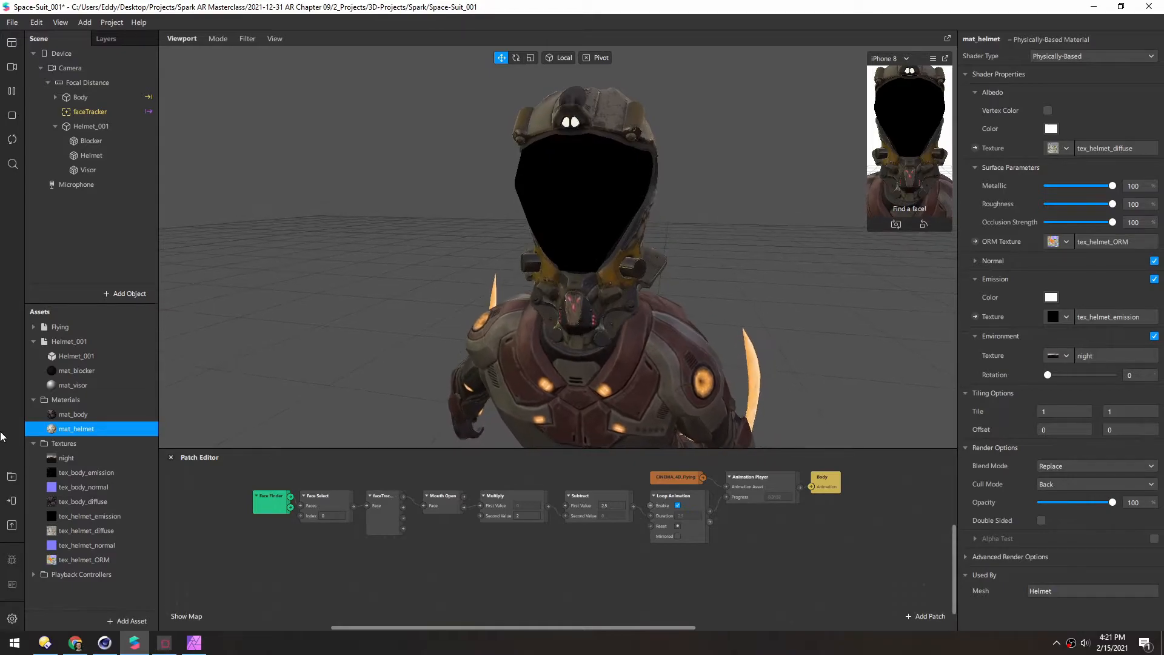
Change mat_visor's shader type to Physically-Based
{"action": "left_click", "coordinate": [55, 386]}
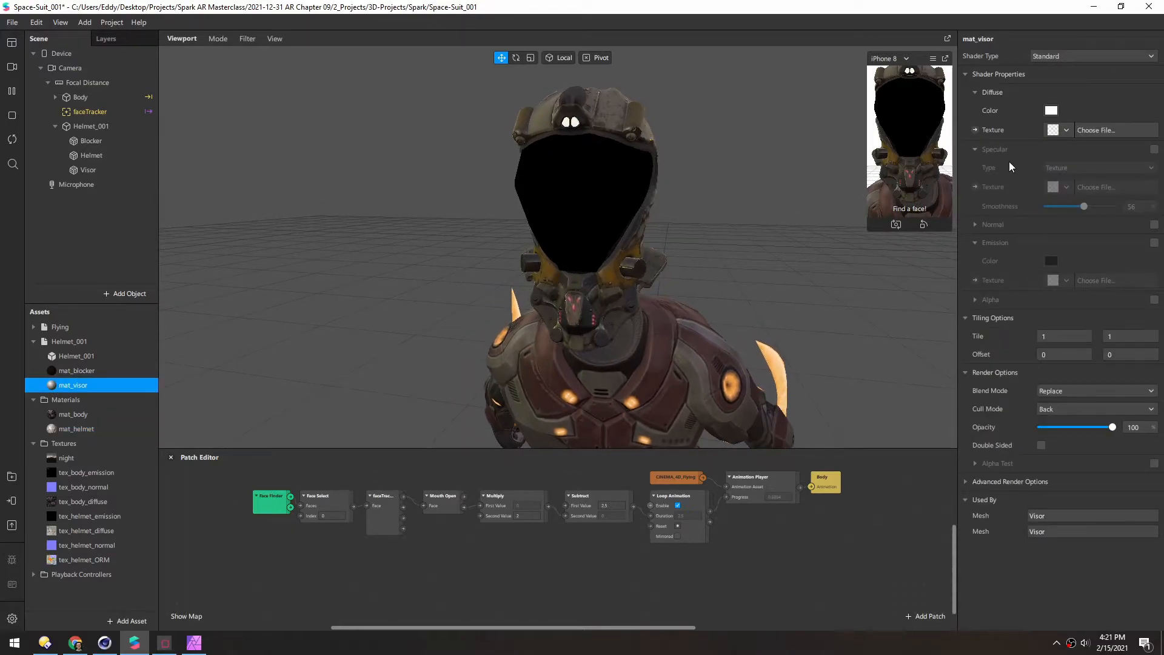
{"action": "left_click", "coordinate": [1050, 55]}
{"action": "left_click", "coordinate": [1061, 83]}
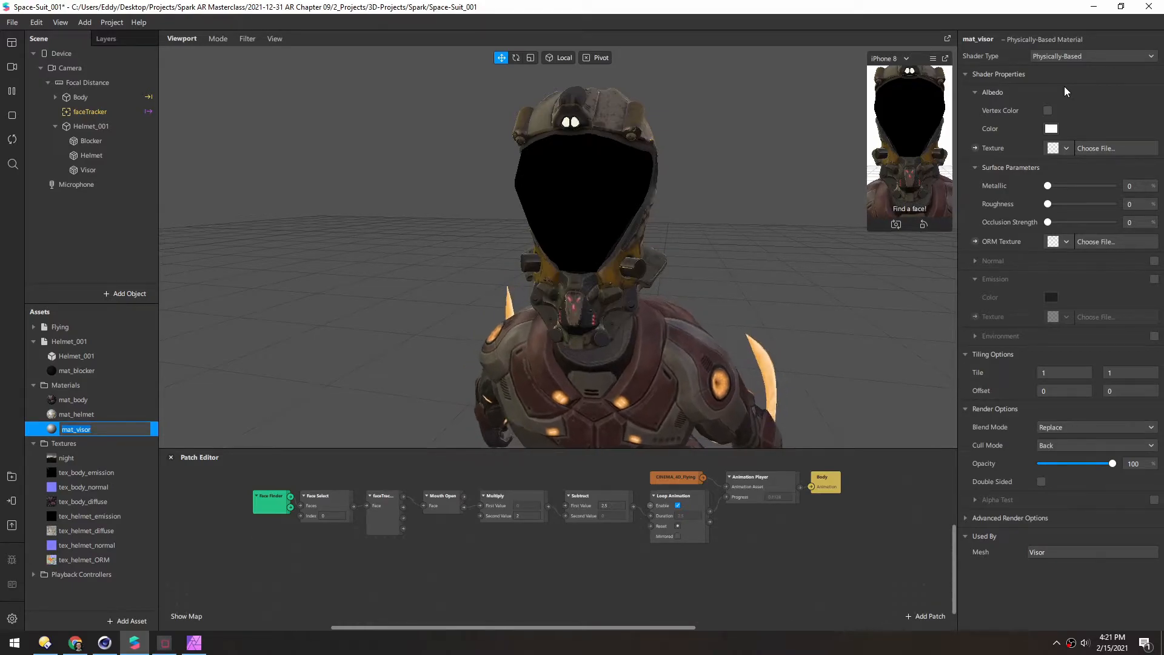
Enable mat_visor's environment with the night texture and set its Metallic to 100 %
{"action": "left_click", "coordinate": [1153, 336]}
{"action": "left_click", "coordinate": [1065, 357]}
{"action": "left_click", "coordinate": [1076, 372]}
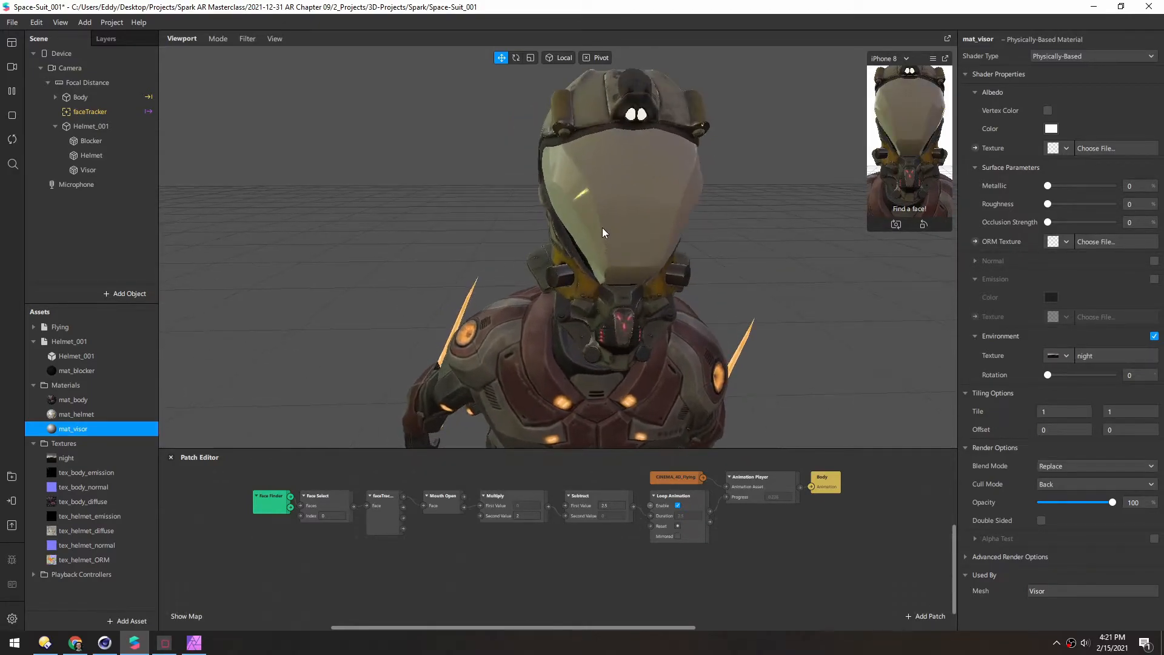
{"action": "left_click_drag", "start_coordinate": [1048, 186], "coordinate": [1124, 187]}
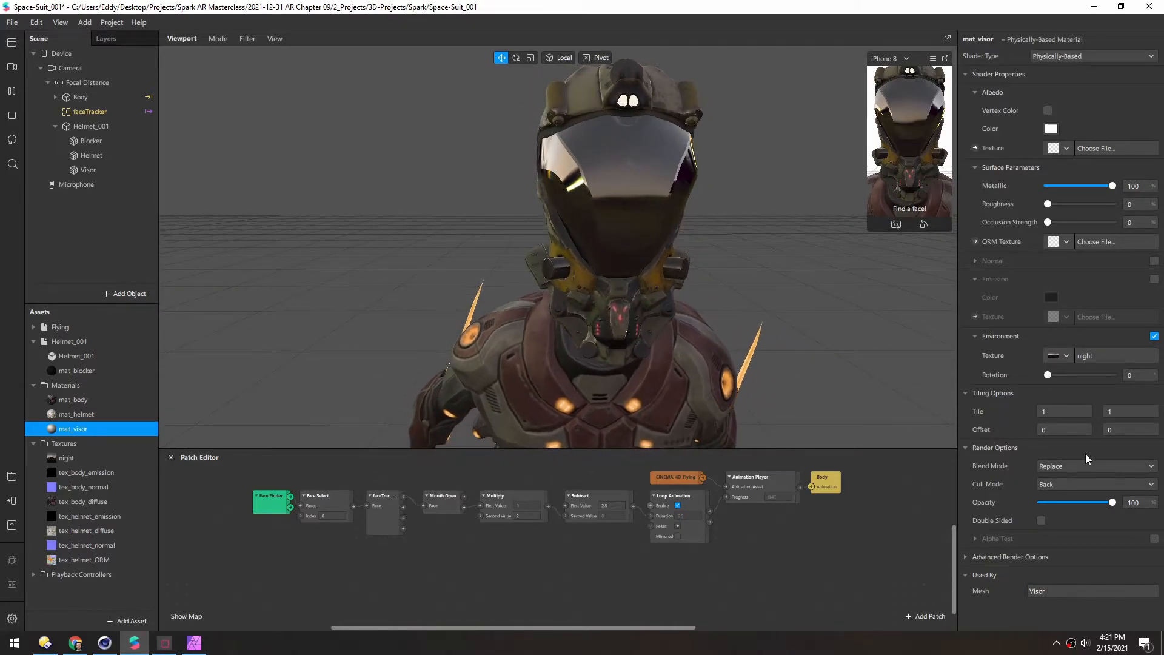
Set mat_visor's blend mode to Screen and lower its opacity to 17 %
{"action": "left_click", "coordinate": [1051, 467]}
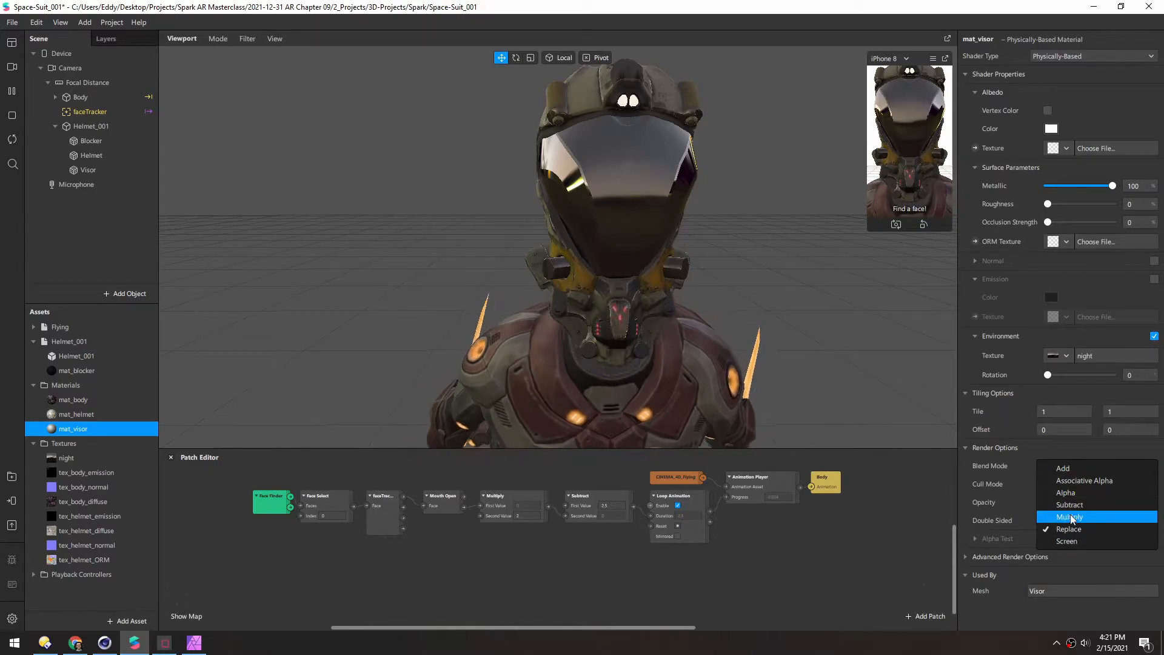
{"action": "left_click", "coordinate": [1067, 541]}
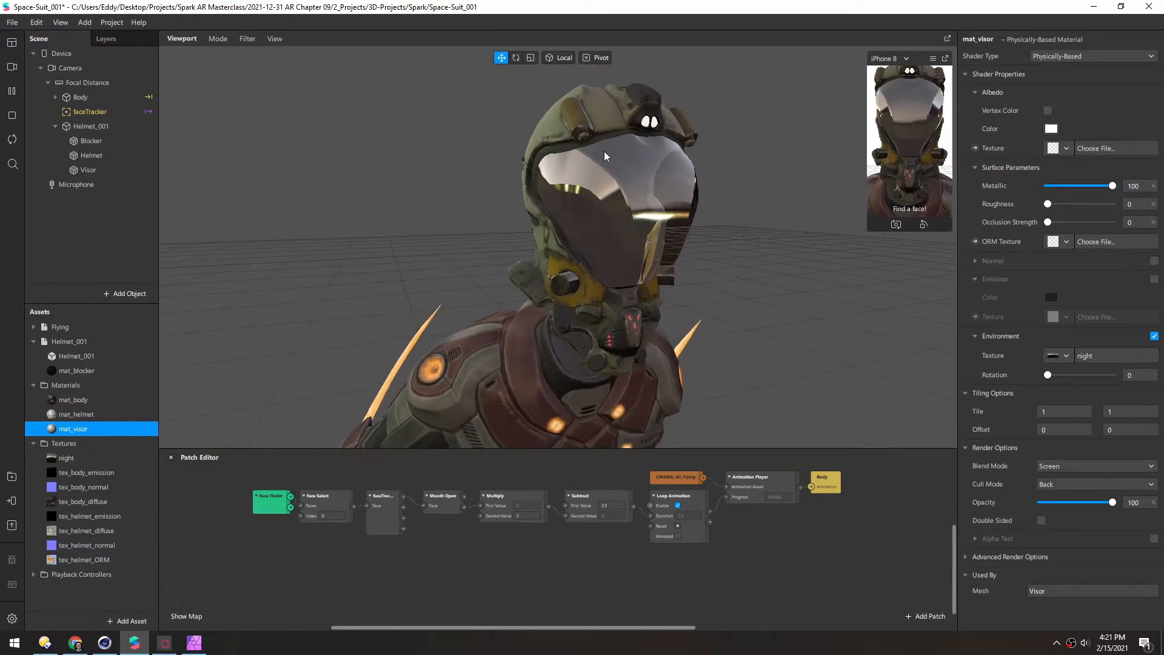
{"action": "left_click_drag", "start_coordinate": [1115, 502], "coordinate": [1053, 502]}
{"action": "left_click_drag", "start_coordinate": [724, 311], "coordinate": [585, 240]}
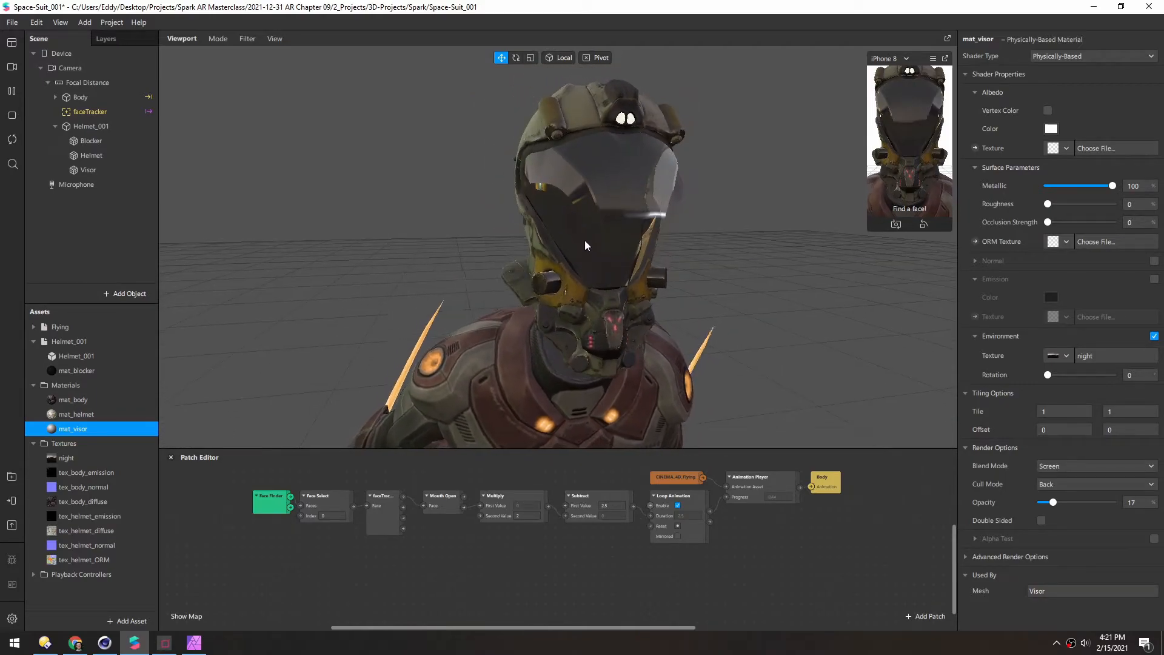
Try placing the Visor mesh above Blocker within Helmet_001, accepting the broken object link
{"action": "left_click", "coordinate": [75, 170]}
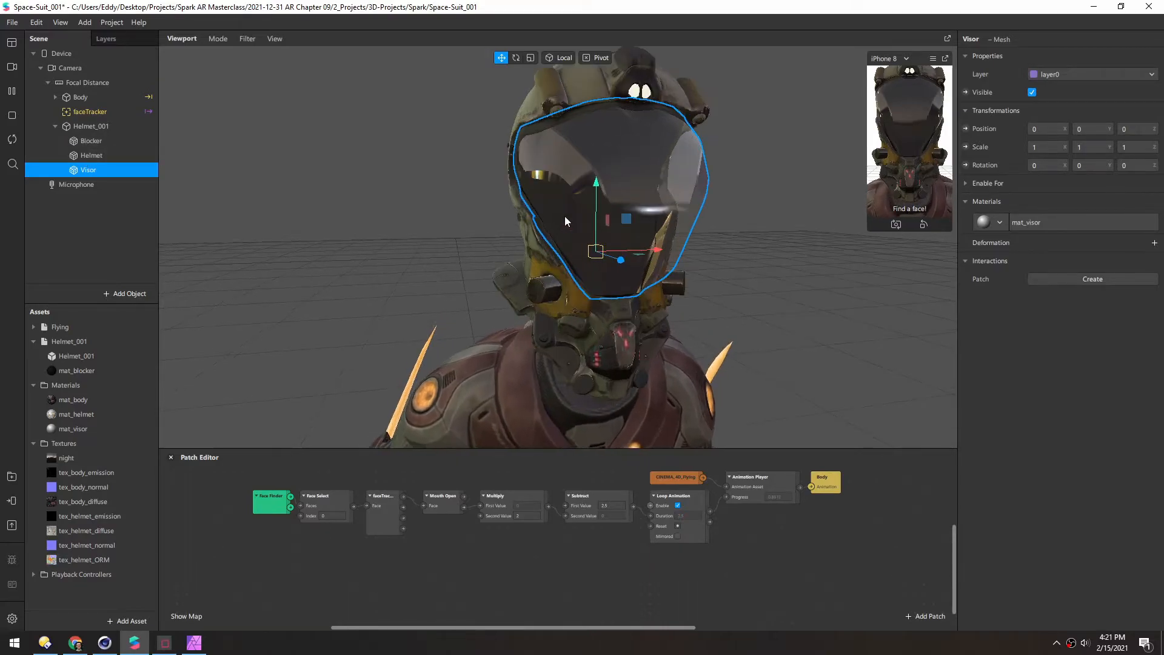
{"action": "left_click_drag", "start_coordinate": [79, 143], "coordinate": [82, 129]}
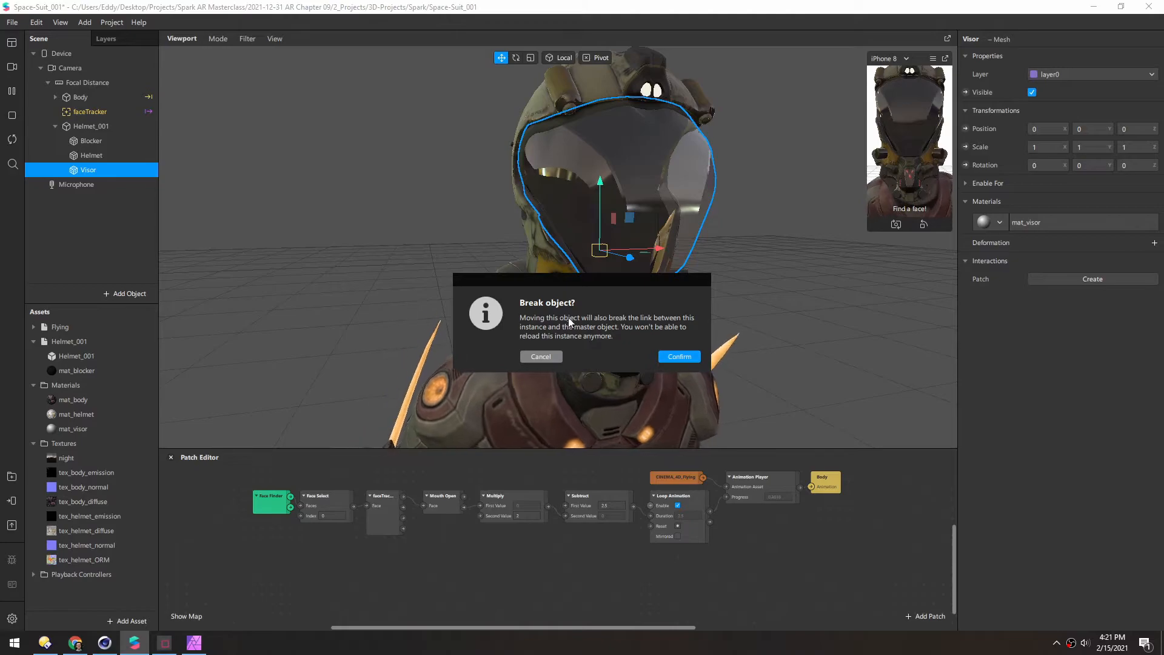
{"action": "left_click", "coordinate": [680, 357]}
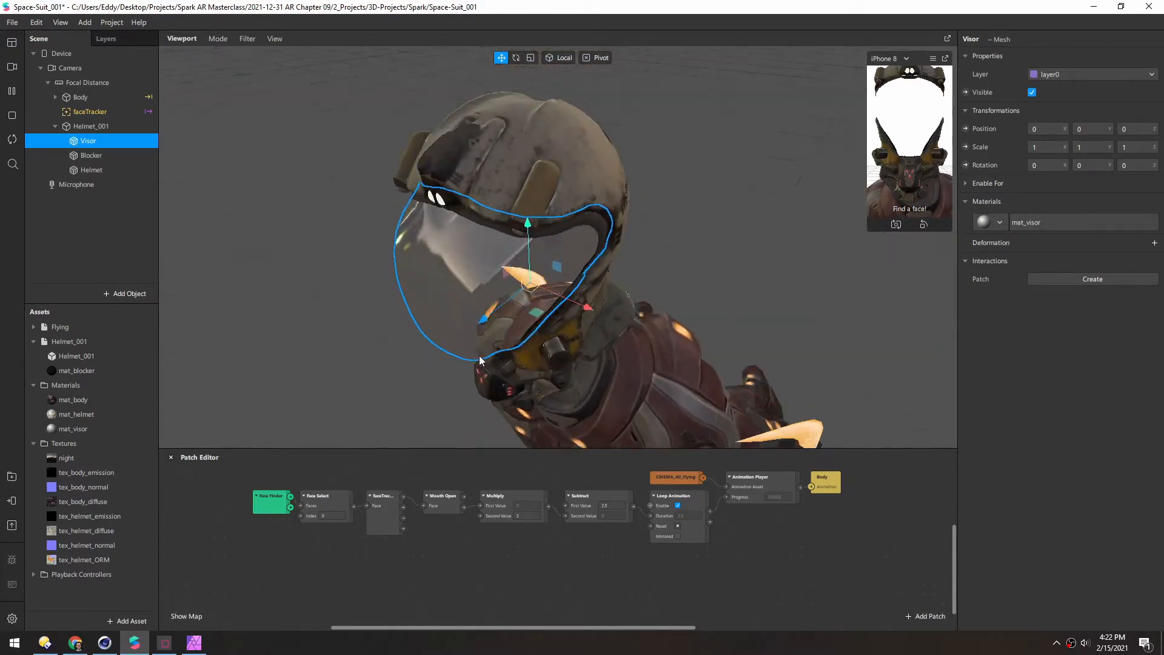
Move the Visor mesh back below Helmet as the last child of Helmet_001 and inspect the visor
{"action": "left_click_drag", "start_coordinate": [92, 148], "coordinate": [91, 178]}
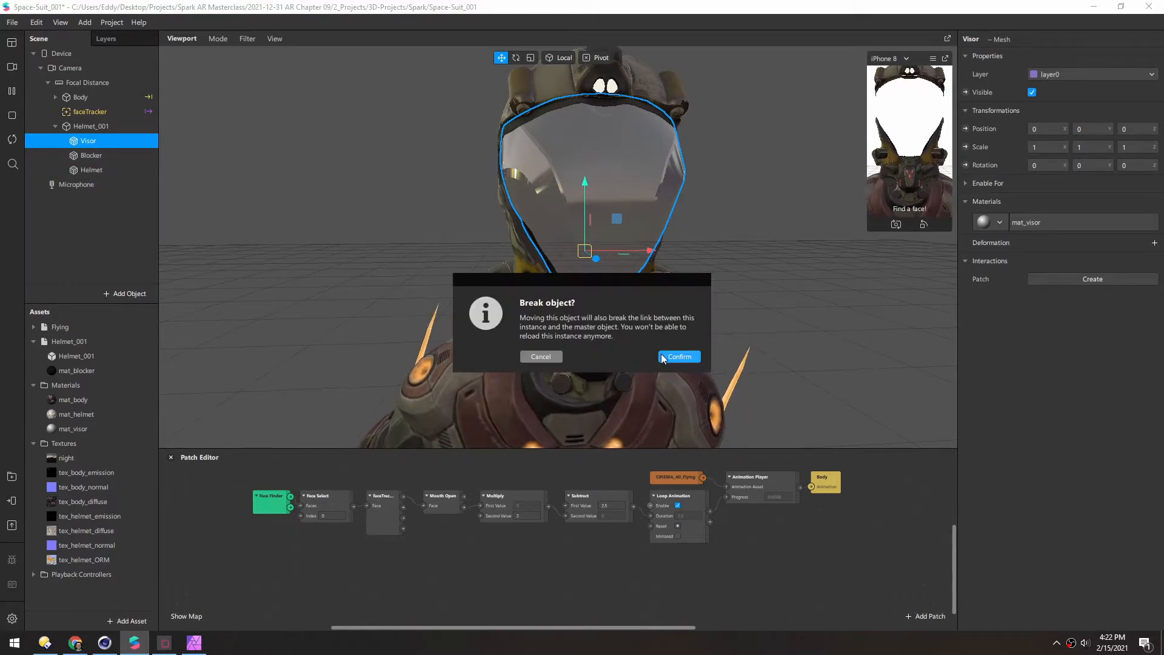
{"action": "left_click", "coordinate": [680, 500]}
{"action": "left_click", "coordinate": [1079, 74]}
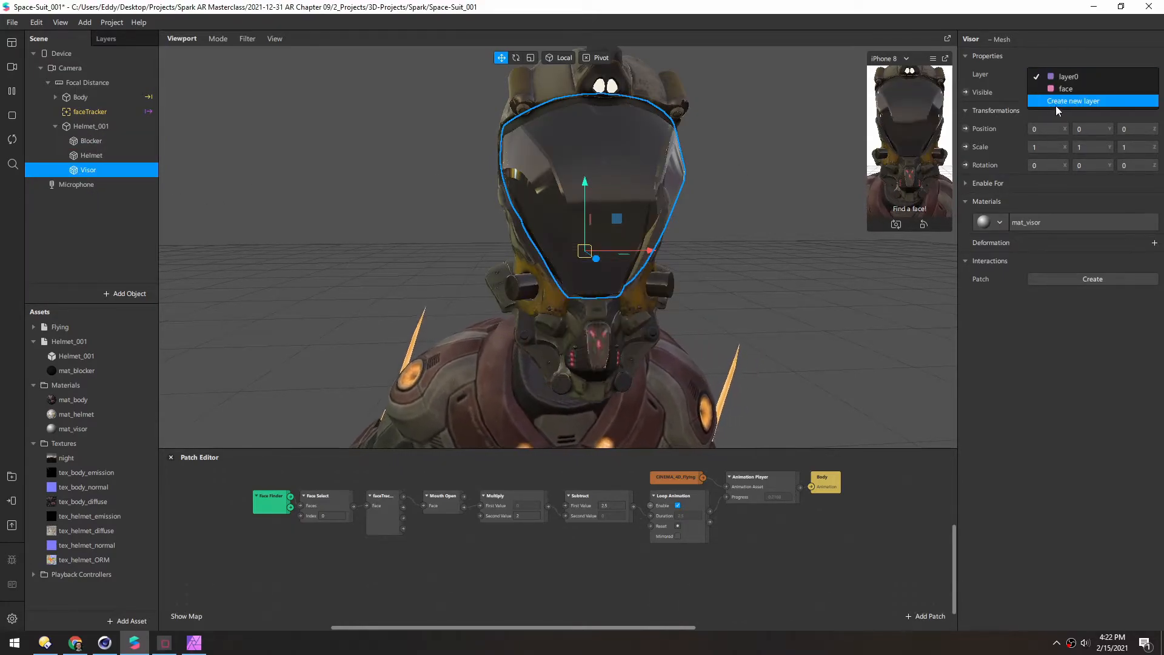
{"action": "left_click", "coordinate": [85, 229]}
{"action": "left_click", "coordinate": [101, 238]}
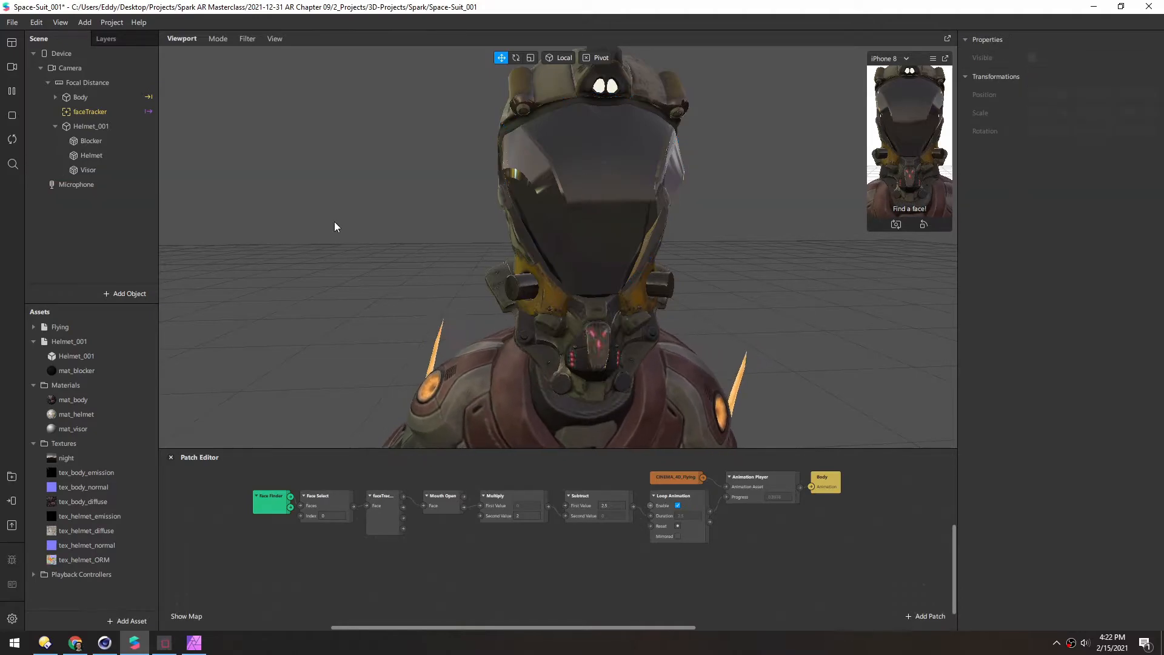
{"action": "left_click_drag", "start_coordinate": [687, 243], "coordinate": [555, 238], "text": "alt"}
{"action": "scroll", "coordinate": [596, 221], "scroll_direction": "up", "scroll_amount": 3}
{"action": "scroll", "coordinate": [551, 173], "scroll_direction": "down", "scroll_amount": 3}
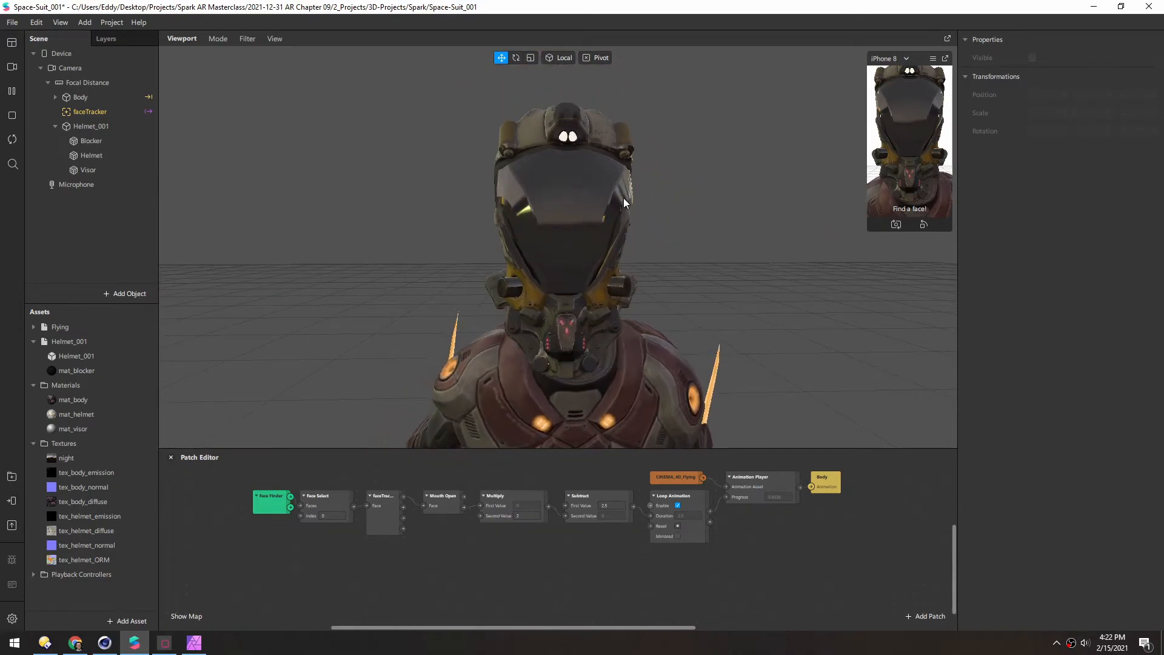
Add a face mesh to the scene and switch the camera input to a real-time simulation video of a face
{"action": "right_click", "coordinate": [78, 125]}
{"action": "mouse_move", "coordinate": [114, 135]}
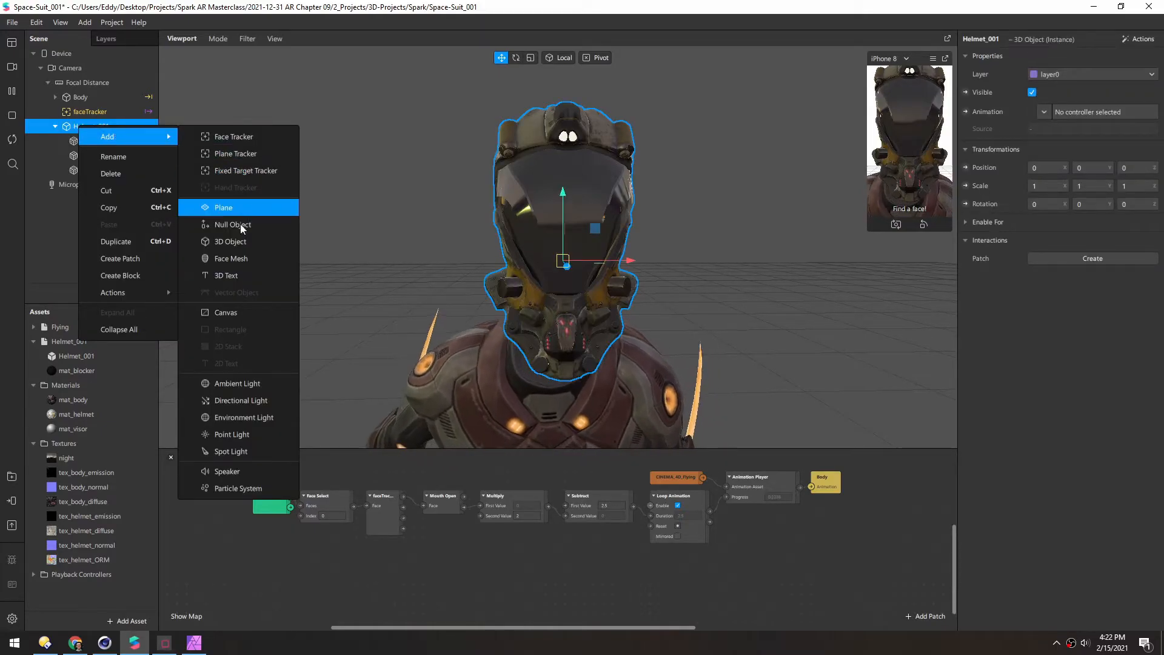
{"action": "left_click", "coordinate": [240, 253]}
{"action": "left_click_drag", "start_coordinate": [241, 261], "coordinate": [373, 352]}
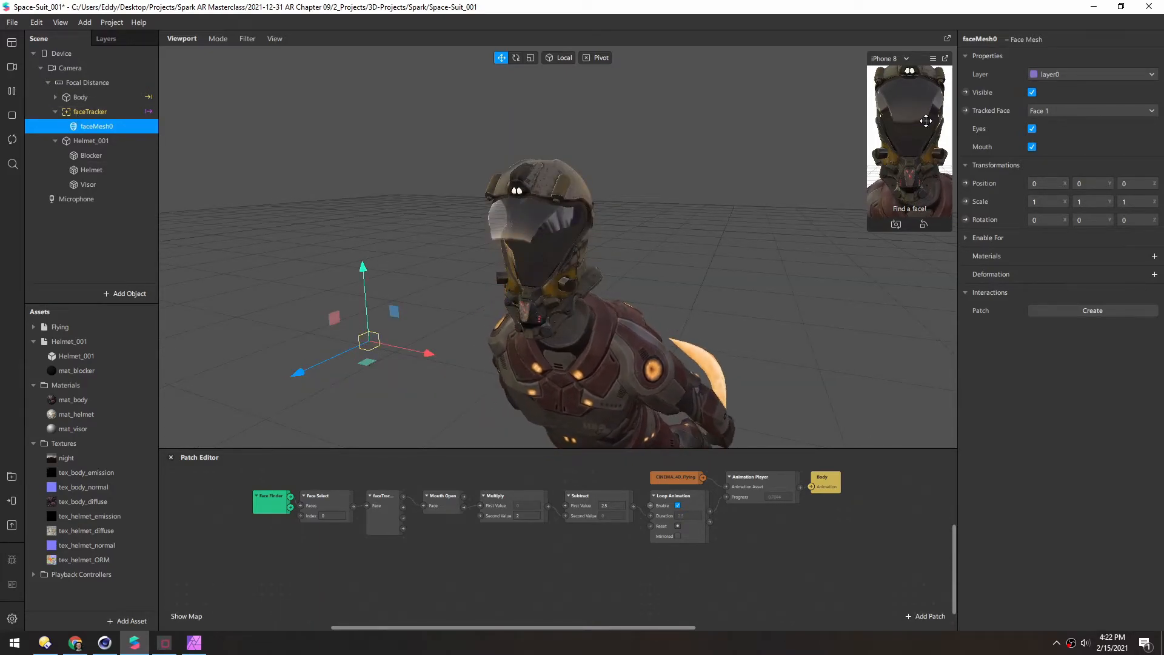
{"action": "left_click", "coordinate": [13, 66]}
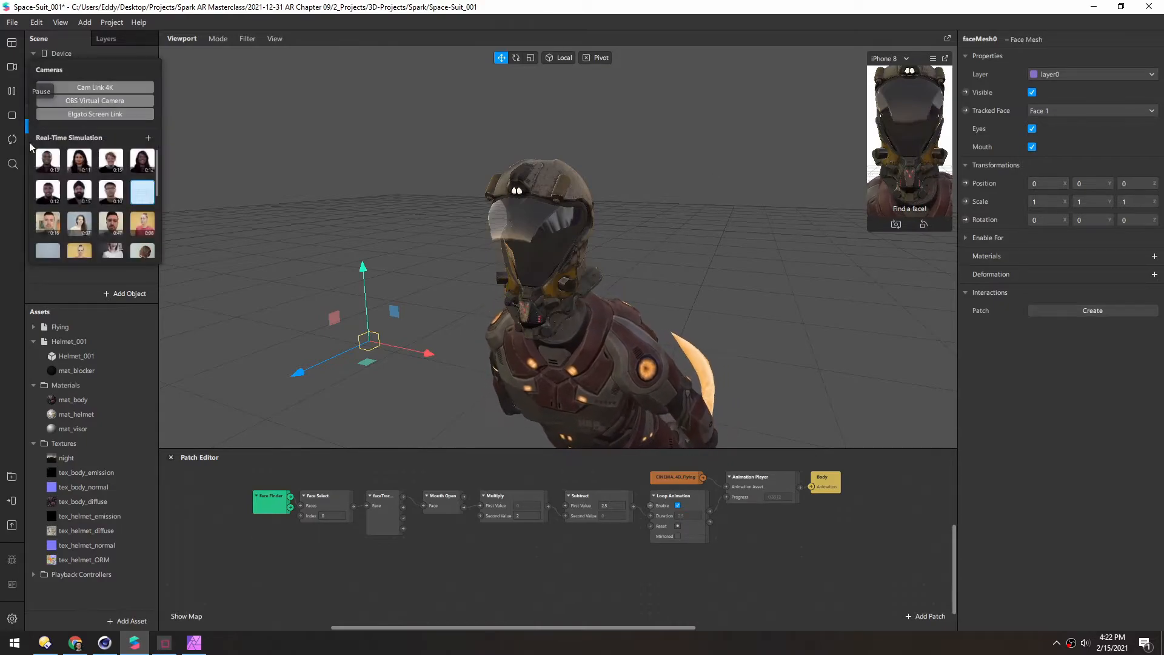
{"action": "left_click", "coordinate": [48, 222]}
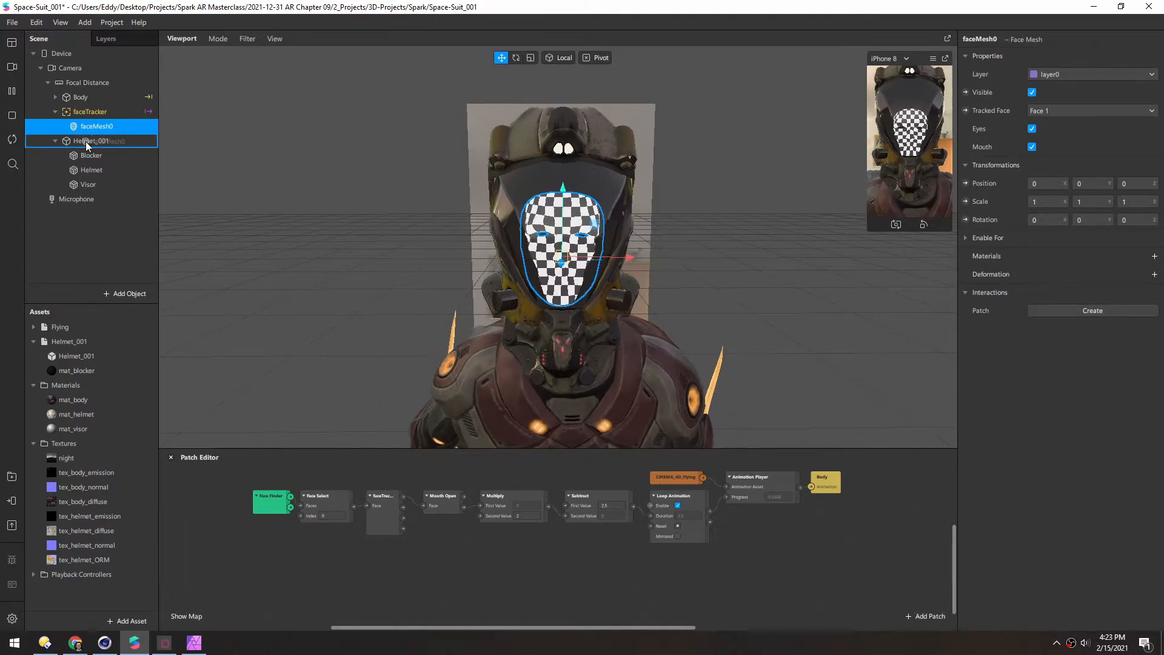
Parent faceMesh0 to Helmet_001 and position it inside the helmet at about Y 0.065 and Z 0.096
{"action": "left_click_drag", "start_coordinate": [86, 144], "coordinate": [87, 145]}
{"action": "left_click_drag", "start_coordinate": [528, 265], "coordinate": [750, 234]}
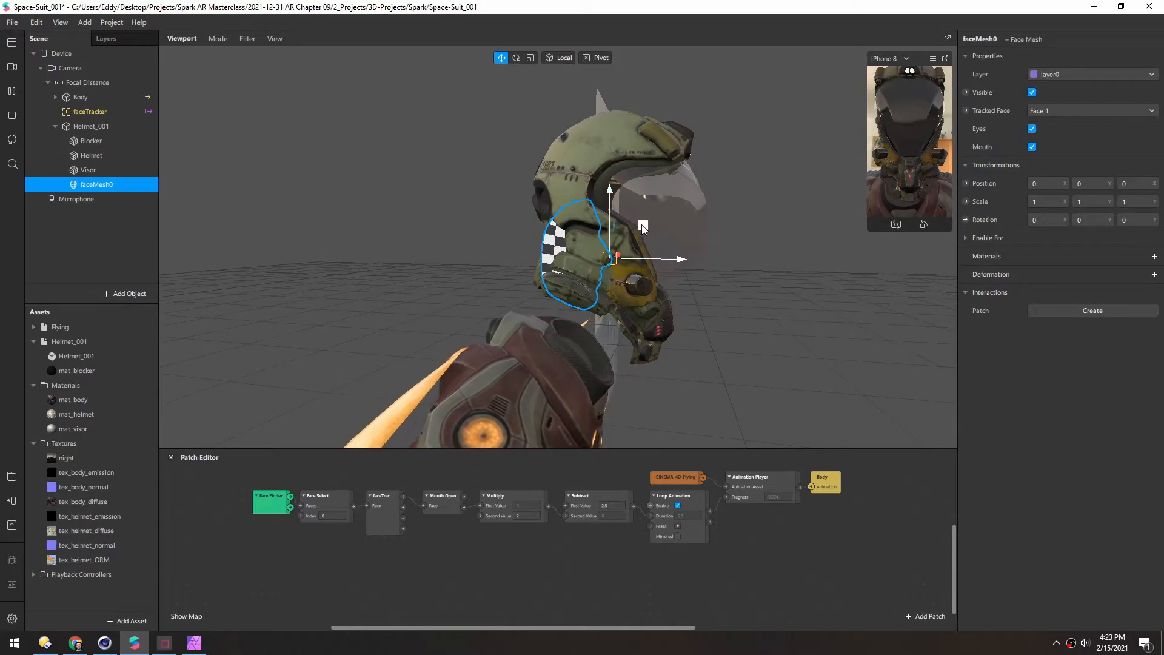
{"action": "left_click_drag", "start_coordinate": [704, 176], "coordinate": [707, 182]}
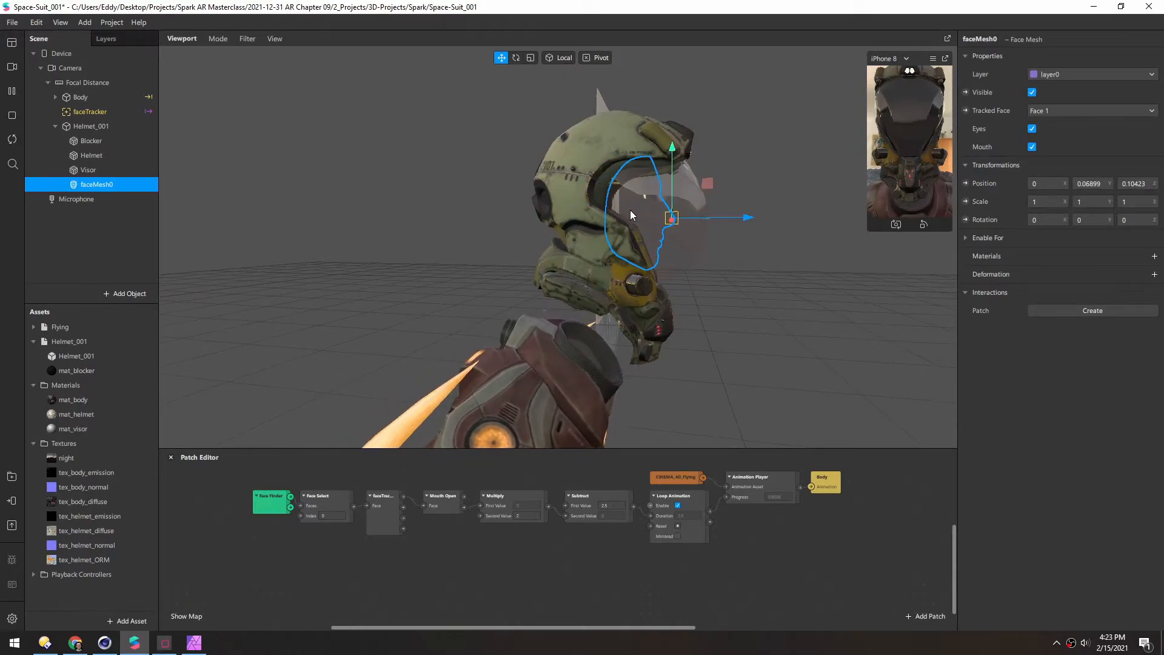
{"action": "left_click_drag", "start_coordinate": [490, 228], "coordinate": [379, 220]}
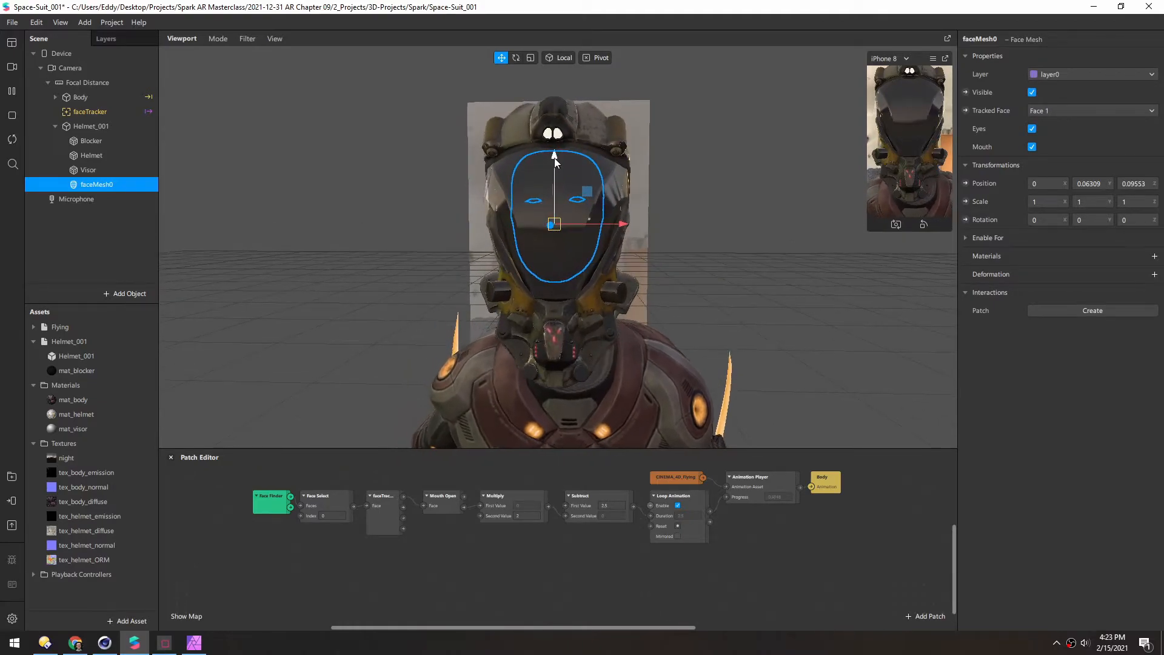
{"action": "scroll", "coordinate": [543, 230], "scroll_direction": "up", "scroll_amount": 2}
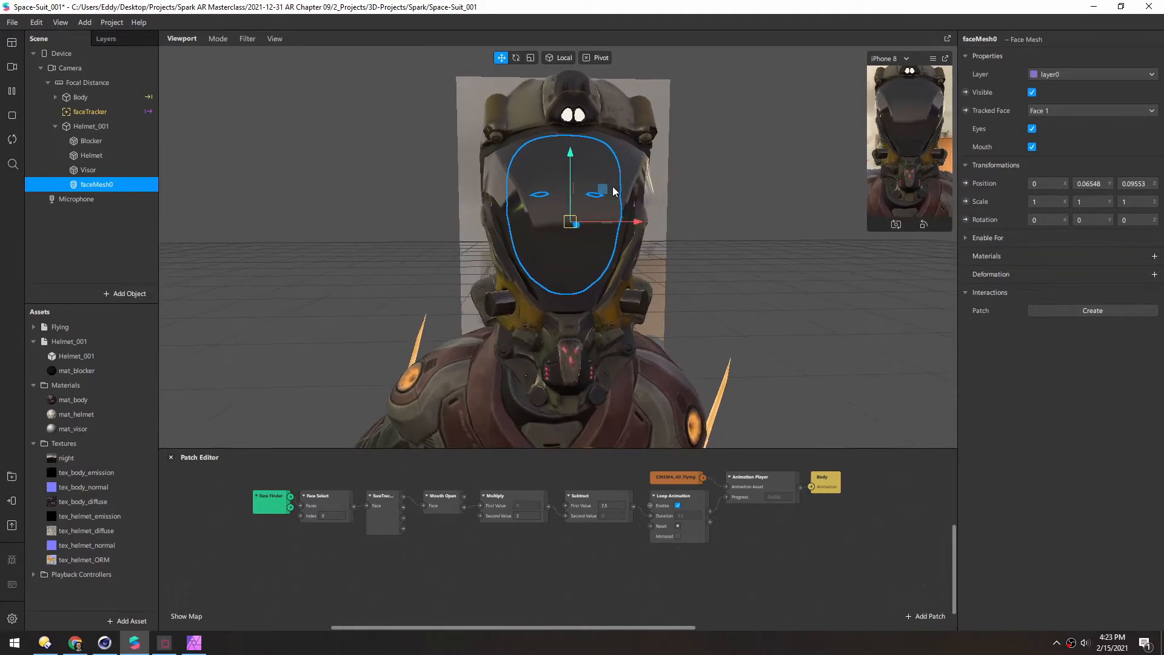
Disable the face mesh's Eyes and Mouth options and rename it faceMesh
{"action": "left_click", "coordinate": [1032, 129]}
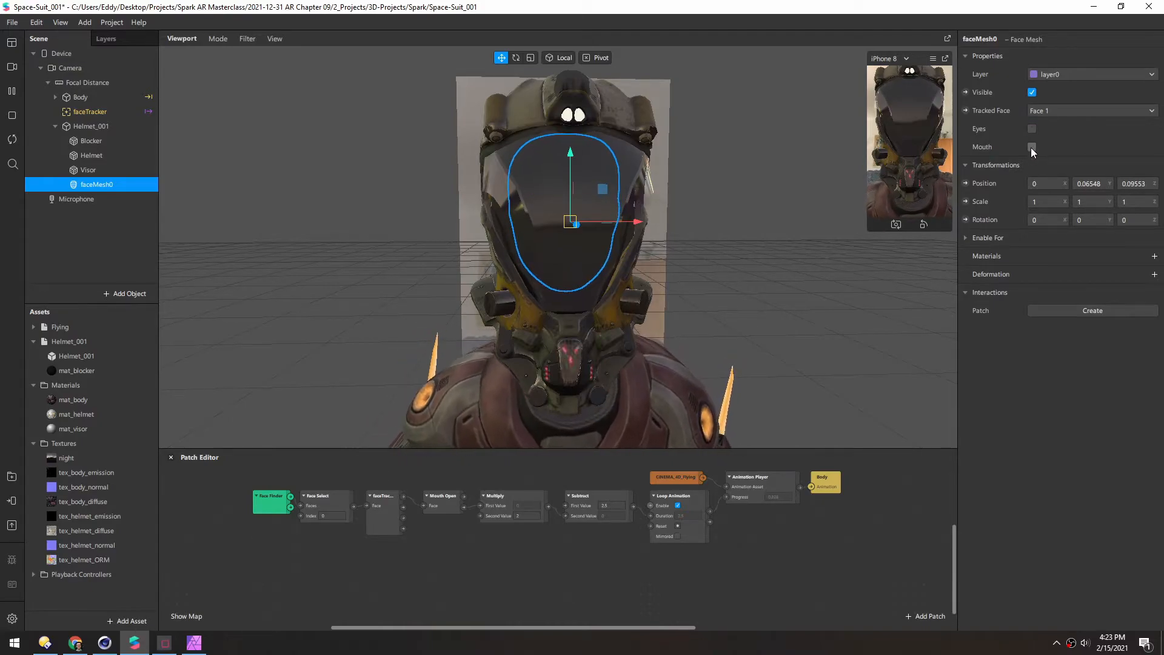
{"action": "double_click", "coordinate": [95, 186]}
{"action": "key", "text": "BackSpace"}
{"action": "key", "text": "Return"}
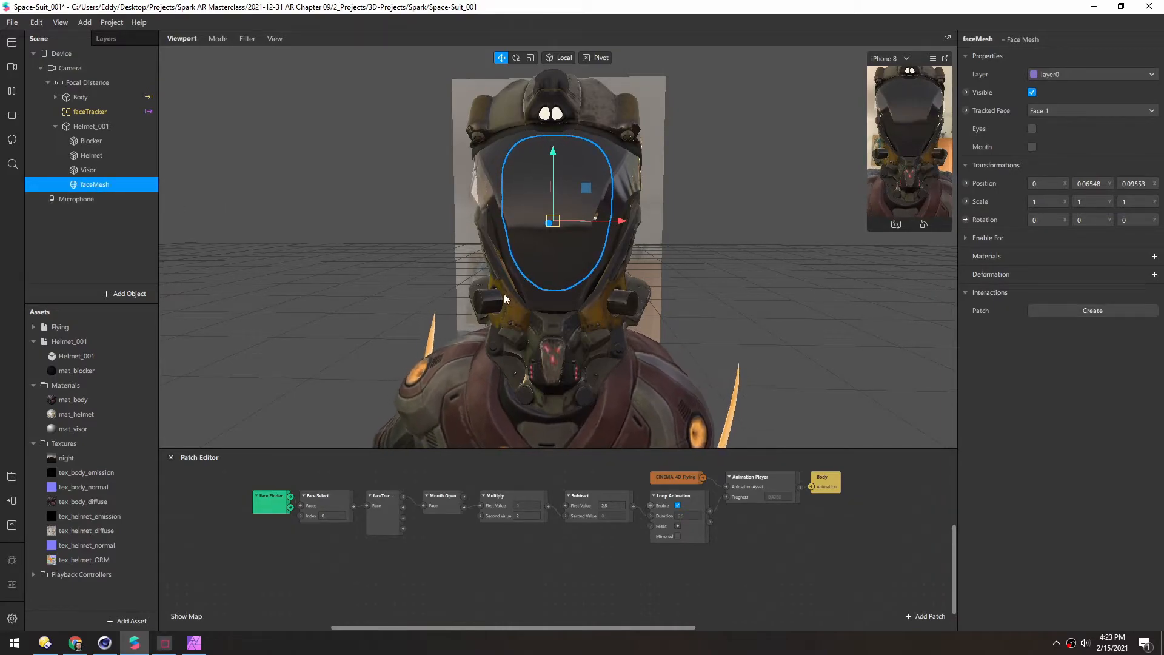
Add a texture extraction to faceTracker and select the extracted texture asset
{"action": "left_click", "coordinate": [97, 113]}
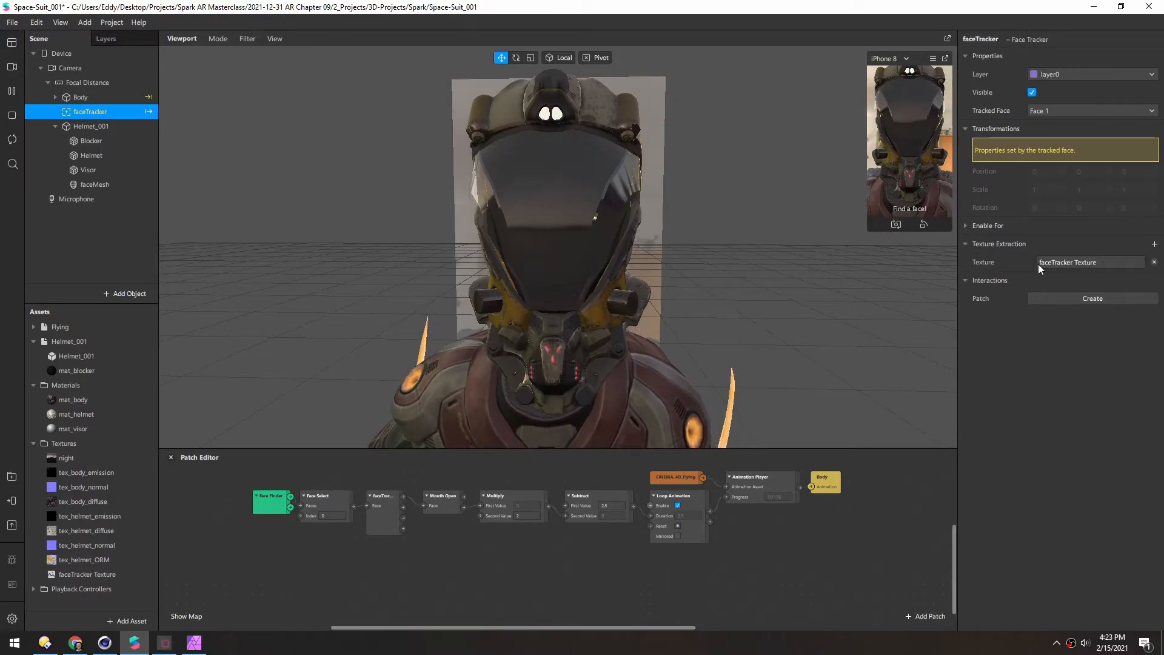
{"action": "left_click", "coordinate": [85, 575]}
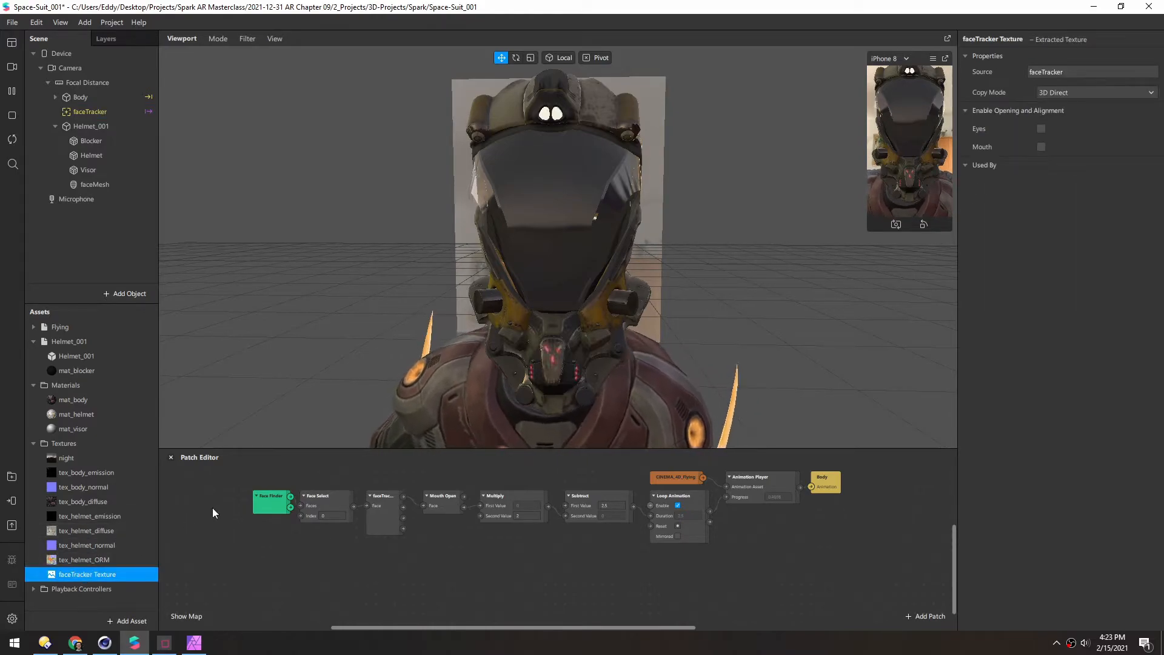
Create a new material for faceMesh and name it mat_face
{"action": "left_click", "coordinate": [86, 187]}
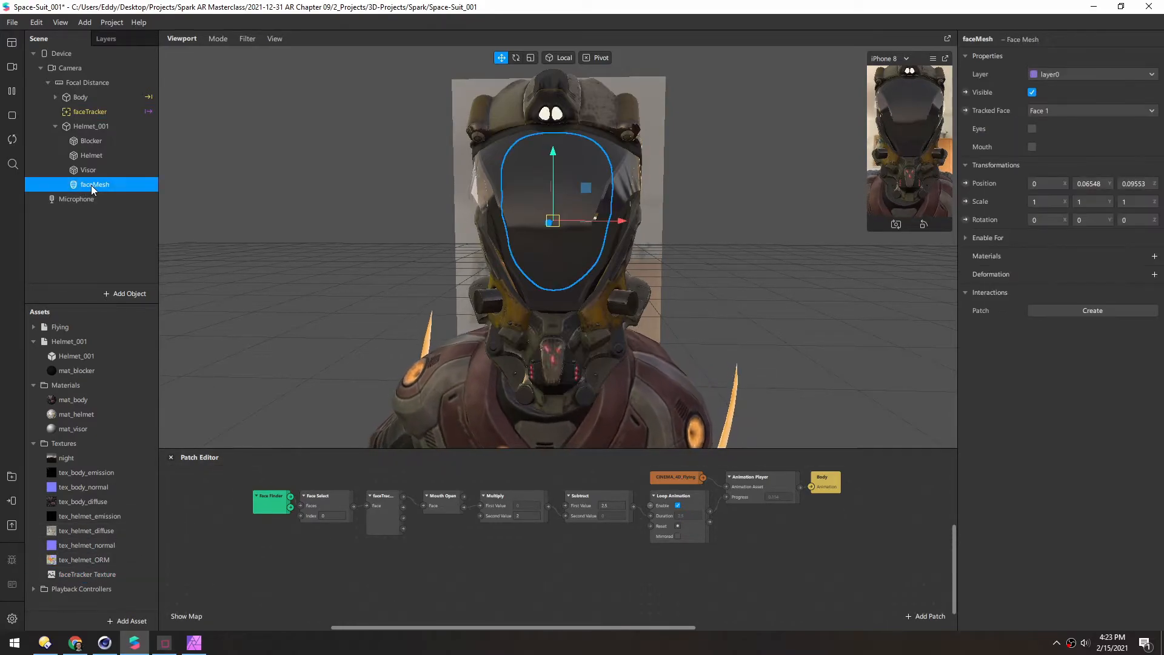
{"action": "left_click", "coordinate": [1155, 256]}
{"action": "left_click", "coordinate": [1091, 347]}
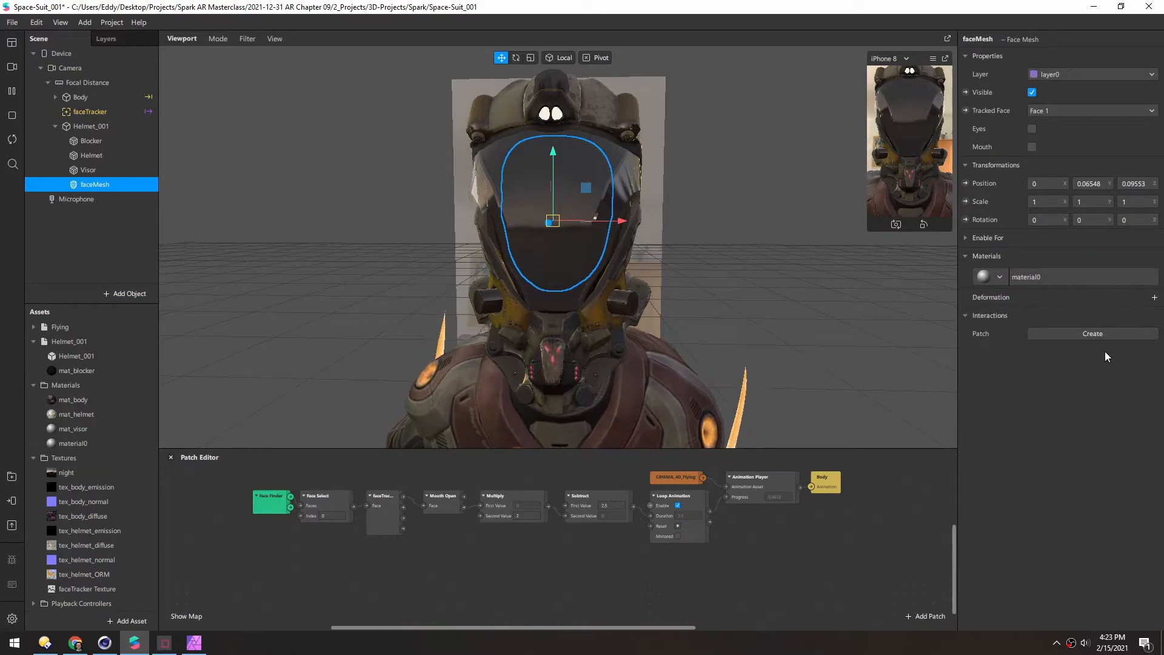
{"action": "left_click", "coordinate": [1024, 277]}
{"action": "type", "text": "mat_face"}
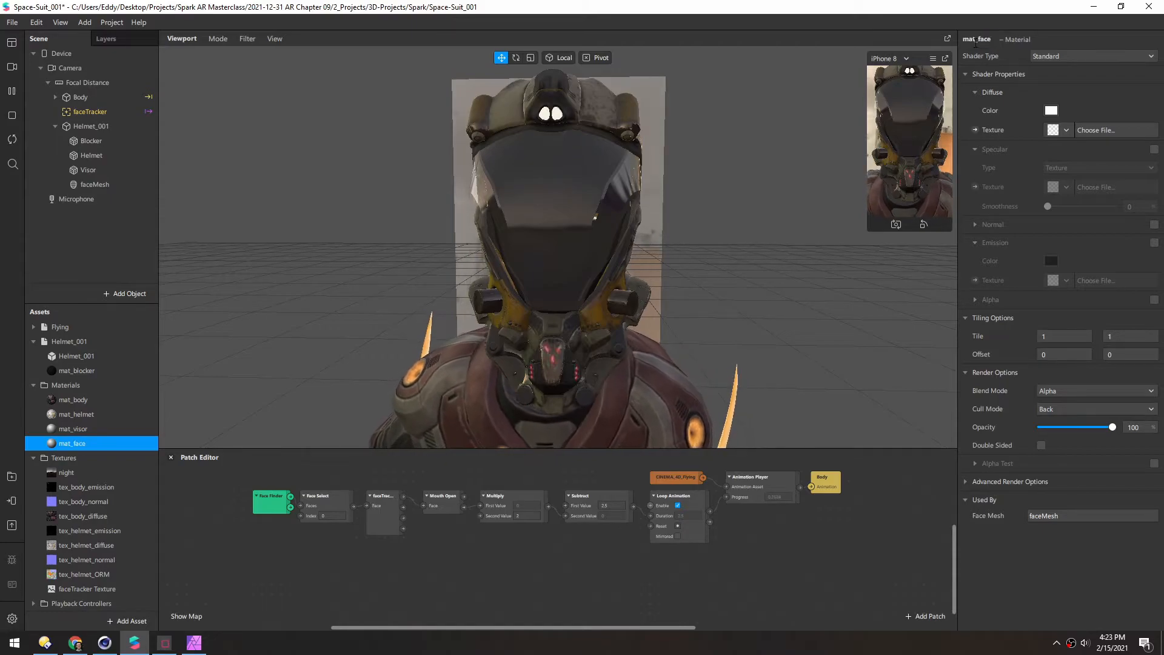
Keep mat_face's Standard shader and assign faceTracker Texture as its diffuse texture
{"action": "left_click", "coordinate": [1038, 57]}
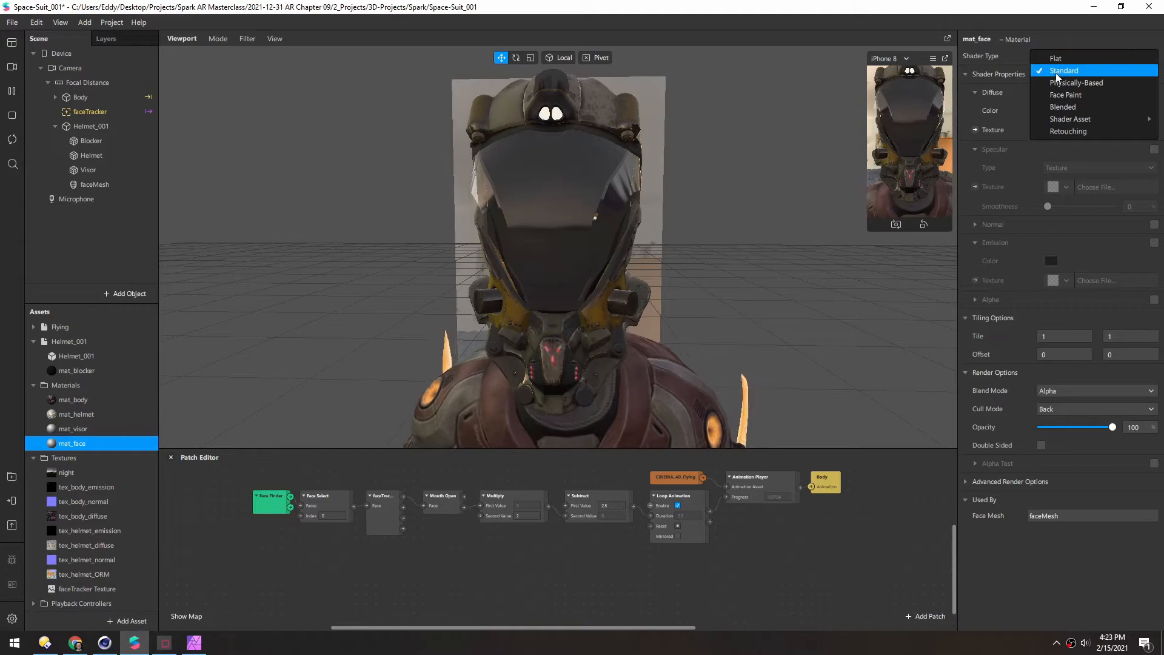
{"action": "left_click", "coordinate": [1051, 32]}
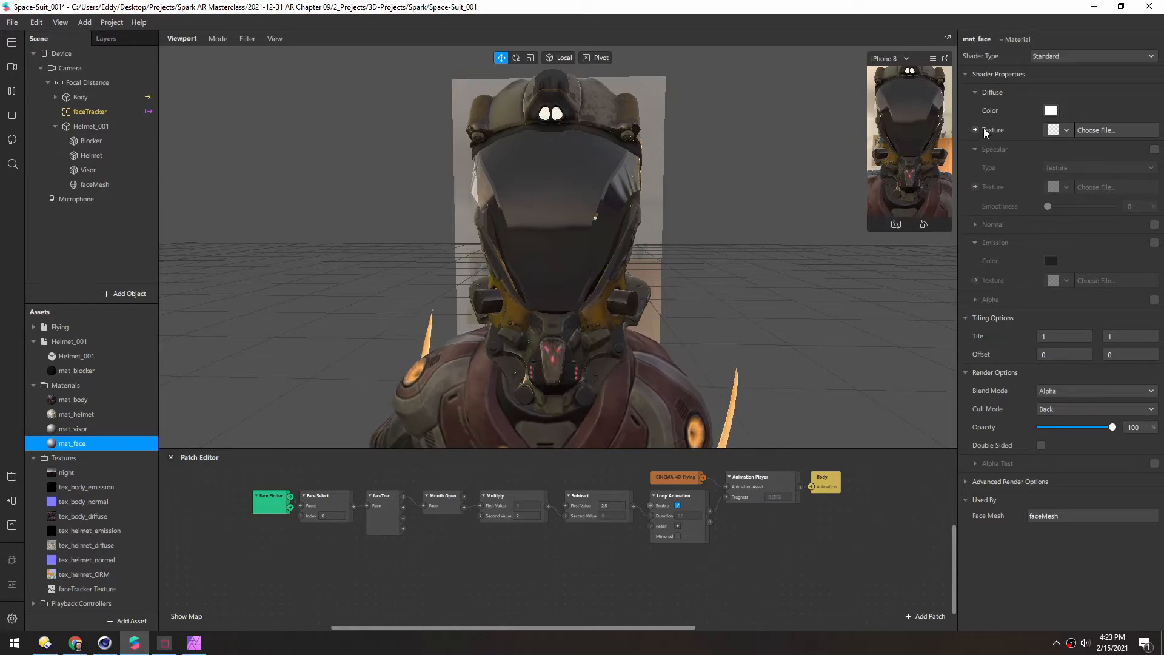
{"action": "left_click", "coordinate": [1065, 130]}
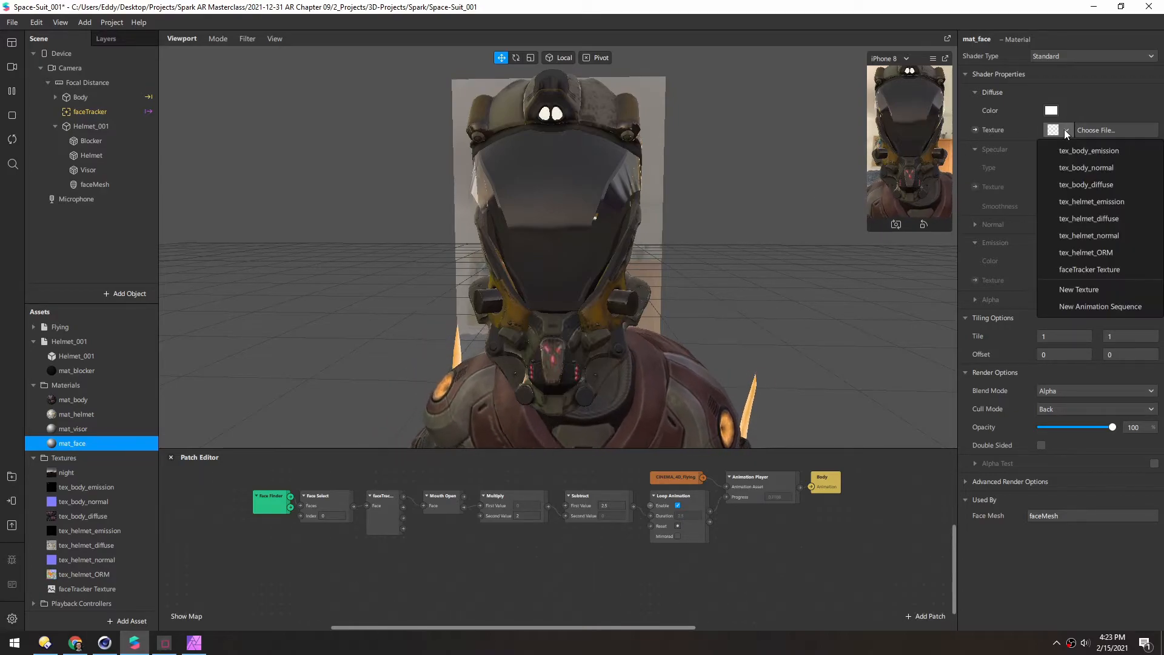
{"action": "left_click", "coordinate": [1066, 268]}
{"action": "left_click_drag", "start_coordinate": [521, 213], "coordinate": [644, 280]}
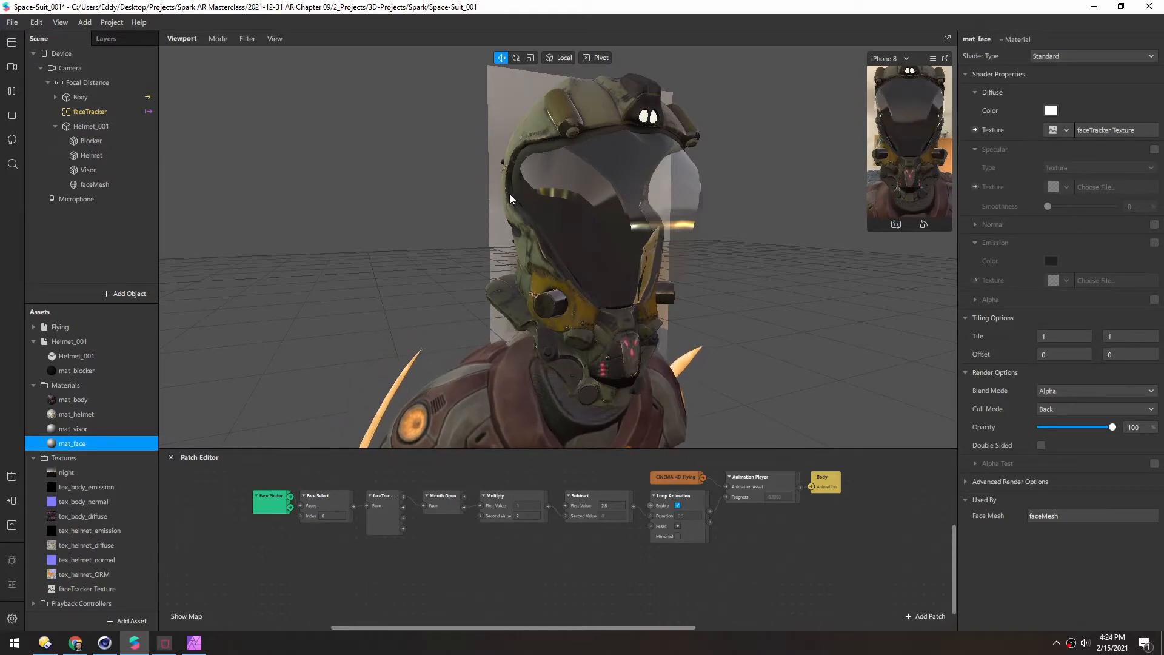
Add a point light under Helmet_001, placing it at about Z 0.138 in front of the face and raising it
{"action": "right_click", "coordinate": [85, 126]}
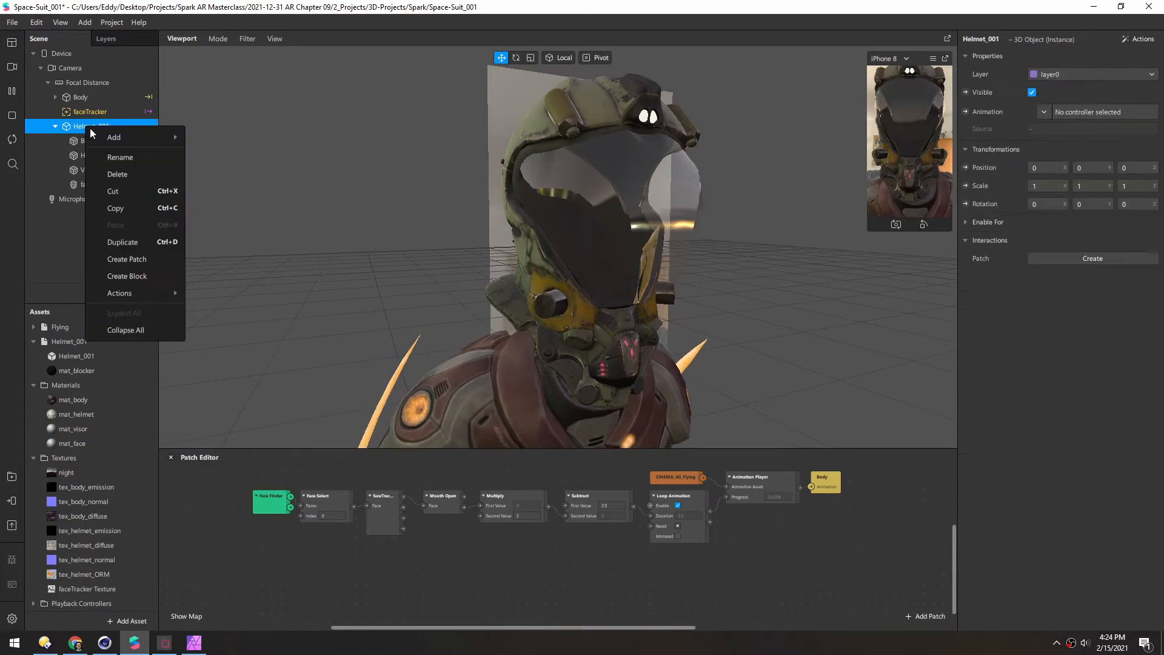
{"action": "mouse_move", "coordinate": [122, 137]}
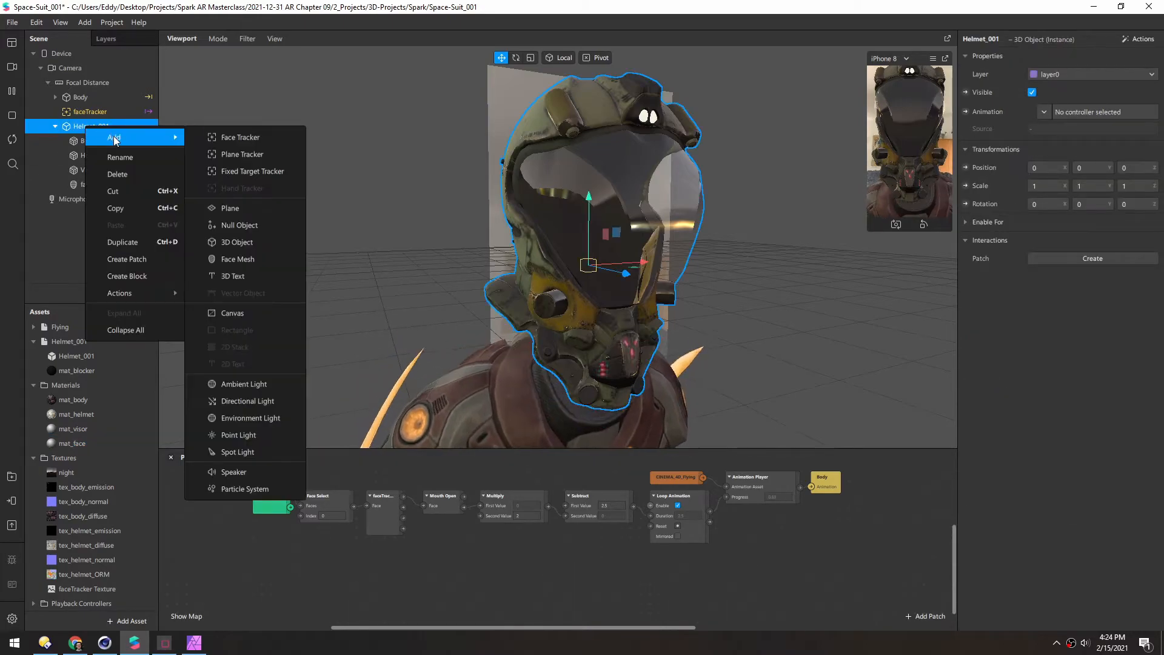
{"action": "left_click", "coordinate": [252, 434]}
{"action": "left_click_drag", "start_coordinate": [532, 262], "coordinate": [446, 281], "text": "alt"}
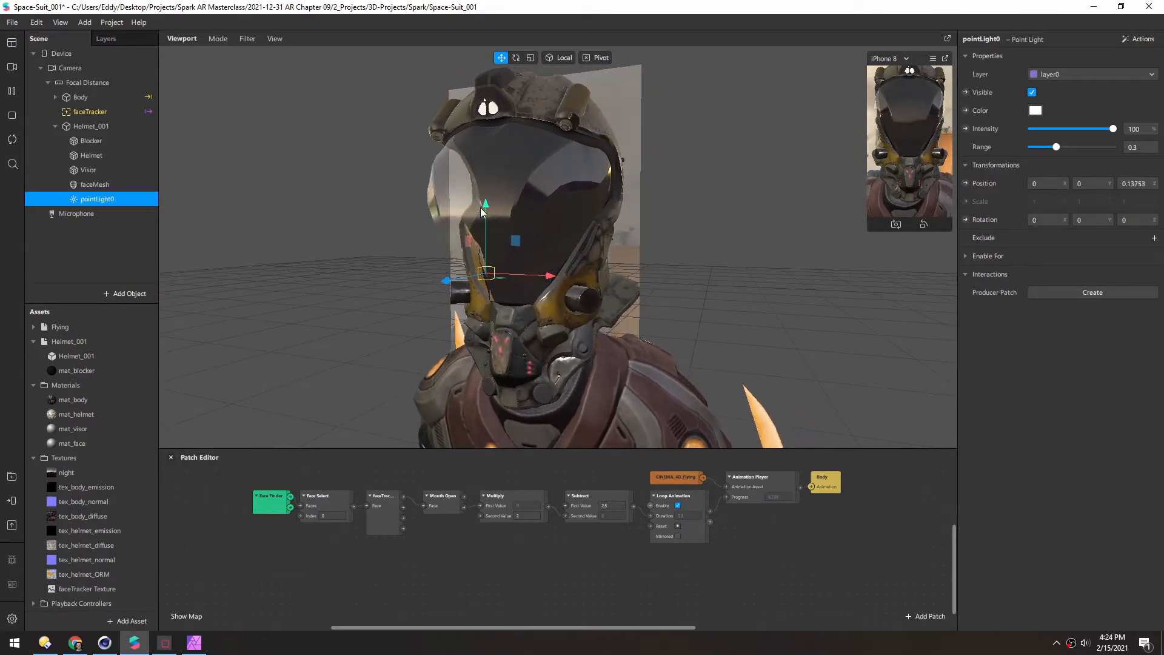
{"action": "left_click_drag", "start_coordinate": [487, 125], "coordinate": [487, 110]}
{"action": "left_click_drag", "start_coordinate": [504, 199], "coordinate": [617, 258], "text": "alt"}
{"action": "left_click", "coordinate": [563, 218]}
Move faceMesh above Visor in the Helmet_001 hierarchy and check the face behind the visor
{"action": "left_click", "coordinate": [111, 184]}
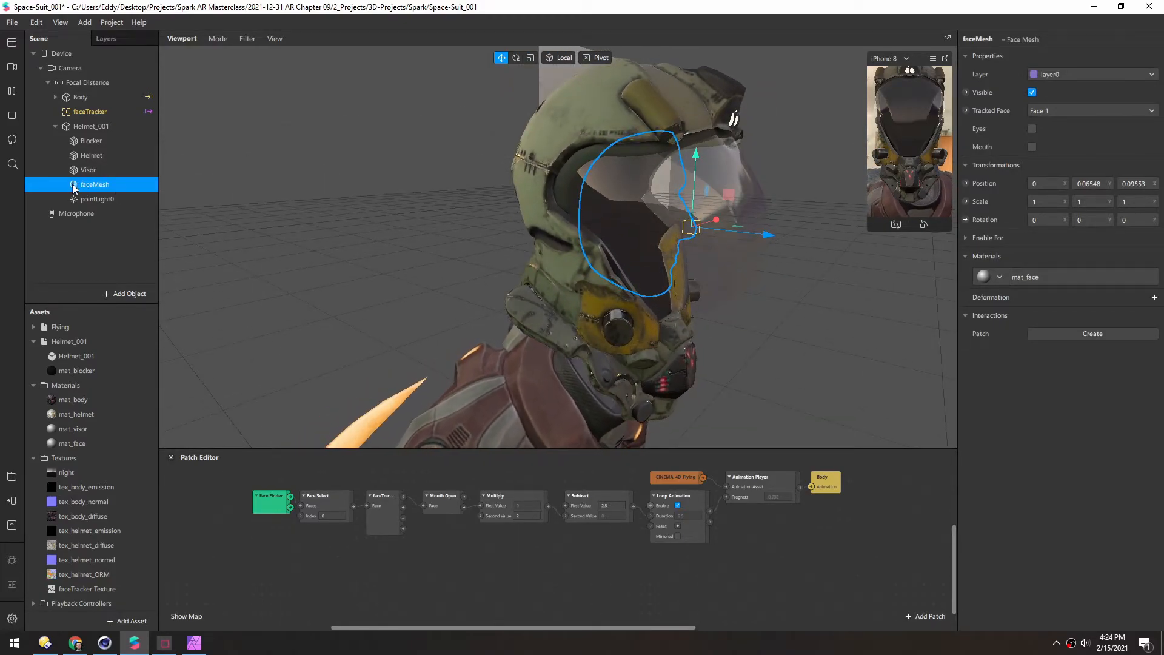
{"action": "left_click_drag", "start_coordinate": [78, 176], "coordinate": [83, 159]}
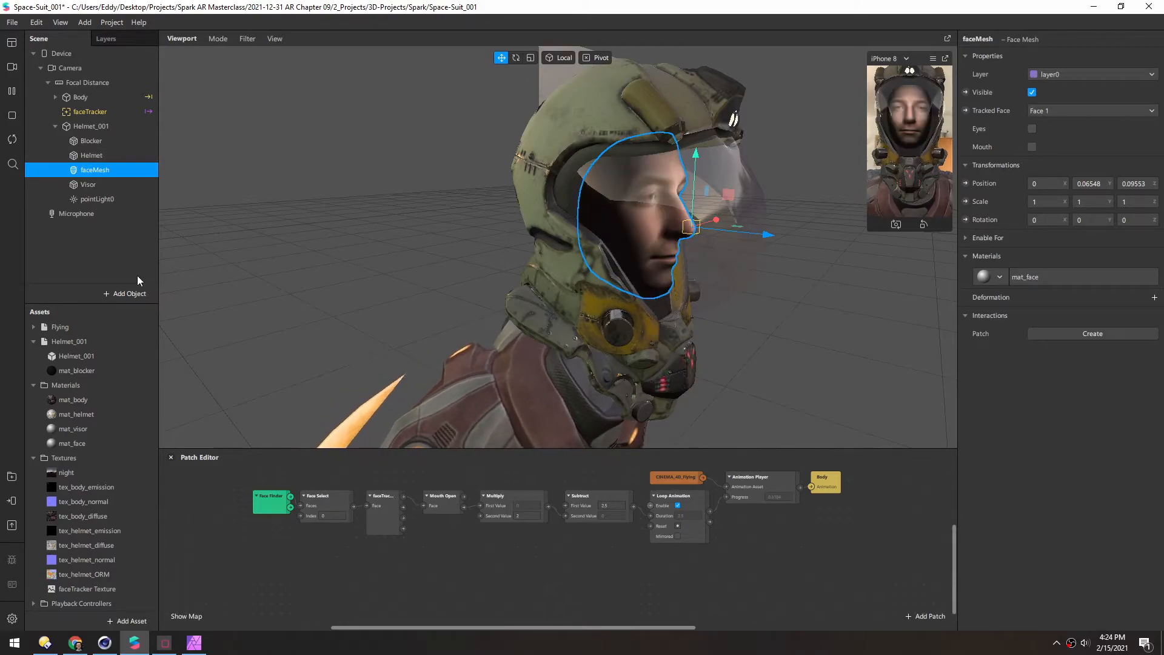
{"action": "left_click_drag", "start_coordinate": [678, 232], "coordinate": [521, 238], "text": "alt"}
{"action": "scroll", "coordinate": [521, 245], "scroll_direction": "down", "scroll_amount": 1}
{"action": "scroll", "coordinate": [550, 230], "scroll_direction": "up", "scroll_amount": 4}
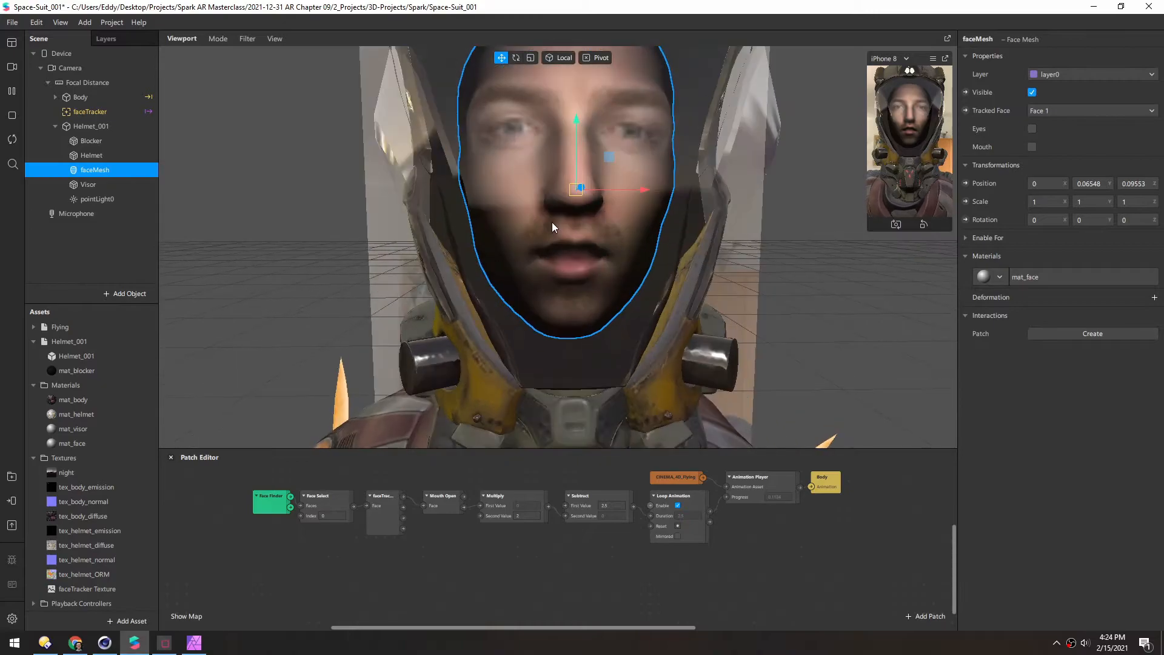
Examine the lit face inside the helmet from several angles and in a temporarily enlarged device preview
{"action": "middle_click_drag", "start_coordinate": [523, 161], "coordinate": [521, 208], "text": "alt"}
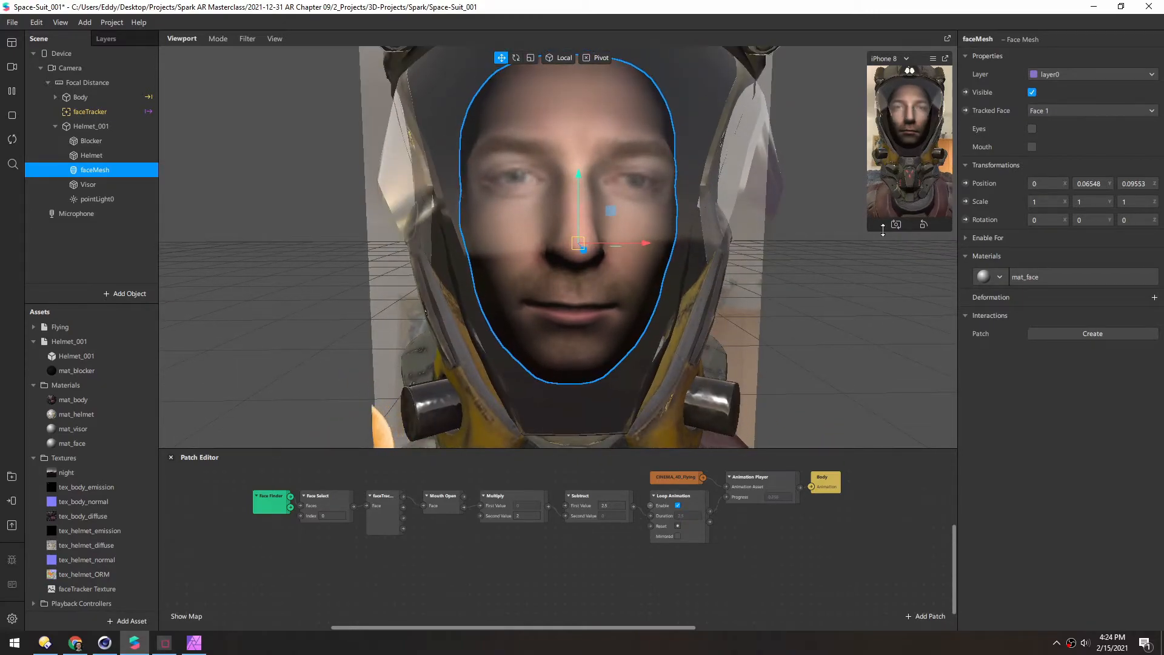
{"action": "left_click_drag", "start_coordinate": [878, 231], "coordinate": [785, 559]}
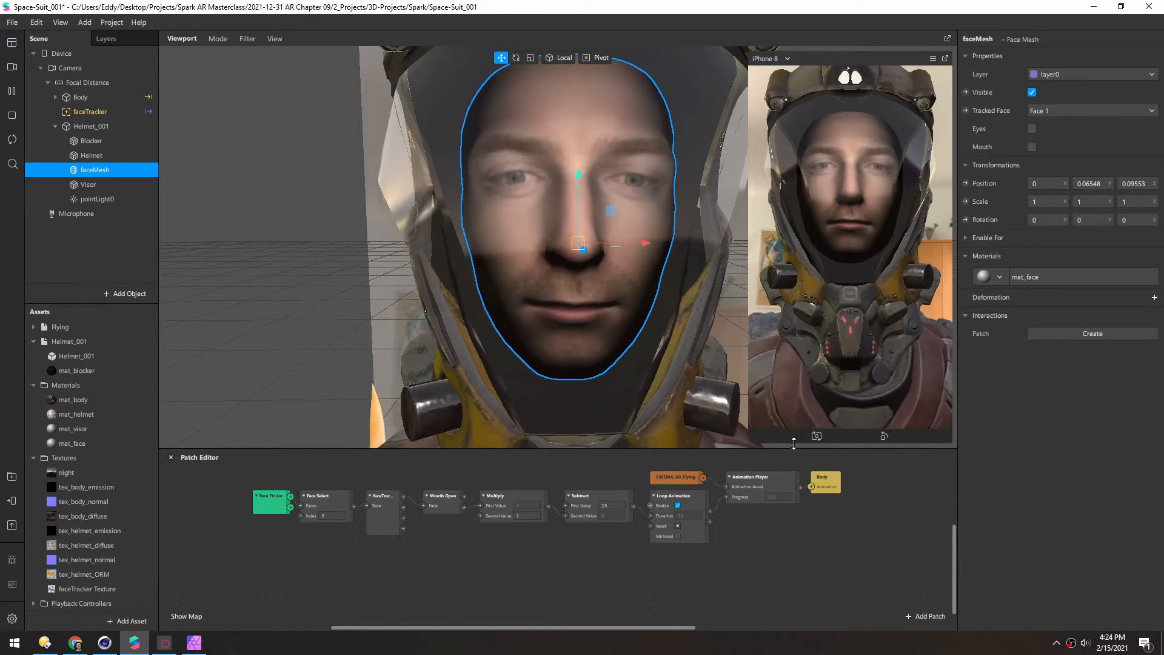
{"action": "left_click_drag", "start_coordinate": [792, 441], "coordinate": [846, 221]}
{"action": "scroll", "coordinate": [565, 242], "scroll_direction": "down", "scroll_amount": 4}
{"action": "mouse_move", "coordinate": [565, 240]}
{"action": "left_mouse_down", "text": "alt"}
{"action": "mouse_move", "coordinate": [612, 231]}
{"action": "mouse_move", "coordinate": [560, 238]}
{"action": "left_mouse_up", "text": "alt"}
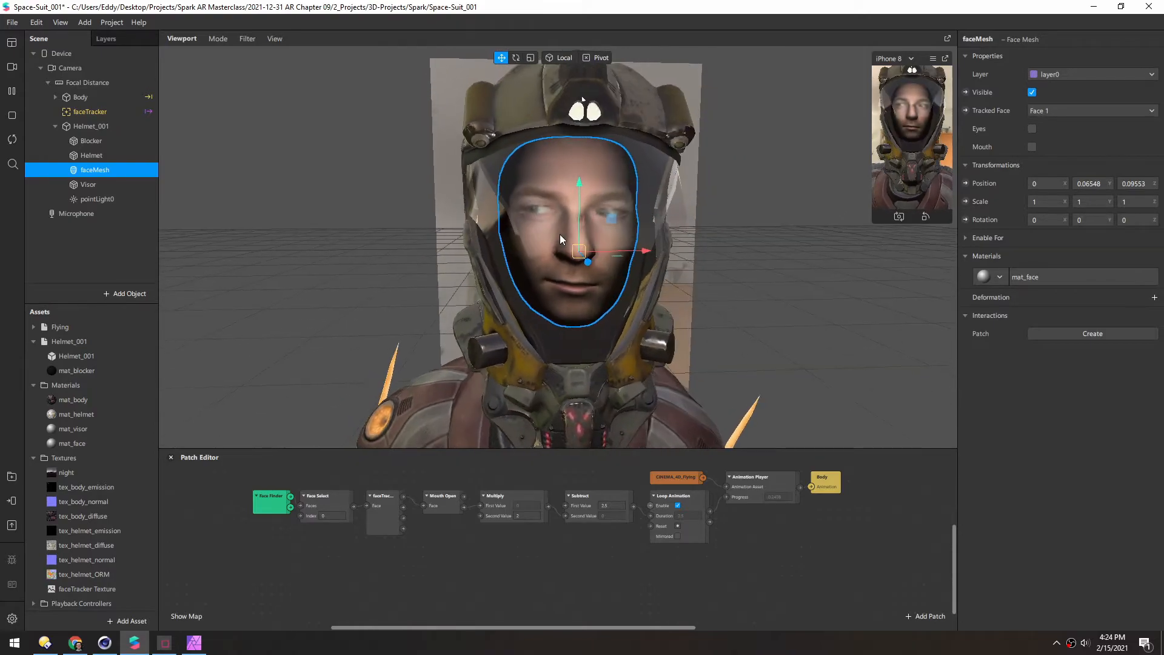
{"action": "scroll", "coordinate": [533, 239], "scroll_direction": "down", "scroll_amount": 3}
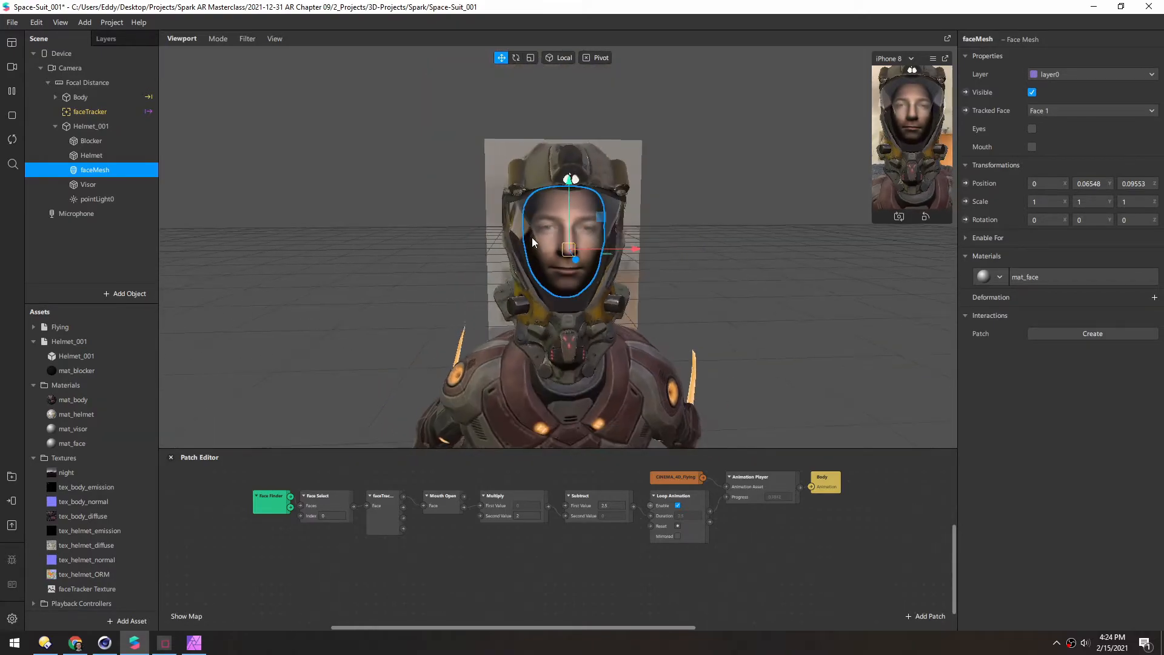
{"action": "middle_click_drag", "start_coordinate": [588, 249], "coordinate": [585, 218], "text": "alt"}
{"action": "left_click_drag", "start_coordinate": [585, 218], "coordinate": [547, 234], "text": "alt"}
{"action": "scroll", "coordinate": [548, 218], "scroll_direction": "up", "scroll_amount": 2}
Move pointLight0 to one side of the face, at about X -0.064 and Y 0.094
{"action": "left_click", "coordinate": [82, 201]}
{"action": "left_click_drag", "start_coordinate": [577, 168], "coordinate": [533, 243]}
{"action": "mouse_move", "coordinate": [575, 197]}
{"action": "left_mouse_down"}
{"action": "mouse_move", "coordinate": [413, 205]}
{"action": "mouse_move", "coordinate": [577, 195]}
{"action": "left_mouse_up"}
{"action": "left_click_drag", "start_coordinate": [500, 257], "coordinate": [521, 230], "text": "alt"}
{"action": "scroll", "coordinate": [634, 205], "scroll_direction": "up", "scroll_amount": 3}
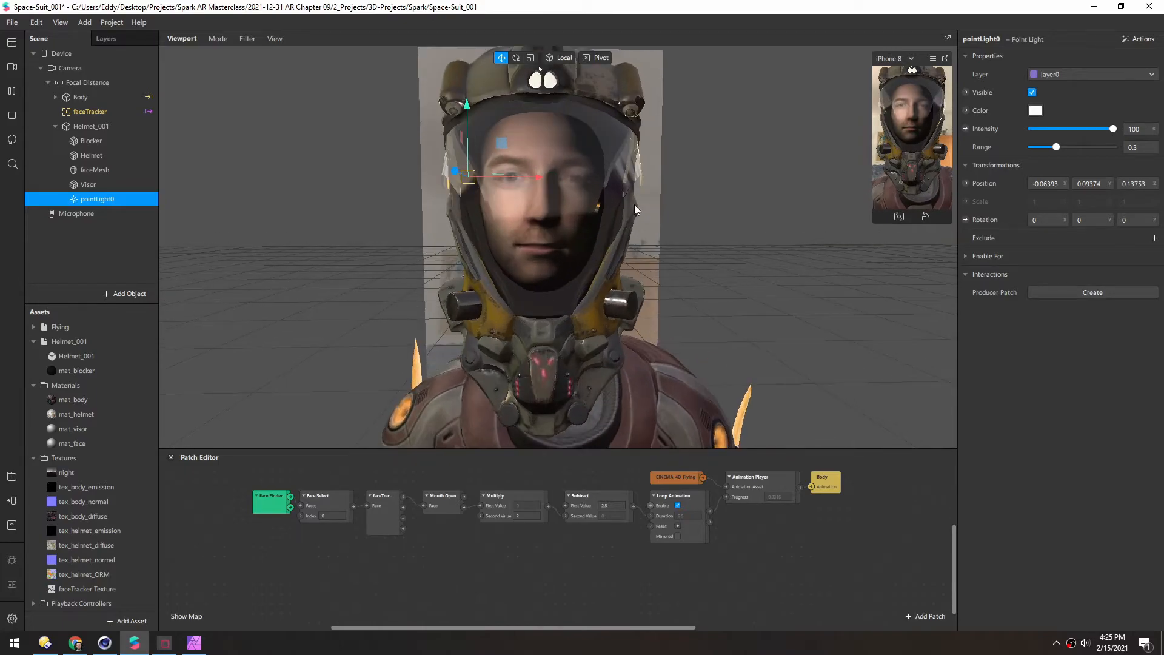
Tint pointLight0 with a very pale blue light color
{"action": "left_click", "coordinate": [1034, 110]}
{"action": "left_click", "coordinate": [626, 293]}
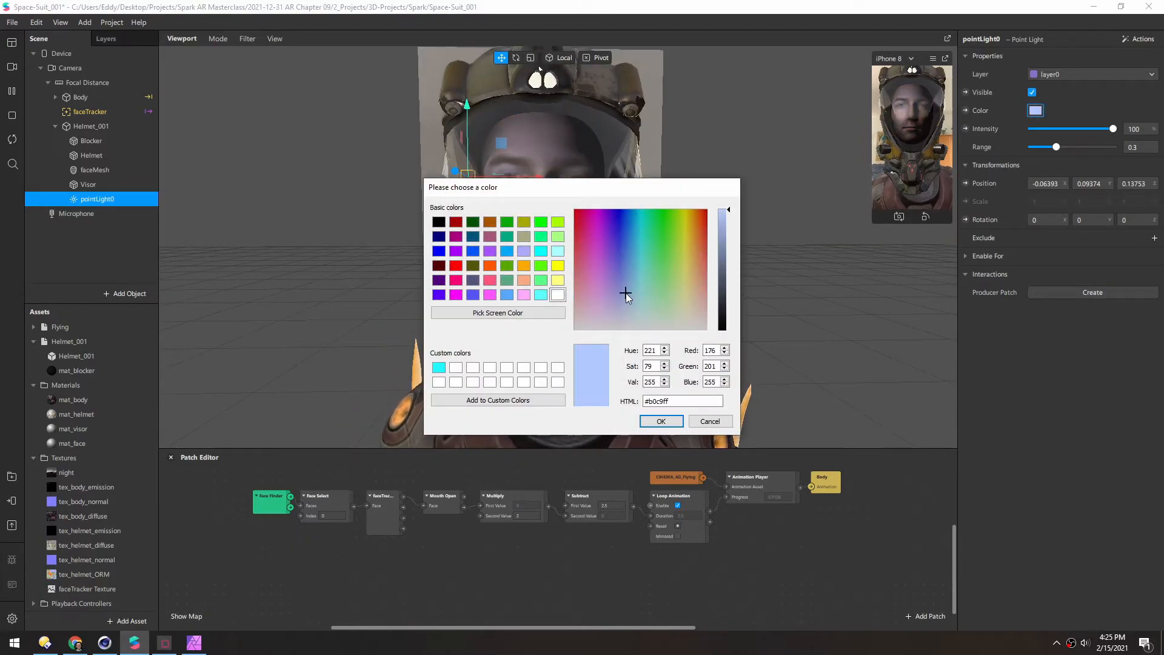
{"action": "left_click_drag", "start_coordinate": [553, 194], "coordinate": [737, 267]}
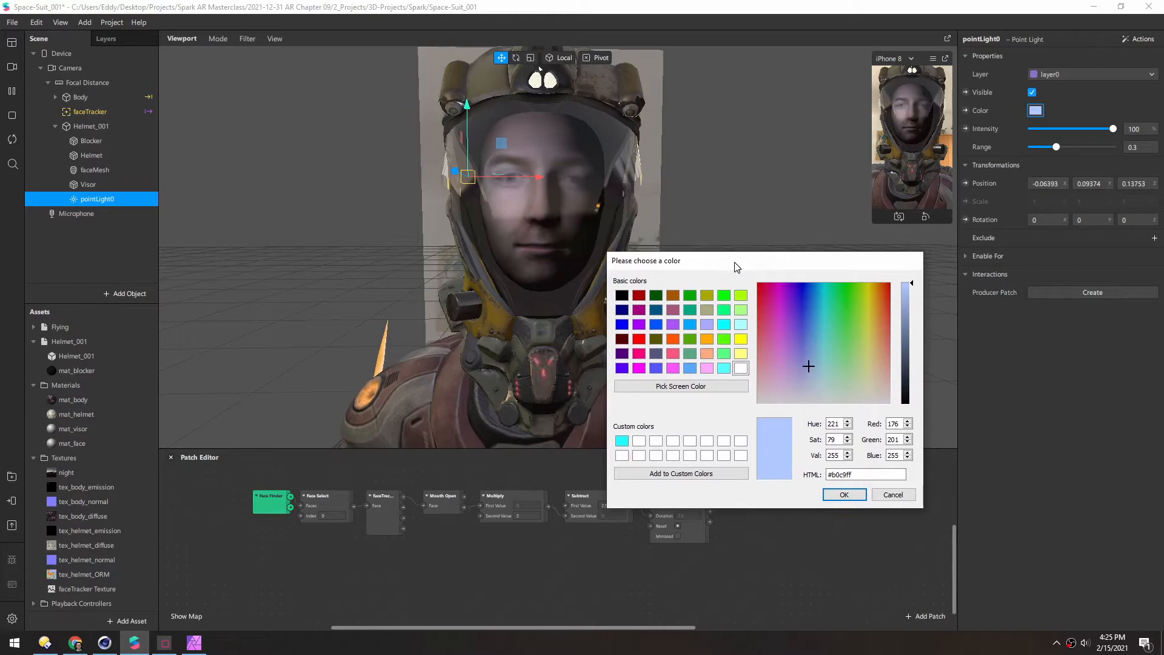
{"action": "left_click", "coordinate": [808, 387]}
{"action": "left_click", "coordinate": [842, 495]}
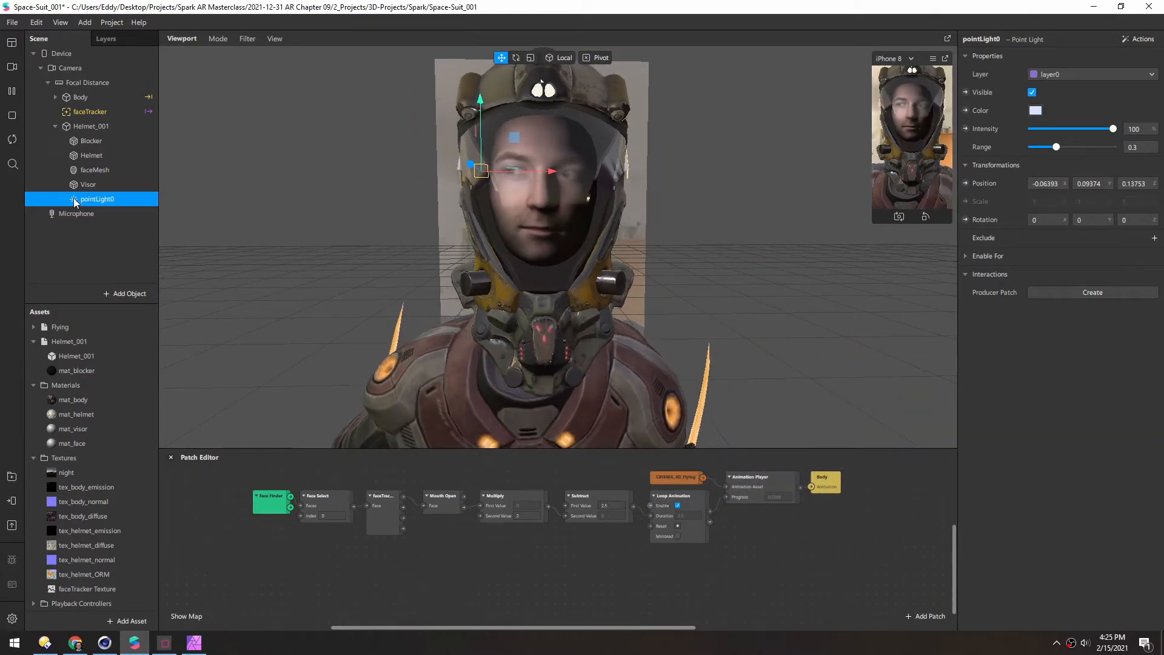
Duplicate pointLight0, move the copy across the face to about X 0.062, and color it pale pink #ffbbf4
{"action": "key", "text": "ctrl+d"}
{"action": "left_click_drag", "start_coordinate": [553, 176], "coordinate": [672, 172]}
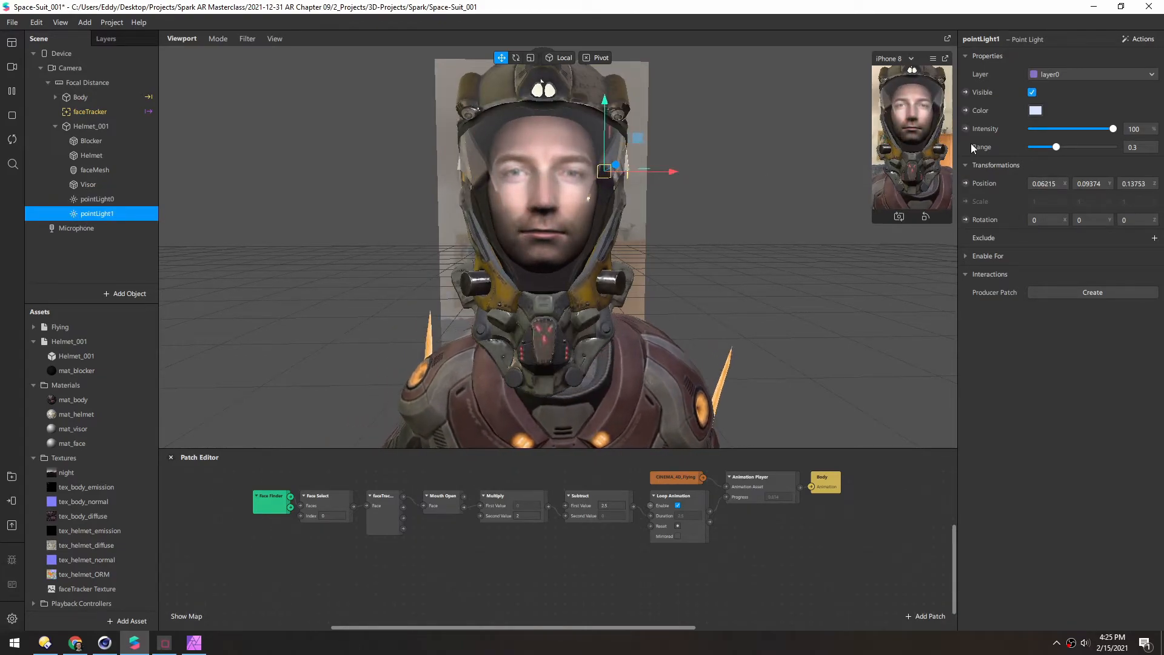
{"action": "left_click", "coordinate": [1035, 110]}
{"action": "left_click", "coordinate": [588, 245]}
{"action": "left_click_drag", "start_coordinate": [551, 198], "coordinate": [685, 334]}
{"action": "left_click", "coordinate": [726, 433]}
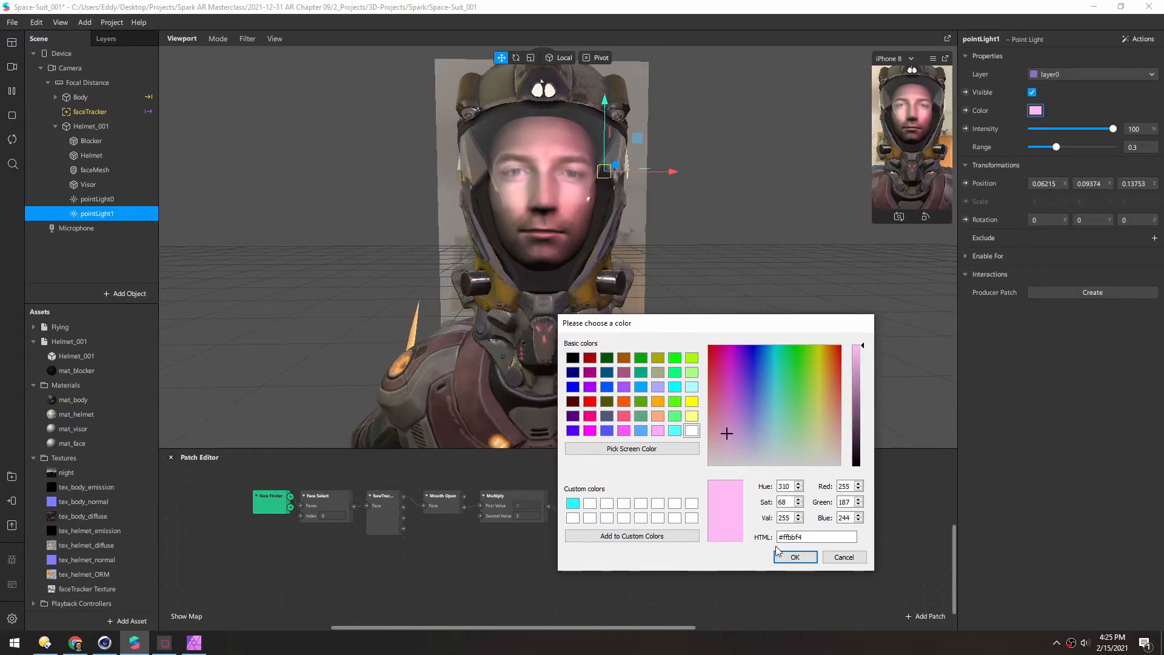
{"action": "left_click", "coordinate": [795, 556]}
Change pointLight0's color to a slightly stronger light blue, #b5c5ff
{"action": "left_click", "coordinate": [104, 203]}
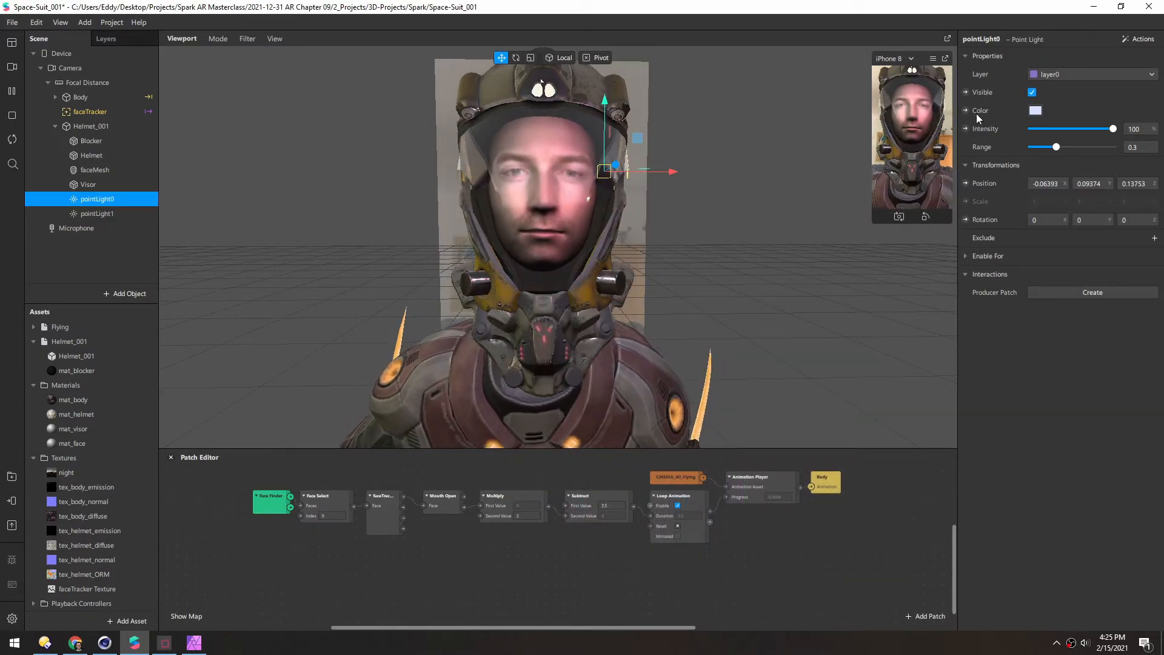
{"action": "left_click", "coordinate": [1035, 111]}
{"action": "left_click", "coordinate": [621, 295]}
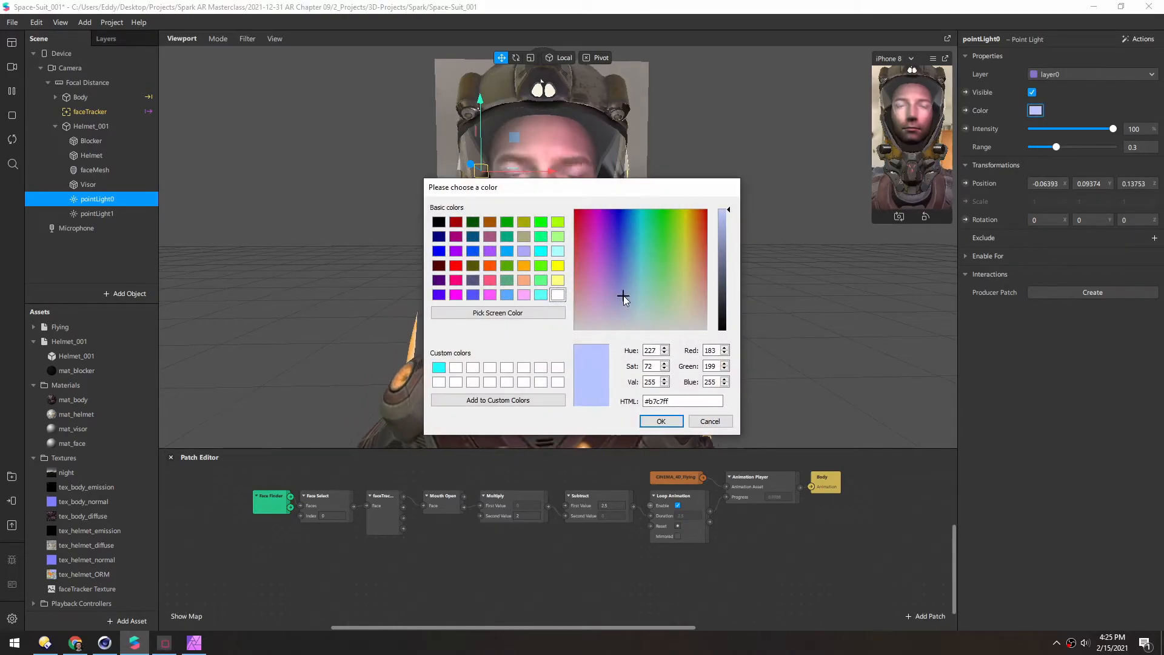
{"action": "left_click", "coordinate": [676, 420]}
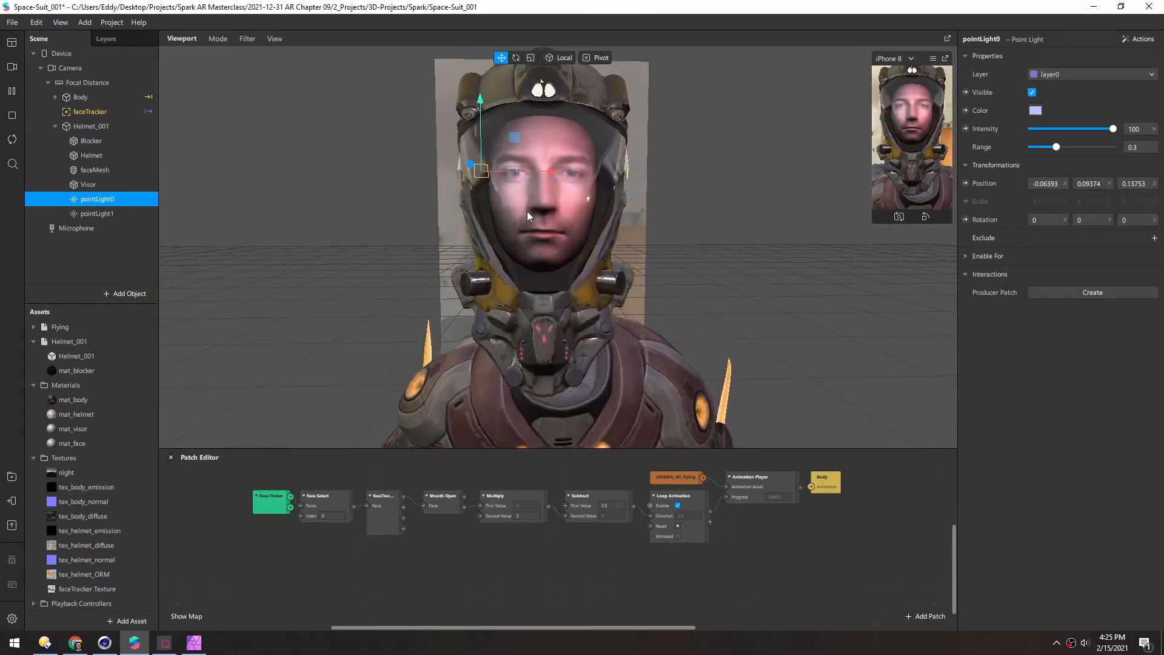
Open faceMesh's mat_face material and enable its Alpha property
{"action": "left_click_drag", "start_coordinate": [526, 211], "coordinate": [572, 122], "text": "alt"}
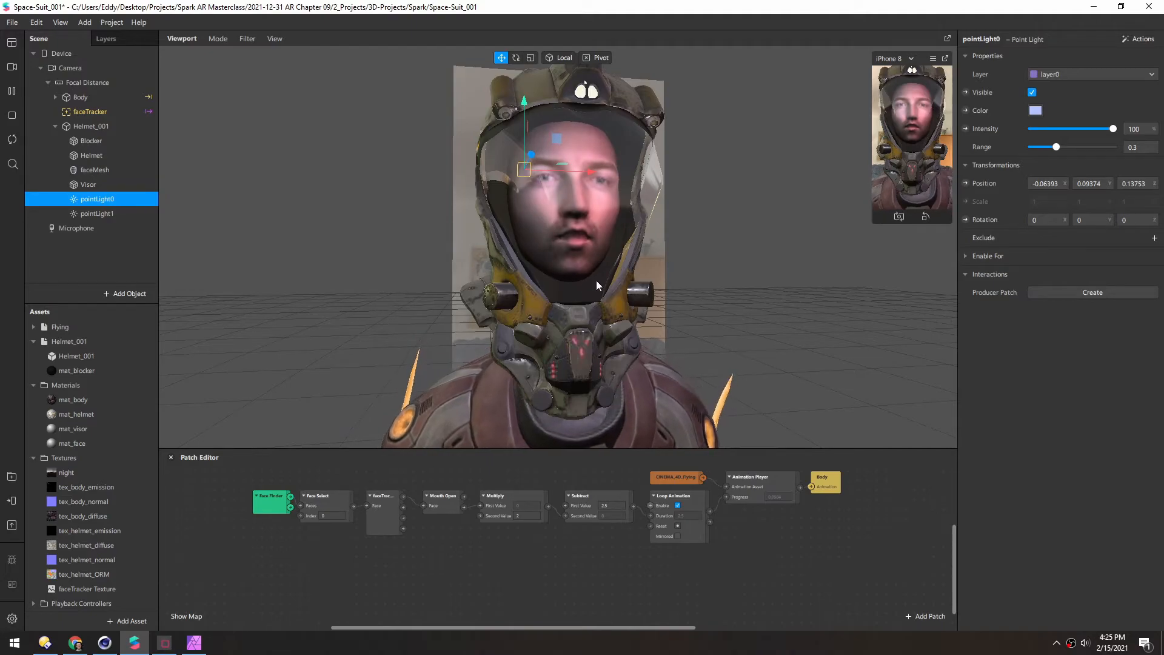
{"action": "left_click_drag", "start_coordinate": [671, 234], "coordinate": [577, 290], "text": "alt"}
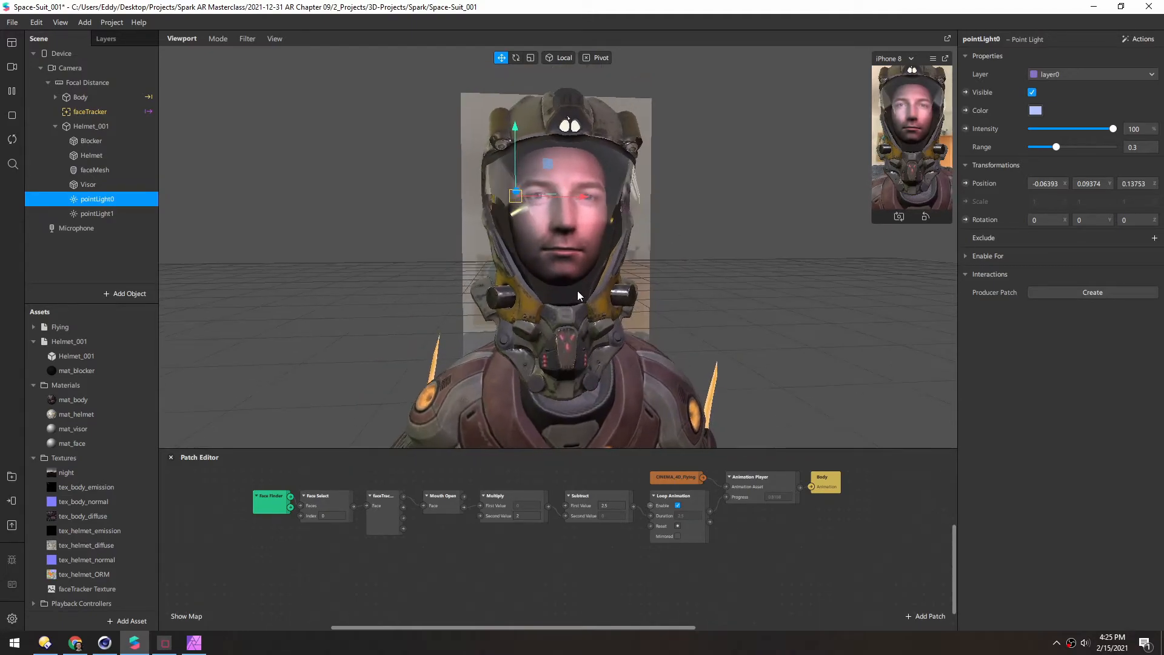
{"action": "left_click", "coordinate": [87, 170]}
{"action": "left_click", "coordinate": [1056, 277]}
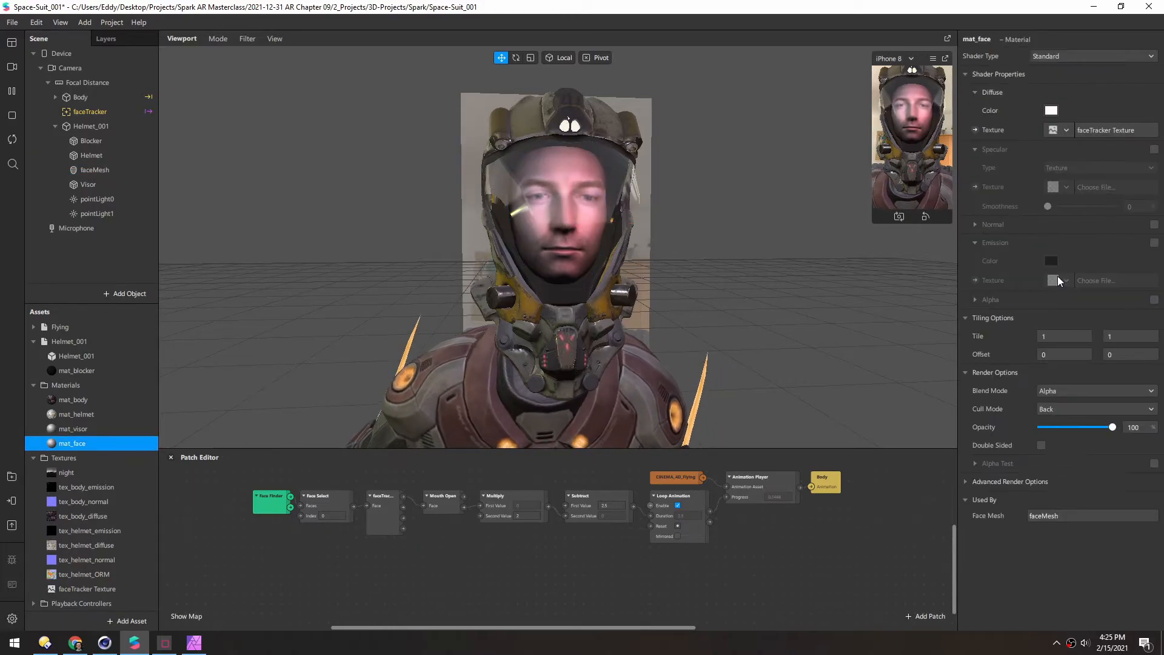
{"action": "left_click", "coordinate": [1154, 300]}
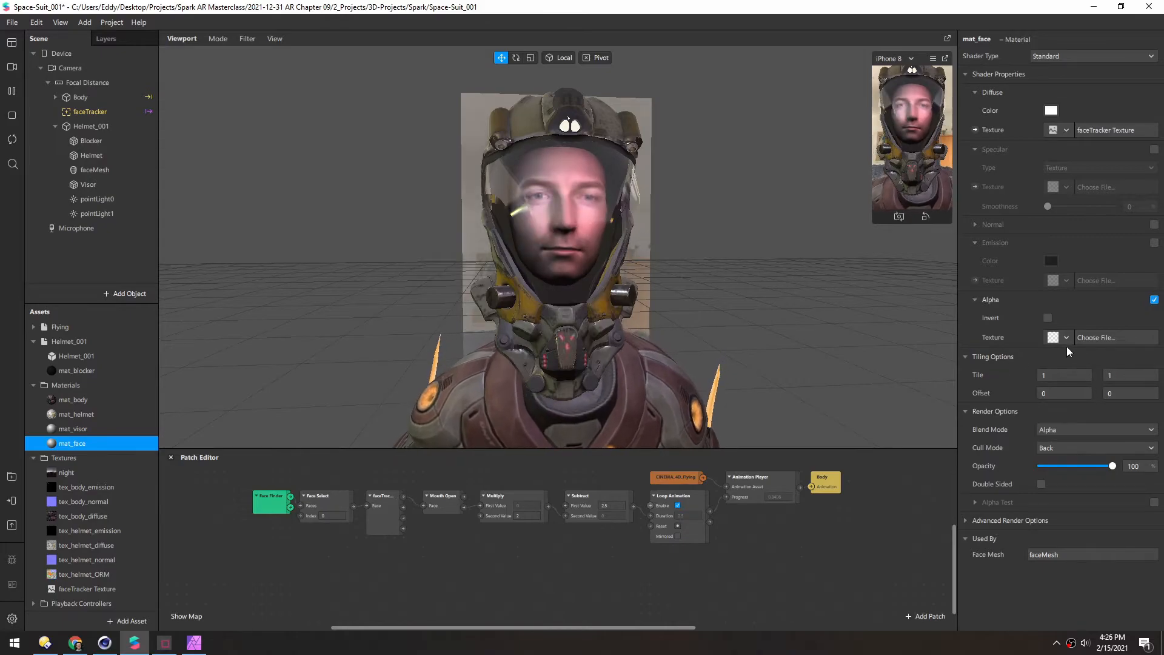
Import faceMeshMaskSoft.png from the Assets > Spark AR > Textures folder as mat_face's alpha texture
{"action": "left_click", "coordinate": [1082, 337]}
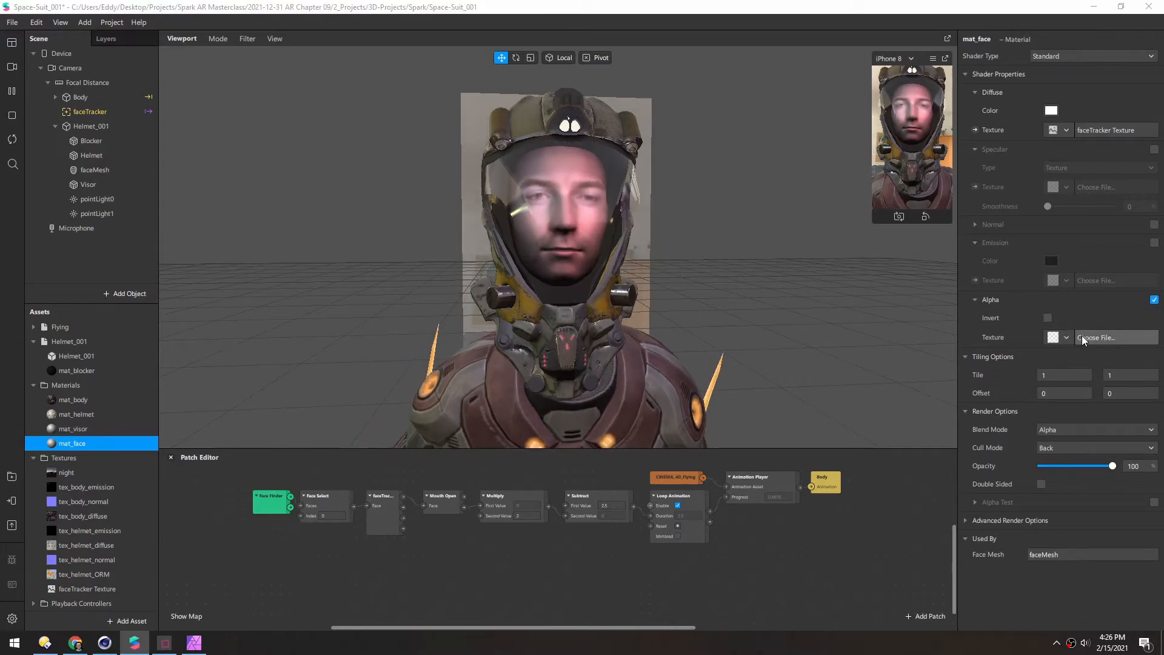
{"action": "left_click", "coordinate": [232, 234]}
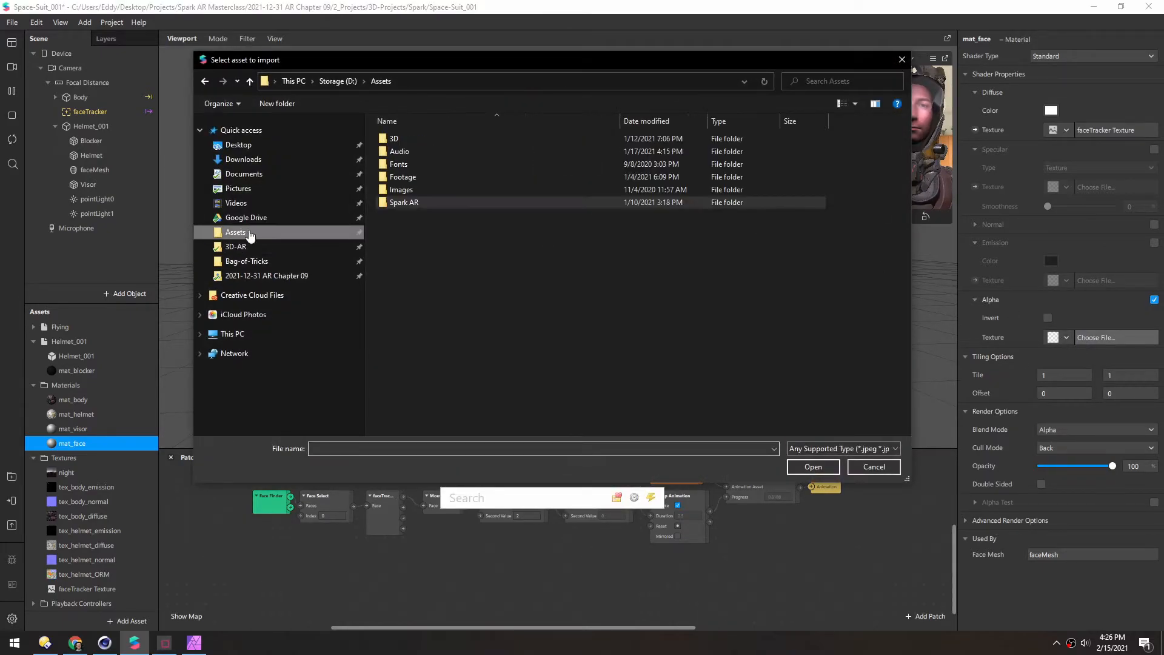
{"action": "double_click", "coordinate": [388, 204]}
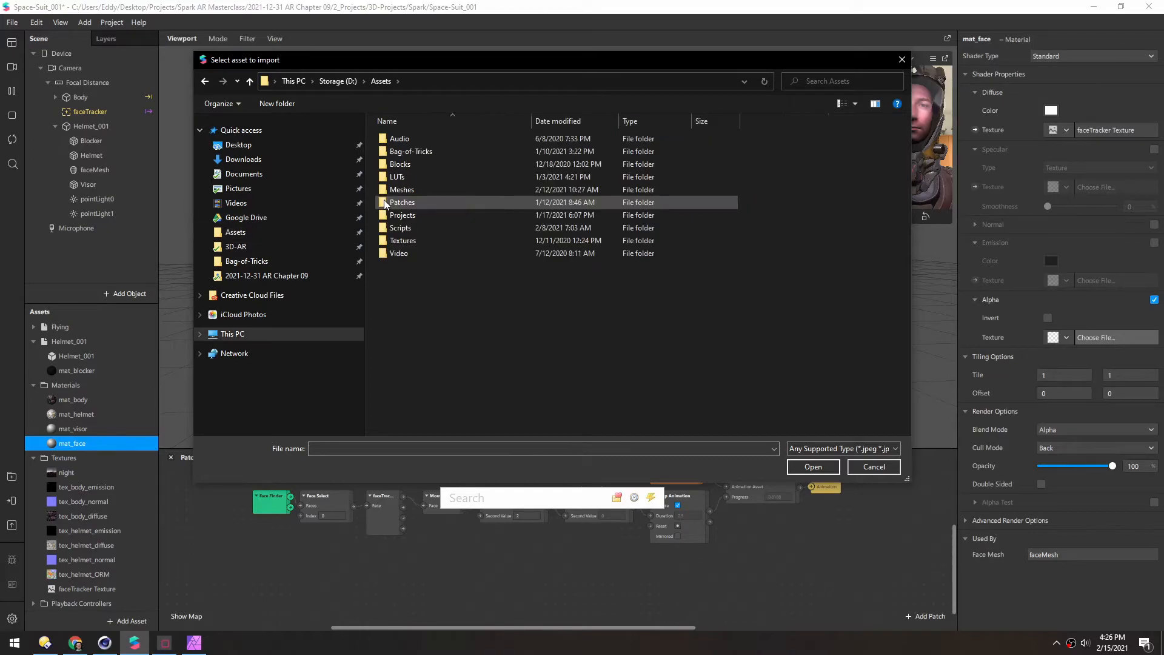
{"action": "double_click", "coordinate": [386, 240]}
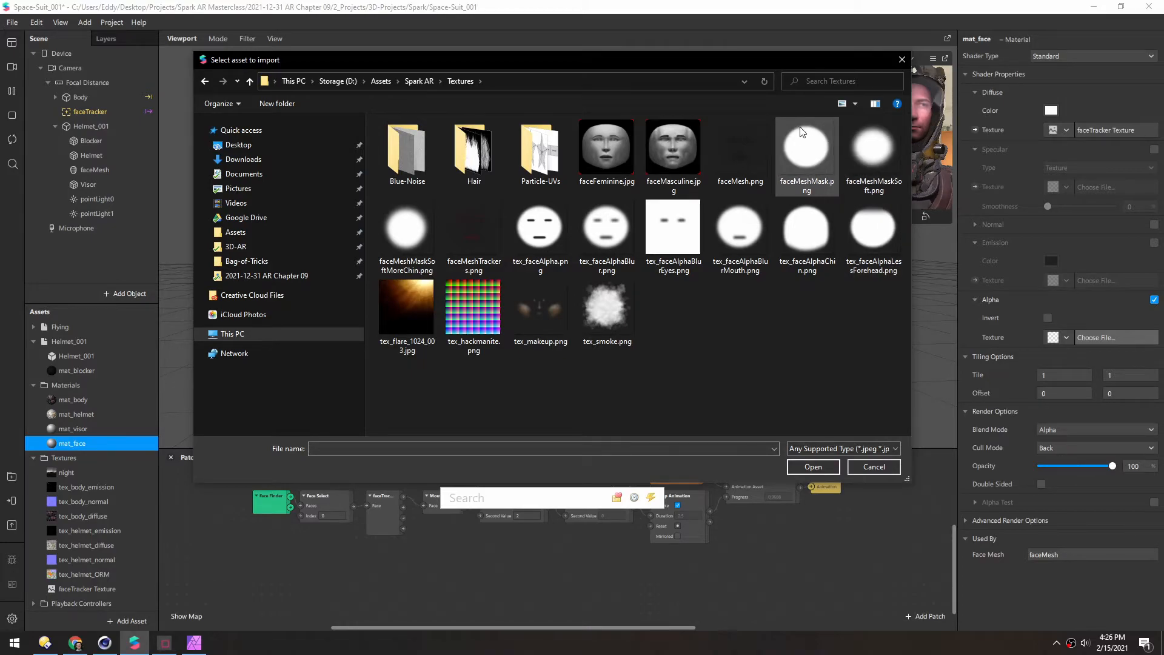
{"action": "double_click", "coordinate": [849, 162]}
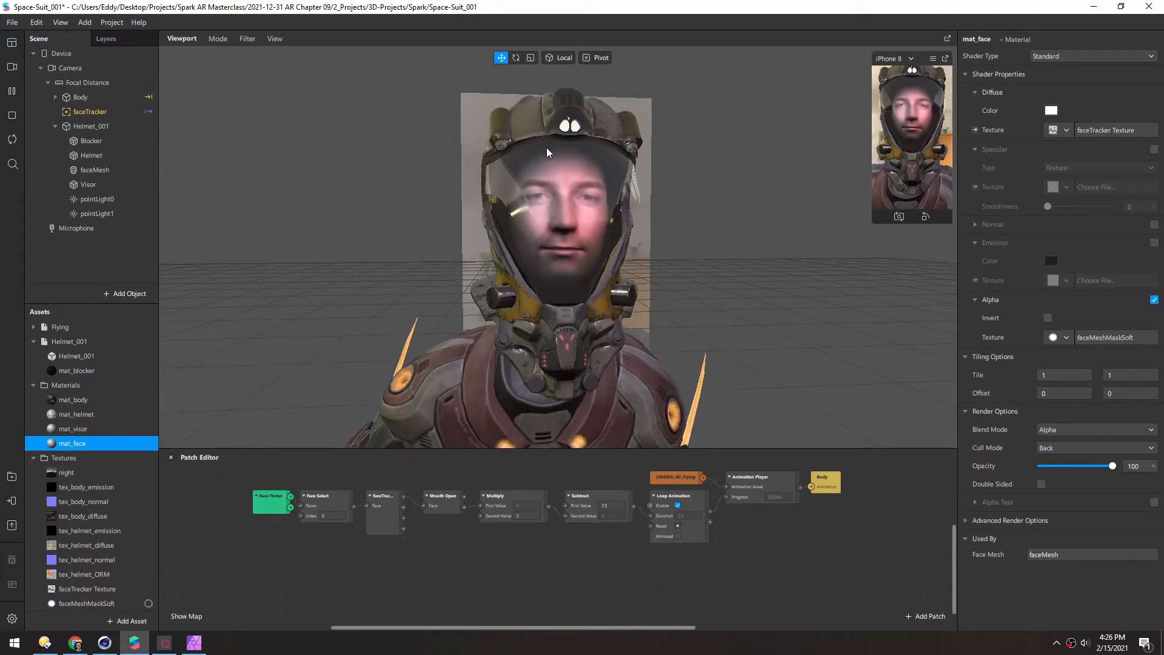
Check the softened face edges around the helmet and set pointLight0's color to a saturated blue, #627aff
{"action": "scroll", "coordinate": [558, 224], "scroll_direction": "up", "scroll_amount": 2}
{"action": "left_click_drag", "start_coordinate": [558, 224], "coordinate": [525, 245], "text": "alt"}
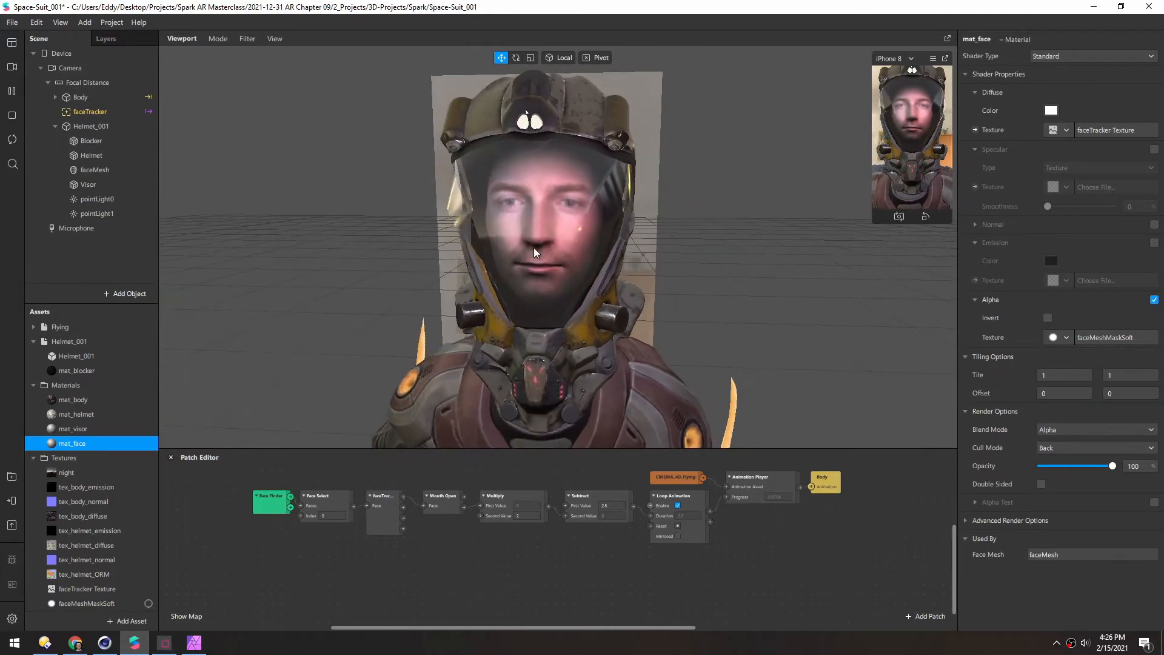
{"action": "left_click_drag", "start_coordinate": [545, 311], "coordinate": [780, 292], "text": "alt"}
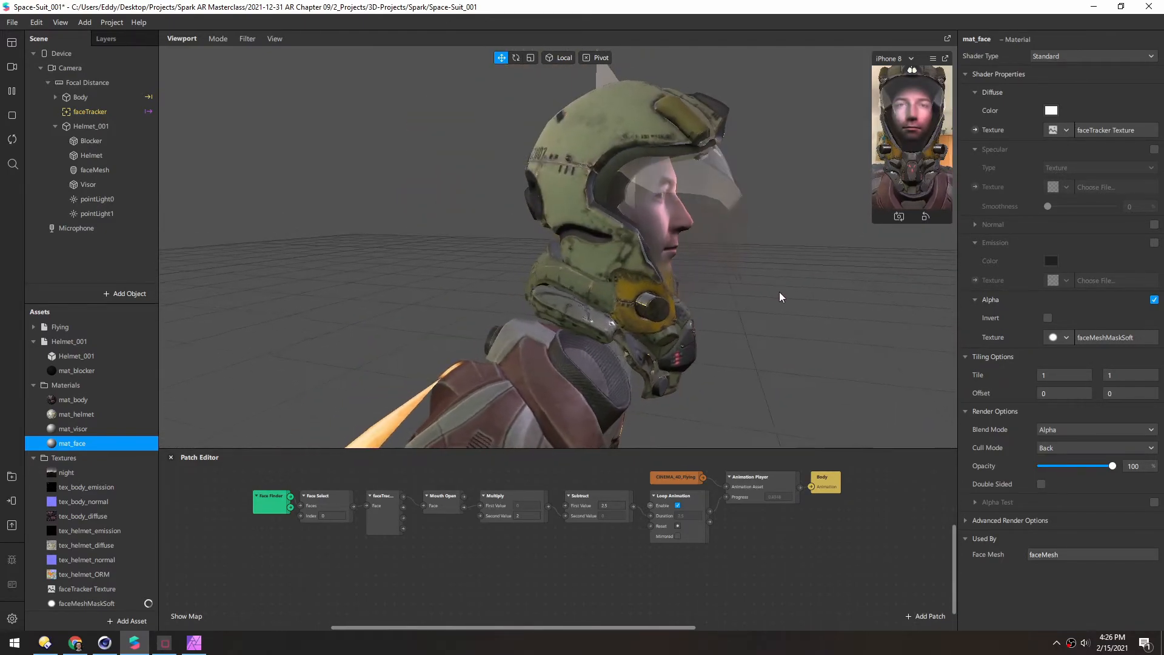
{"action": "left_click_drag", "start_coordinate": [644, 235], "coordinate": [582, 276], "text": "alt"}
{"action": "left_click", "coordinate": [97, 199]}
{"action": "left_click", "coordinate": [1035, 110]}
{"action": "left_click_drag", "start_coordinate": [567, 196], "coordinate": [767, 213]}
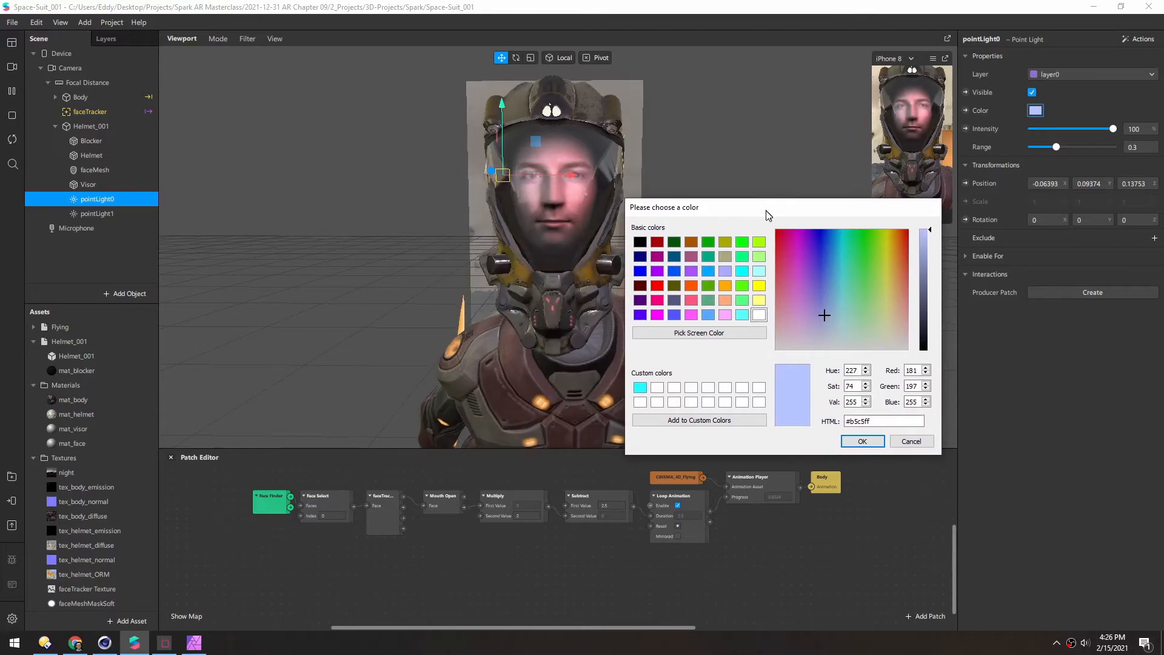
{"action": "left_click", "coordinate": [826, 296]}
{"action": "left_click", "coordinate": [825, 279]}
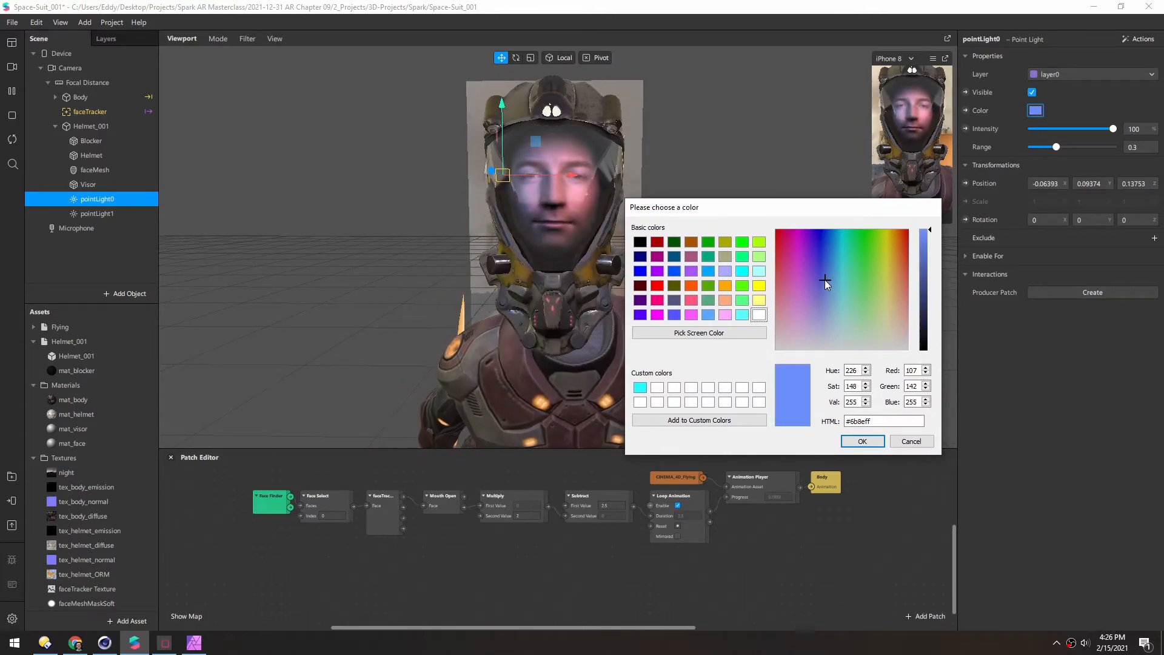
{"action": "left_click", "coordinate": [823, 275]}
{"action": "left_click", "coordinate": [863, 441]}
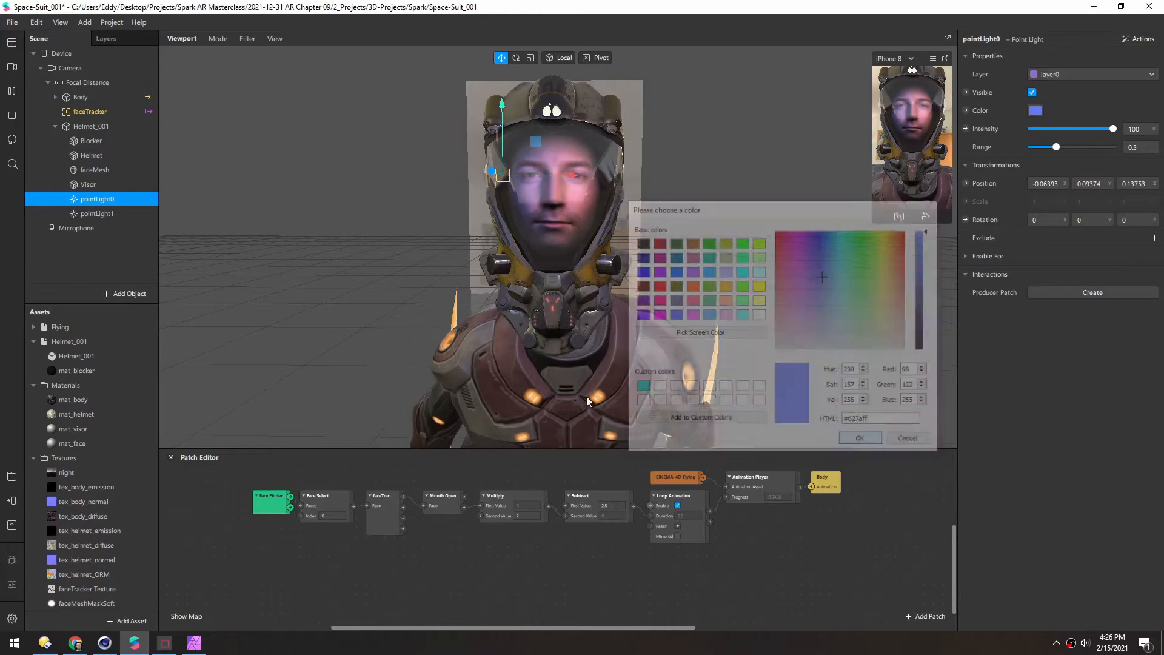
Change pointLight1's color to a warm peach and deselect the light
{"action": "left_click", "coordinate": [73, 214]}
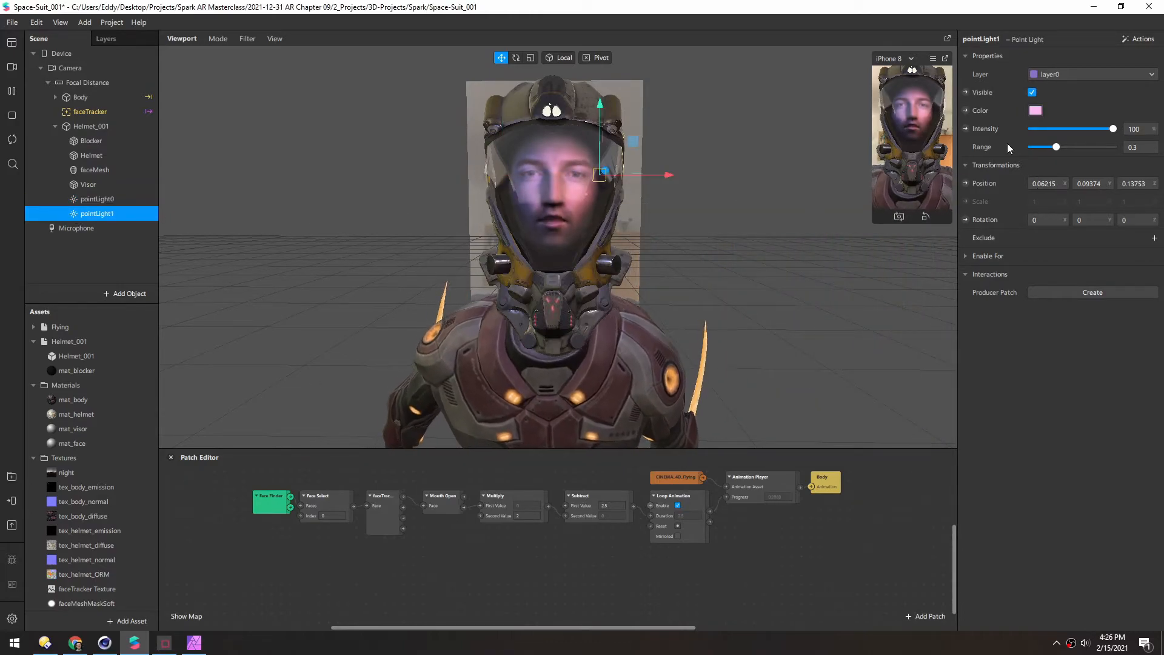
{"action": "left_click", "coordinate": [1035, 111]}
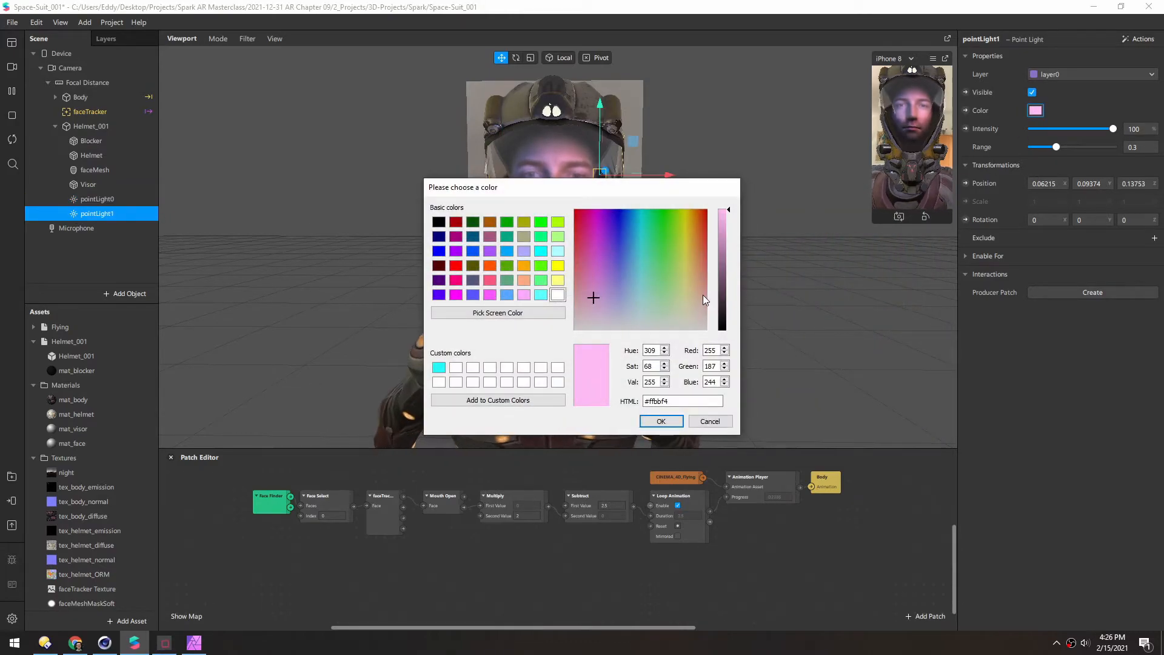
{"action": "left_click_drag", "start_coordinate": [551, 204], "coordinate": [588, 304]}
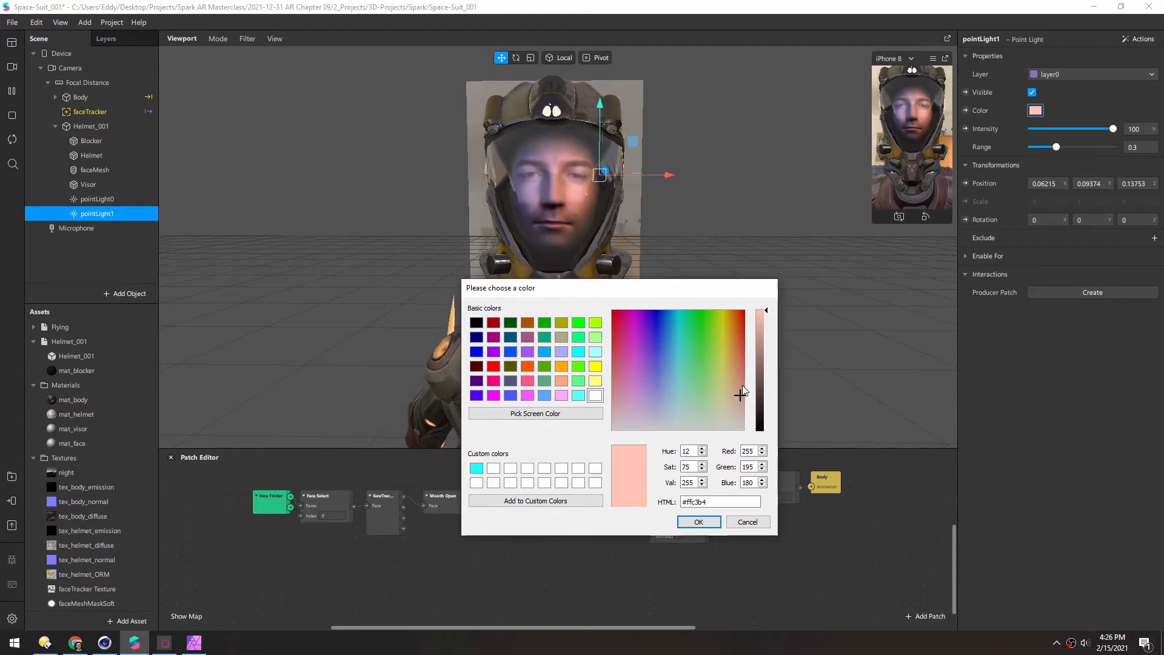
{"action": "left_click", "coordinate": [704, 525]}
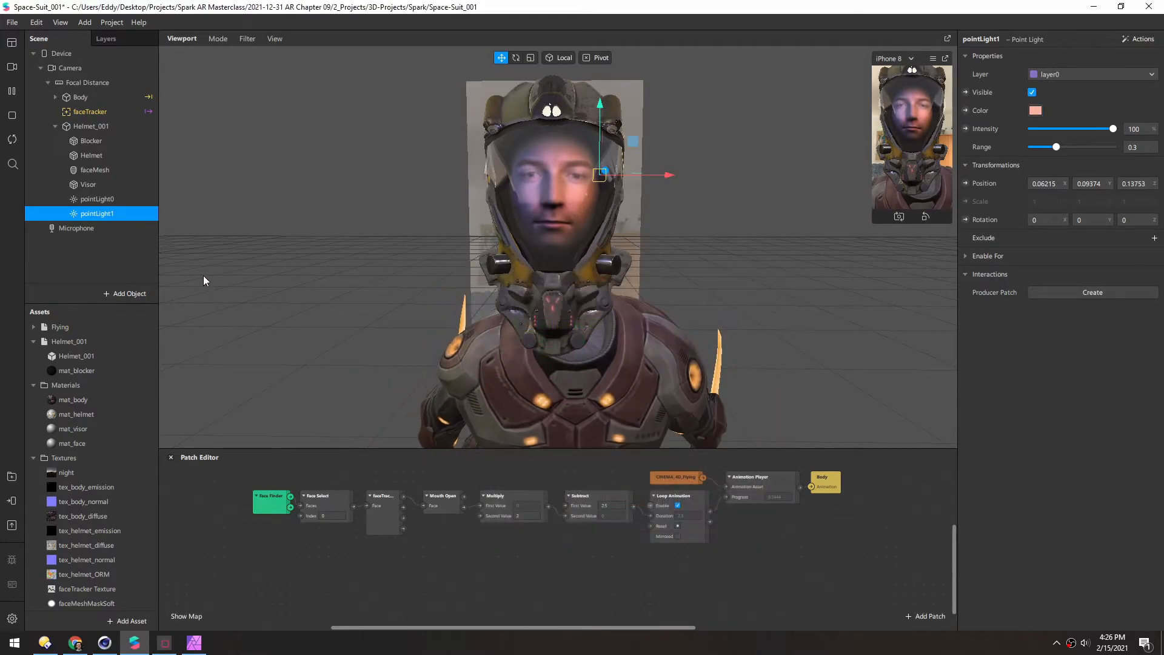
{"action": "left_click", "coordinate": [203, 275]}
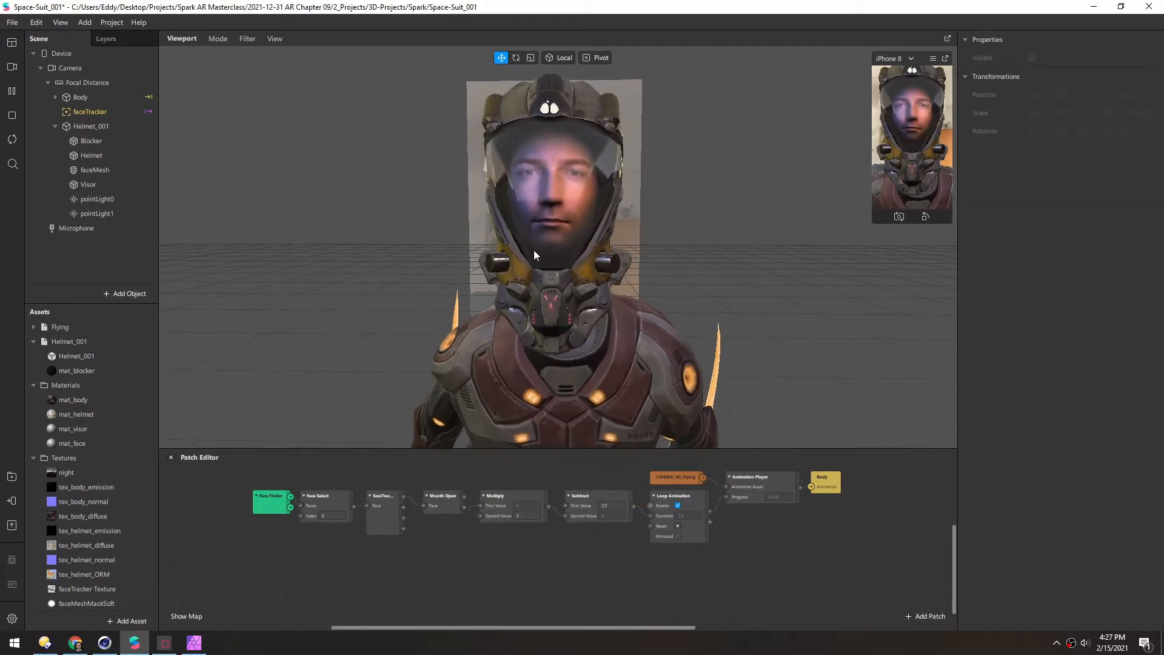
Collapse Helmet_001, expand Body's skeleton down to the spine joints, and show the skeleton in the viewport
{"action": "left_click_drag", "start_coordinate": [557, 193], "coordinate": [316, 250]}
{"action": "left_click_drag", "start_coordinate": [578, 279], "coordinate": [685, 294]}
{"action": "scroll", "coordinate": [537, 297], "scroll_direction": "up", "scroll_amount": 5}
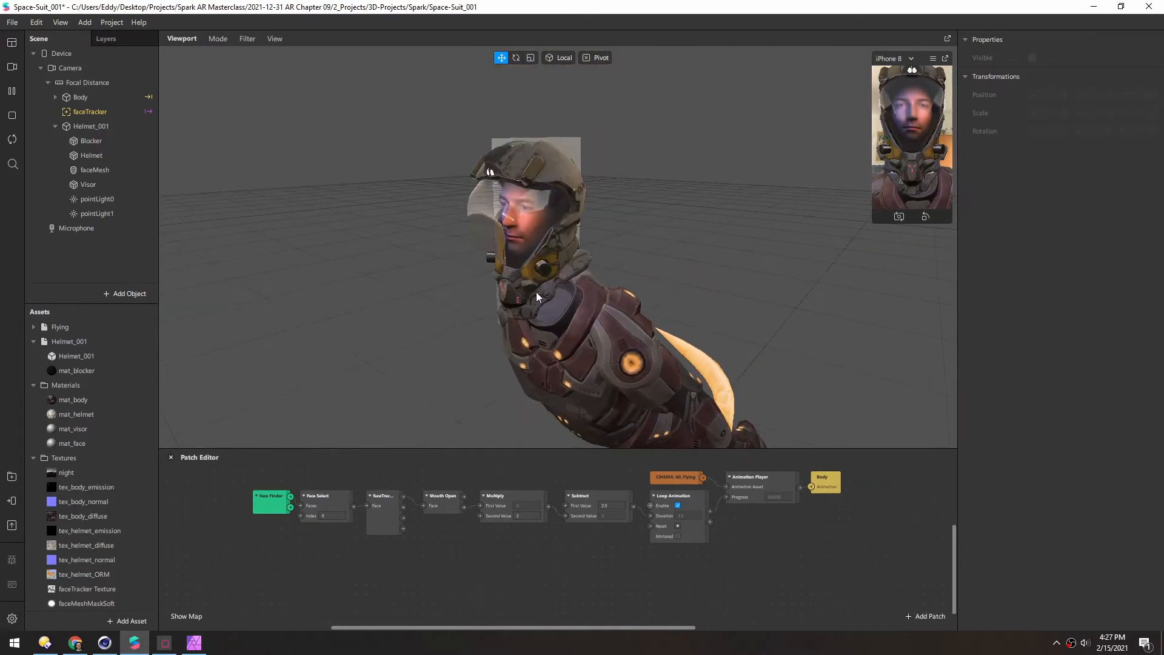
{"action": "left_click", "coordinate": [55, 125]}
{"action": "left_click", "coordinate": [55, 97]}
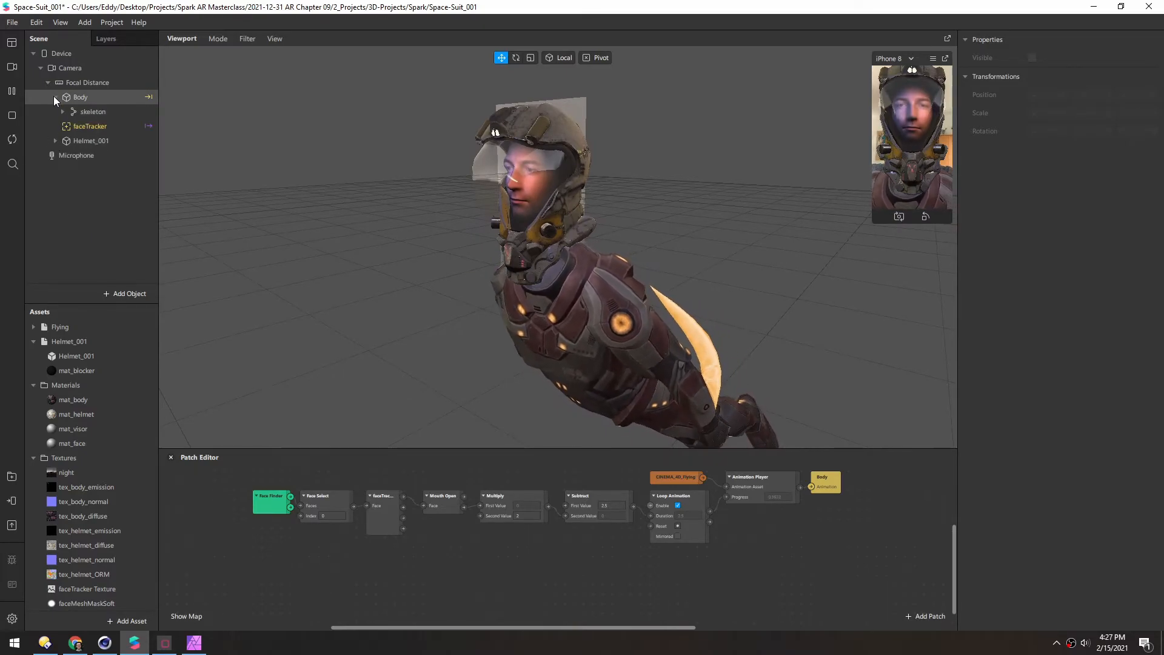
{"action": "left_click", "coordinate": [62, 111]}
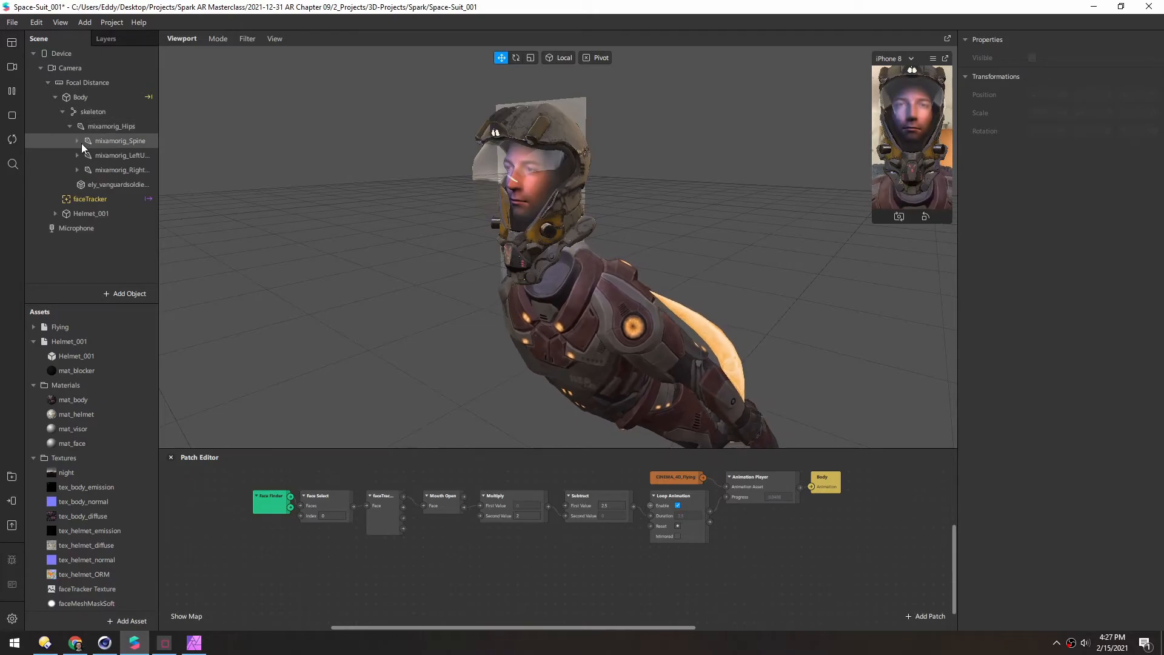
{"action": "left_click", "coordinate": [84, 155]}
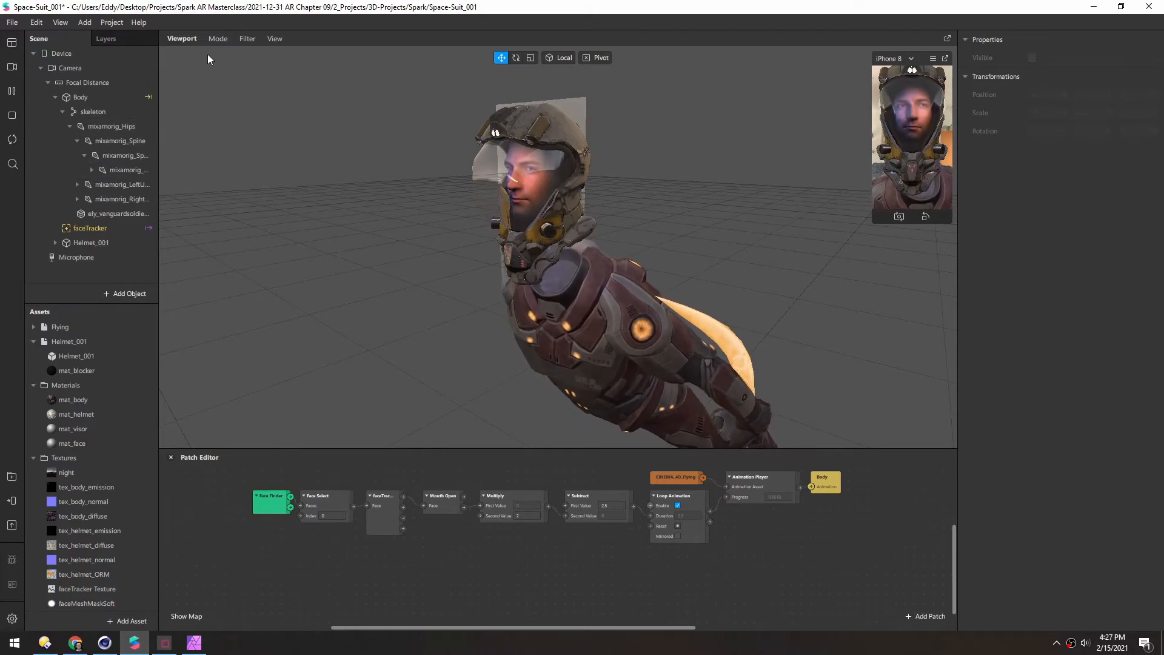
{"action": "left_click", "coordinate": [246, 40]}
{"action": "left_click", "coordinate": [257, 150]}
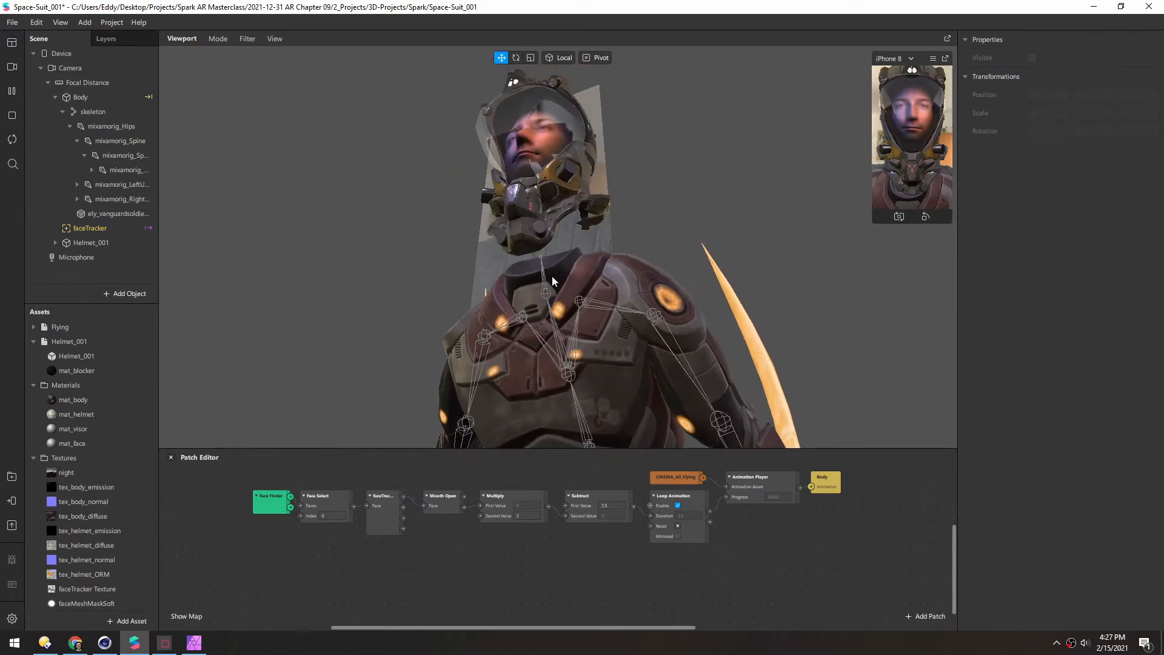
Widen the scene hierarchy, expand the neck joint and select mixamorig_Head to check where it sits below the helmet
{"action": "left_click_drag", "start_coordinate": [159, 175], "coordinate": [214, 175]}
{"action": "left_click", "coordinate": [142, 185]}
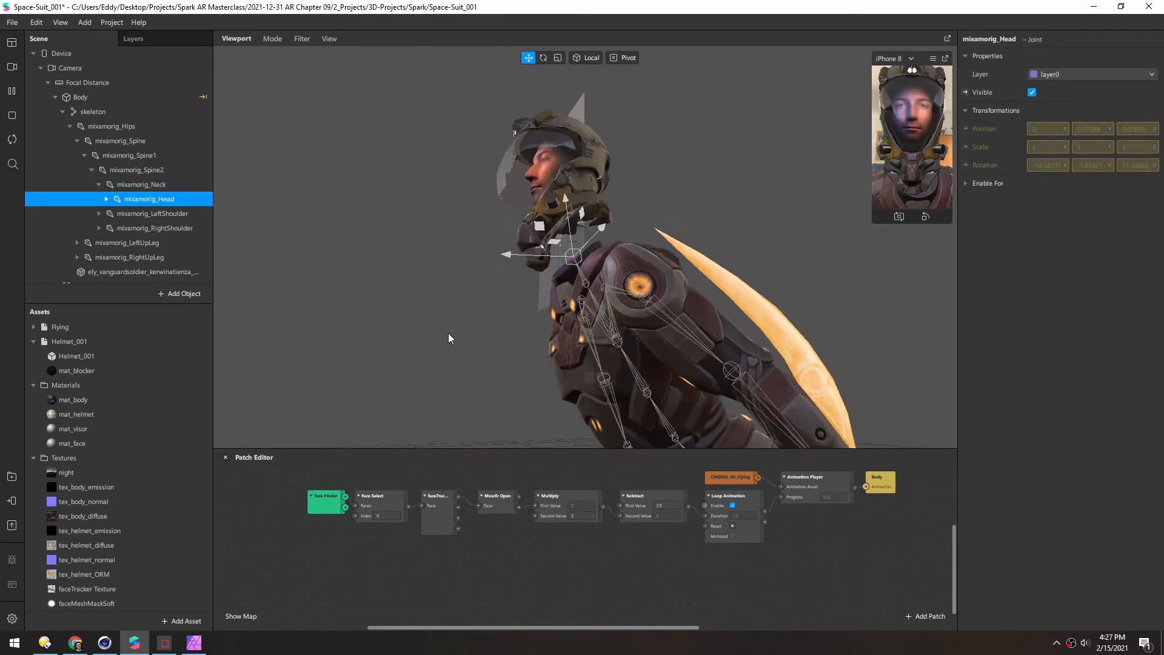
{"action": "scroll", "coordinate": [554, 285], "scroll_direction": "up", "scroll_amount": 4}
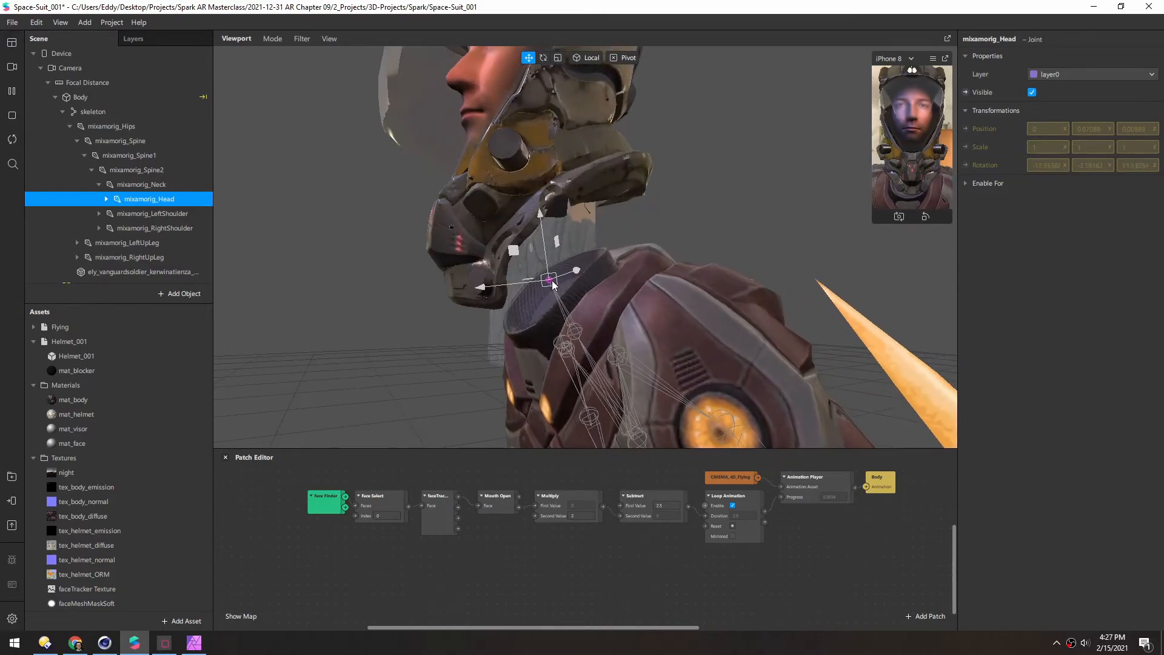
{"action": "scroll", "coordinate": [552, 295], "scroll_direction": "down", "scroll_amount": 3}
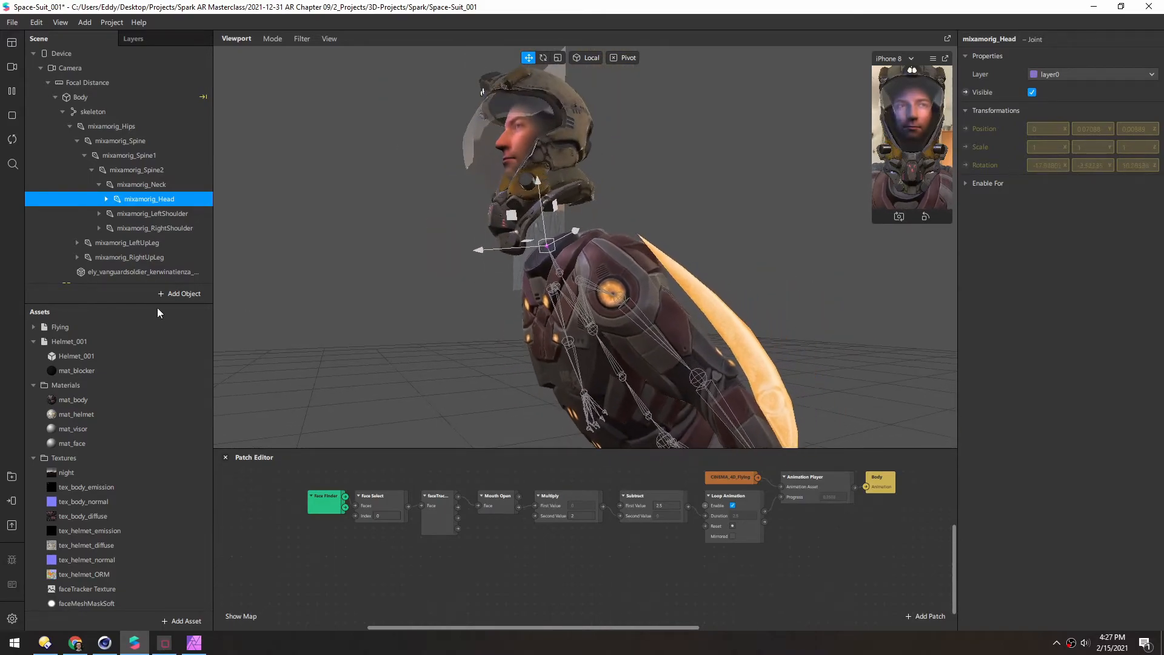
Make more room for the scene hierarchy and parent Helmet_001 to the mixamorig_Head joint
{"action": "left_click_drag", "start_coordinate": [145, 302], "coordinate": [145, 392]}
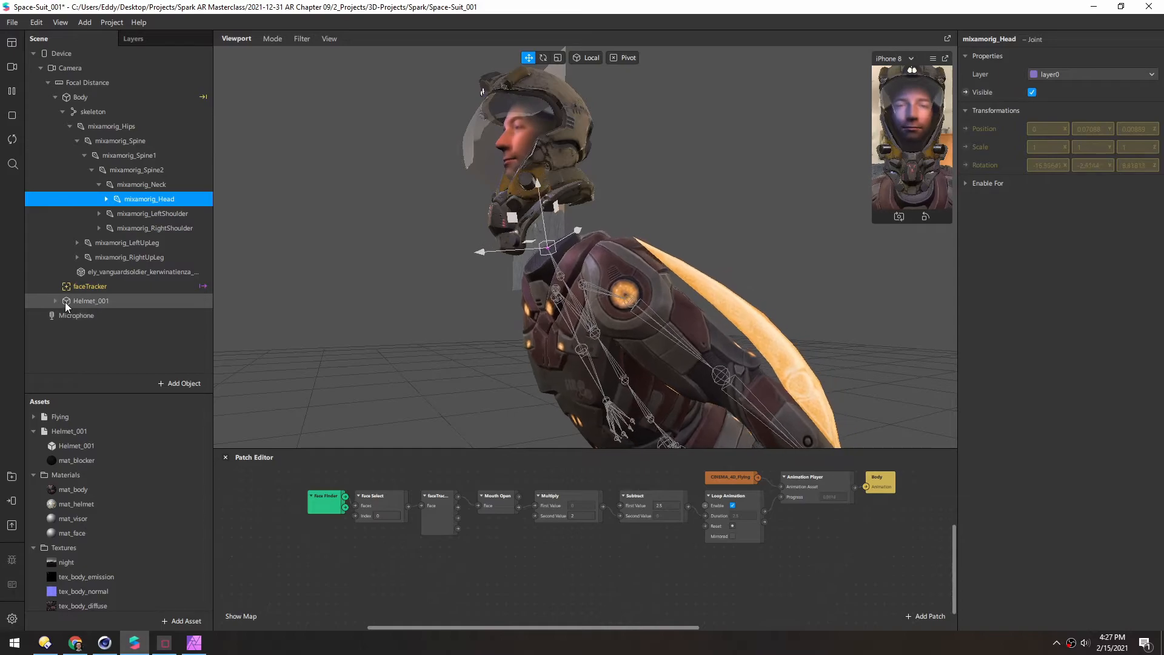
{"action": "left_click", "coordinate": [75, 301]}
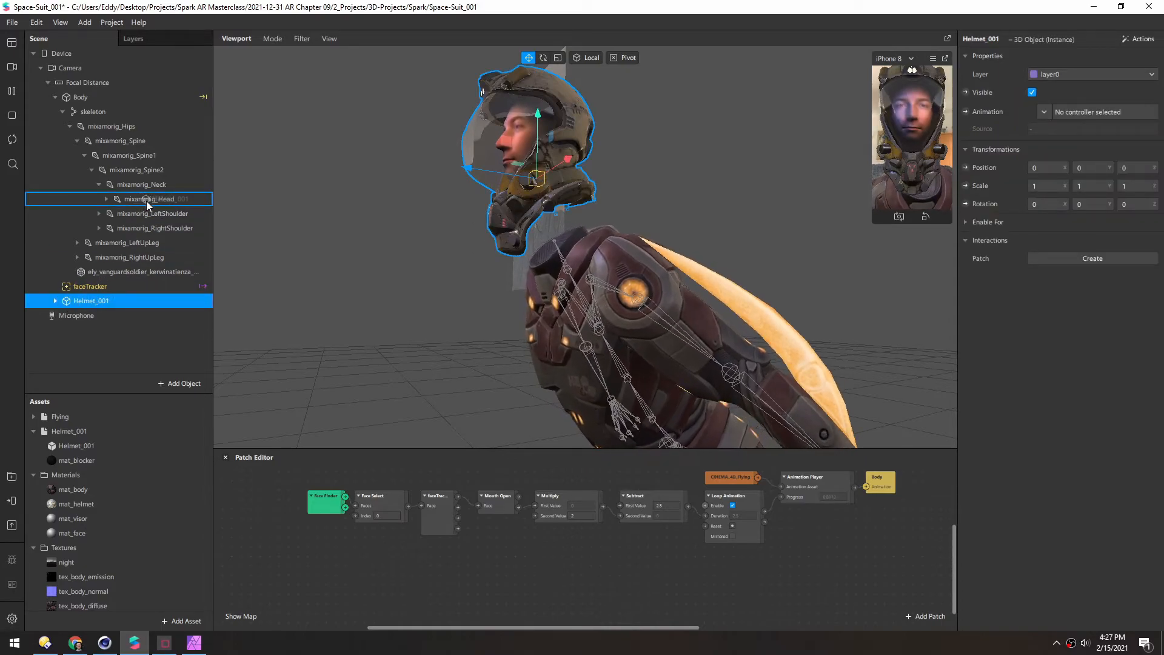
{"action": "left_click_drag", "start_coordinate": [147, 205], "coordinate": [148, 201]}
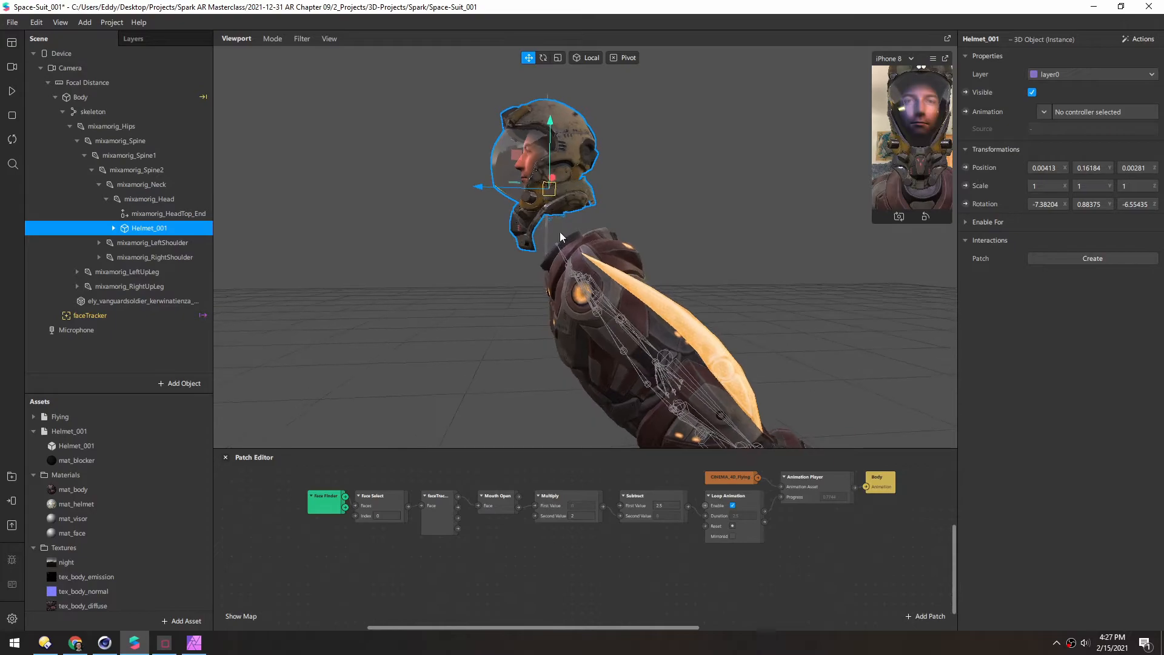
Lower Helmet_001 onto the suit's collar and straighten it to a rotation of about 0.23, 0.88, -4.43
{"action": "left_click_drag", "start_coordinate": [517, 156], "coordinate": [521, 193]}
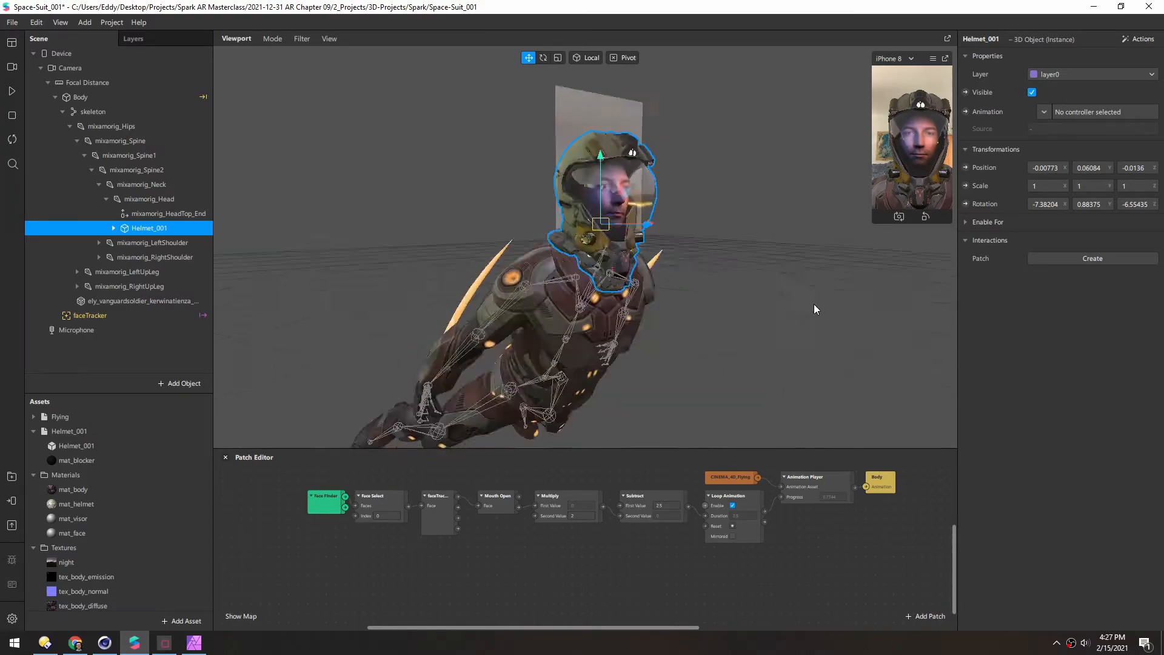
{"action": "left_click_drag", "start_coordinate": [497, 221], "coordinate": [591, 232], "text": "alt"}
{"action": "scroll", "coordinate": [591, 231], "scroll_direction": "up", "scroll_amount": 3}
{"action": "key", "text": "e"}
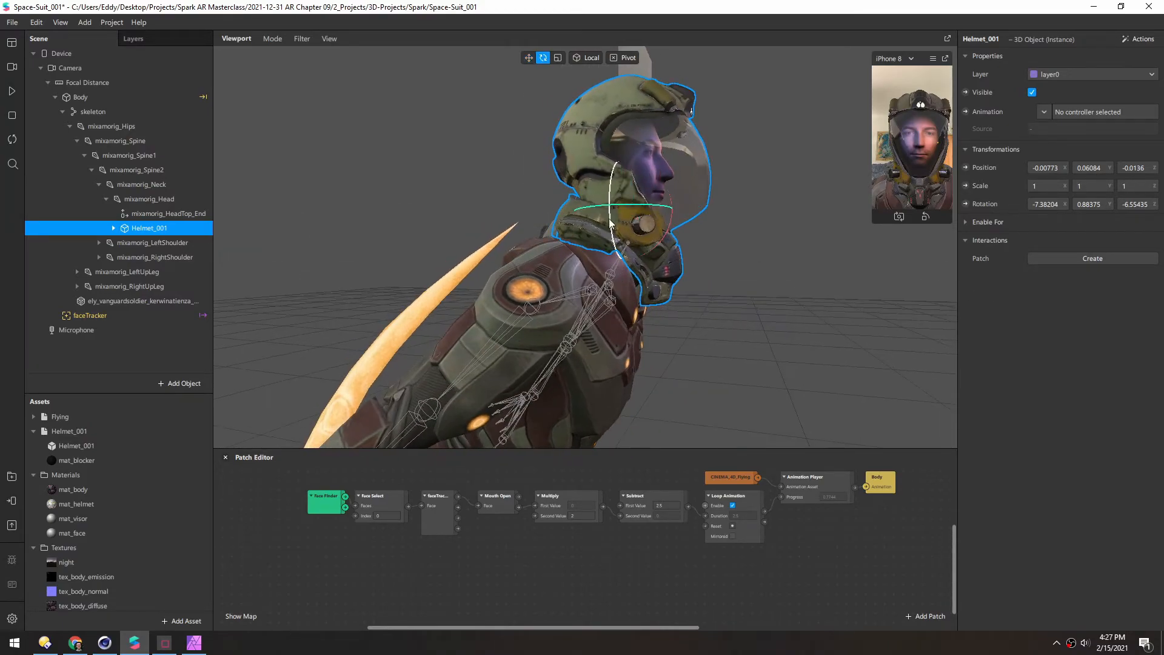
{"action": "left_click_drag", "start_coordinate": [664, 236], "coordinate": [664, 240]}
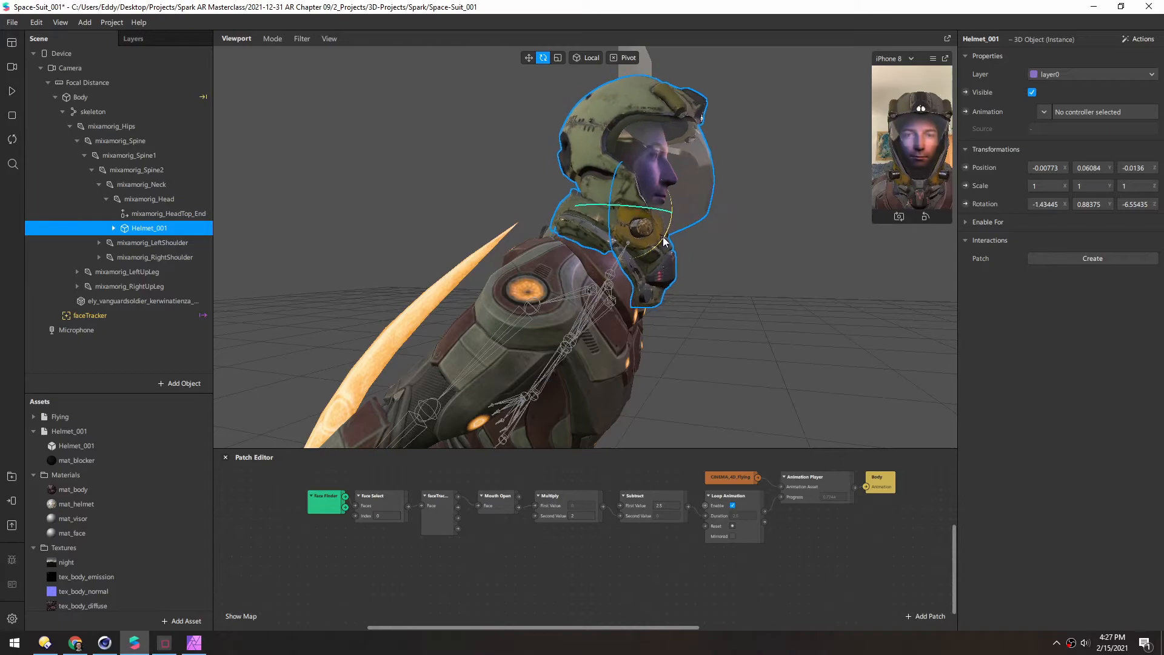
{"action": "left_click_drag", "start_coordinate": [583, 253], "coordinate": [61, 314], "text": "alt"}
{"action": "left_click_drag", "start_coordinate": [466, 250], "coordinate": [891, 115], "text": "alt"}
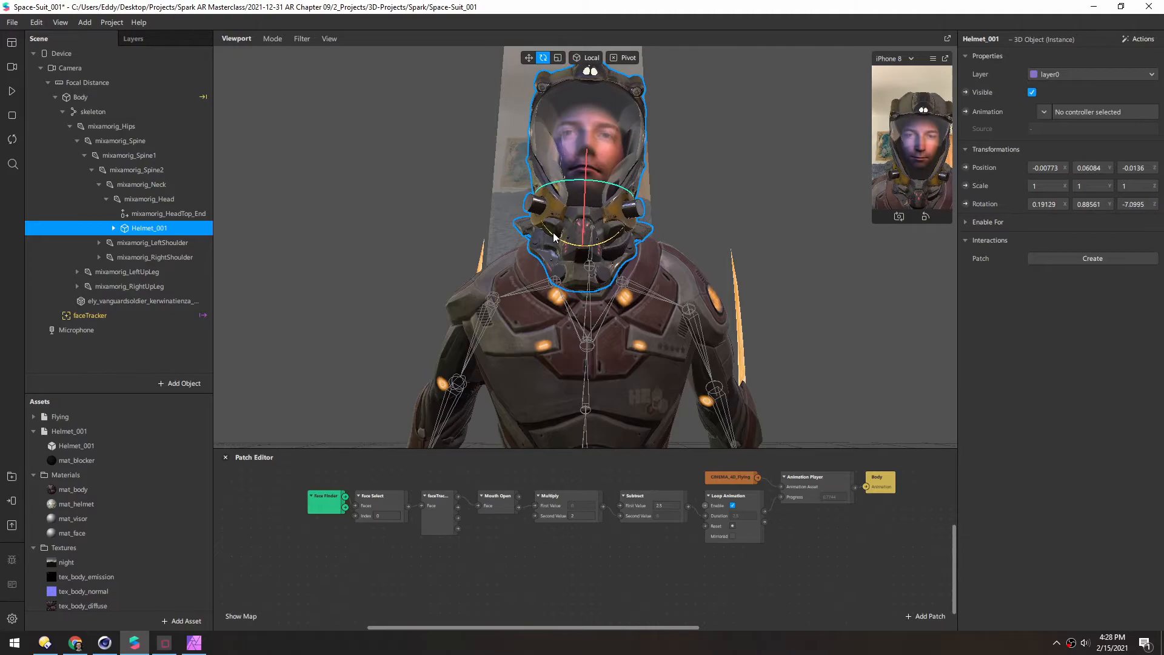
{"action": "left_click_drag", "start_coordinate": [553, 236], "coordinate": [552, 233]}
Fine-tune Helmet_001's fit on the collar at a position of about -0.0004, 0.051, -0.001, checking it from several angles
{"action": "scroll", "coordinate": [554, 235], "scroll_direction": "down", "scroll_amount": 8}
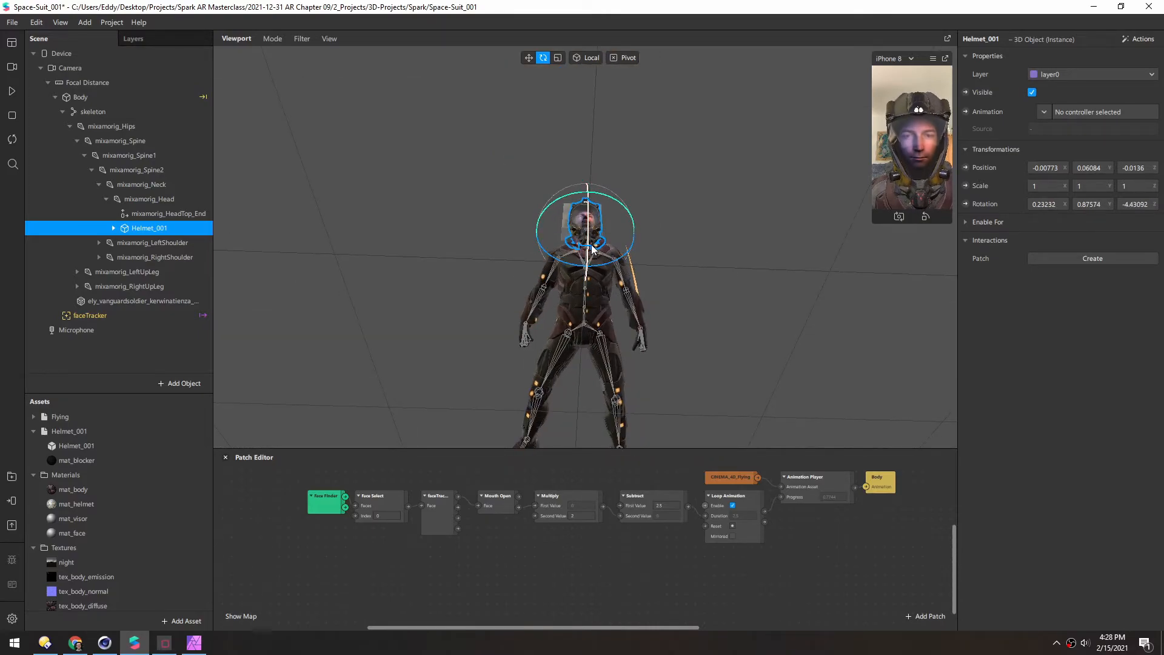
{"action": "scroll", "coordinate": [592, 249], "scroll_direction": "up", "scroll_amount": 10}
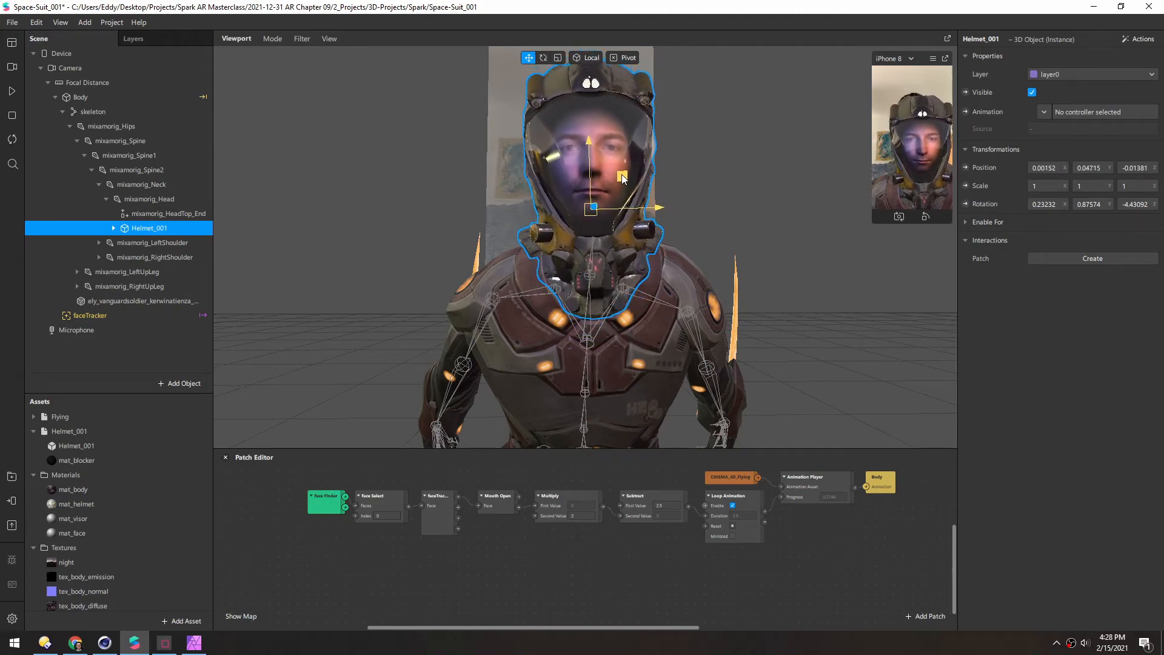
{"action": "left_click_drag", "start_coordinate": [622, 184], "coordinate": [621, 183]}
{"action": "left_click_drag", "start_coordinate": [449, 269], "coordinate": [344, 288], "text": "alt"}
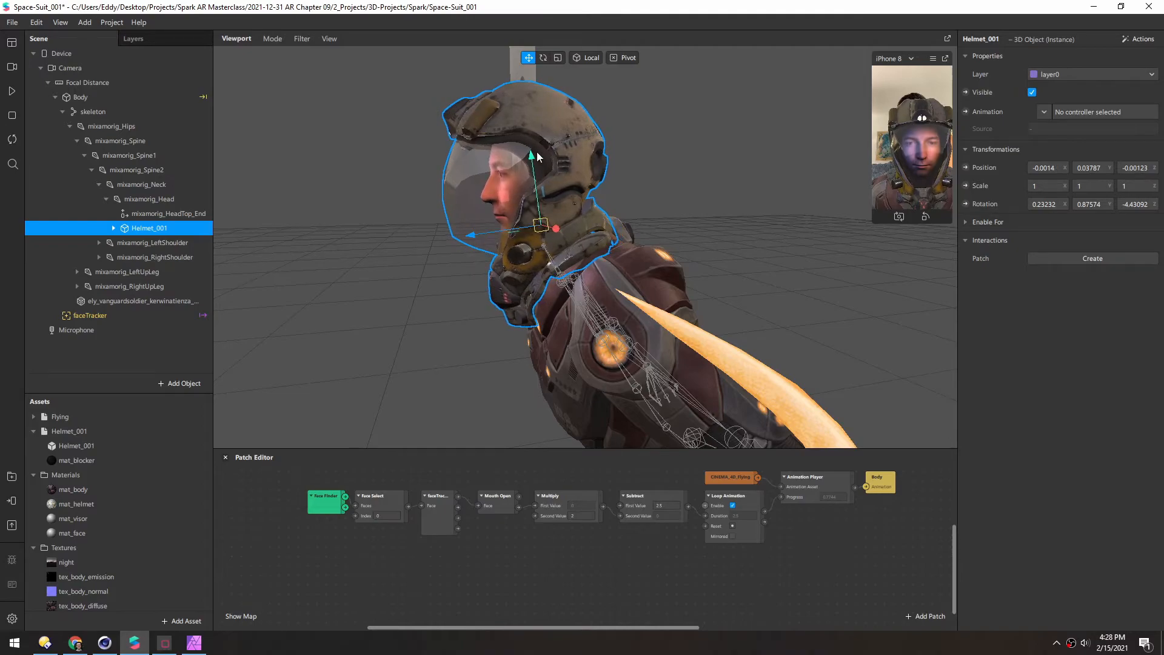
{"action": "left_click_drag", "start_coordinate": [532, 152], "coordinate": [531, 149]}
{"action": "scroll", "coordinate": [546, 164], "scroll_direction": "down", "scroll_amount": 3}
{"action": "left_click_drag", "start_coordinate": [649, 225], "coordinate": [798, 218], "text": "alt"}
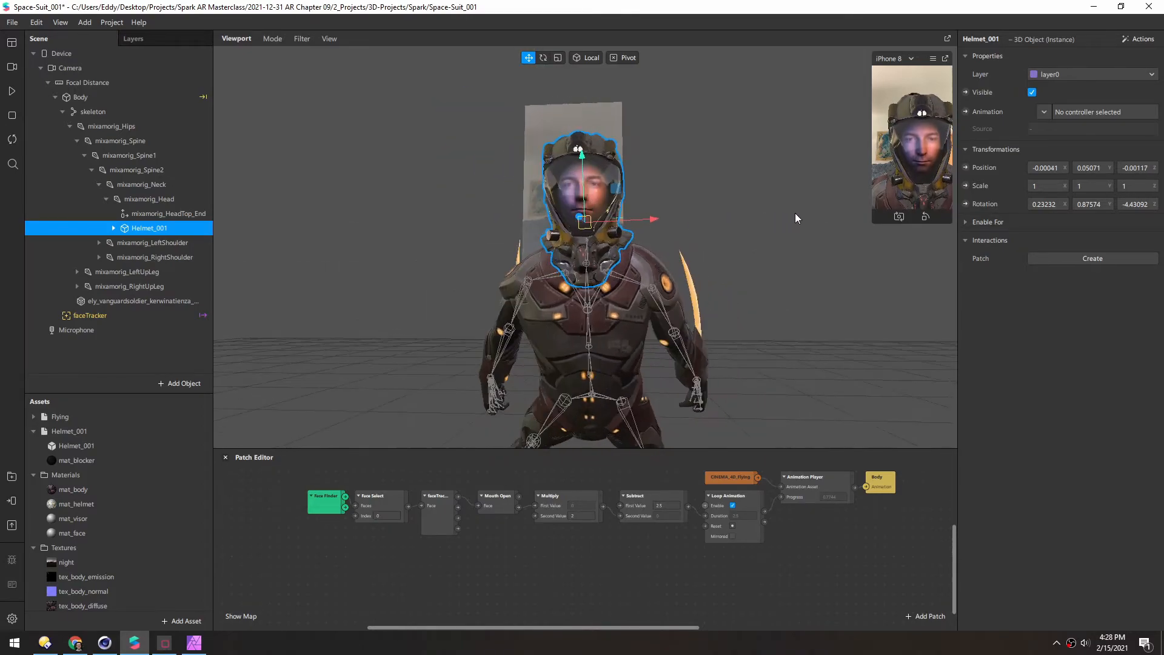
{"action": "middle_click_drag", "start_coordinate": [576, 299], "coordinate": [578, 267], "text": "alt"}
{"action": "scroll", "coordinate": [577, 267], "scroll_direction": "up", "scroll_amount": 3}
{"action": "mouse_move", "coordinate": [579, 264]}
{"action": "left_mouse_down", "text": "alt"}
{"action": "mouse_move", "coordinate": [722, 229]}
{"action": "mouse_move", "coordinate": [813, 257]}
{"action": "mouse_move", "coordinate": [579, 268]}
{"action": "left_mouse_up", "text": "alt"}
{"action": "scroll", "coordinate": [579, 268], "scroll_direction": "down", "scroll_amount": 2}
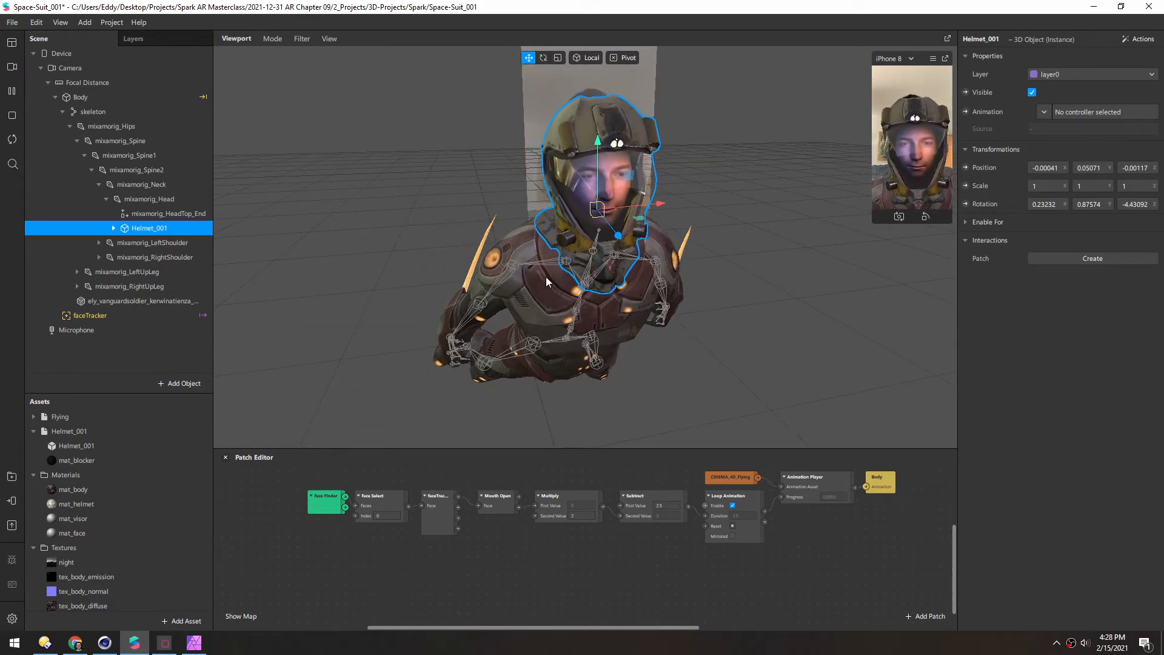
{"action": "scroll", "coordinate": [547, 286], "scroll_direction": "down", "scroll_amount": 4}
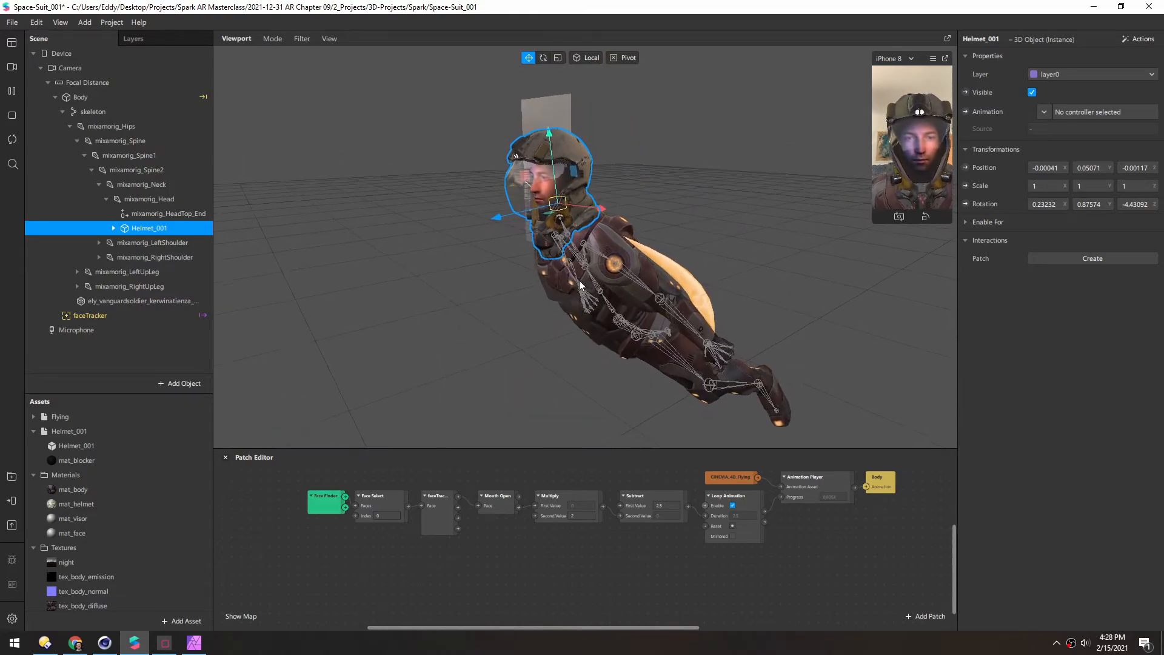
Collapse the skeleton and parent the Body object to faceTracker
{"action": "left_click", "coordinate": [63, 111]}
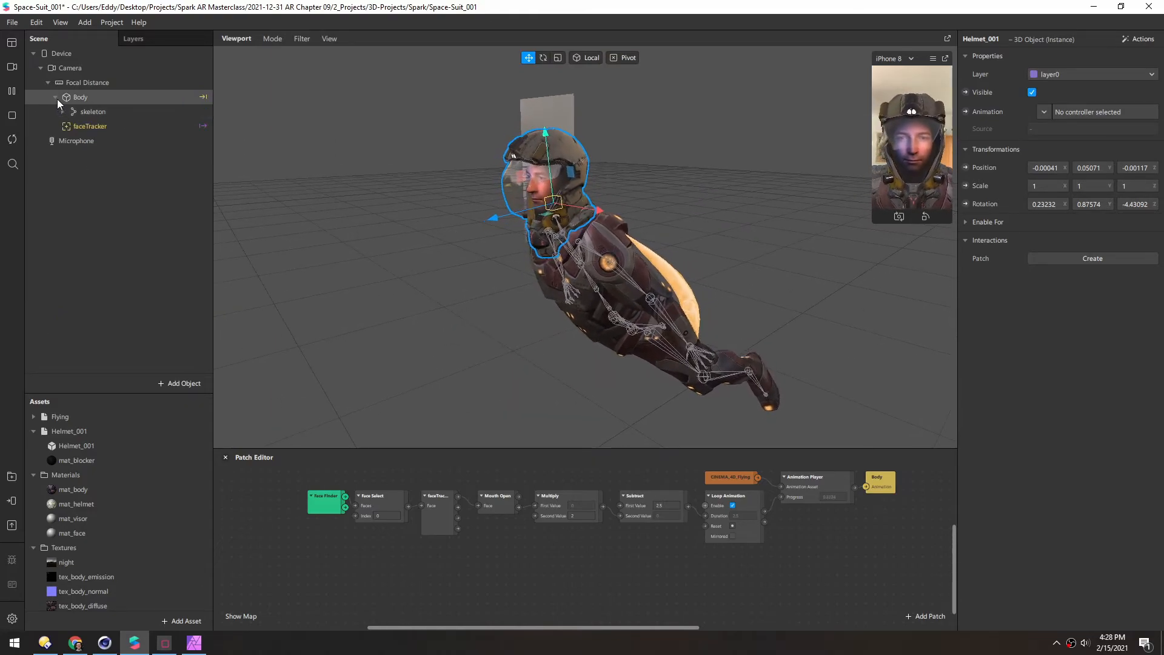
{"action": "left_click", "coordinate": [55, 98]}
{"action": "left_click", "coordinate": [111, 98]}
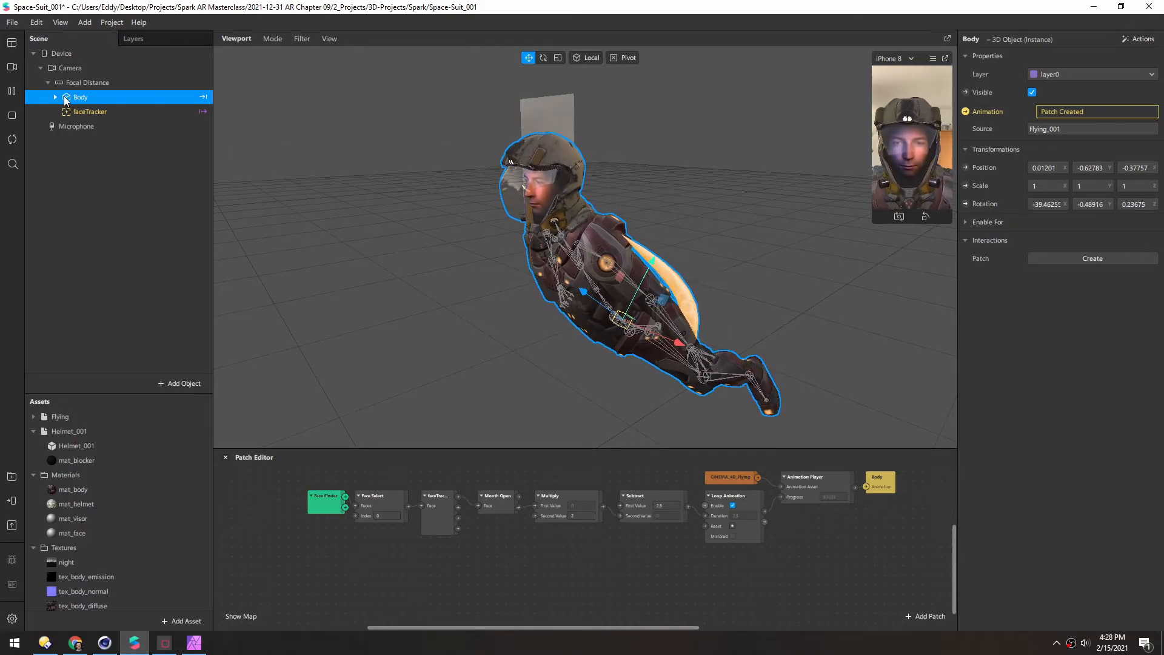
{"action": "left_click_drag", "start_coordinate": [89, 111], "coordinate": [89, 111]}
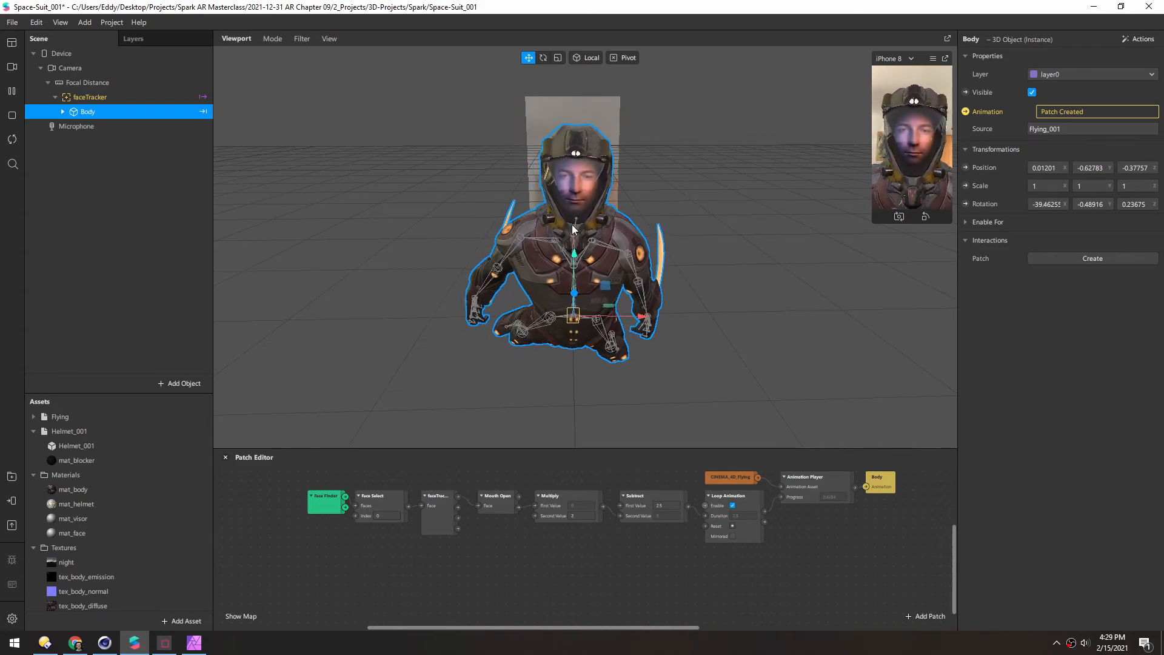
Add a Face Mesh under faceTracker as an alignment reference for the helmet
{"action": "left_click", "coordinate": [88, 99]}
{"action": "right_click", "coordinate": [88, 99]}
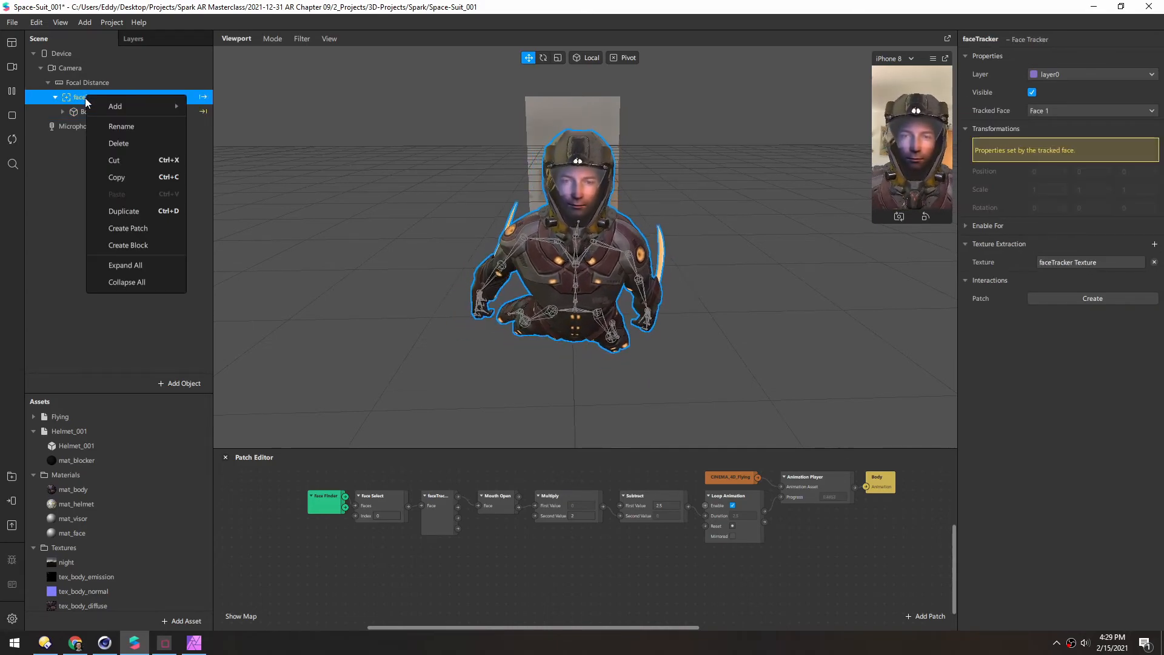
{"action": "mouse_move", "coordinate": [148, 105]}
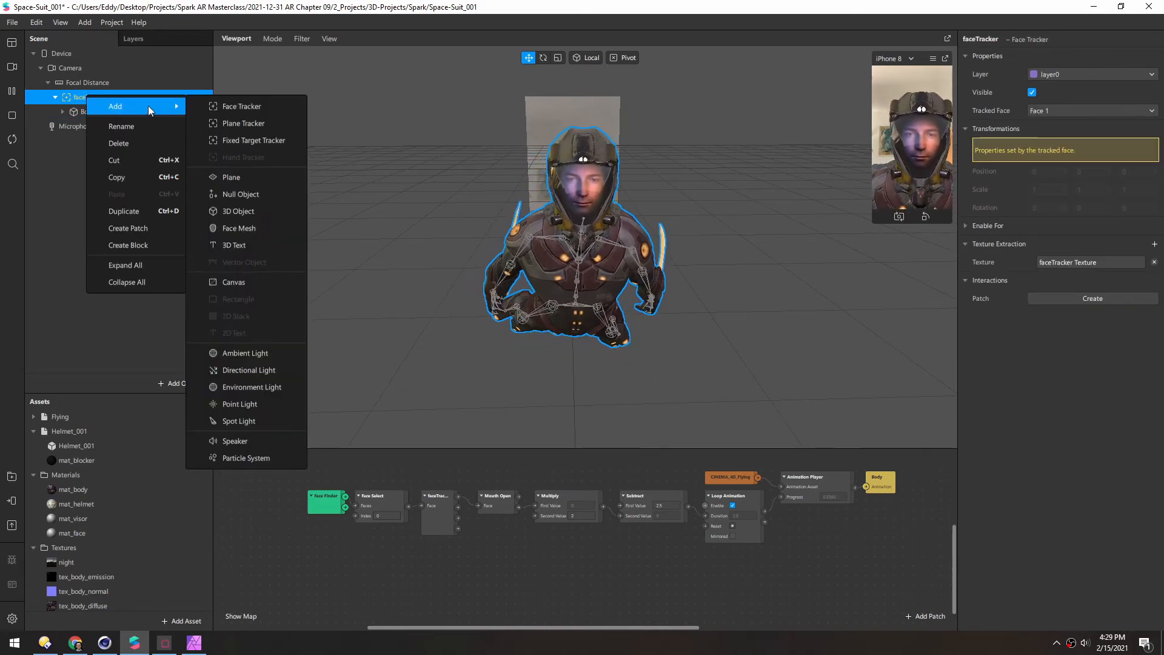
{"action": "left_click", "coordinate": [241, 229]}
{"action": "scroll", "coordinate": [585, 210], "scroll_direction": "up", "scroll_amount": 3}
{"action": "left_click_drag", "start_coordinate": [570, 199], "coordinate": [447, 162], "text": "alt"}
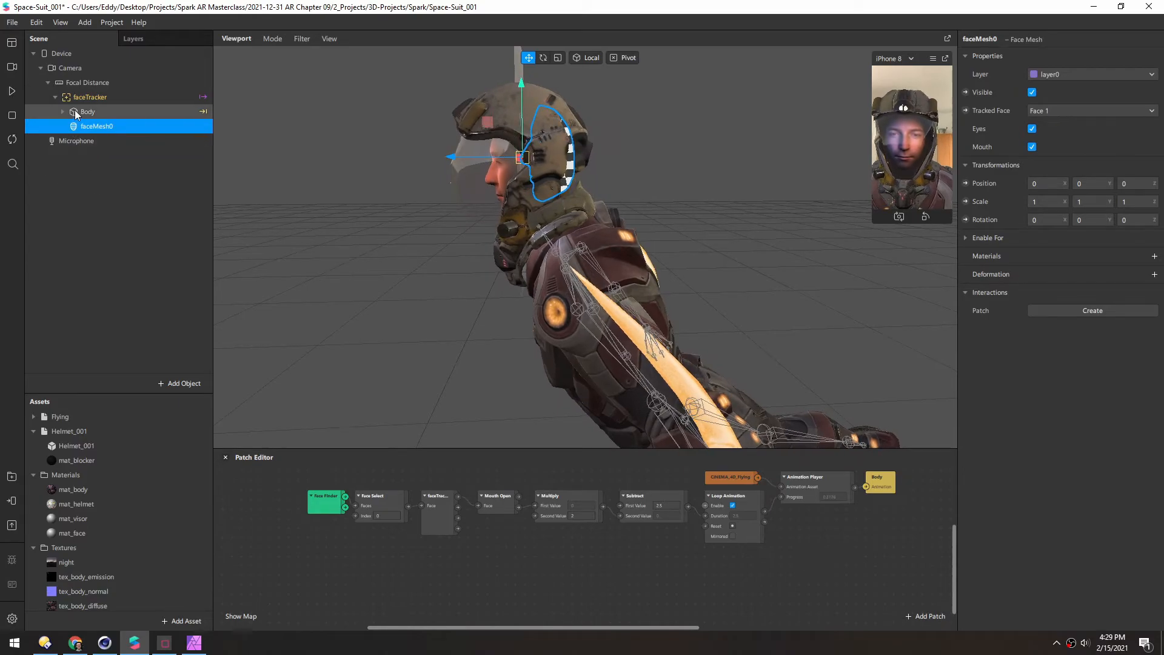
Shift Body back in global orientation to a Z position of about -0.474 and place faceMesh0 above Body in the hierarchy
{"action": "left_click", "coordinate": [85, 112]}
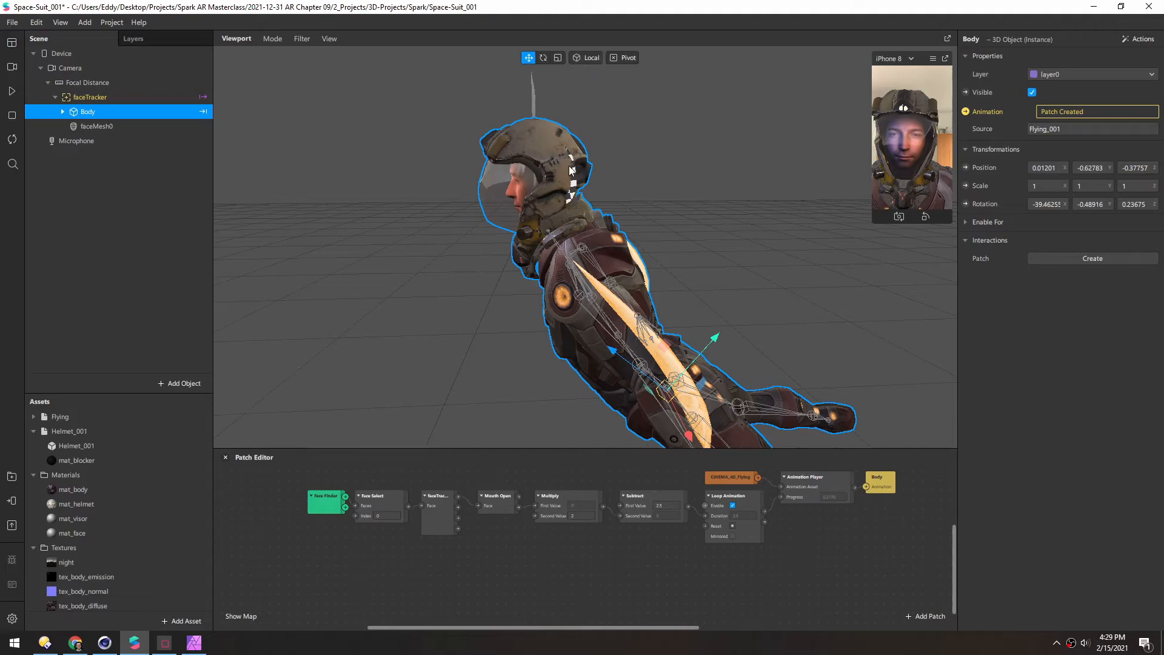
{"action": "left_click", "coordinate": [576, 60]}
{"action": "left_click_drag", "start_coordinate": [593, 396], "coordinate": [624, 393]}
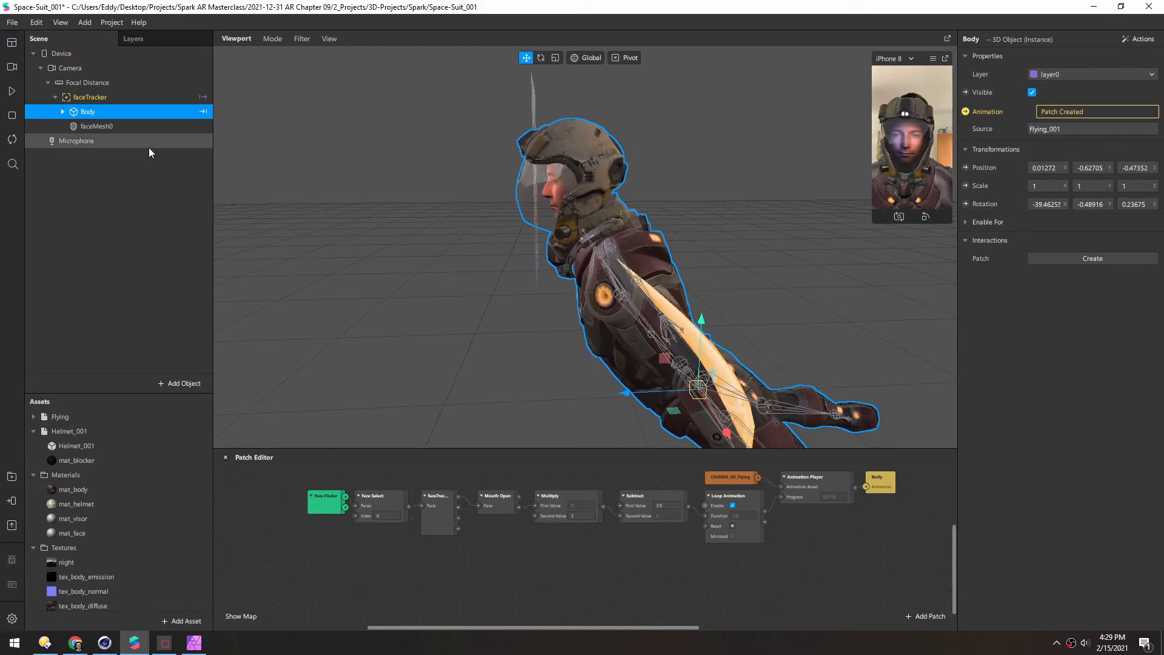
{"action": "left_click_drag", "start_coordinate": [76, 129], "coordinate": [83, 112]}
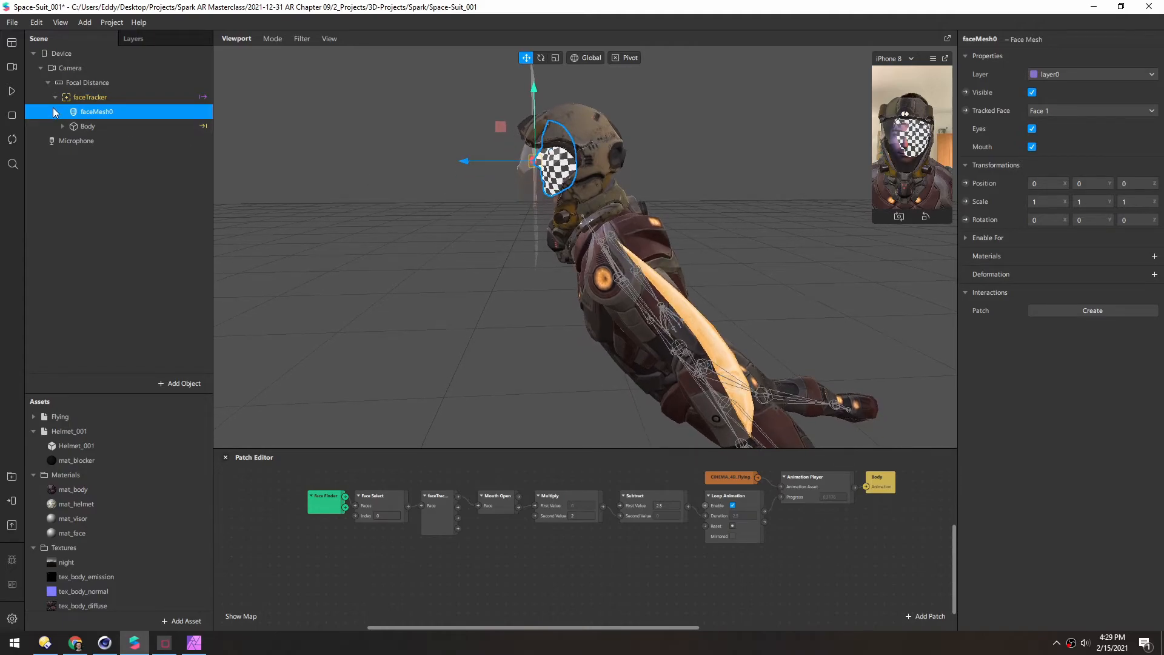
Raise and nudge Body until the face inside the helmet lines up with the checkered reference face mesh
{"action": "left_click", "coordinate": [74, 127]}
{"action": "left_click_drag", "start_coordinate": [667, 349], "coordinate": [664, 337]}
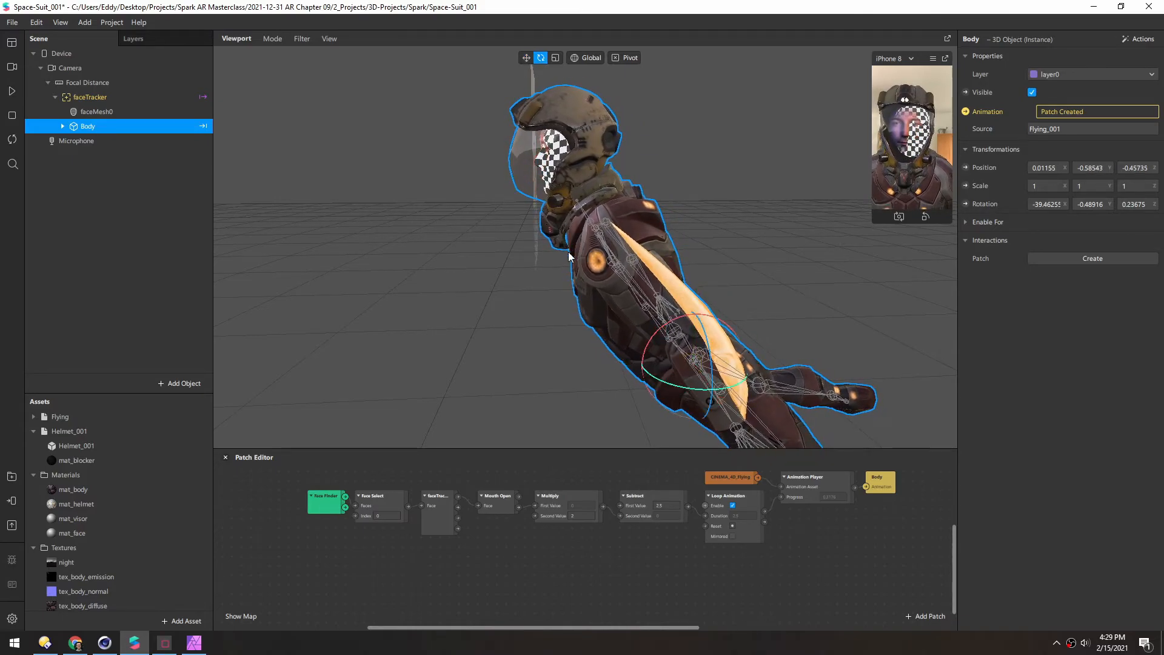
{"action": "left_click_drag", "start_coordinate": [575, 197], "coordinate": [817, 169], "text": "alt"}
{"action": "scroll", "coordinate": [583, 373], "scroll_direction": "down", "scroll_amount": 1}
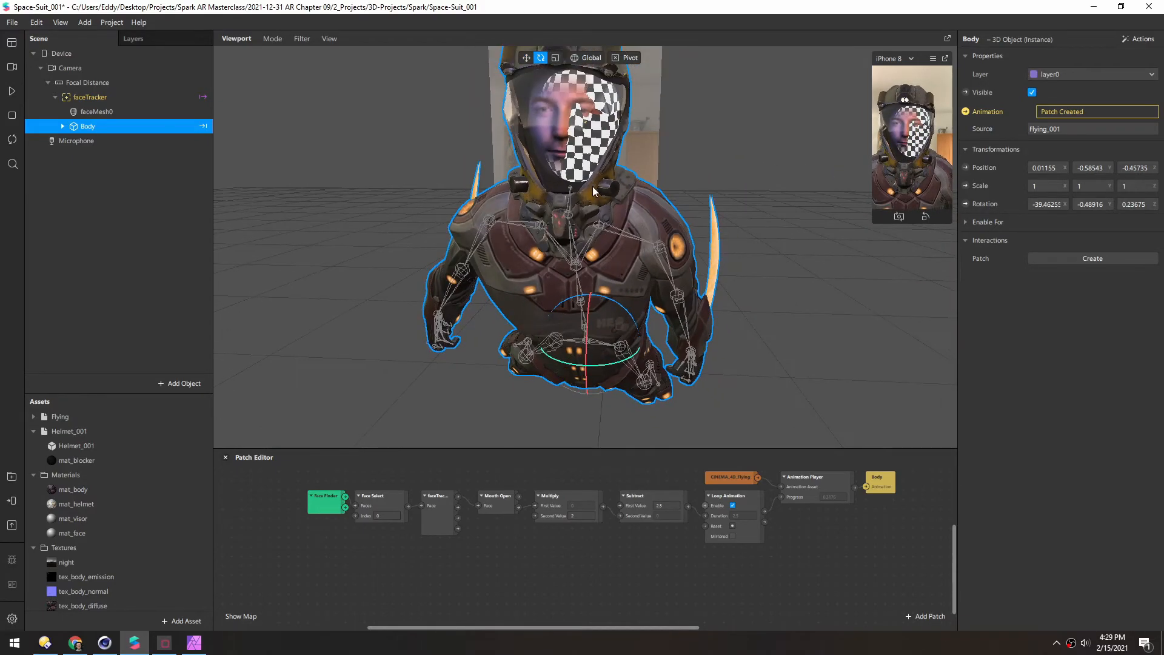
{"action": "middle_click_drag", "start_coordinate": [583, 372], "coordinate": [608, 391], "text": "alt"}
{"action": "left_click_drag", "start_coordinate": [687, 359], "coordinate": [695, 359]}
{"action": "left_click_drag", "start_coordinate": [625, 289], "coordinate": [625, 289]}
{"action": "left_click_drag", "start_coordinate": [572, 179], "coordinate": [541, 173], "text": "alt"}
Delete the reference faceMesh0 and enlarge the iPhone 8 preview for testing the face tracking
{"action": "left_click", "coordinate": [71, 112]}
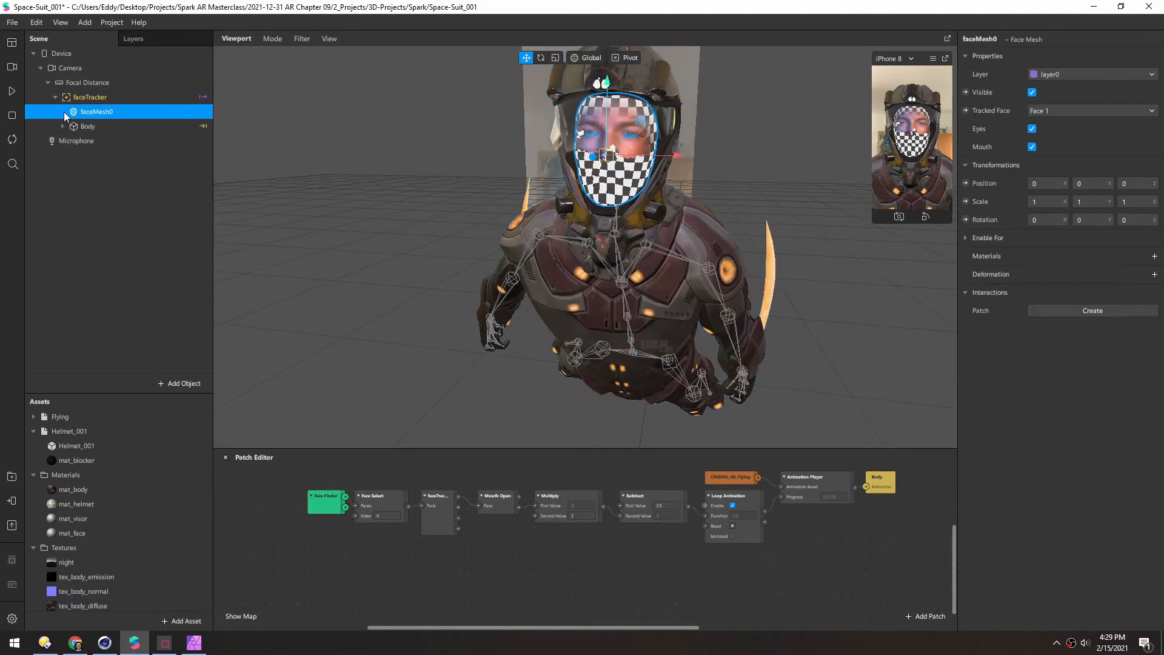
{"action": "key", "text": "Delete"}
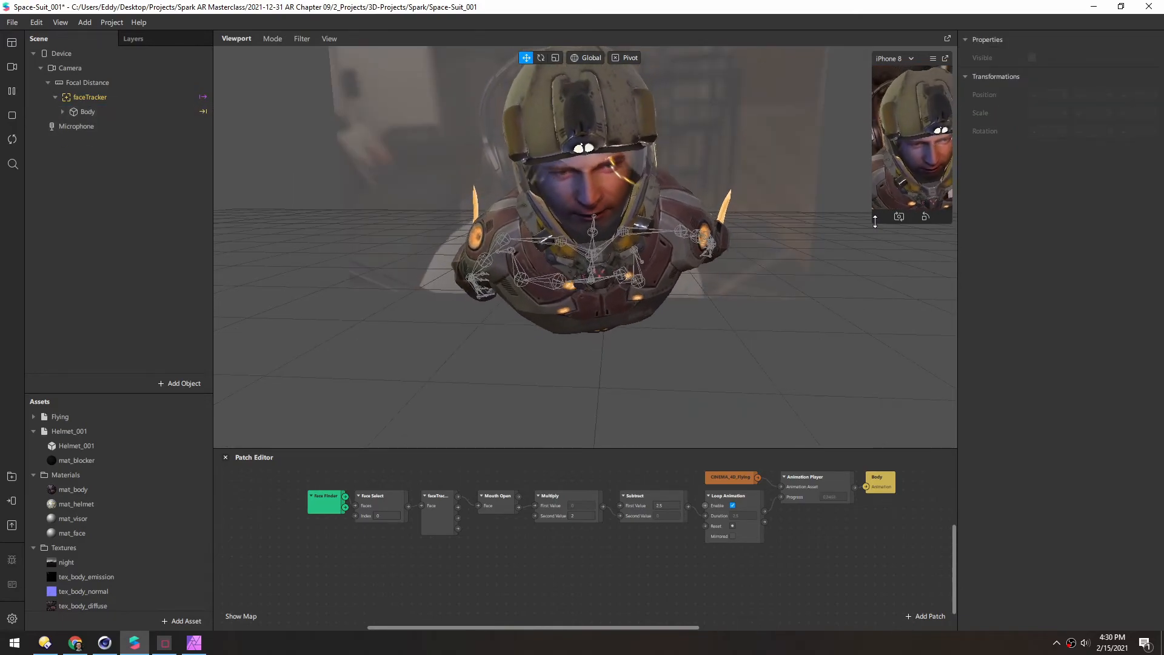
{"action": "left_click_drag", "start_coordinate": [873, 224], "coordinate": [784, 359]}
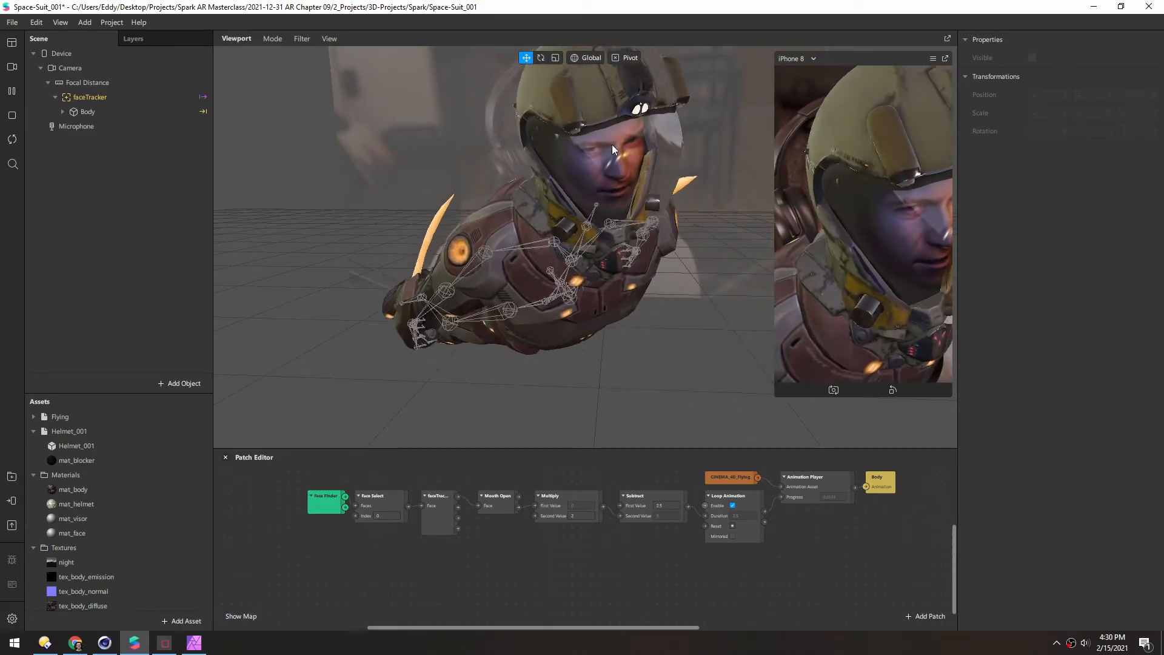
Scale Body uniformly to 0.8 on all three axes so the suit appears smaller around the tracked face
{"action": "left_click_drag", "start_coordinate": [541, 229], "coordinate": [386, 261], "text": "alt"}
{"action": "scroll", "coordinate": [386, 260], "scroll_direction": "up", "scroll_amount": 3}
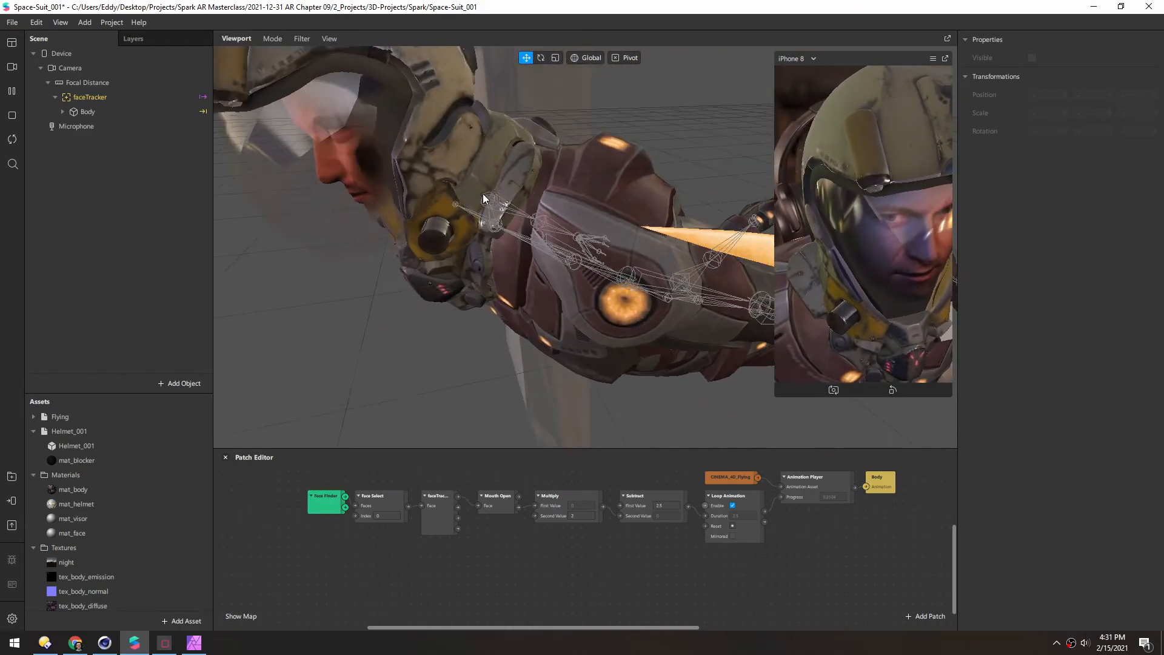
{"action": "scroll", "coordinate": [420, 210], "scroll_direction": "up", "scroll_amount": 3}
{"action": "middle_click_drag", "start_coordinate": [420, 210], "coordinate": [508, 227], "text": "alt"}
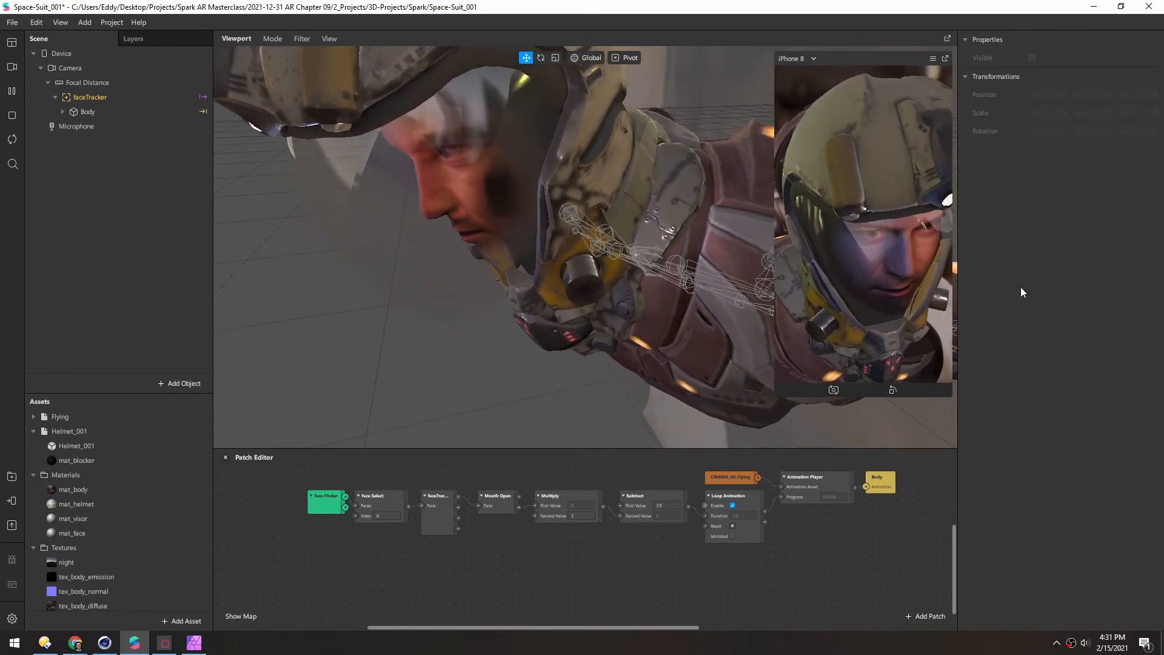
{"action": "scroll", "coordinate": [749, 225], "scroll_direction": "down", "scroll_amount": 8}
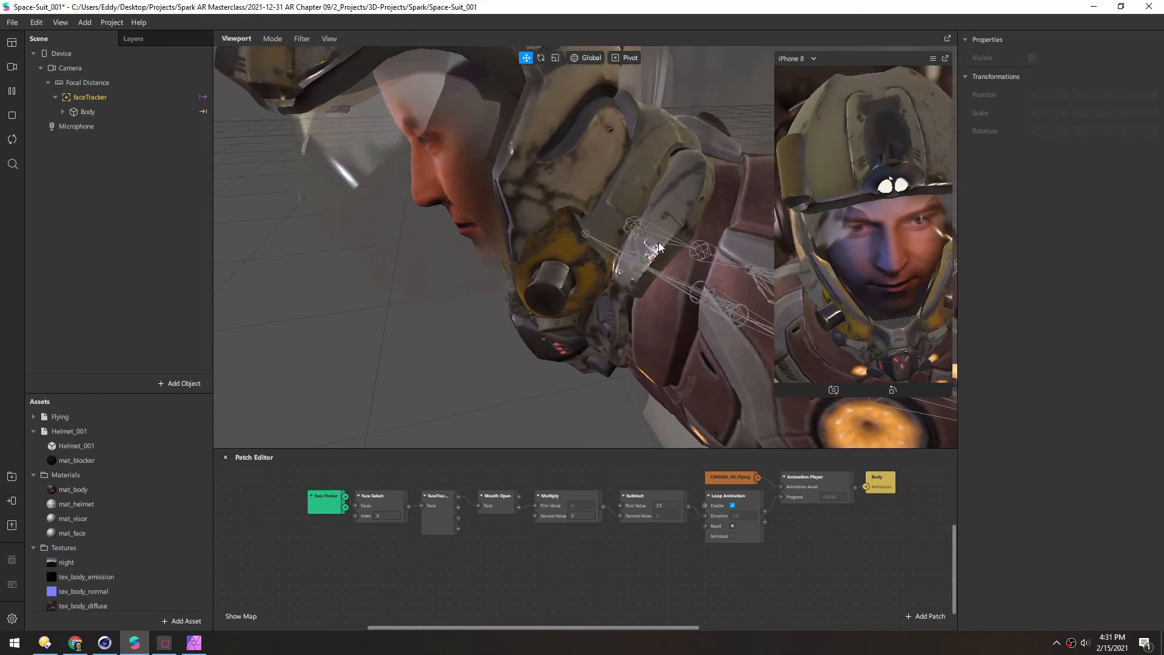
{"action": "left_click_drag", "start_coordinate": [726, 220], "coordinate": [540, 274], "text": "alt"}
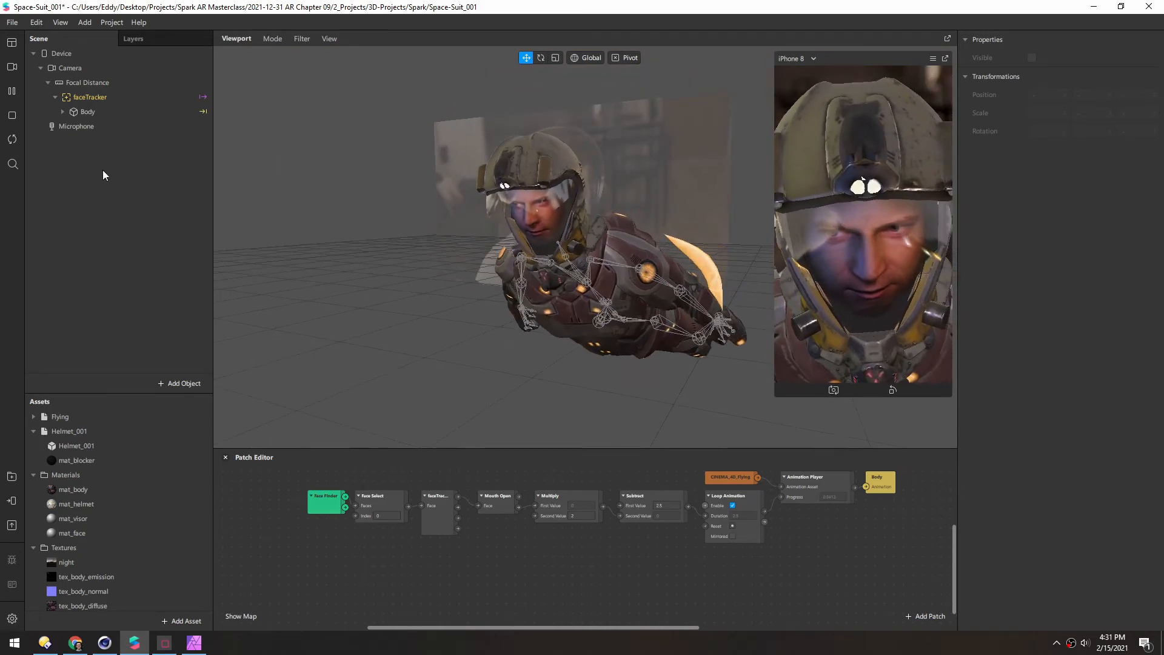
{"action": "left_click", "coordinate": [73, 113]}
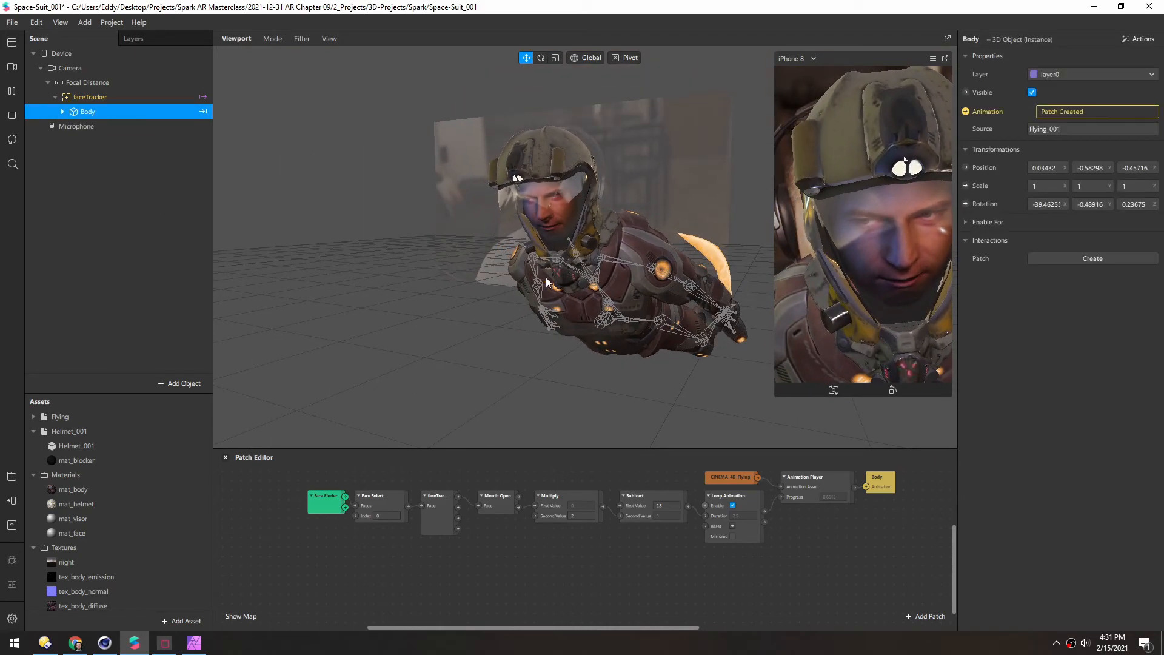
{"action": "left_click", "coordinate": [1046, 186]}
{"action": "type", "text": "0.8"}
{"action": "left_click", "coordinate": [1091, 186]}
{"action": "type", "text": "0.8"}
{"action": "left_click", "coordinate": [1131, 185]}
{"action": "type", "text": "0.8"}
{"action": "key", "text": "Return"}
Raise Body and tilt it more upright to an X rotation of about -51, keeping the helmet around the face
{"action": "left_click_drag", "start_coordinate": [558, 238], "coordinate": [512, 229], "text": "alt"}
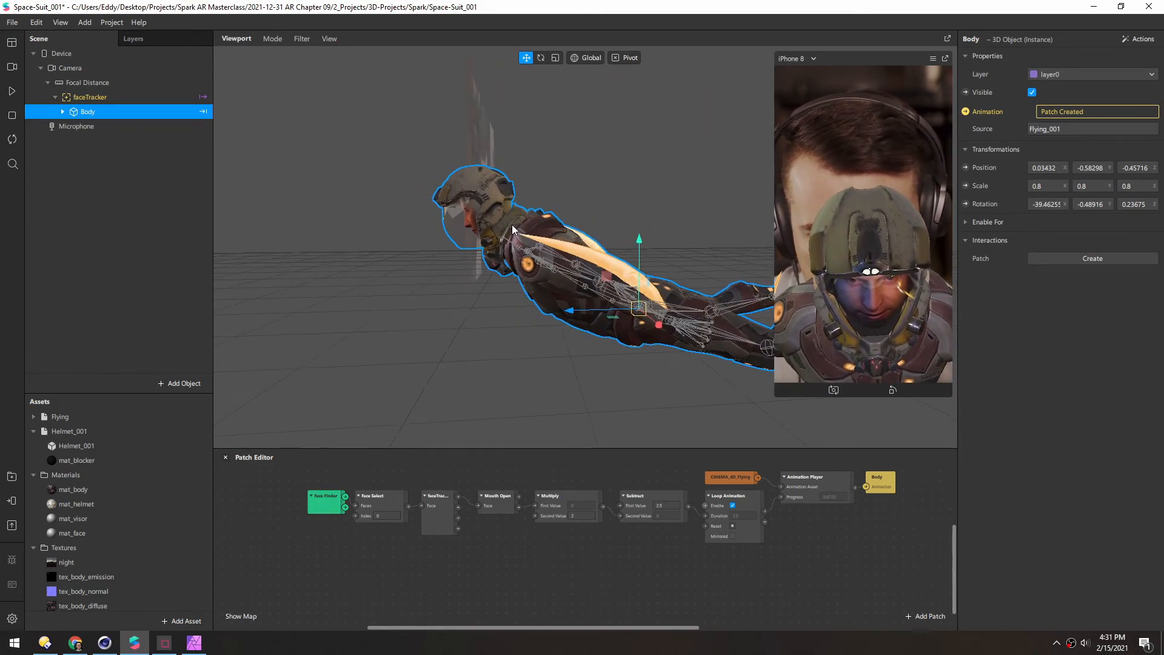
{"action": "left_click_drag", "start_coordinate": [638, 242], "coordinate": [639, 216]}
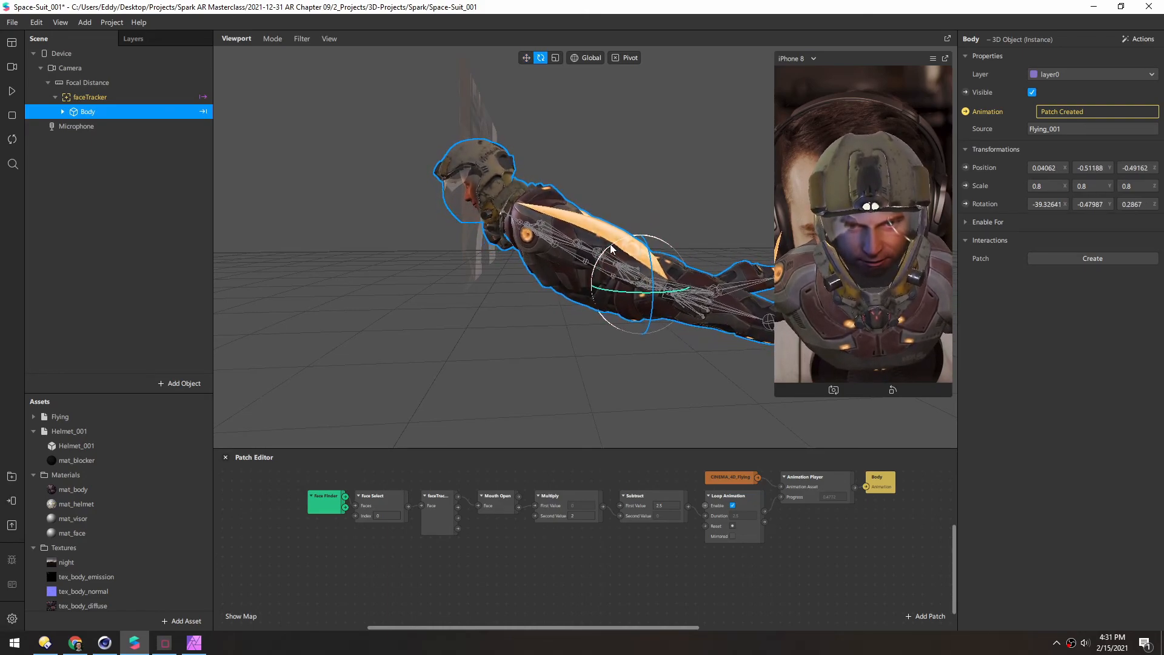
{"action": "left_click_drag", "start_coordinate": [612, 242], "coordinate": [591, 279]}
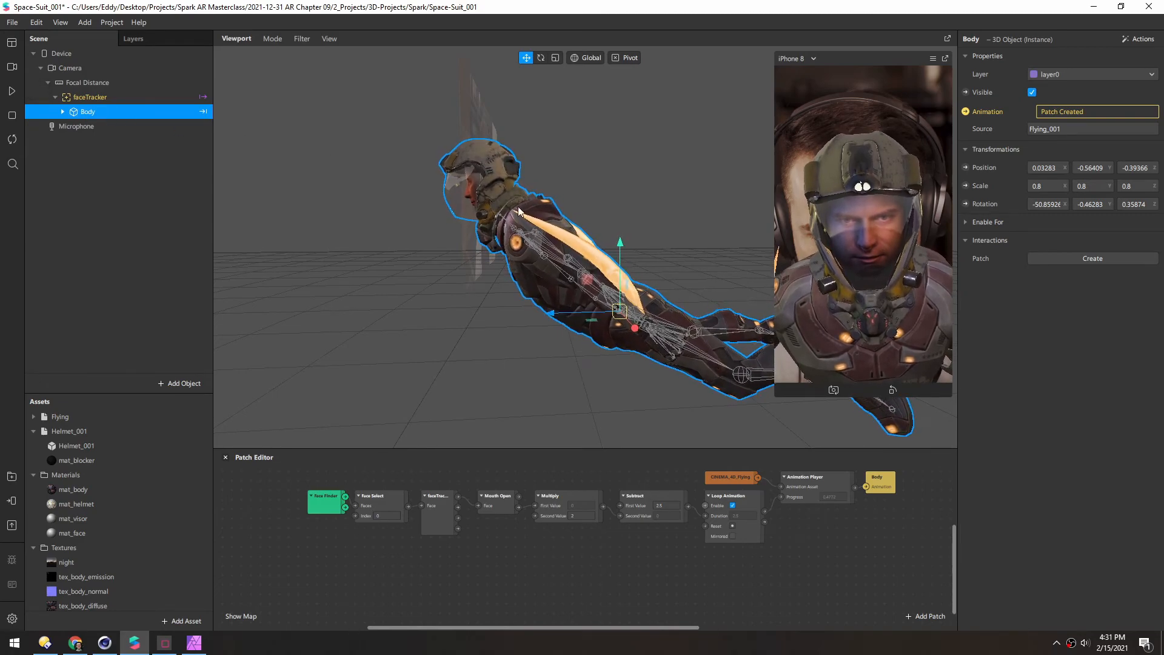
Add a reference Face Mesh under faceTracker and move Body forward to a Z position of about -0.284 to line up with it
{"action": "right_click_drag", "start_coordinate": [552, 244], "coordinate": [496, 189]}
{"action": "right_click", "coordinate": [59, 93]}
{"action": "mouse_move", "coordinate": [134, 105]}
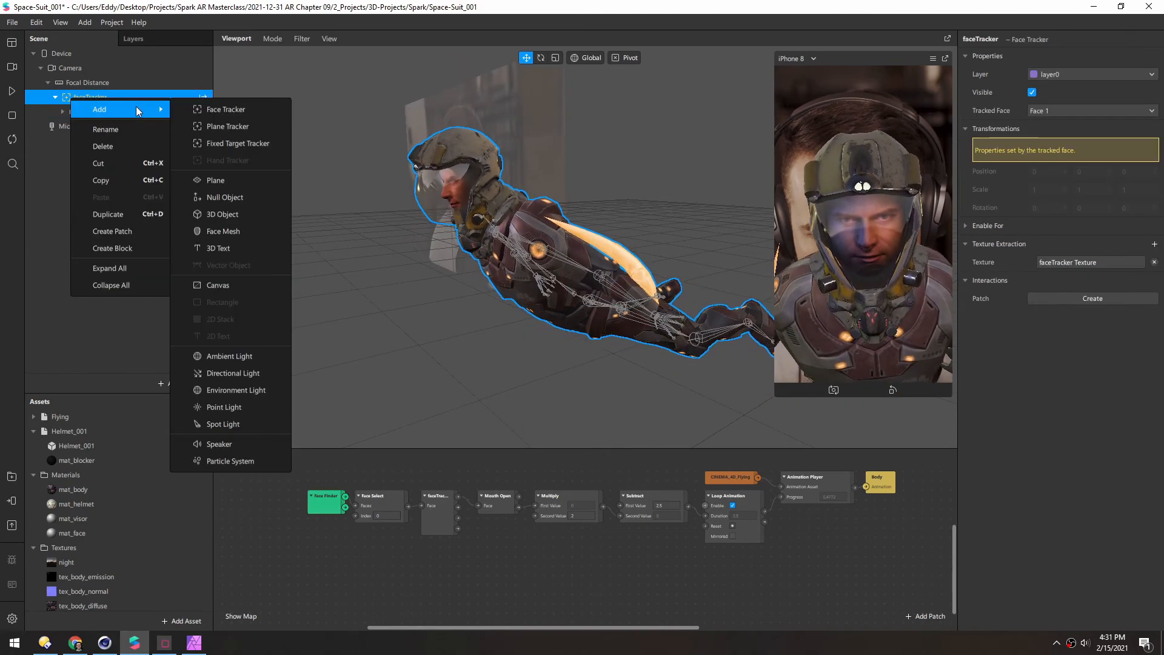
{"action": "left_click", "coordinate": [219, 231]}
{"action": "right_click_drag", "start_coordinate": [520, 225], "coordinate": [444, 210]}
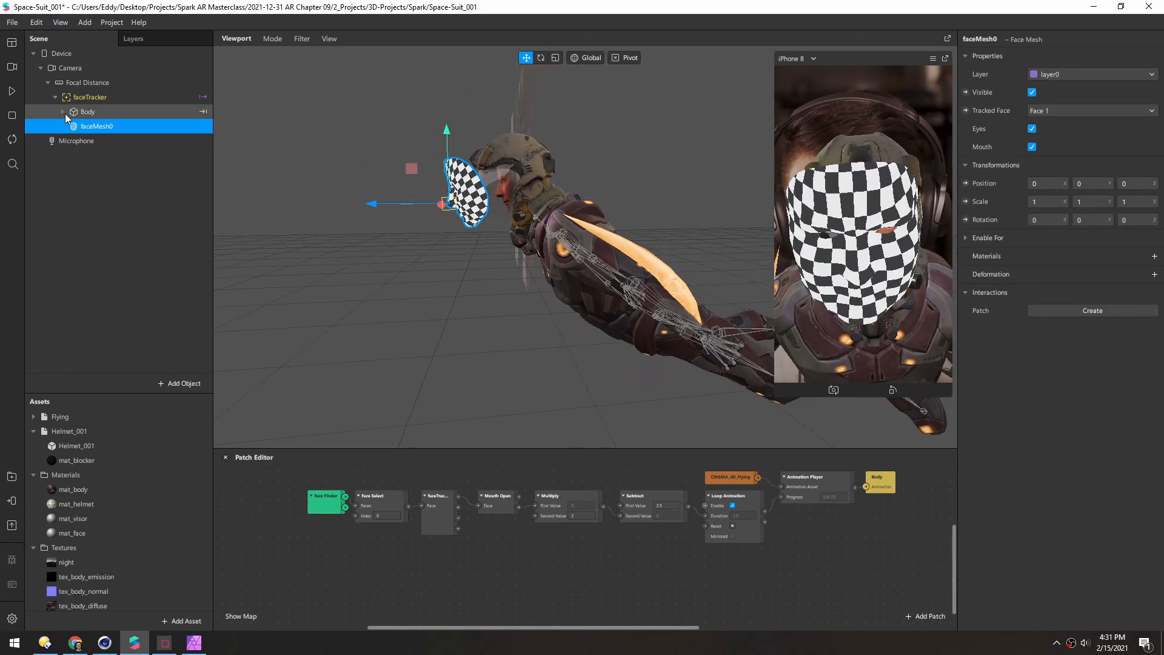
{"action": "left_click", "coordinate": [64, 112]}
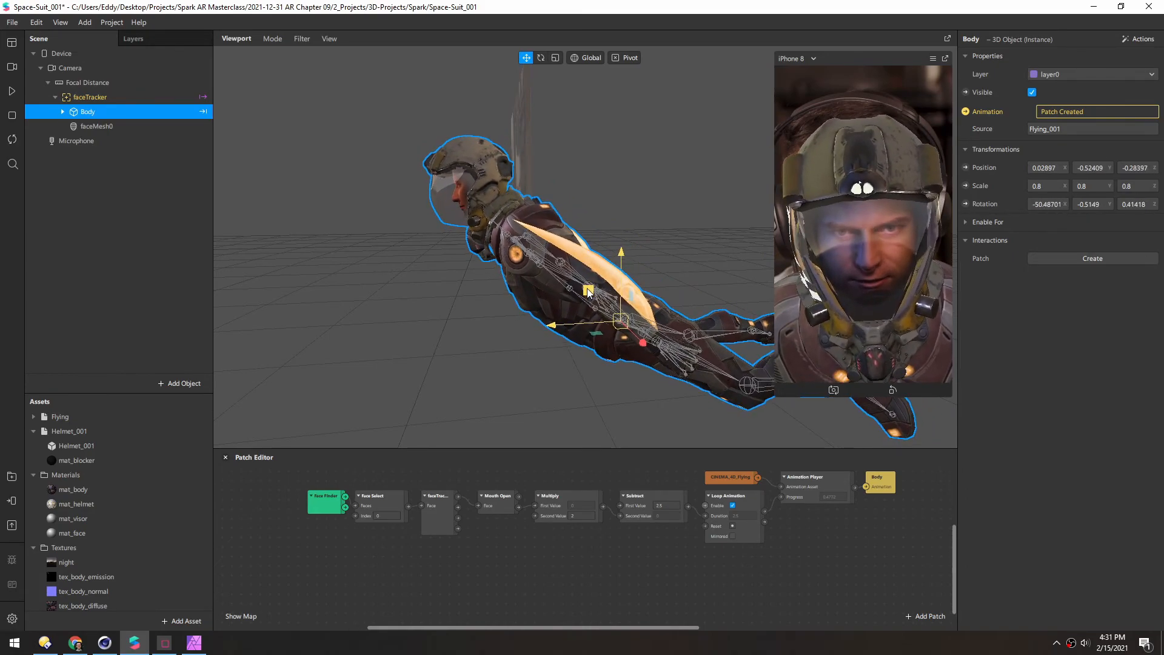
Delete the reference faceMesh0 and save the project with the preview video playing again
{"action": "left_click", "coordinate": [82, 127]}
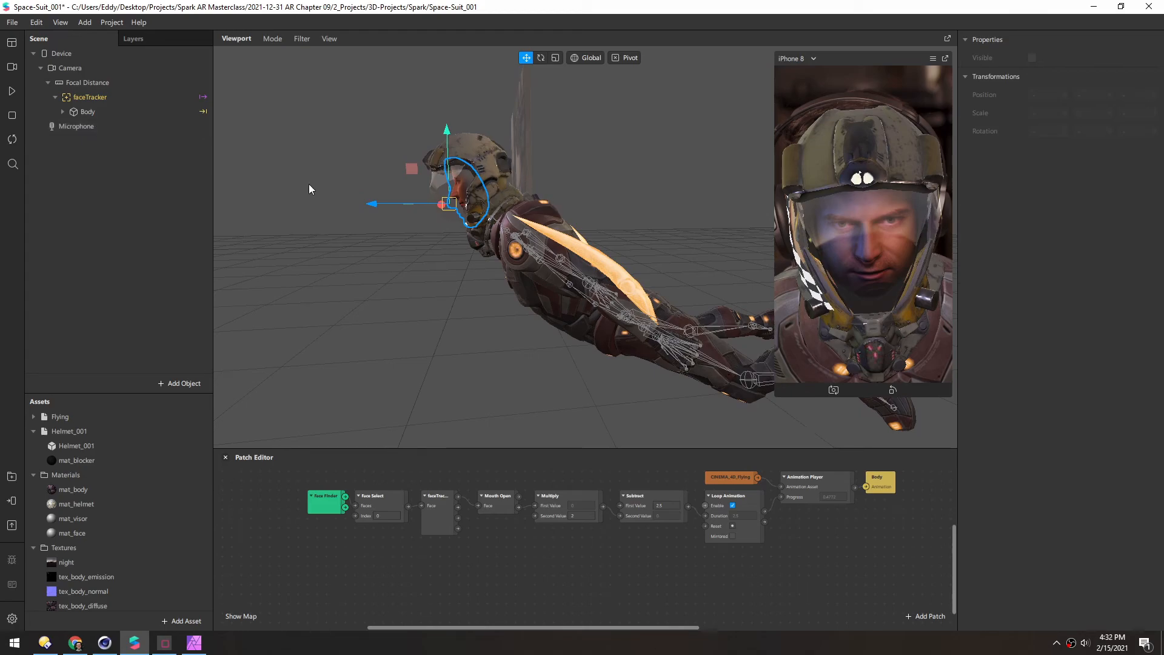
{"action": "left_click", "coordinate": [13, 91]}
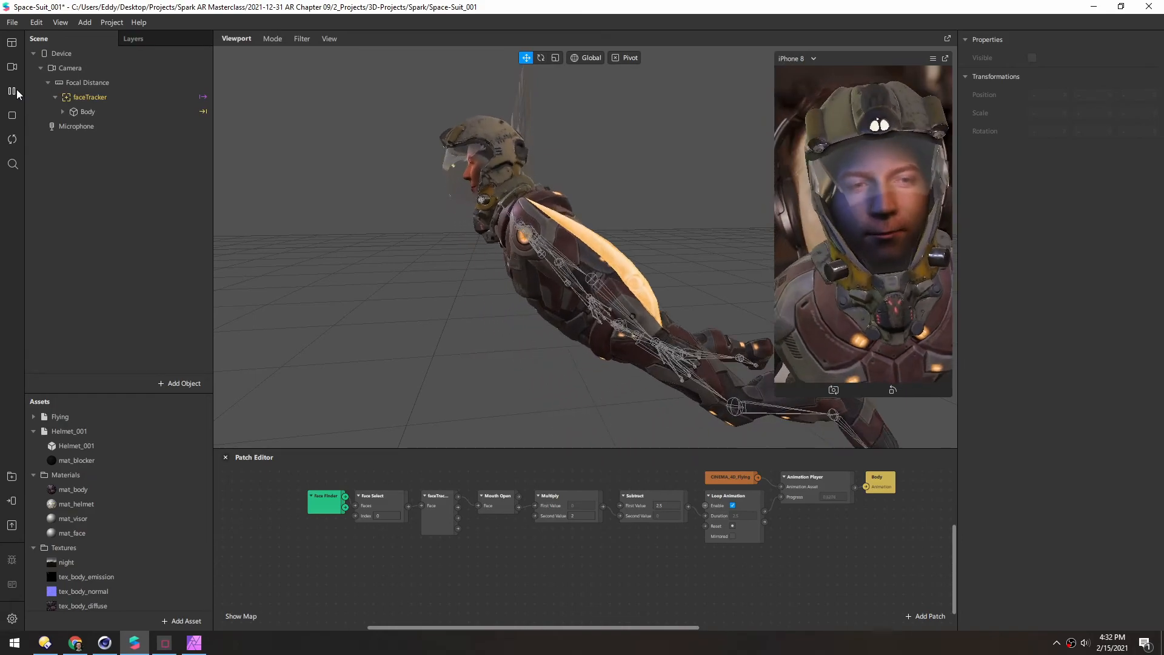
{"action": "key", "text": "ctrl+s"}
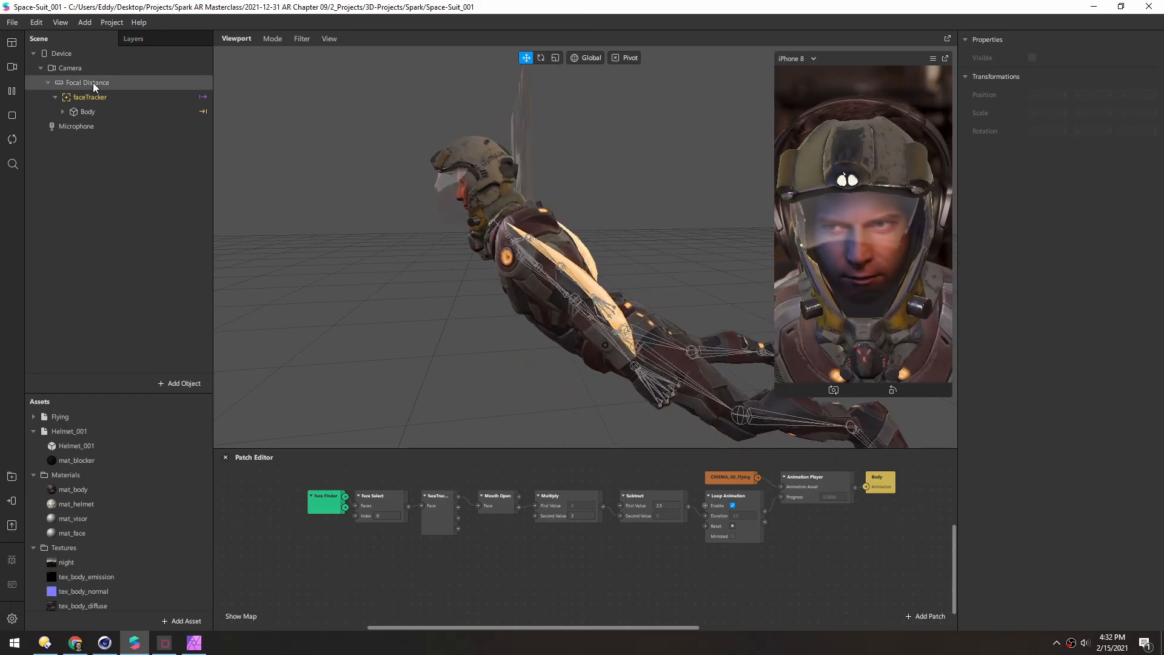
Add a canvas under Focal Distance and place a rectangle inside it as a backdrop
{"action": "right_click", "coordinate": [78, 82]}
{"action": "mouse_move", "coordinate": [109, 92]}
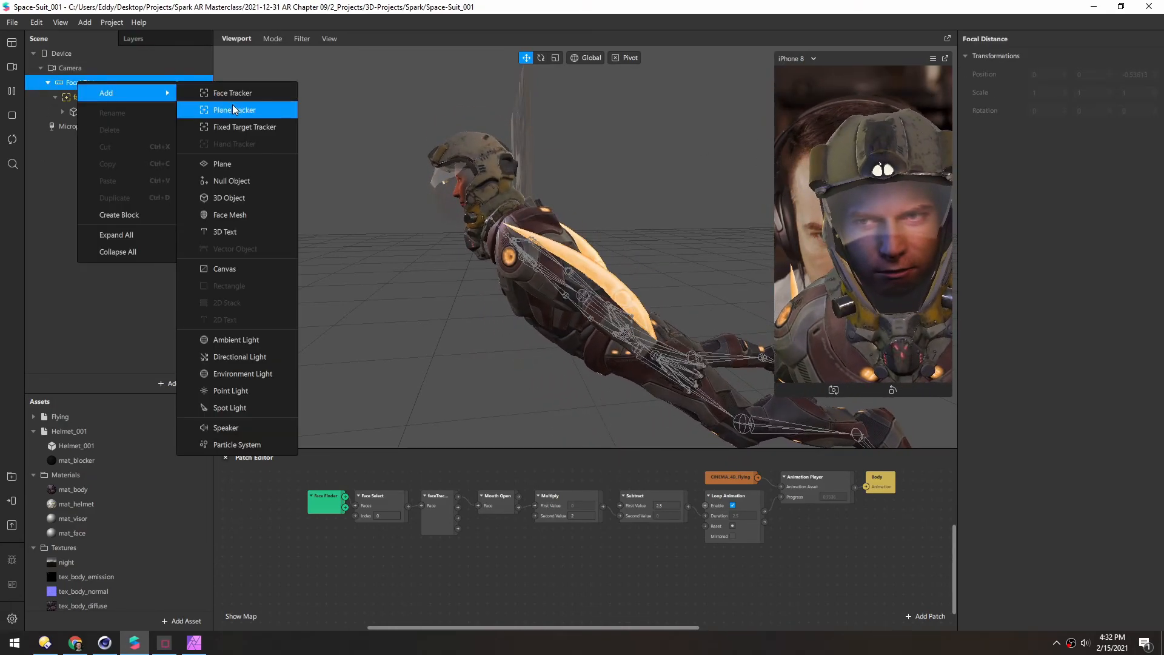
{"action": "left_click", "coordinate": [241, 269]}
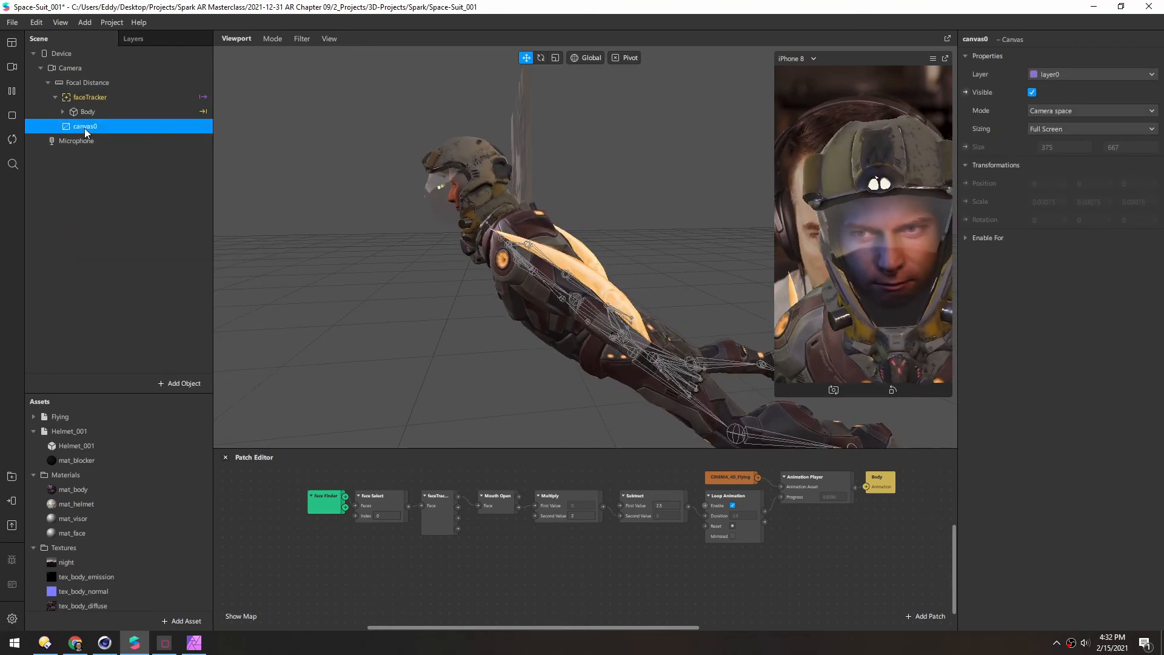
{"action": "right_click", "coordinate": [82, 126]}
{"action": "mouse_move", "coordinate": [140, 138]}
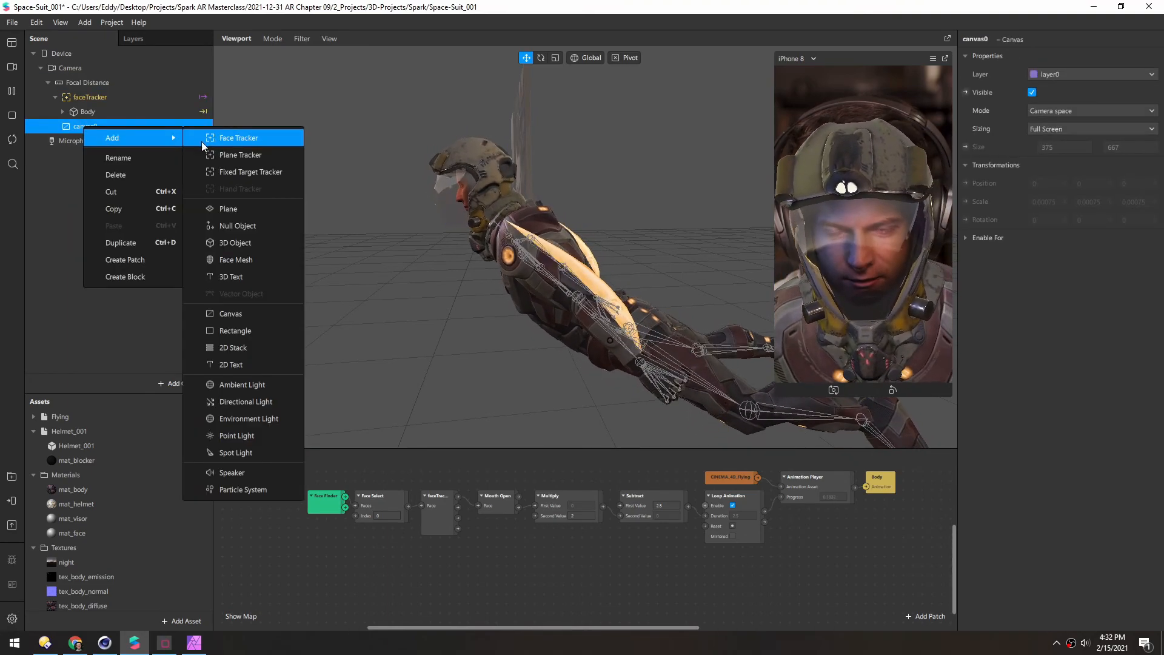
{"action": "left_click", "coordinate": [253, 330]}
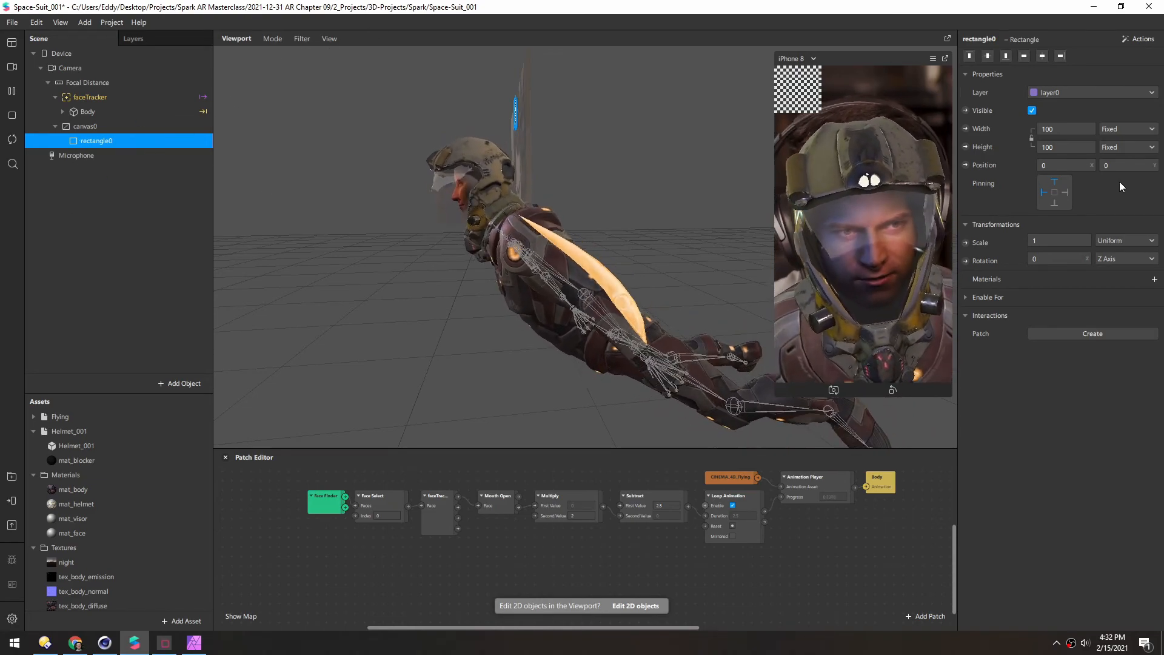
Make rectangle0 fill the canvas with Relative width and height of 100% and assign it a new material
{"action": "left_click", "coordinate": [1053, 129]}
{"action": "left_click", "coordinate": [1056, 147]}
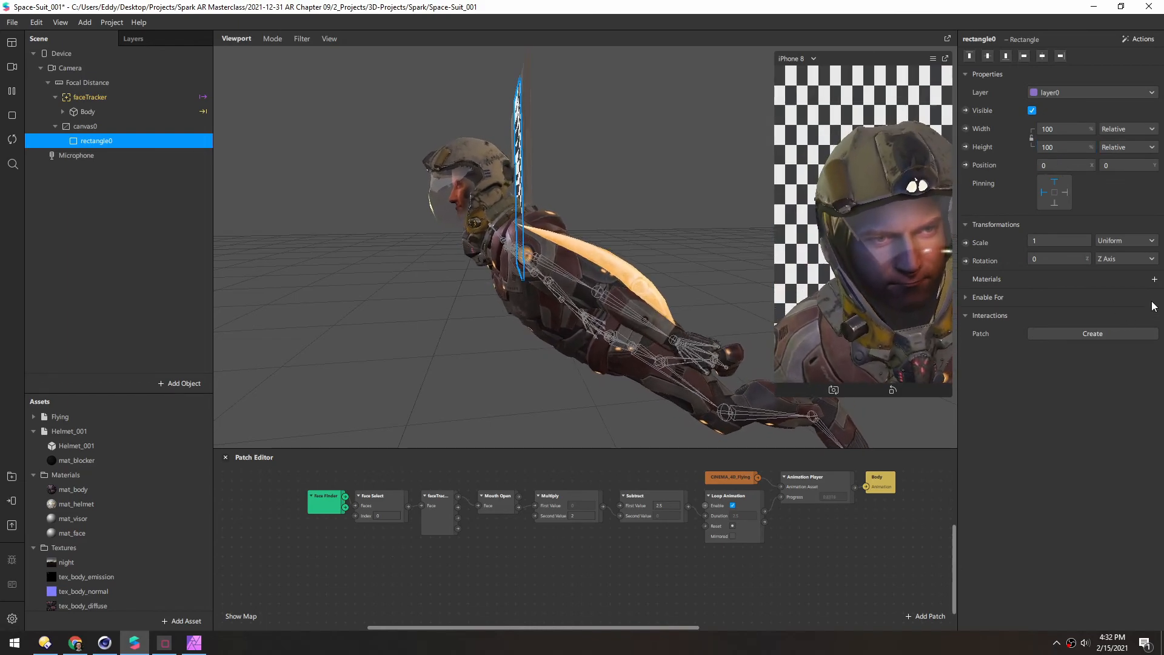
{"action": "left_click", "coordinate": [1155, 279]}
{"action": "left_click", "coordinate": [1089, 385]}
{"action": "left_click", "coordinate": [1033, 300]}
{"action": "left_click_drag", "start_coordinate": [561, 188], "coordinate": [521, 213]}
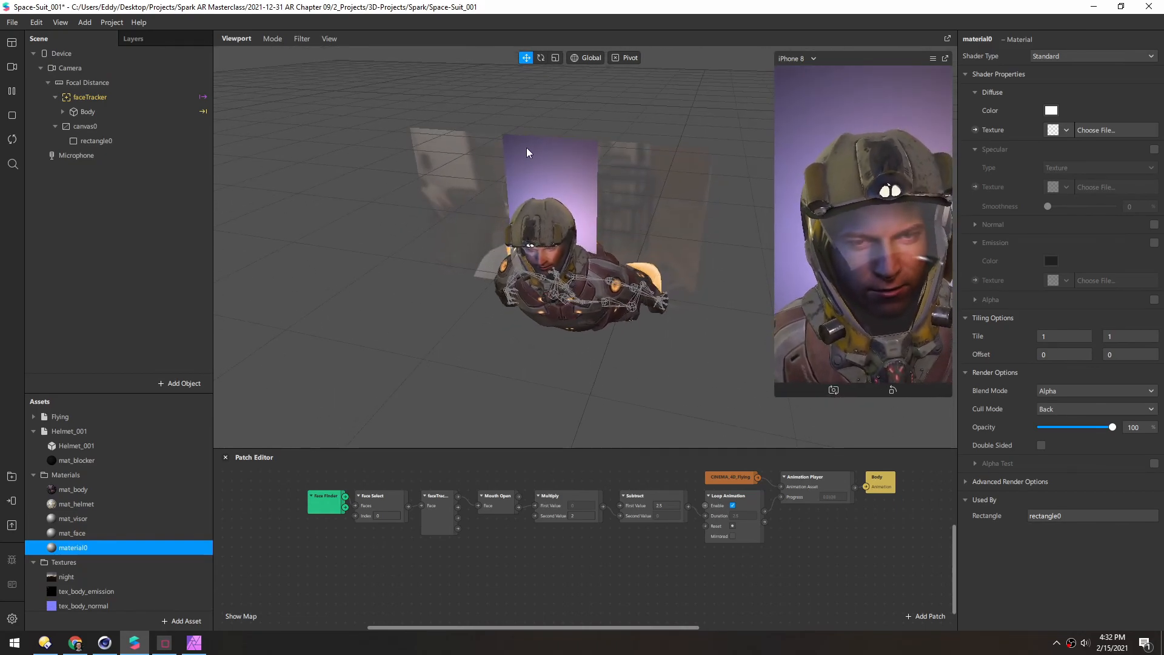
Change material0 to the Flat shader type and set its diffuse color to black (#000000)
{"action": "left_click", "coordinate": [1054, 54]}
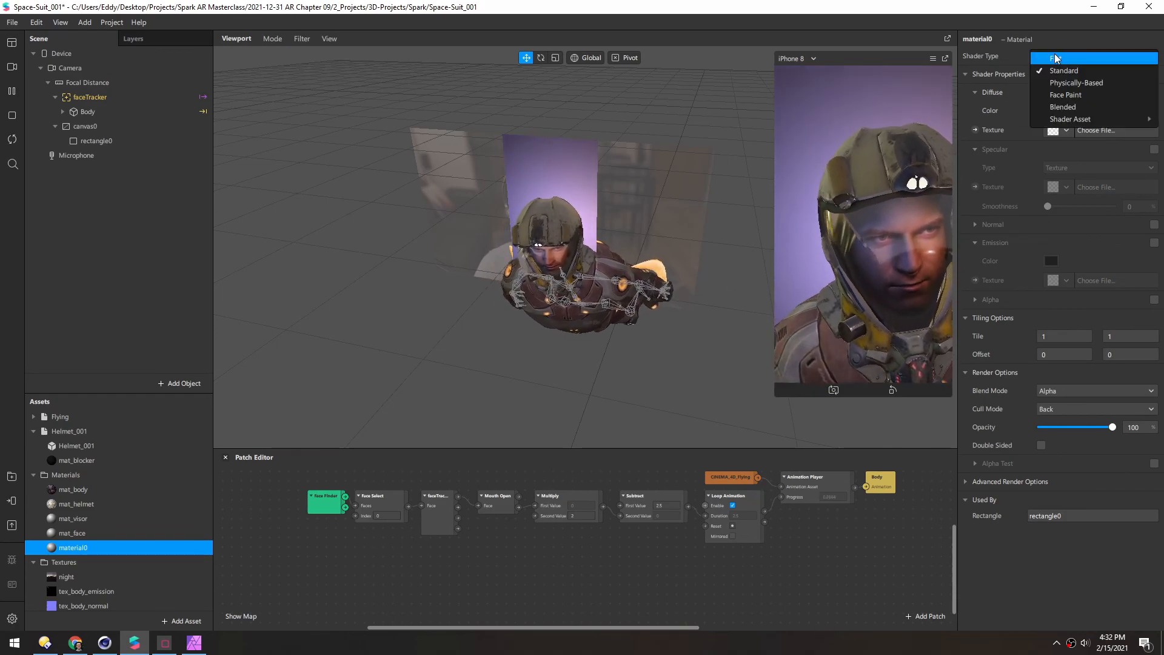
{"action": "left_click", "coordinate": [1056, 59]}
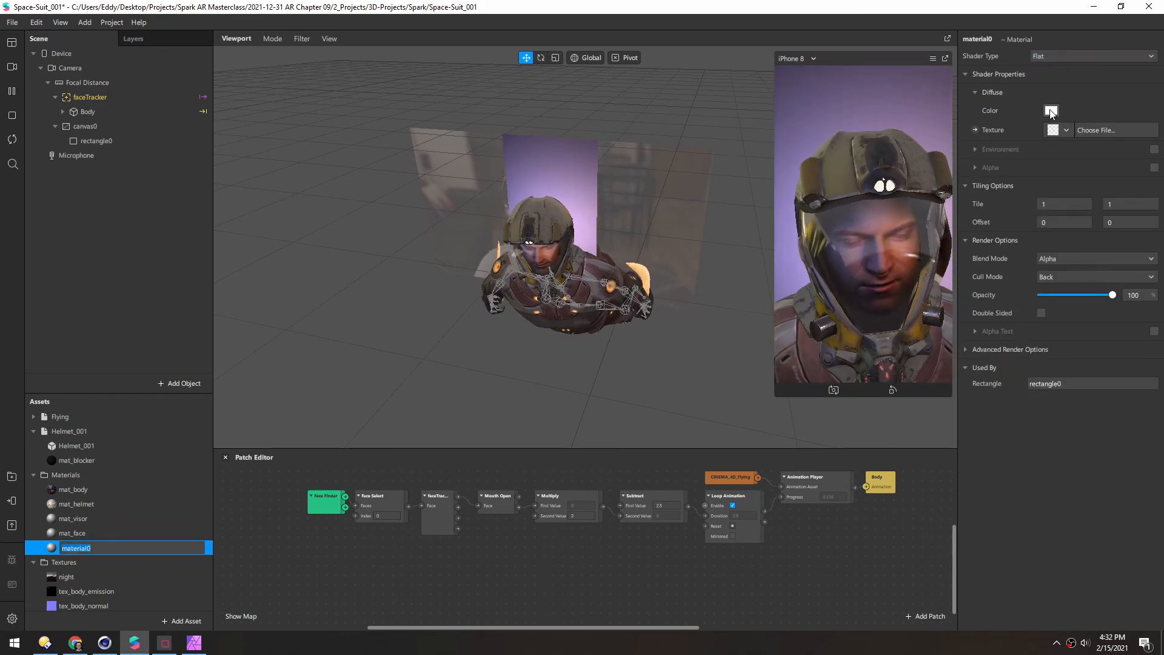
{"action": "left_click", "coordinate": [1051, 112]}
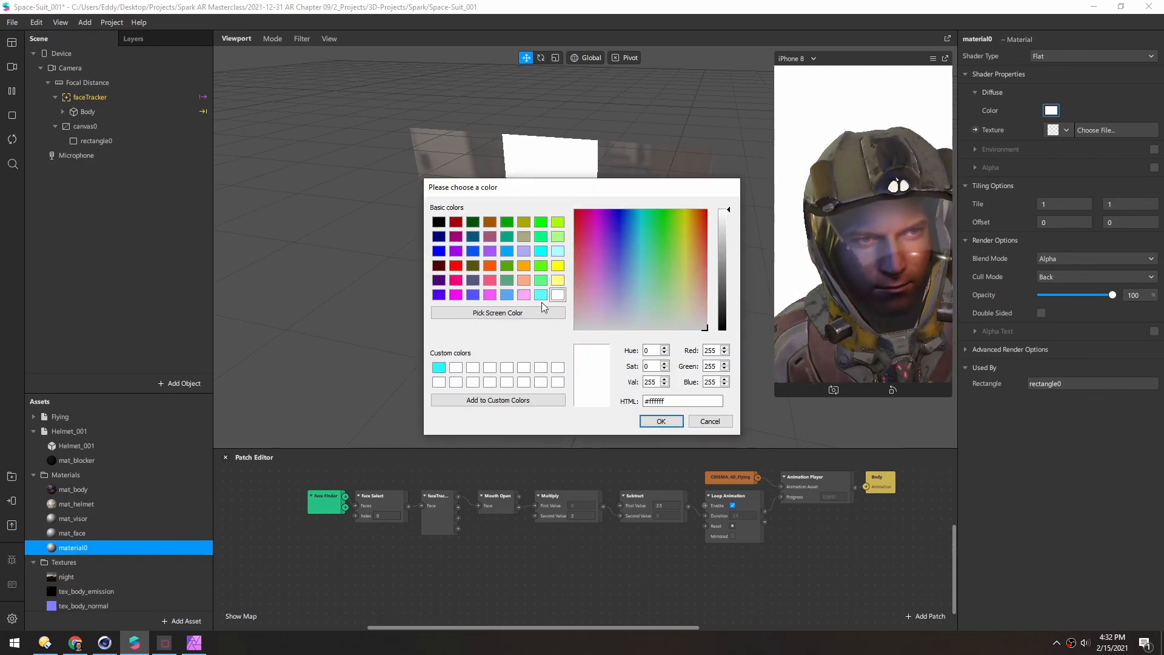
{"action": "left_click", "coordinate": [438, 222]}
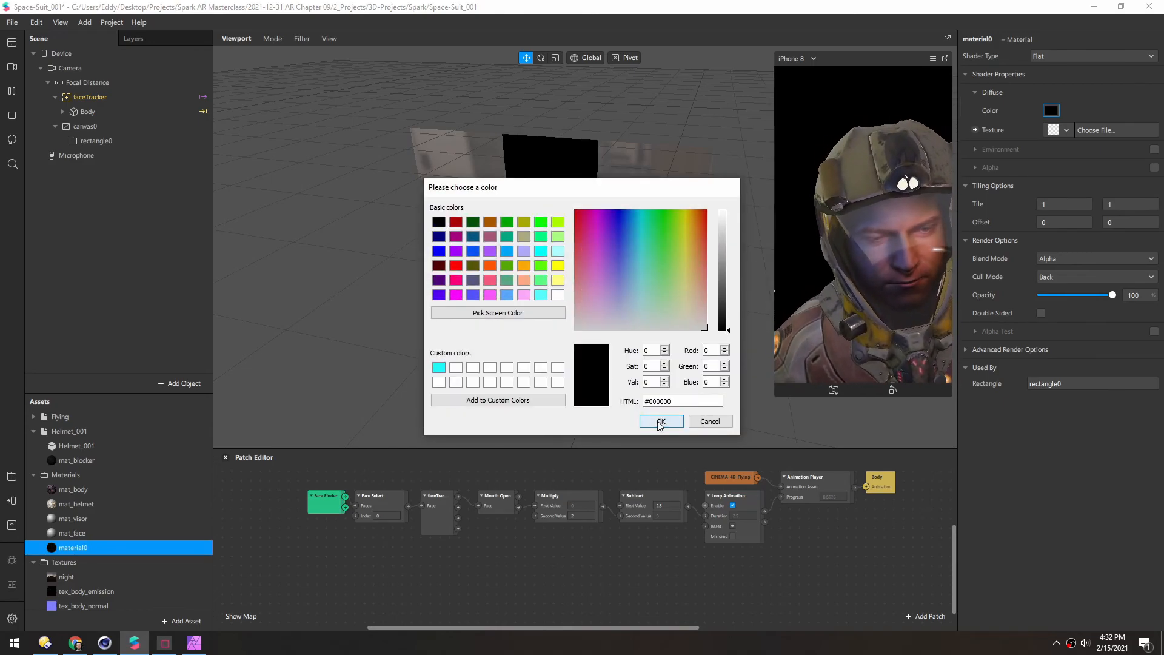
{"action": "left_click", "coordinate": [660, 422]}
Disable Use Depth Test for material0 and place canvas0 above faceTracker under Focal Distance
{"action": "left_click", "coordinate": [965, 349]}
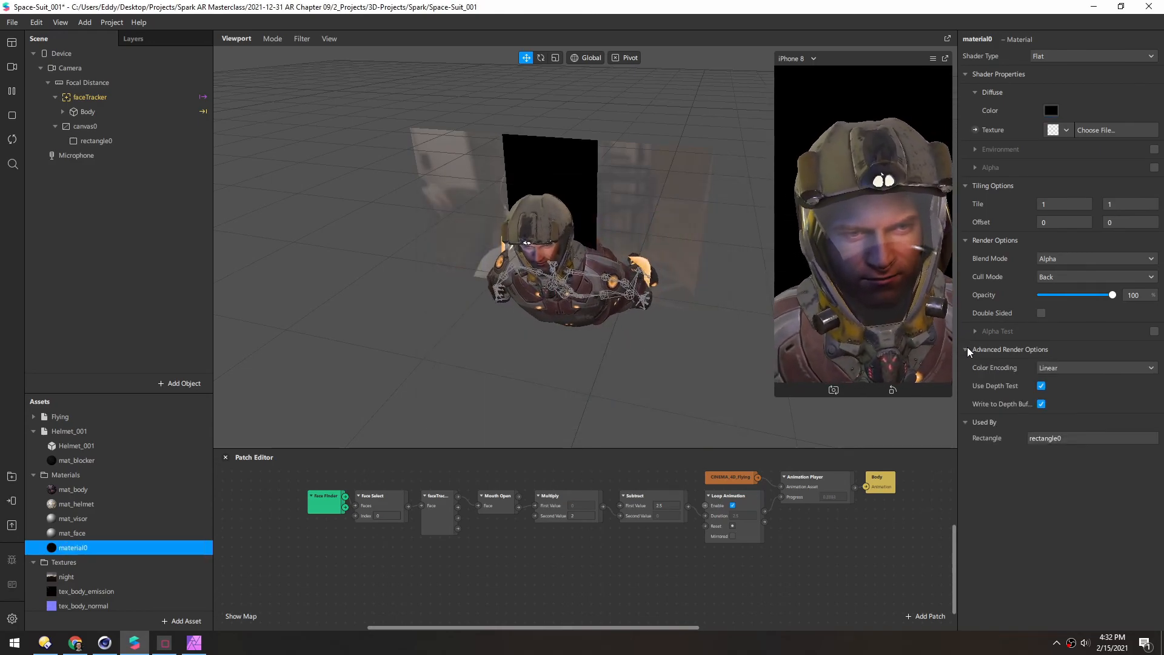
{"action": "left_click", "coordinate": [1041, 387]}
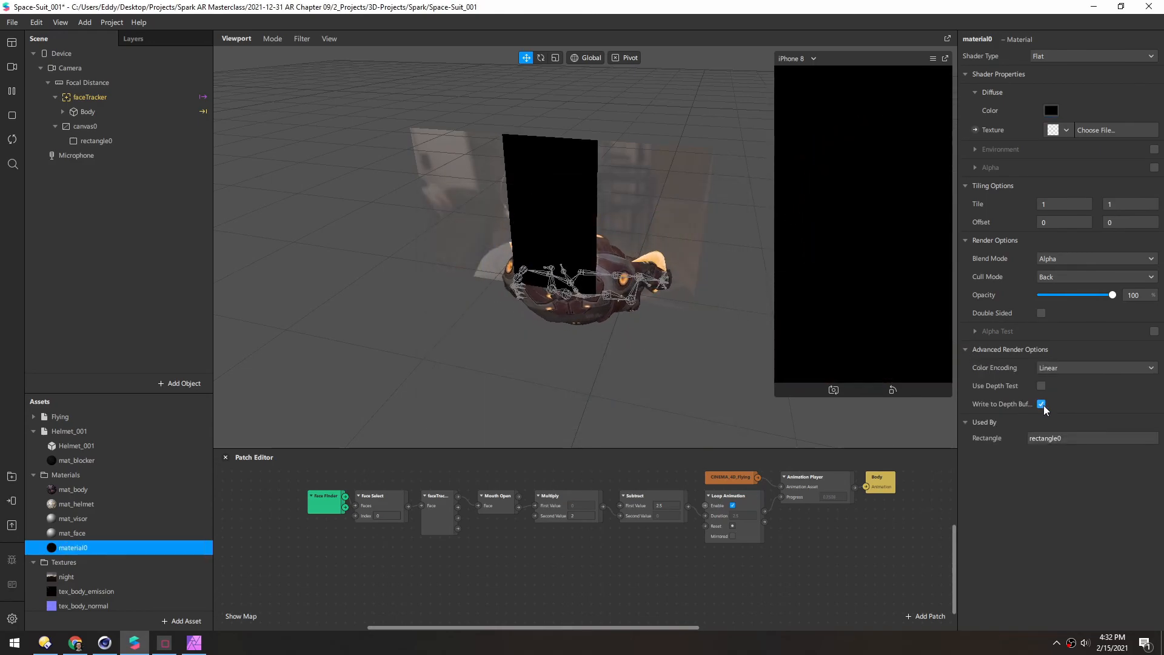
{"action": "left_click", "coordinate": [66, 126]}
{"action": "left_click", "coordinate": [56, 126]}
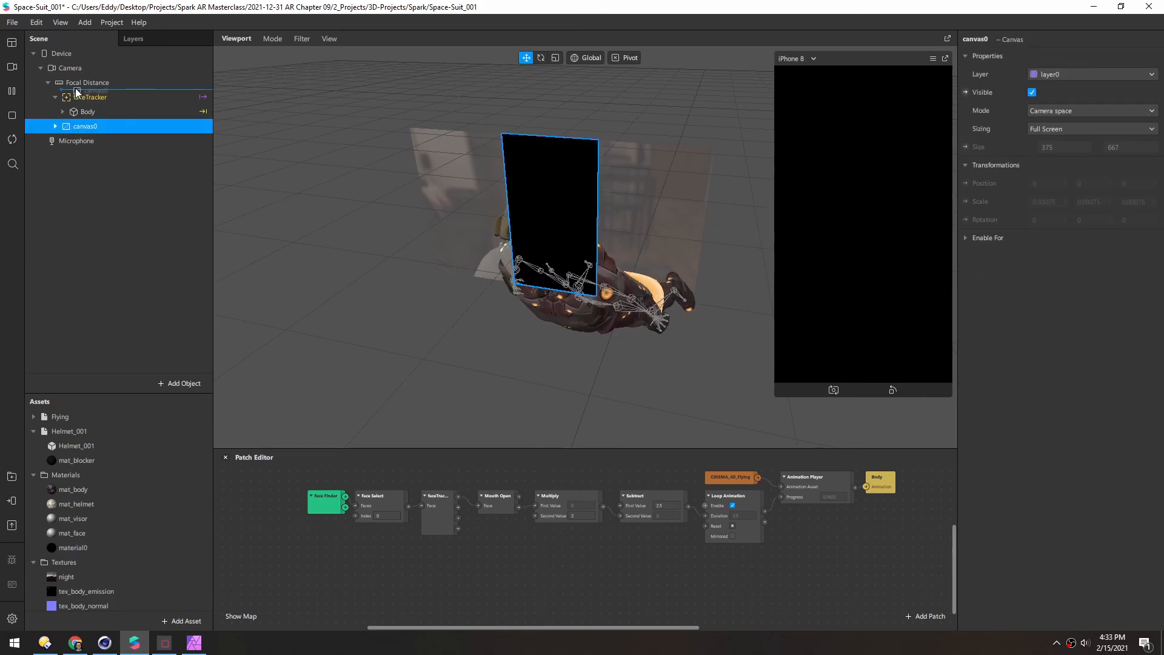
{"action": "left_click_drag", "start_coordinate": [79, 107], "coordinate": [71, 97]}
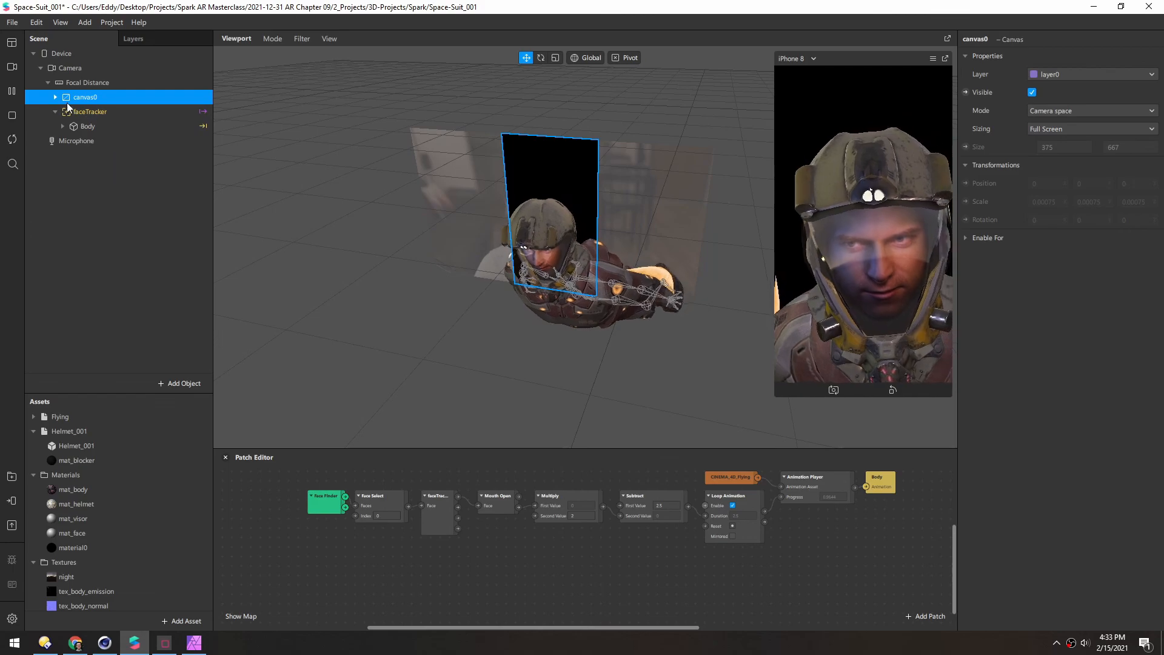